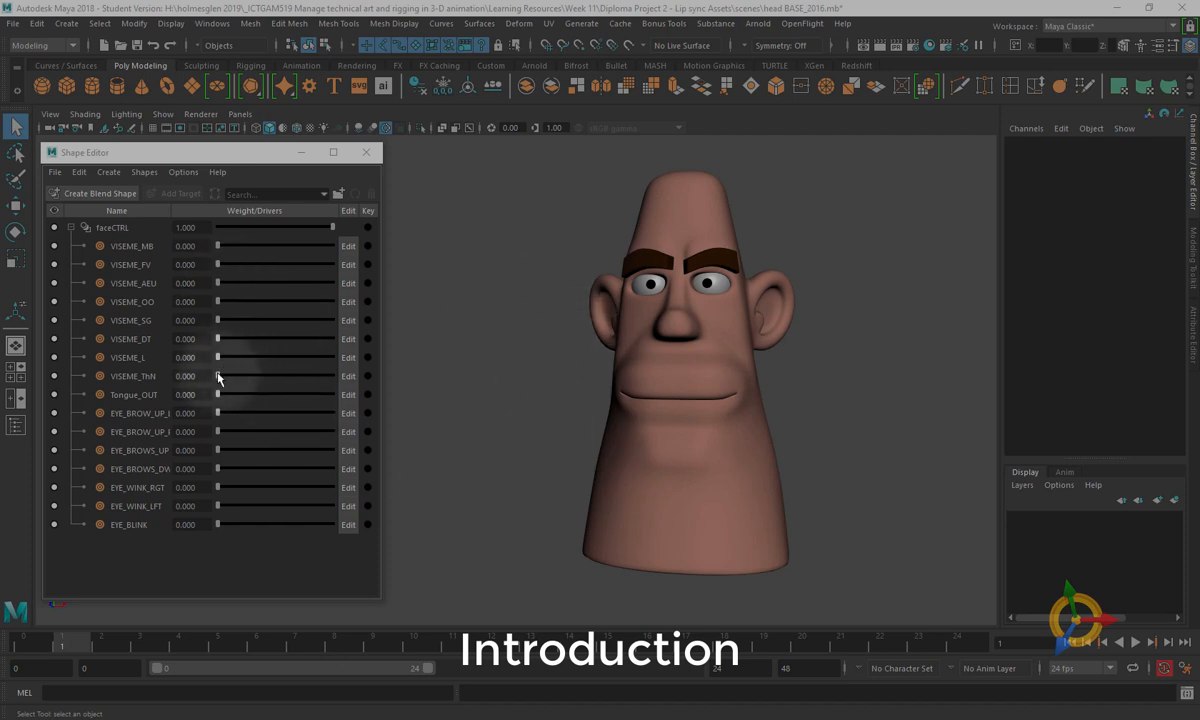
- Preview the mouth viseme shapes of the faceCTRL blend shape by varying their weights, returning each weight to 0
drag(219, 359, 183, 328)
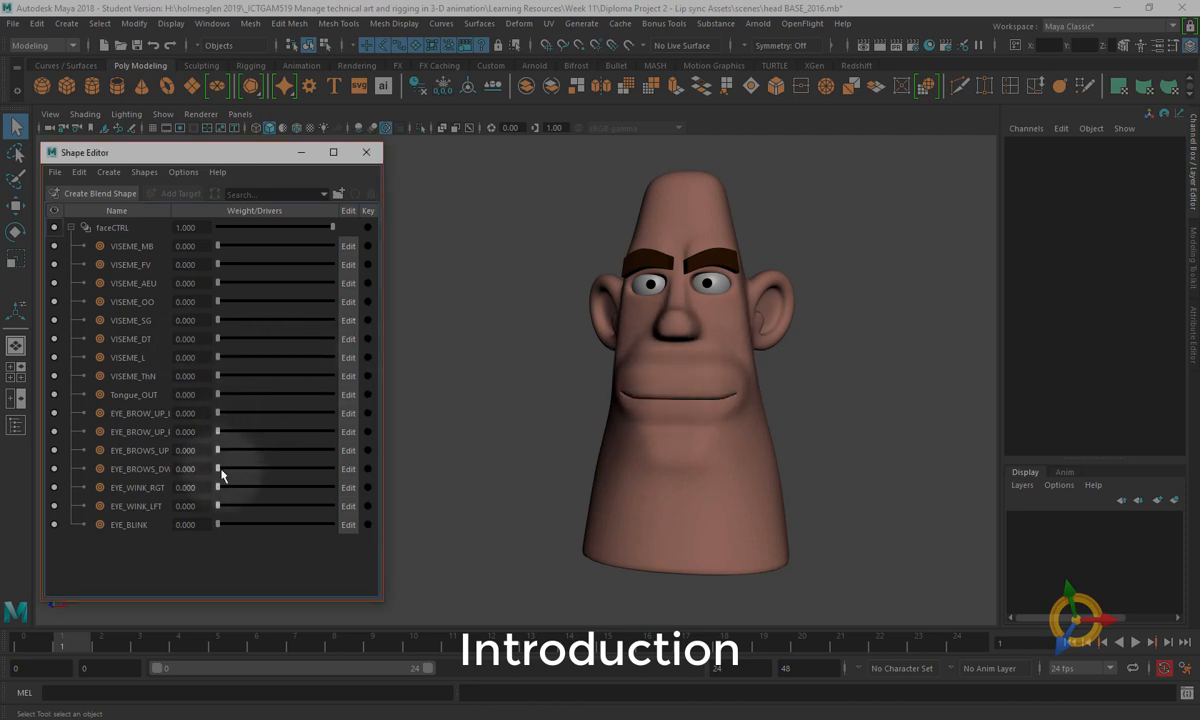
drag(219, 507, 163, 527)
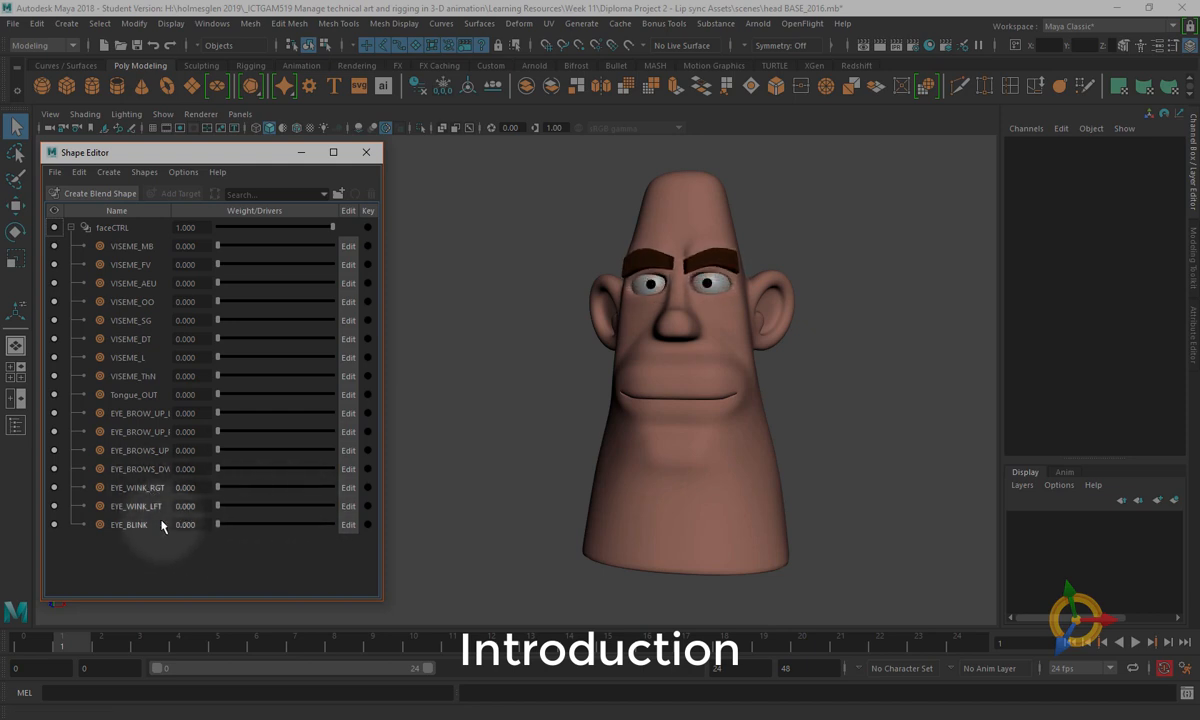
click(220, 301)
mouse_move(219, 304)
mouse_down()
mouse_move(313, 303)
mouse_move(212, 308)
mouse_up()
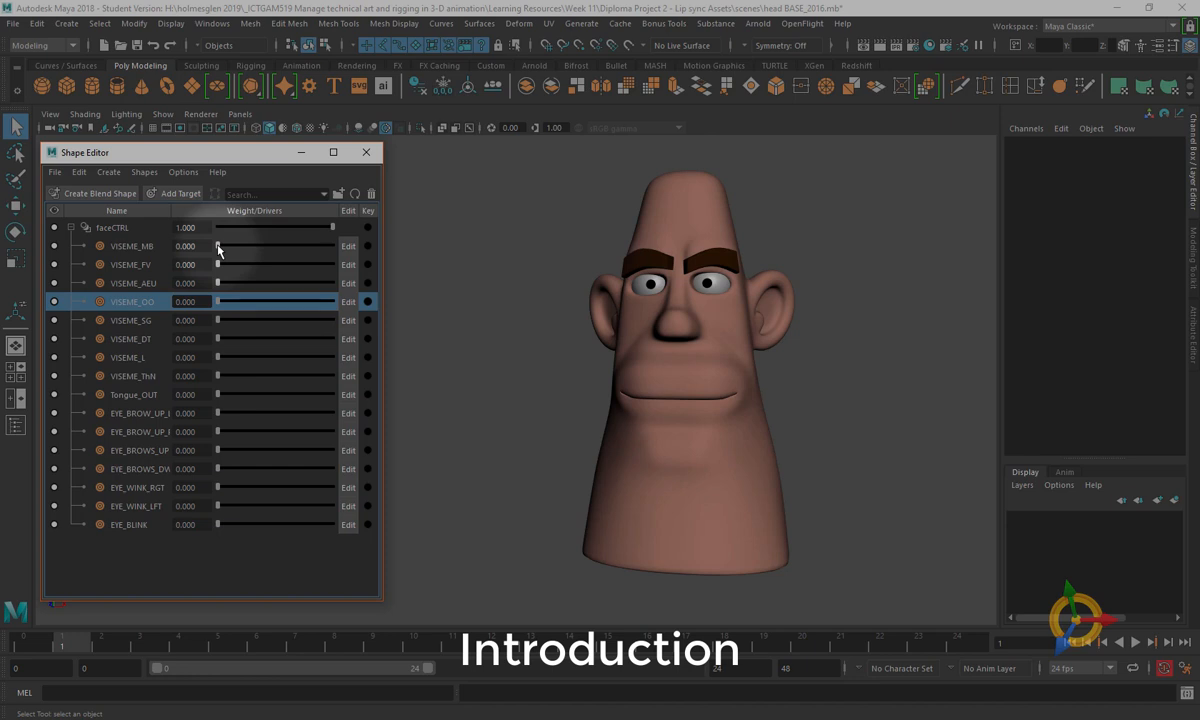
drag(219, 250, 157, 243)
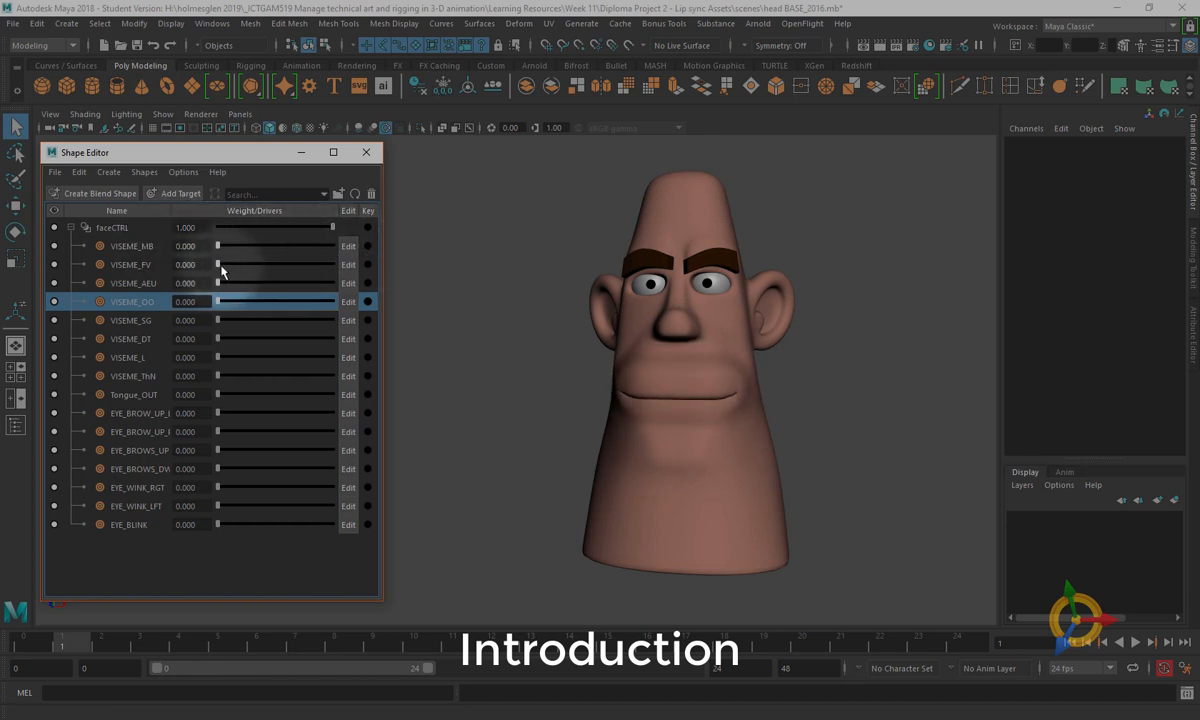
drag(219, 270, 216, 350)
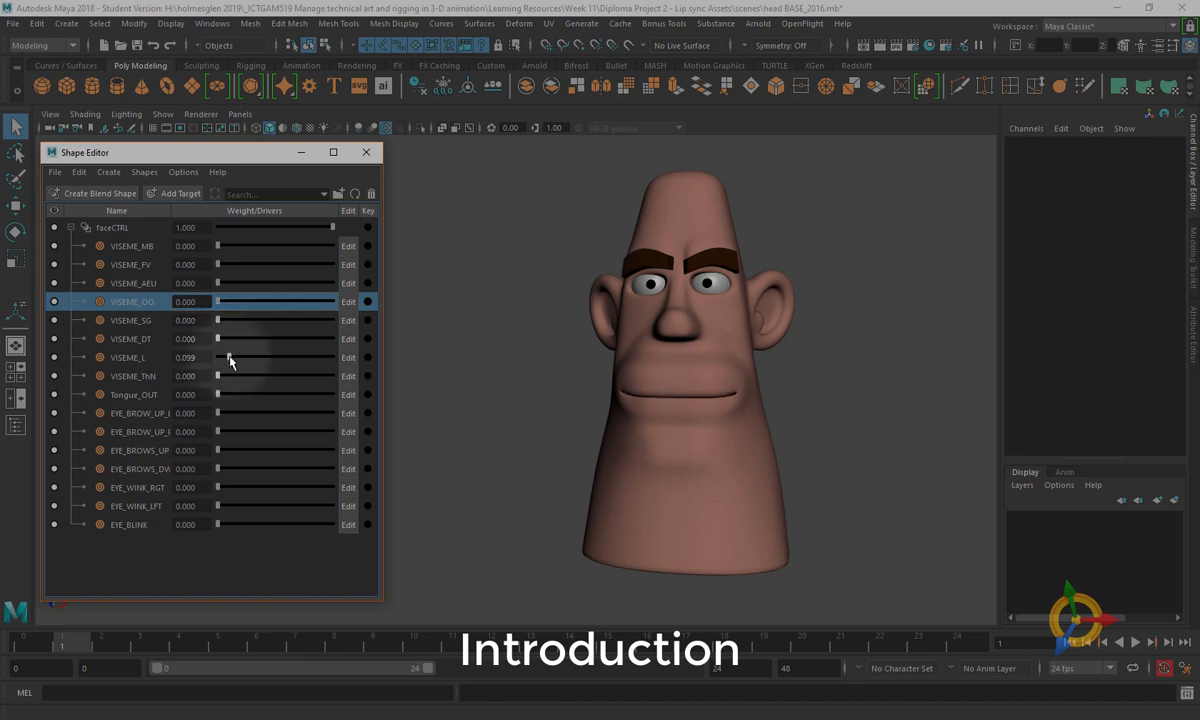
drag(229, 358, 208, 397)
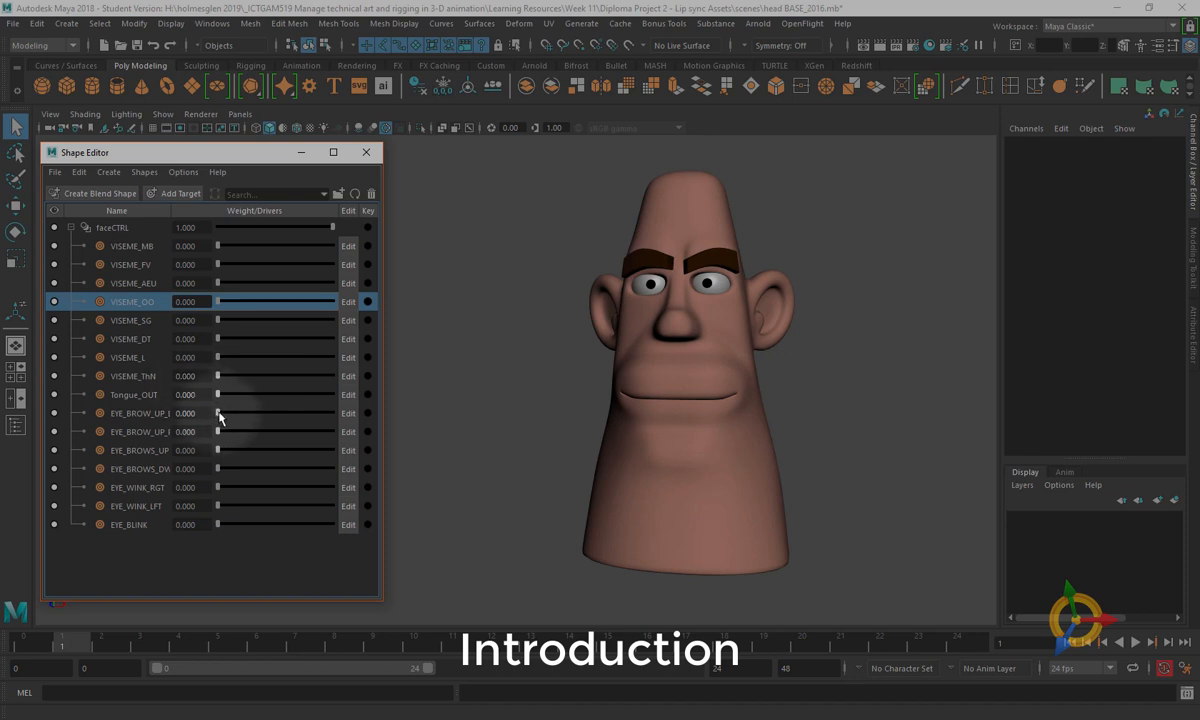
- Preview the eyebrow and wink shapes, raising EYE_WINK_LFT to 1.000, and return the weights to 0
mouse_move(220, 417)
mouse_down()
mouse_move(338, 407)
mouse_move(197, 410)
mouse_up()
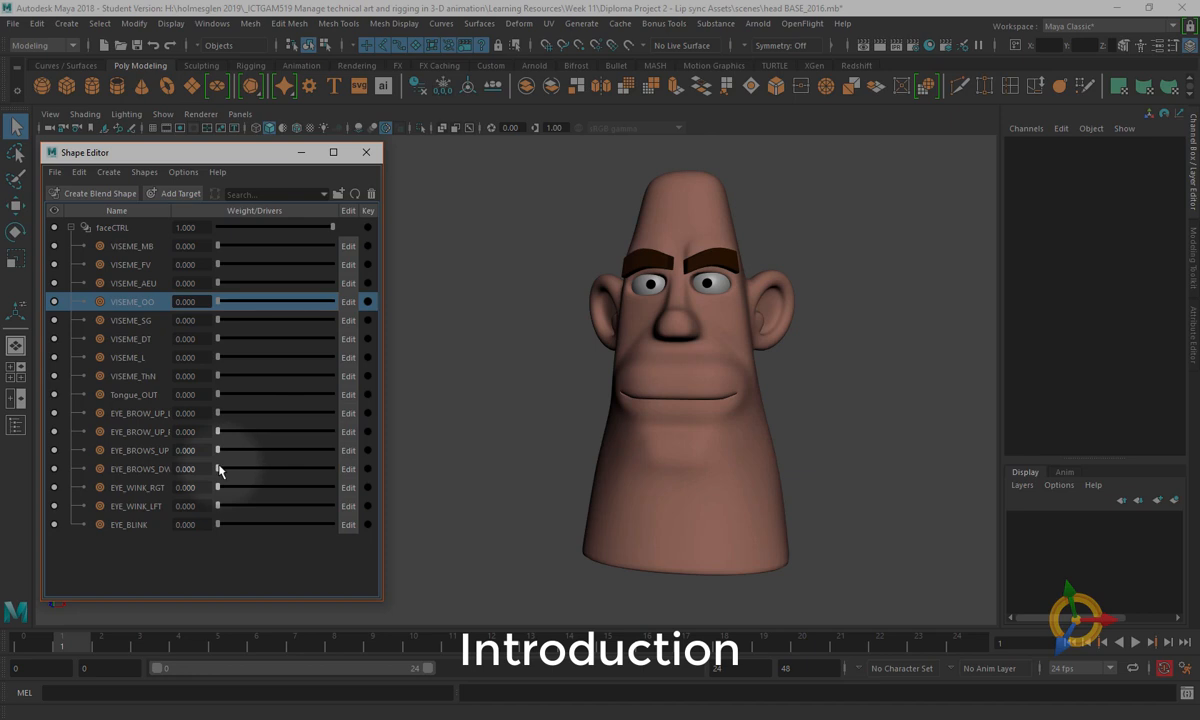
drag(221, 471, 152, 464)
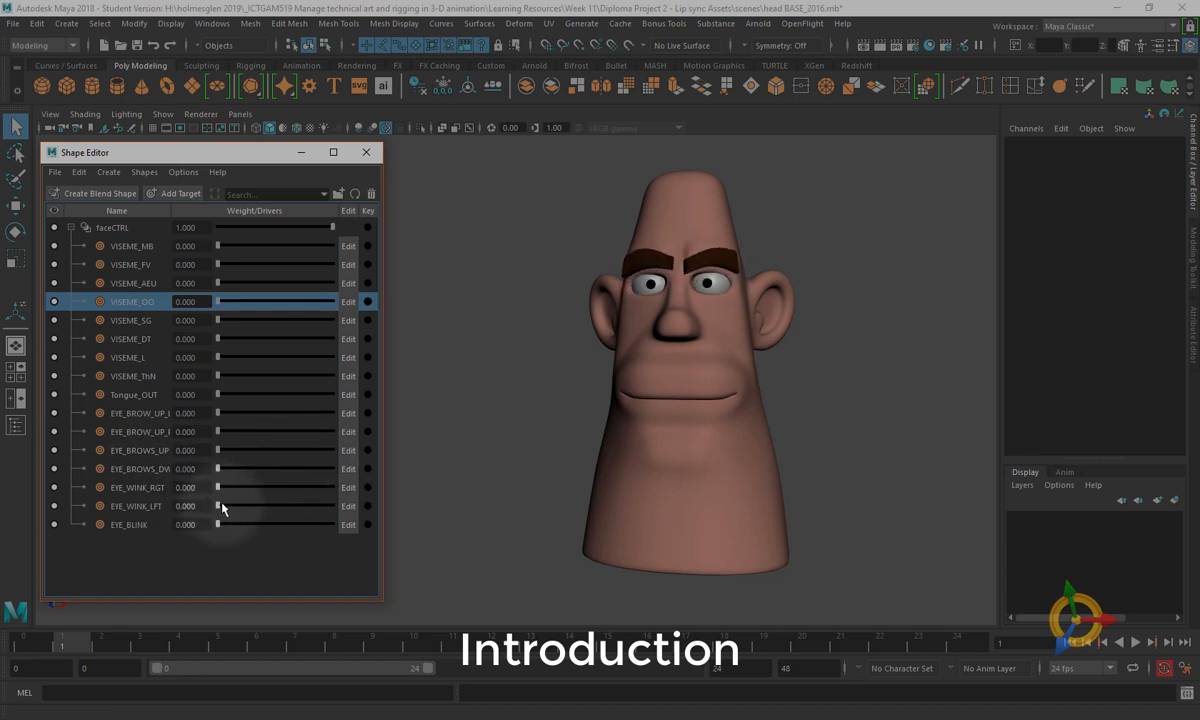
drag(220, 507, 334, 508)
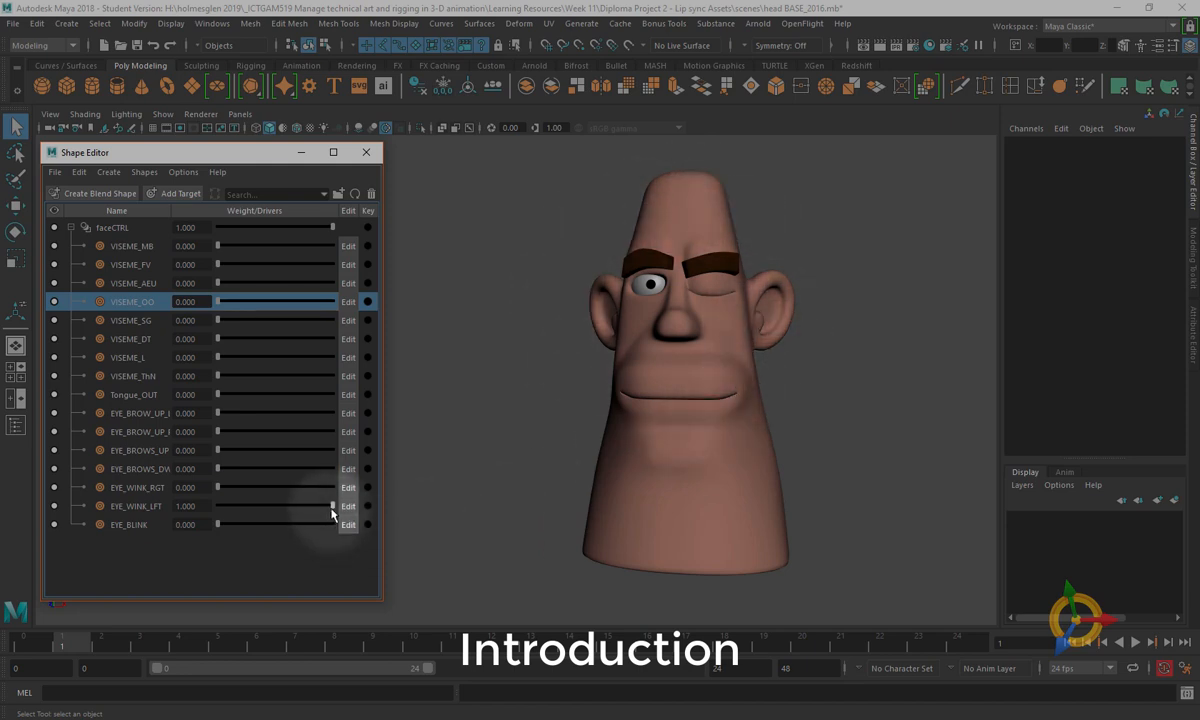
drag(333, 506, 236, 506)
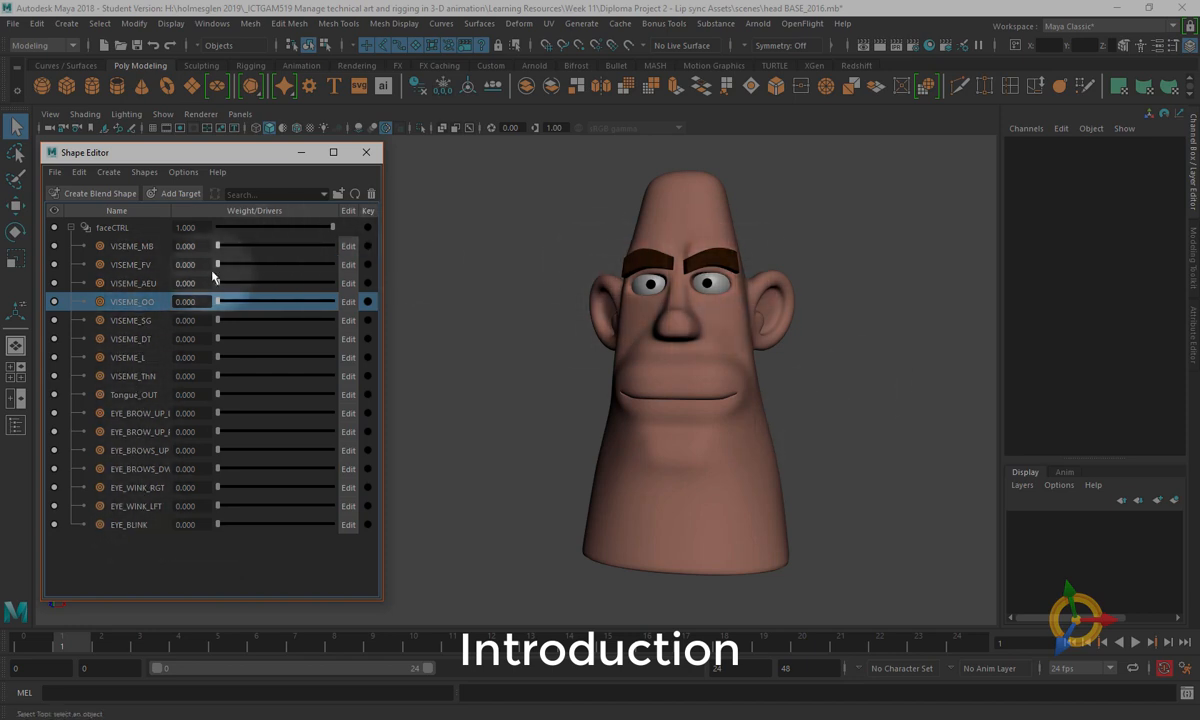
drag(218, 246, 236, 268)
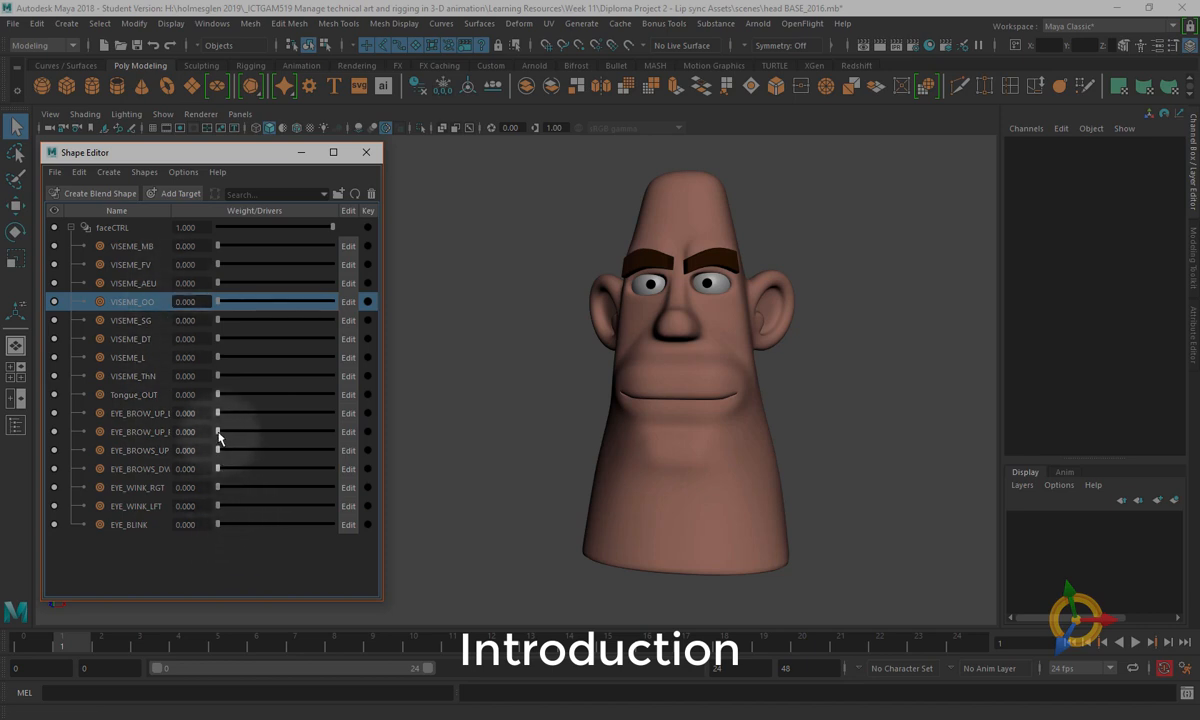
- Combine shapes into an expression: right eyebrow up 0.752, eyebrows down 0.776, EYE_BLINK 0.081, VISEME_AEU 0.323 and VISEME_ThN 0.255
drag(219, 437, 304, 432)
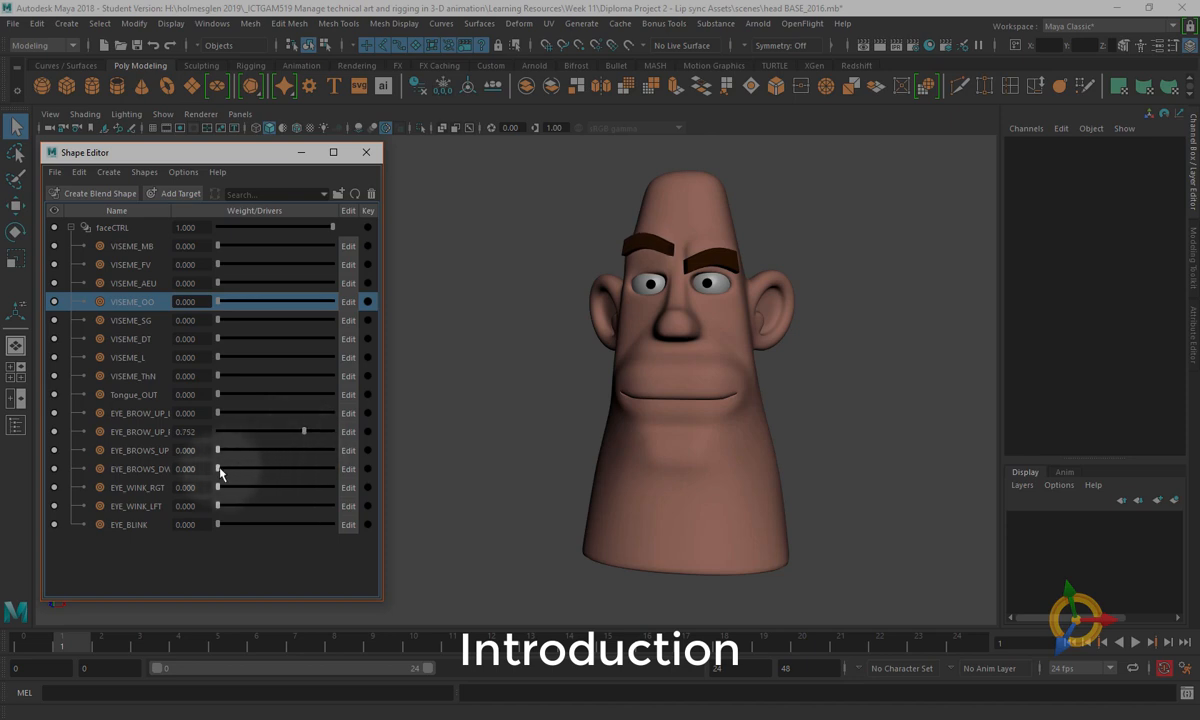
drag(221, 473, 307, 481)
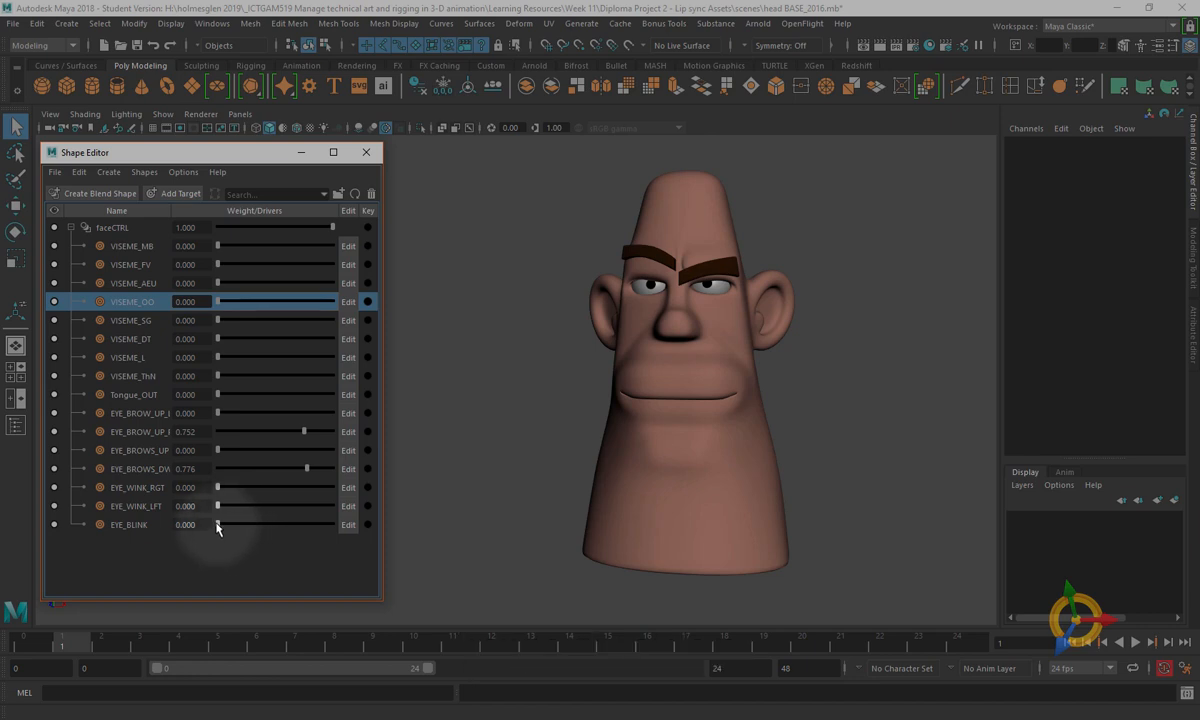
drag(219, 527, 237, 527)
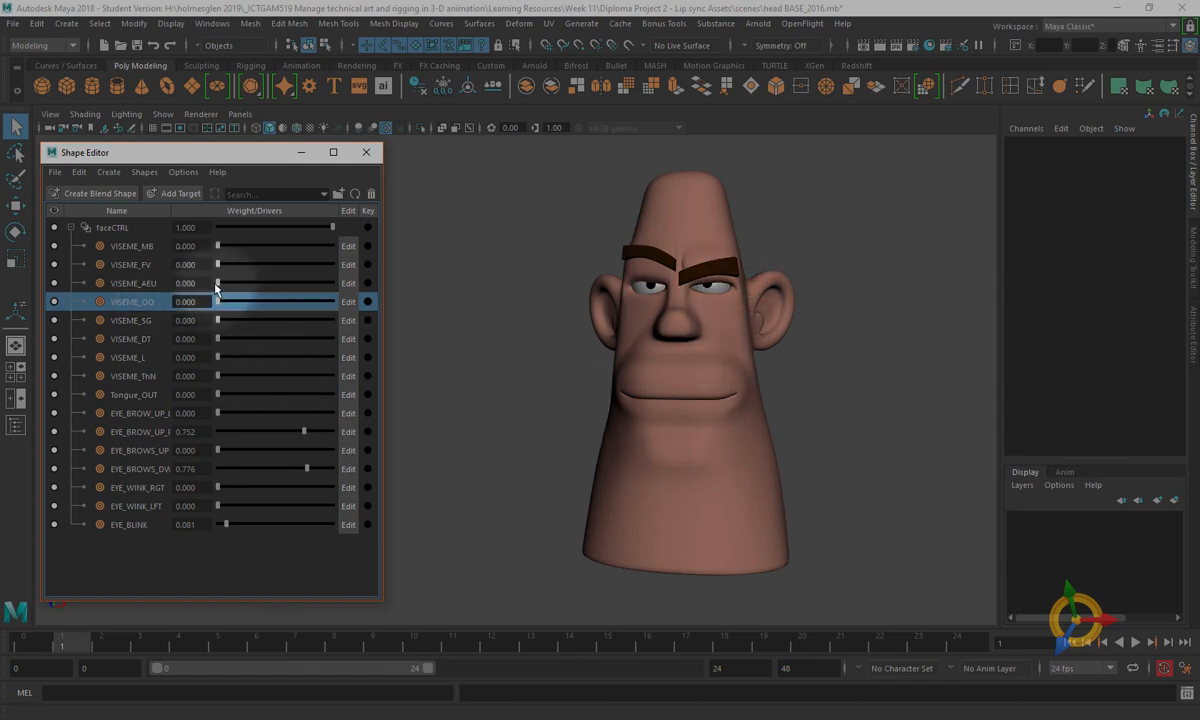
drag(217, 284, 253, 285)
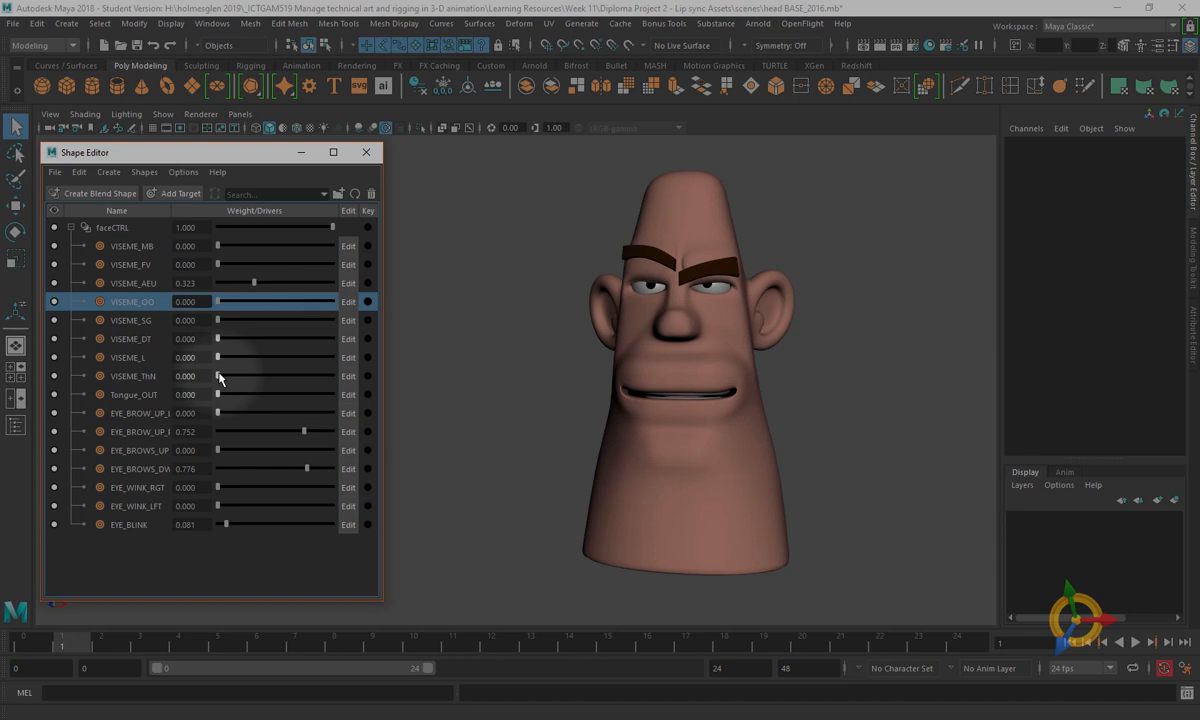
drag(219, 377, 246, 377)
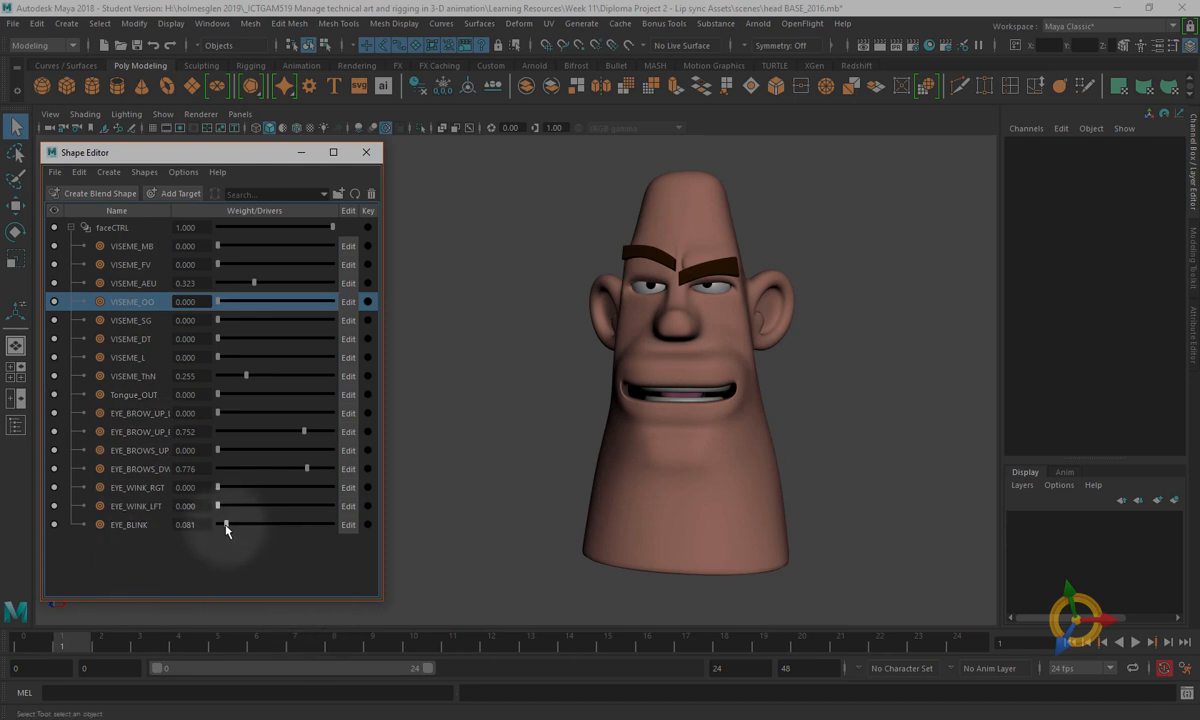
- Reset the blink, eyebrow, VISEME_ThN and VISEME_AEU weights to 0 and clear the target selection
drag(226, 528, 214, 524)
drag(307, 470, 212, 474)
drag(298, 432, 217, 432)
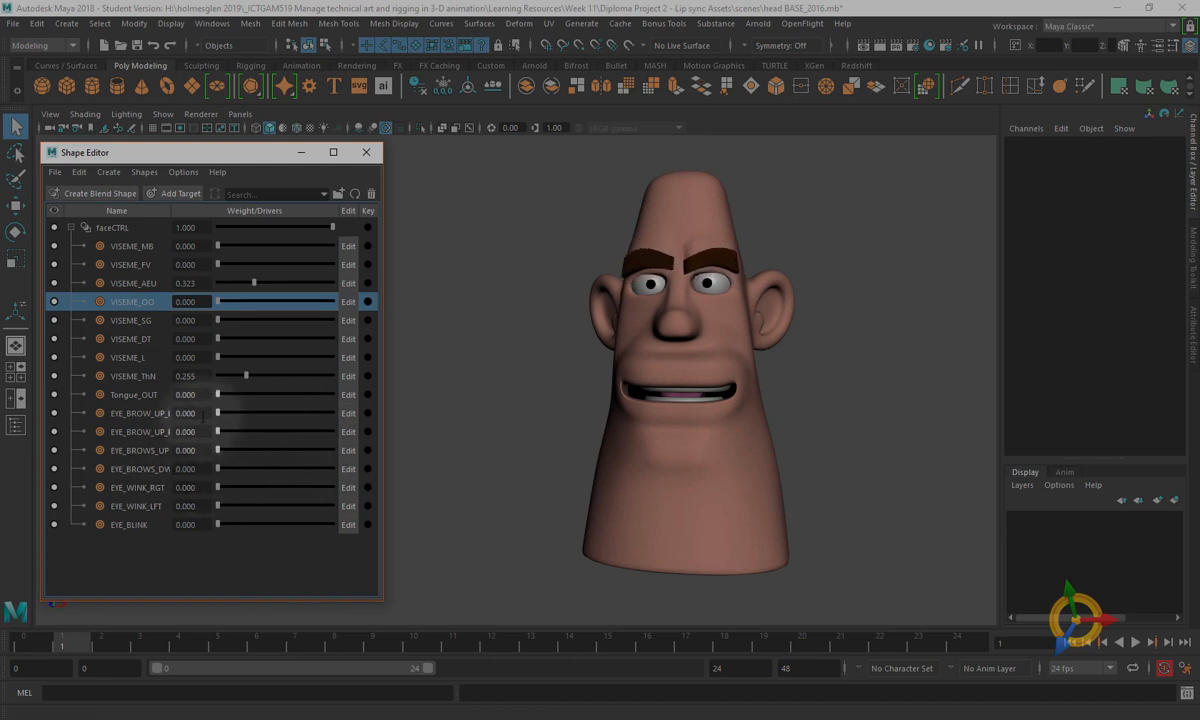
drag(246, 375, 217, 375)
drag(253, 288, 222, 282)
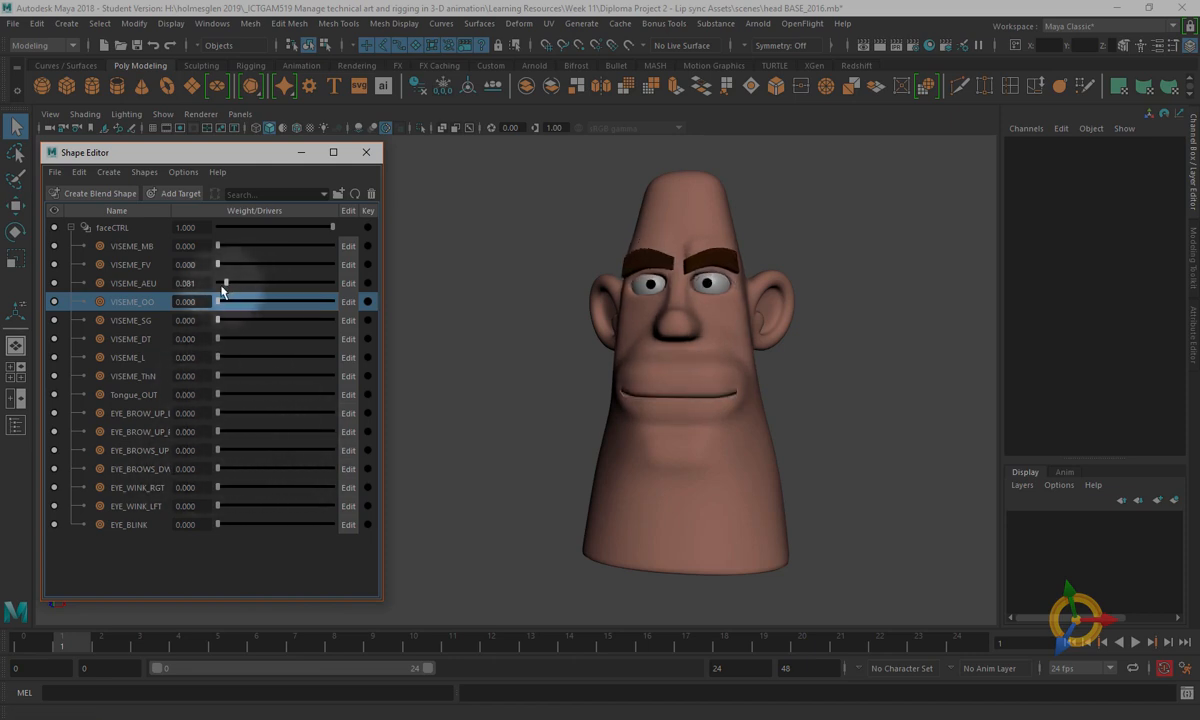
click(360, 550)
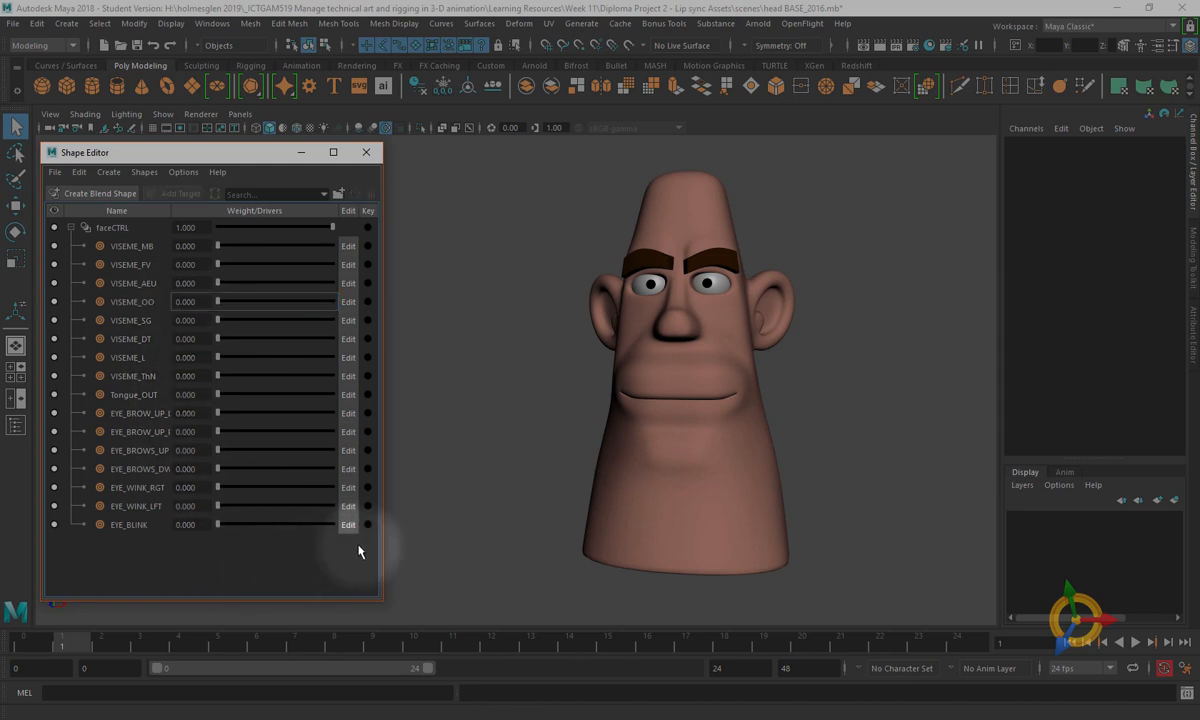
- Make the Shape Editor window slightly taller and close it
click(406, 526)
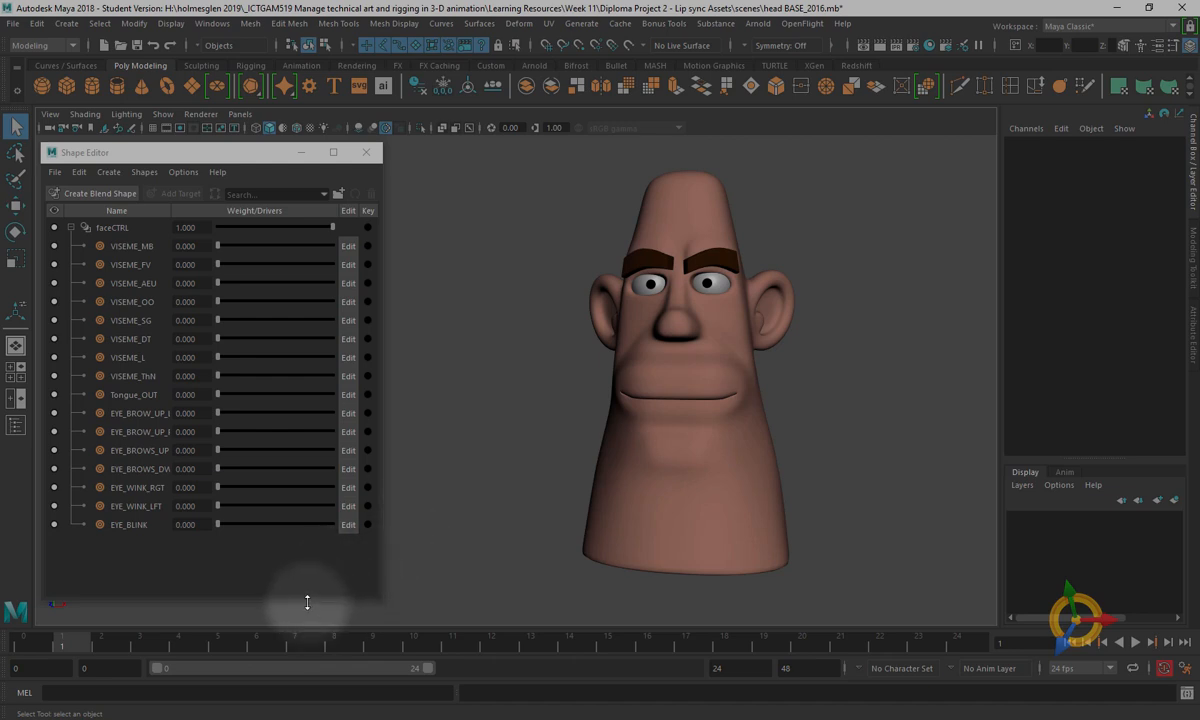
drag(305, 603, 303, 620)
click(418, 500)
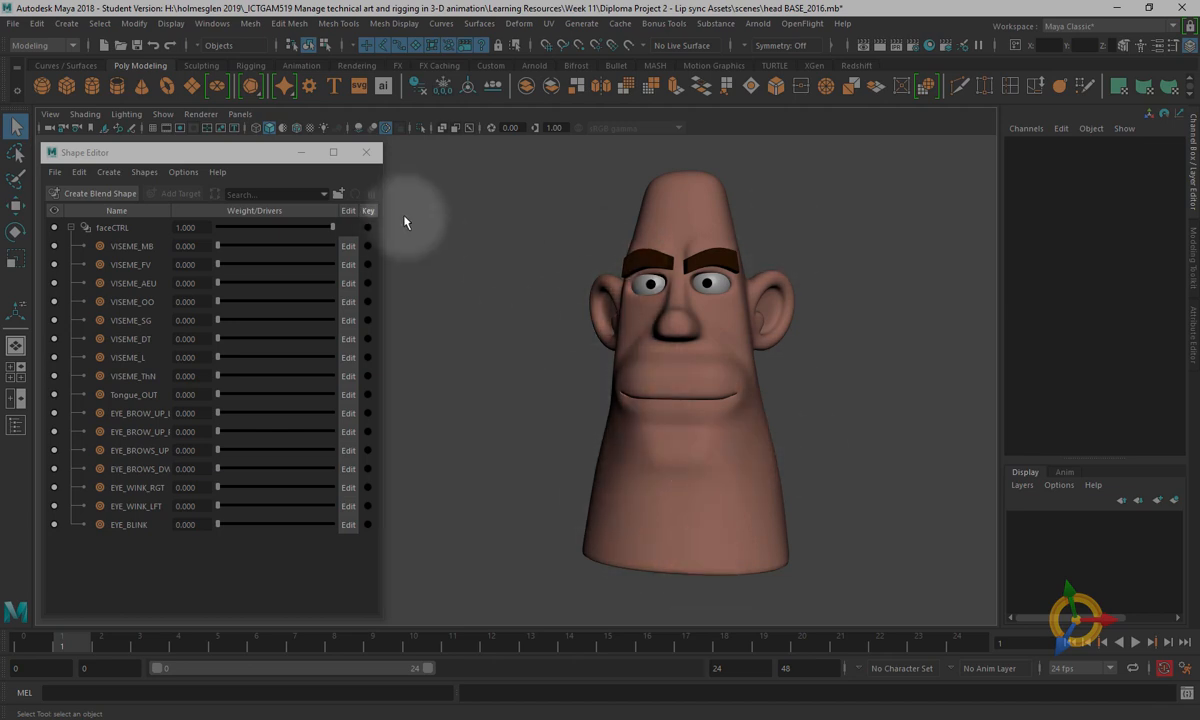
click(366, 153)
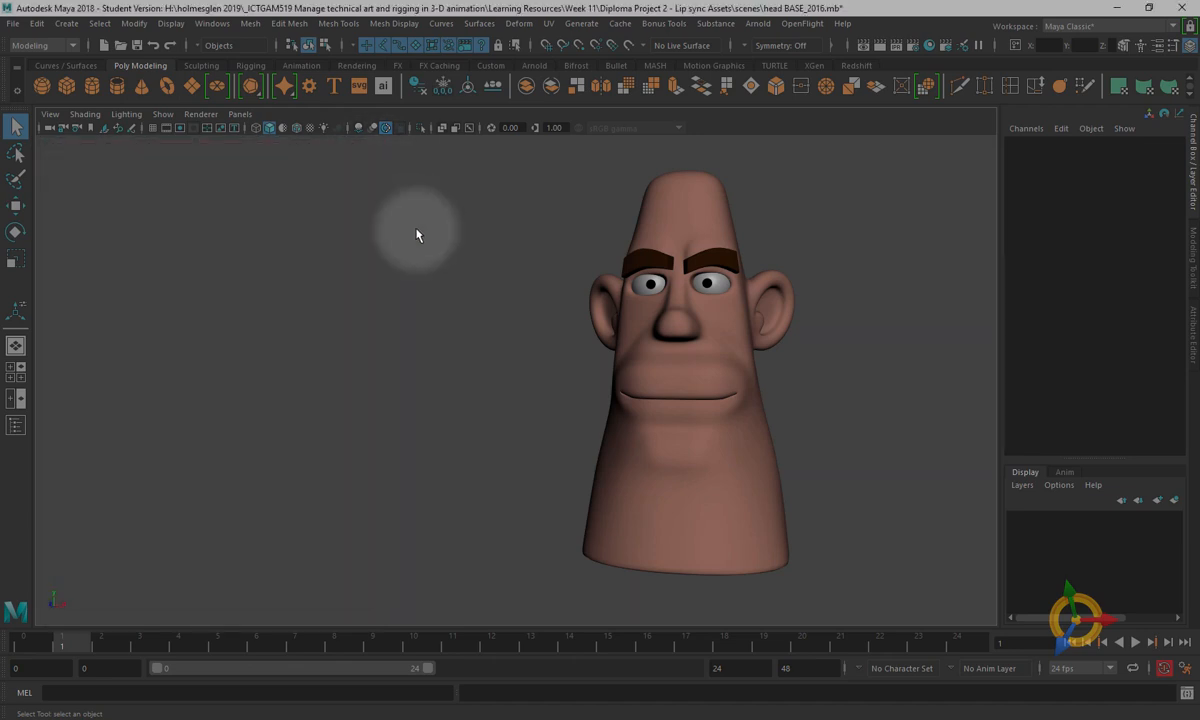
- Start a new empty scene and show the grid in the viewport
click(103, 45)
click(603, 381)
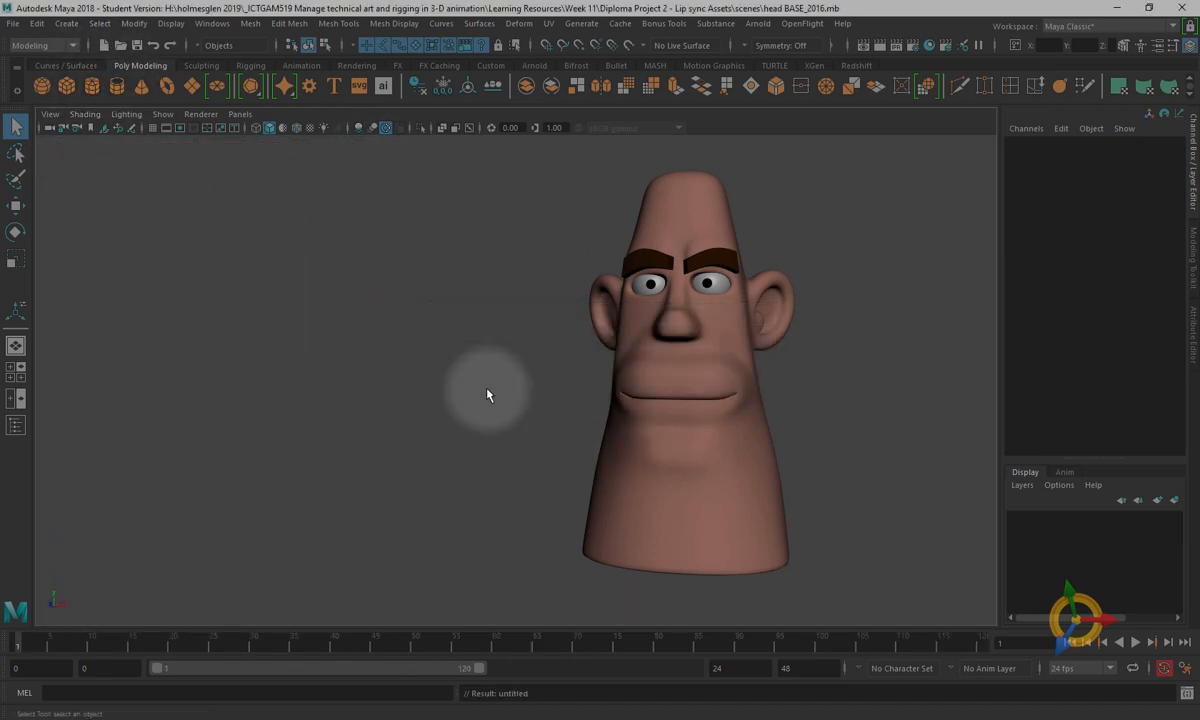
click(152, 128)
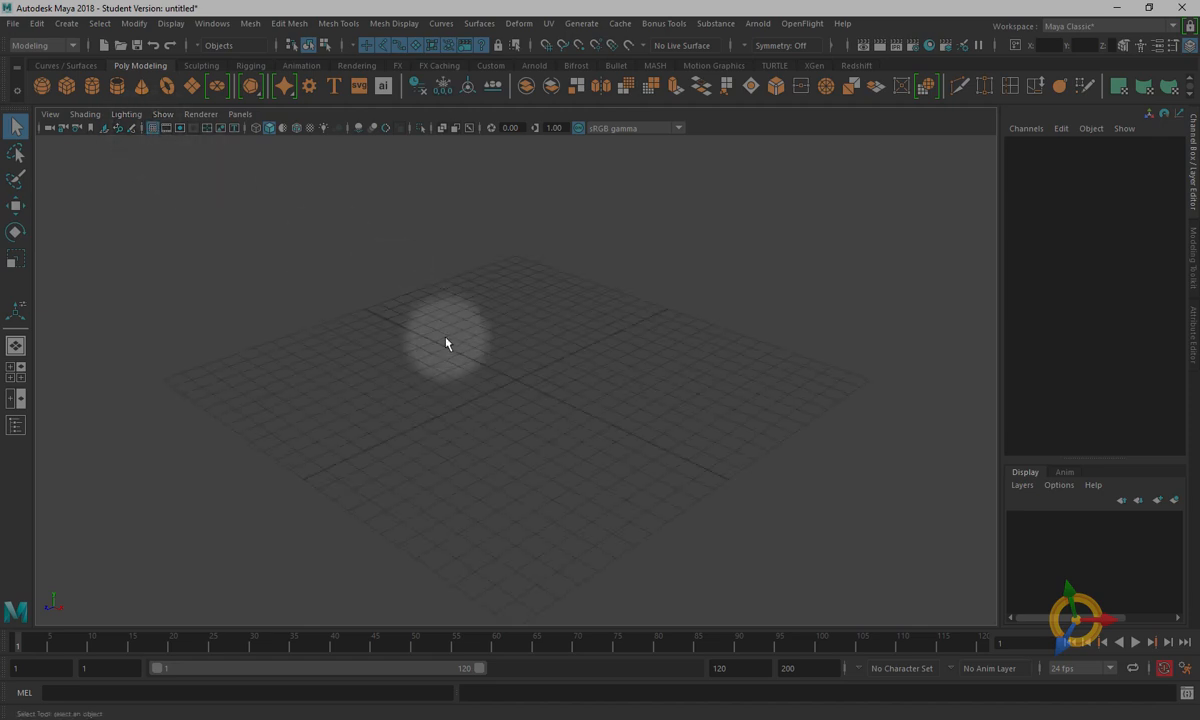
- Create a polygon cube about 5.4 units wide near the centre of the grid
alt+drag(455, 348, 321, 281)
click(66, 85)
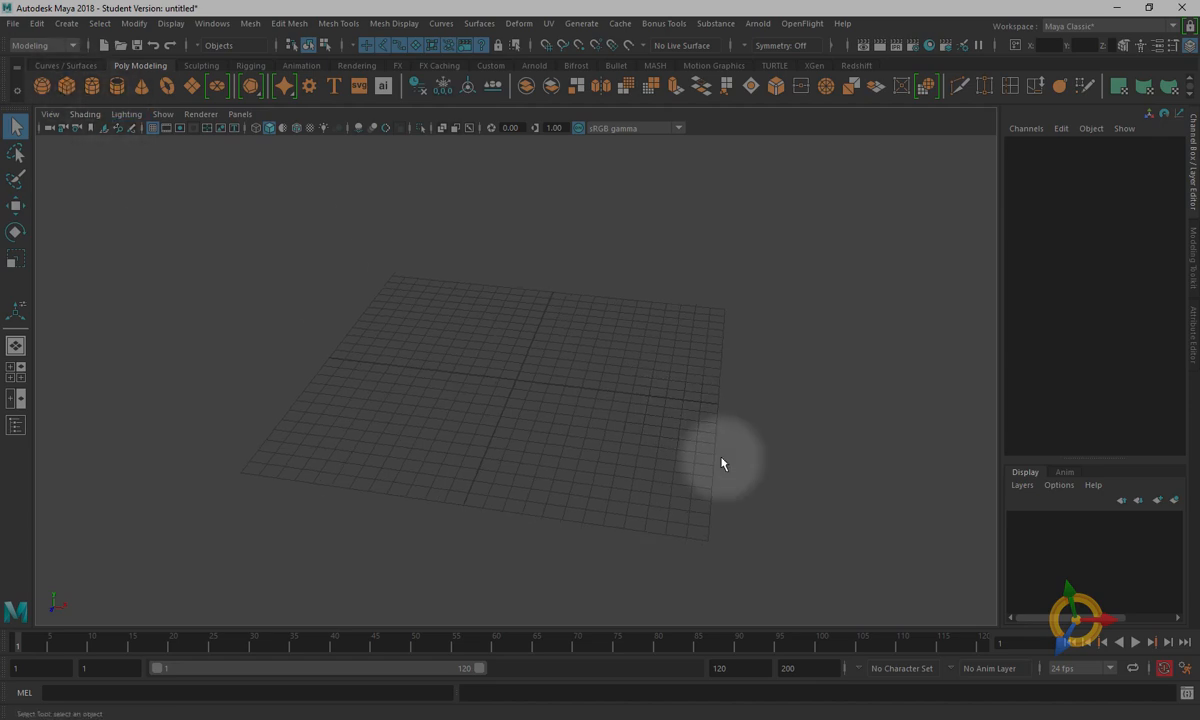
ctrl+shift+drag(516, 381, 562, 412)
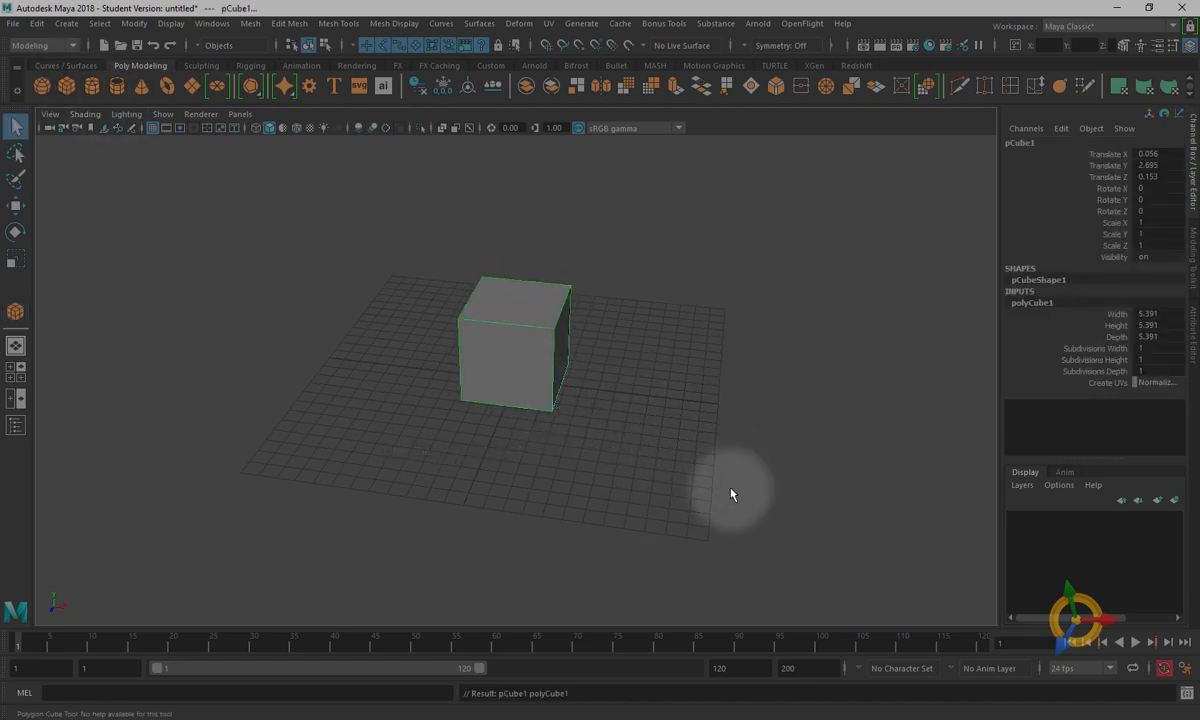
- Centre the cube on the grid by setting its Translate X and Translate Z to 0
alt+drag(729, 490, 567, 393)
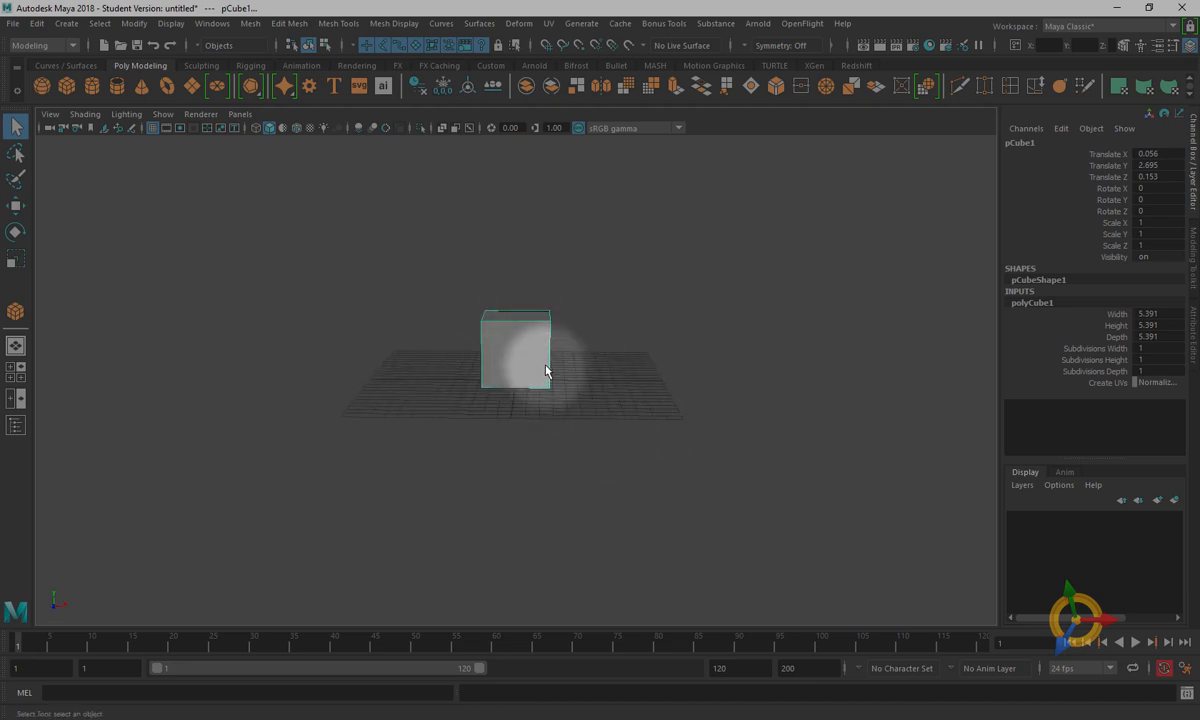
click(1158, 153)
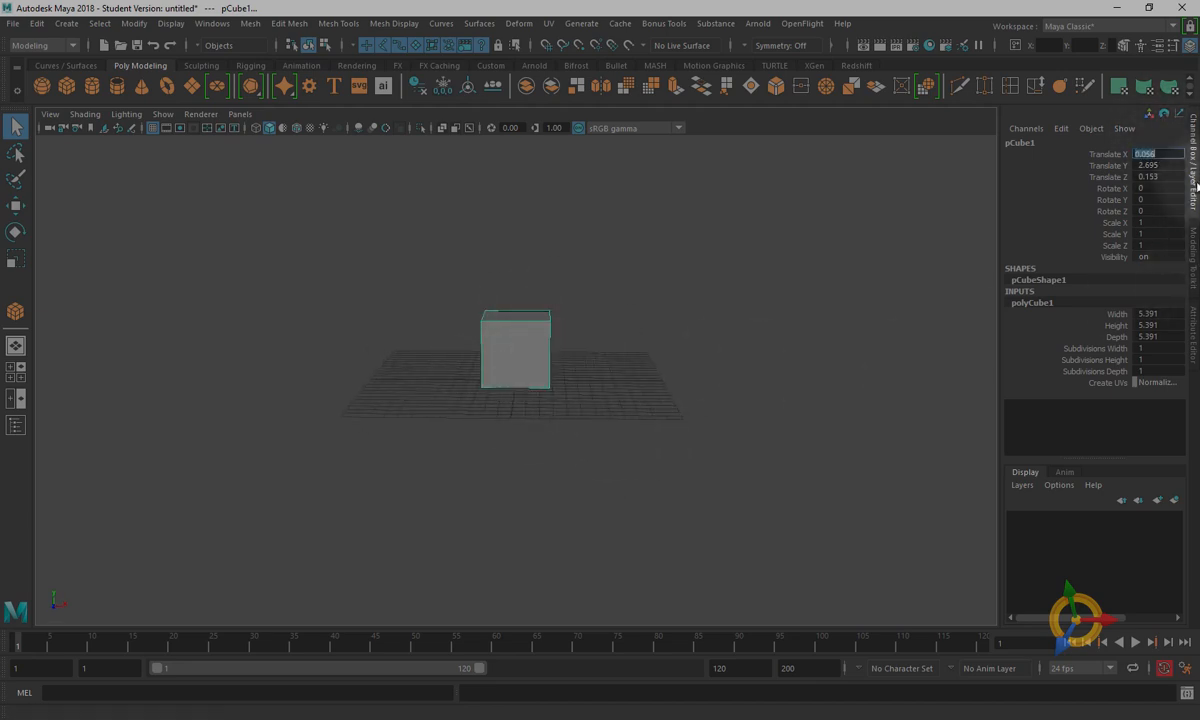
text(0)
key(Tab)
key(Tab)
text(0)
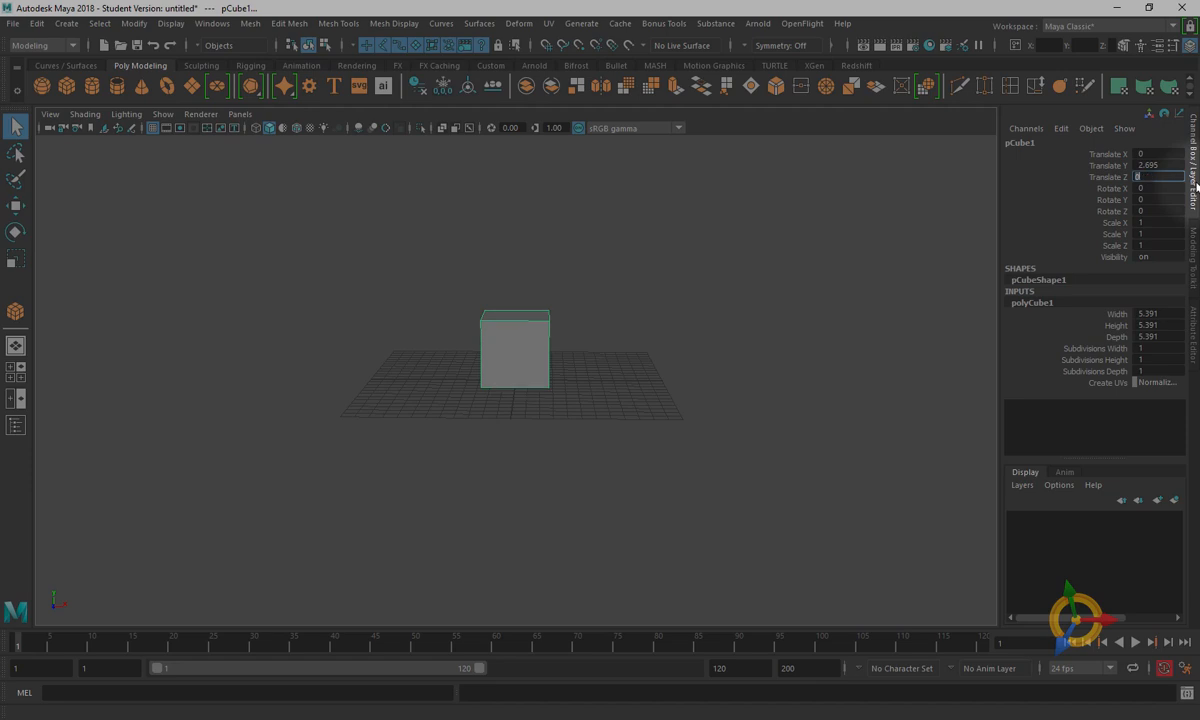
key(Return)
- Set the cube's width, height and depth subdivisions to 2
scroll(613, 437, up, 5)
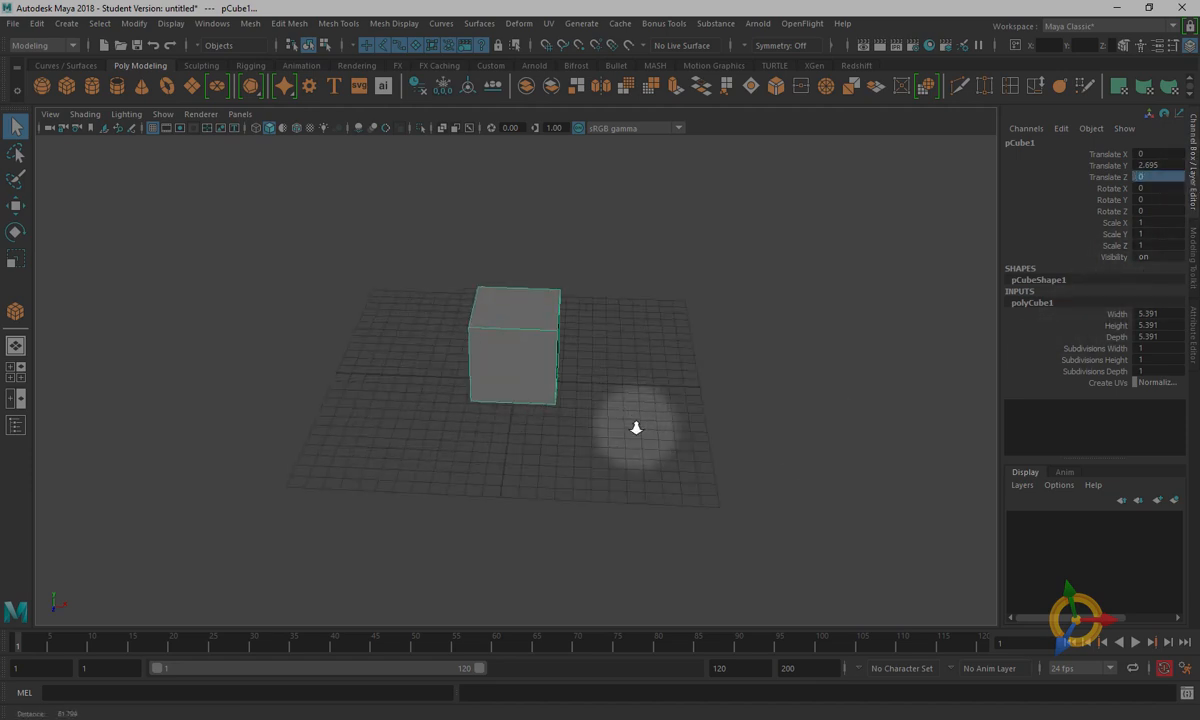
alt+drag(685, 472, 605, 348)
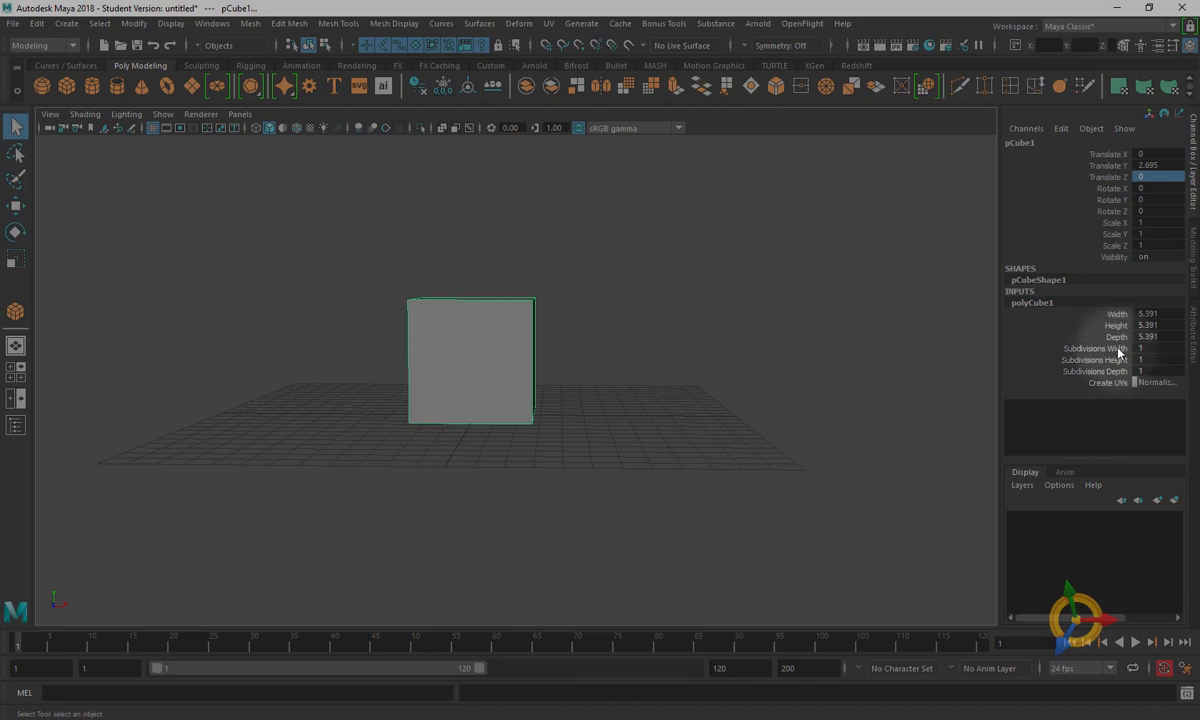
drag(1098, 348, 1098, 360)
ctrl+click(1095, 371)
middle_drag(667, 420, 643, 394)
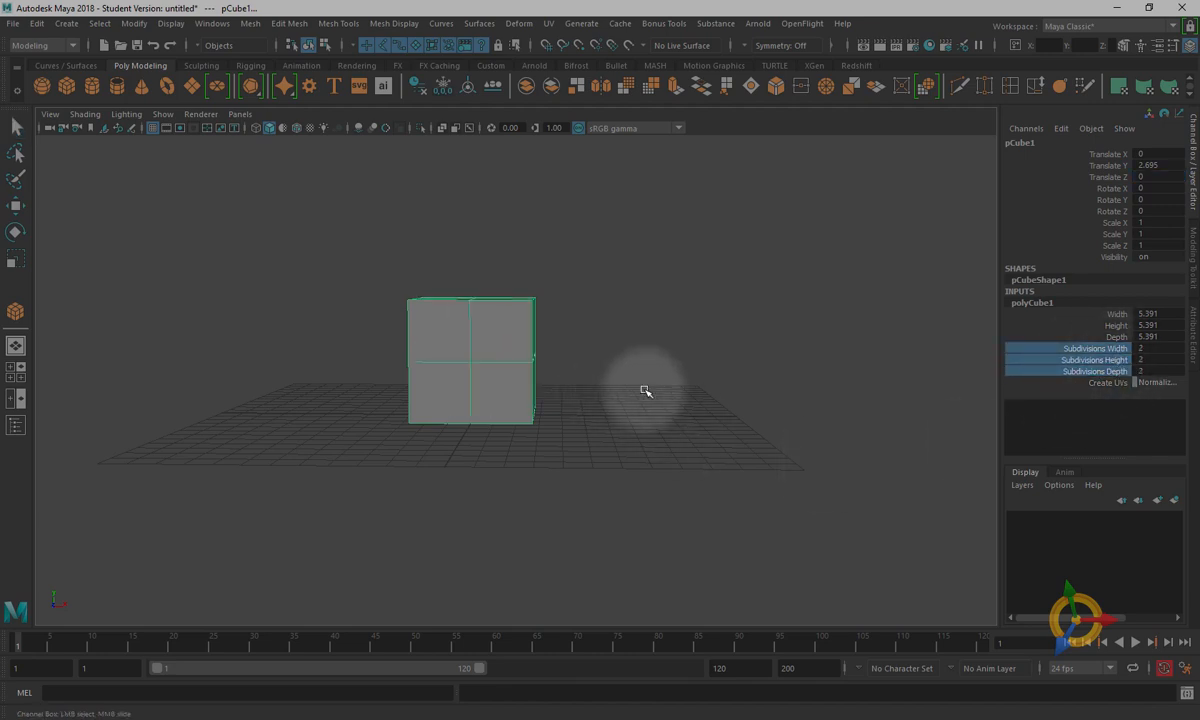
alt+drag(959, 407, 714, 411)
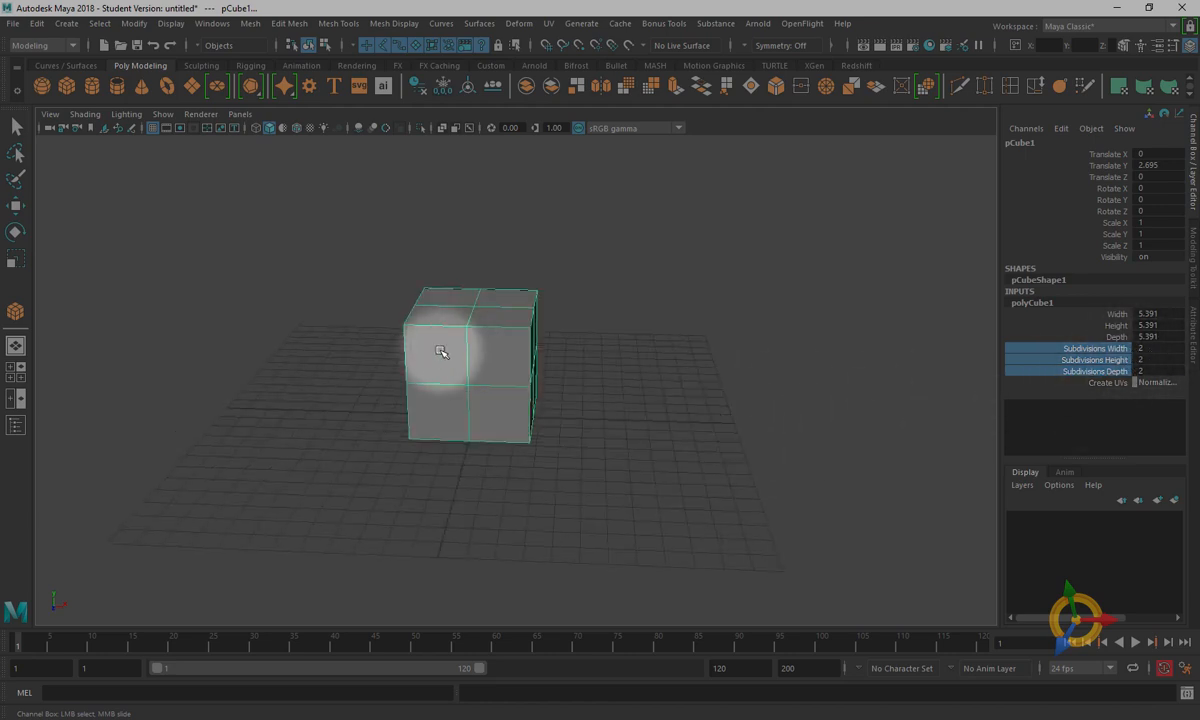
alt+drag(536, 391, 521, 374)
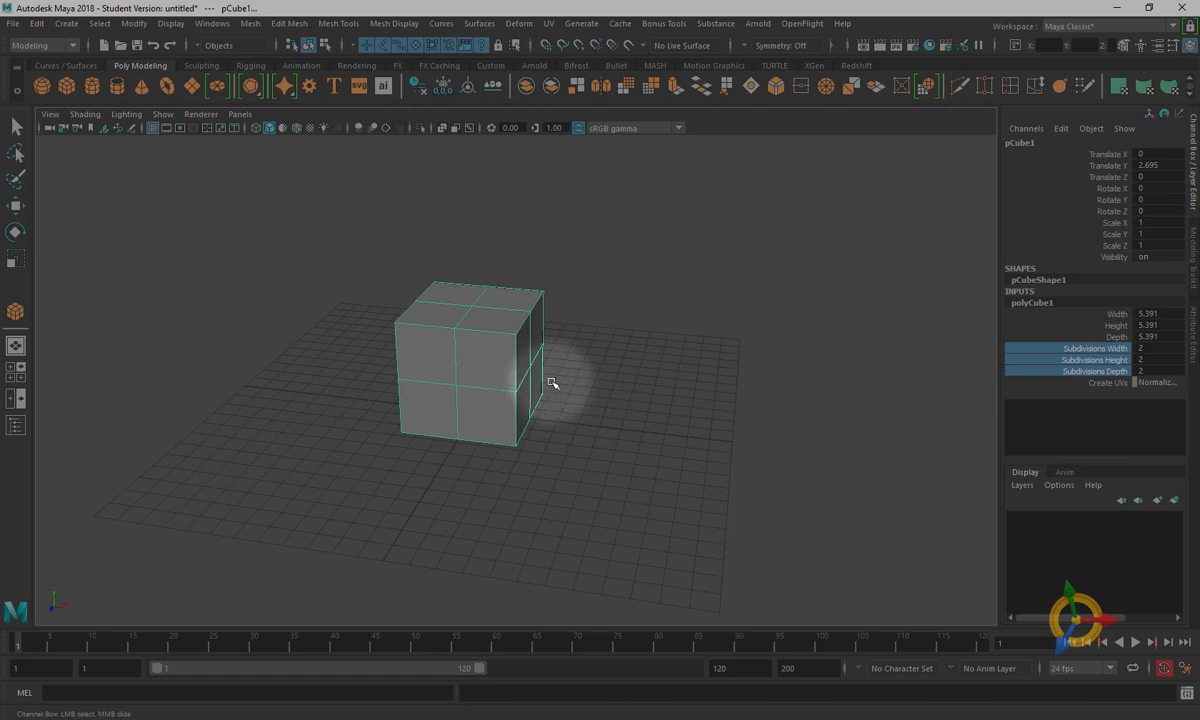
alt+drag(549, 383, 631, 376)
alt+right_drag(627, 325, 645, 372)
alt+middle_drag(652, 327, 656, 393)
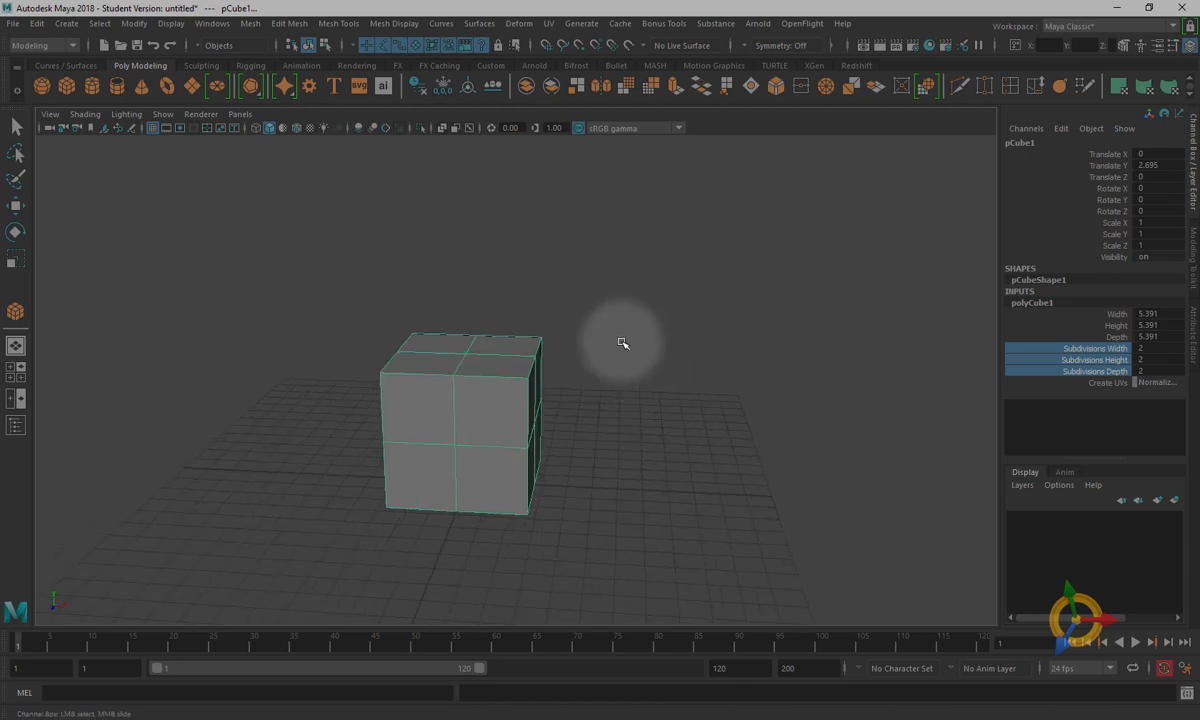
- Delete the cube's construction history and freeze its transformations
alt+right_drag(621, 343, 648, 442)
alt+middle_drag(648, 442, 675, 368)
alt+drag(603, 396, 612, 401)
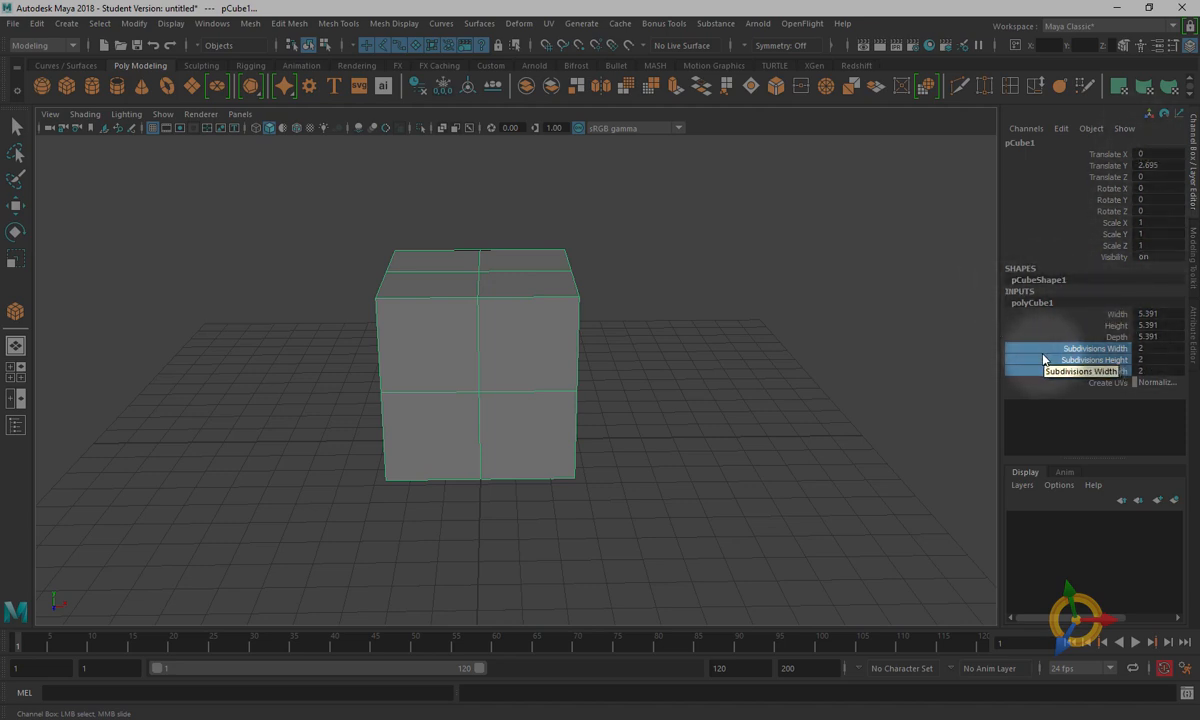
click(419, 87)
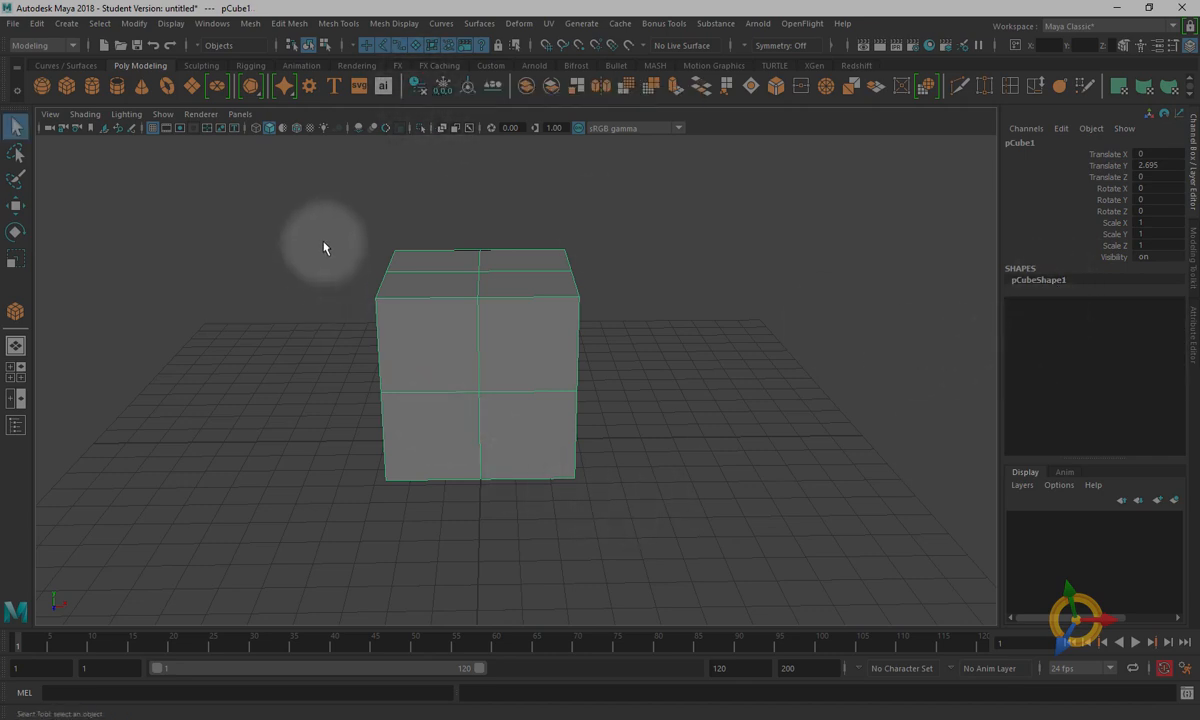
click(443, 86)
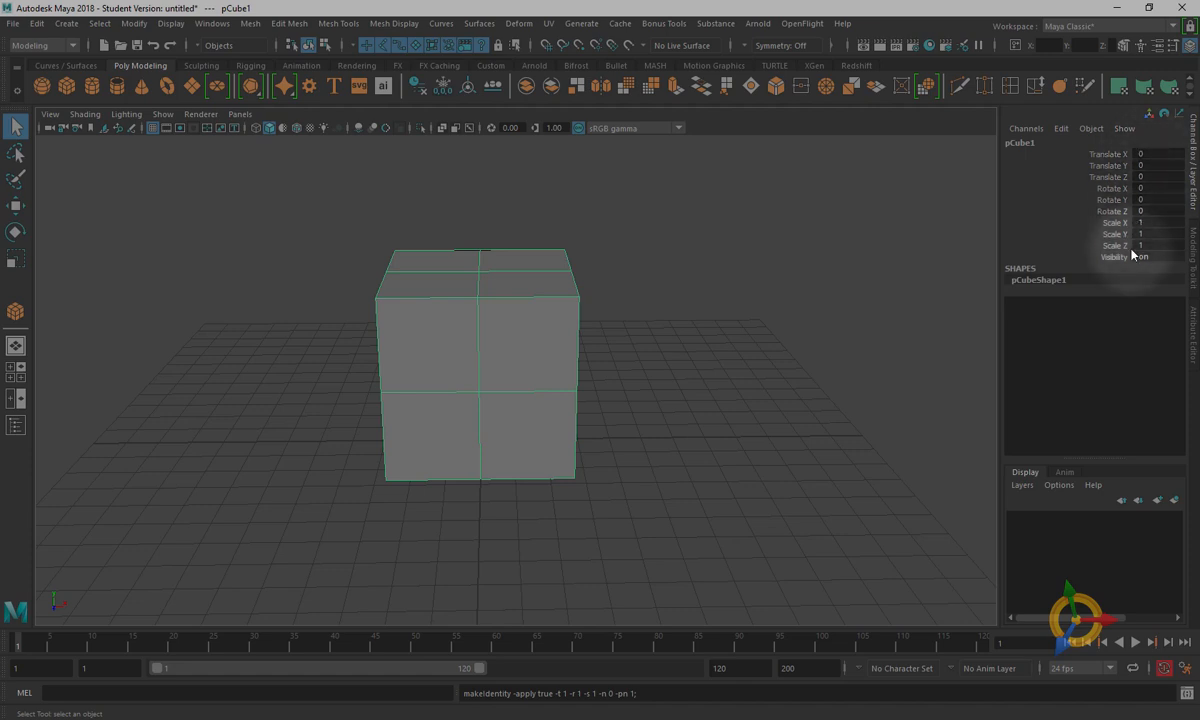
click(37, 24)
mouse_move(172, 192)
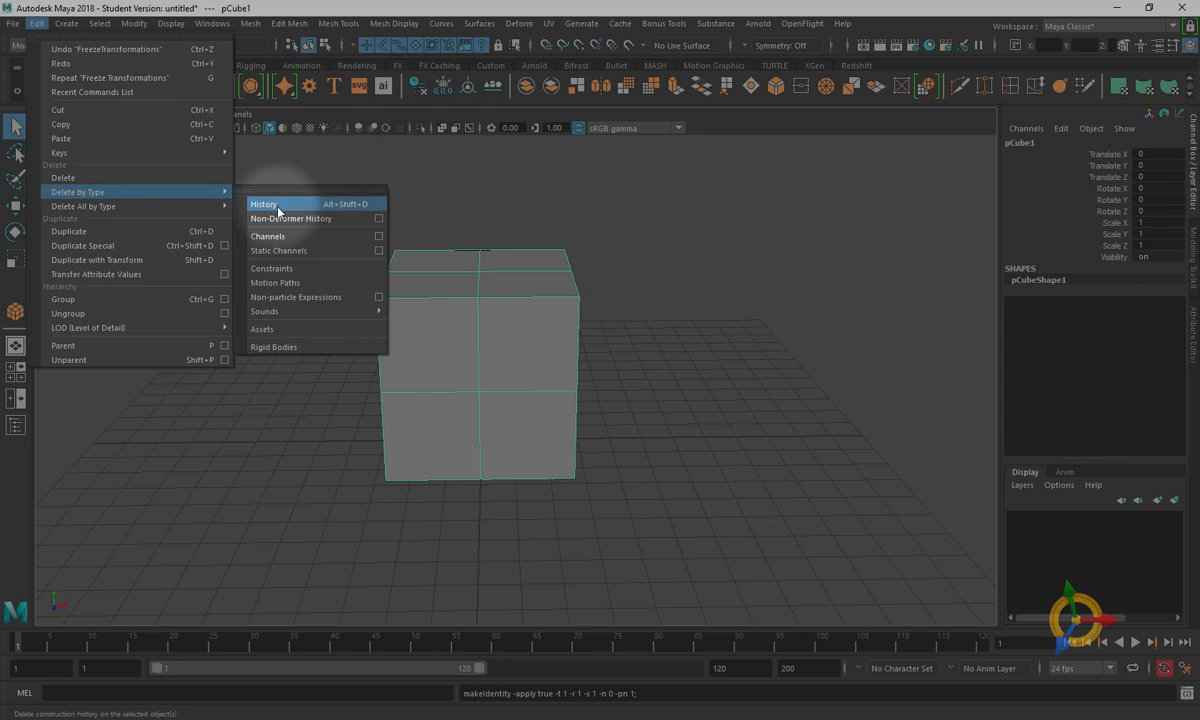
mouse_move(141, 27)
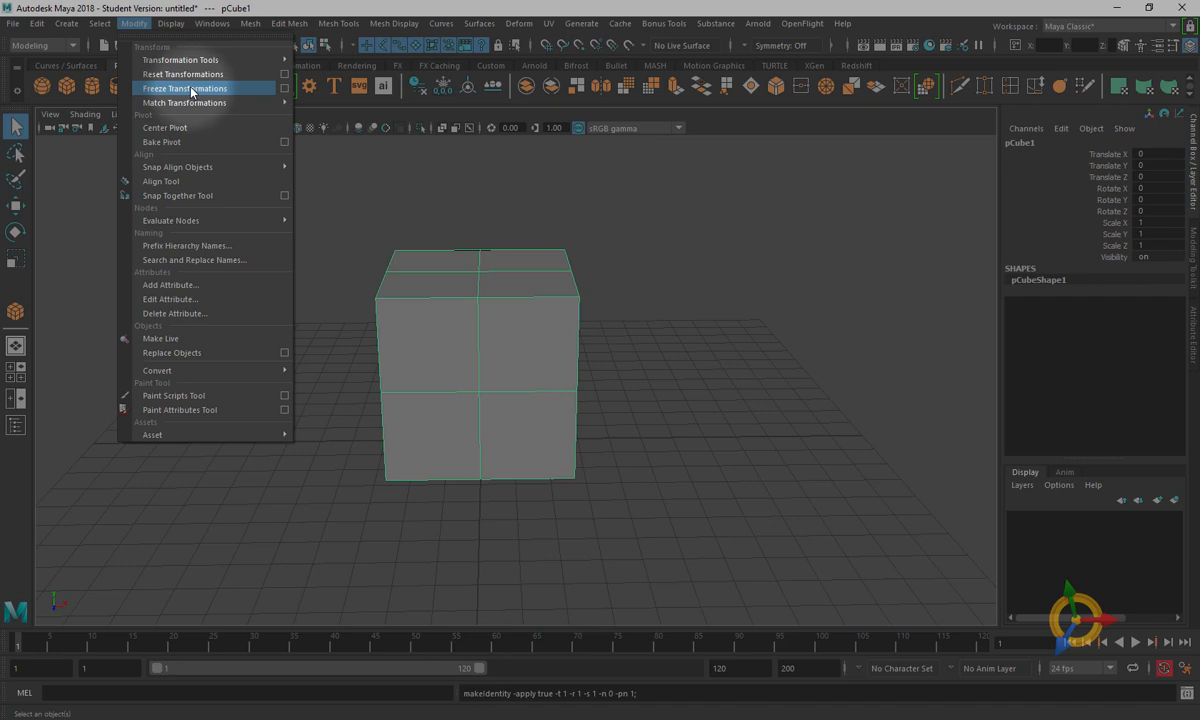
click(831, 124)
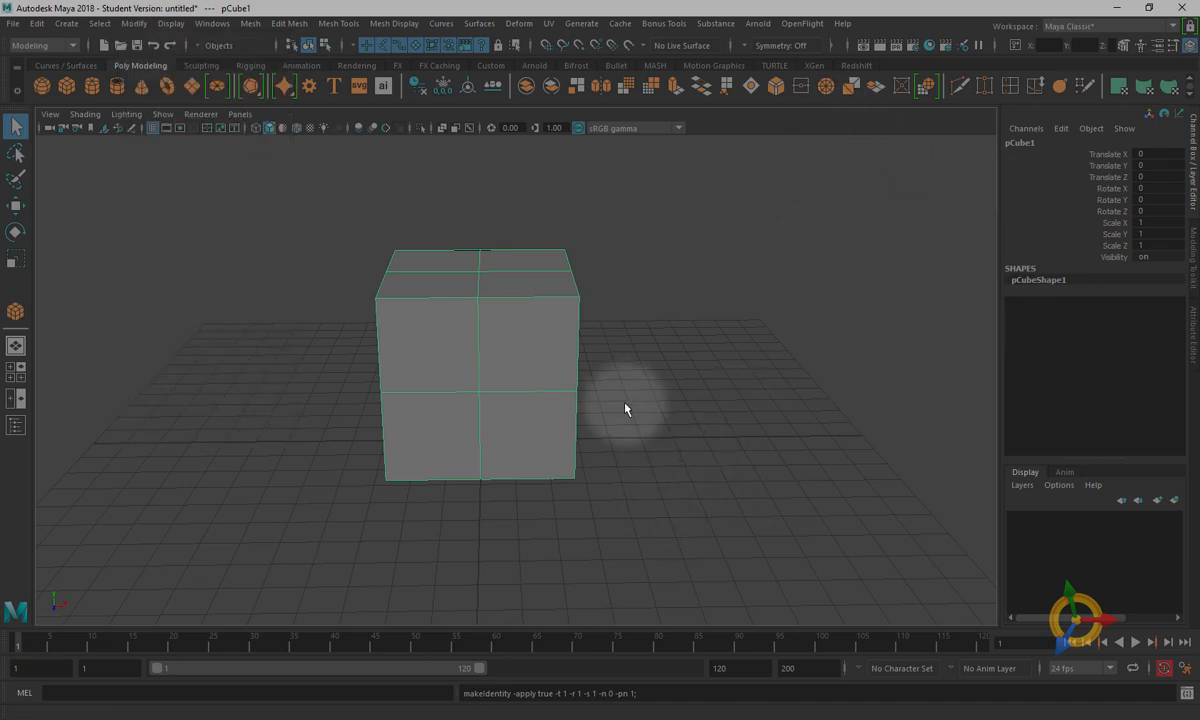
- Rename the cube as Head_BaseMesh and reselect it in the viewport
alt+middle_drag(625, 403, 648, 413)
mouse_move(661, 474)
alt+mouse_down()
mouse_move(662, 456)
mouse_move(672, 473)
alt+mouse_up()
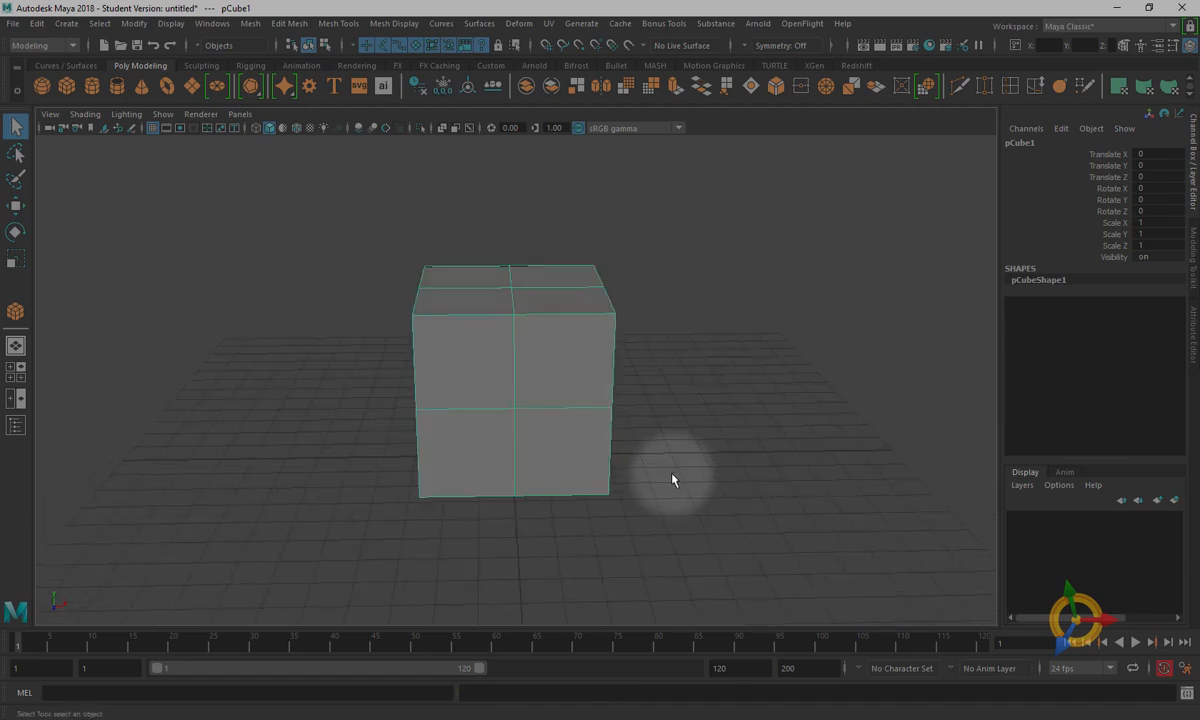
alt+right_drag(768, 532, 611, 450)
alt+middle_drag(643, 474, 627, 466)
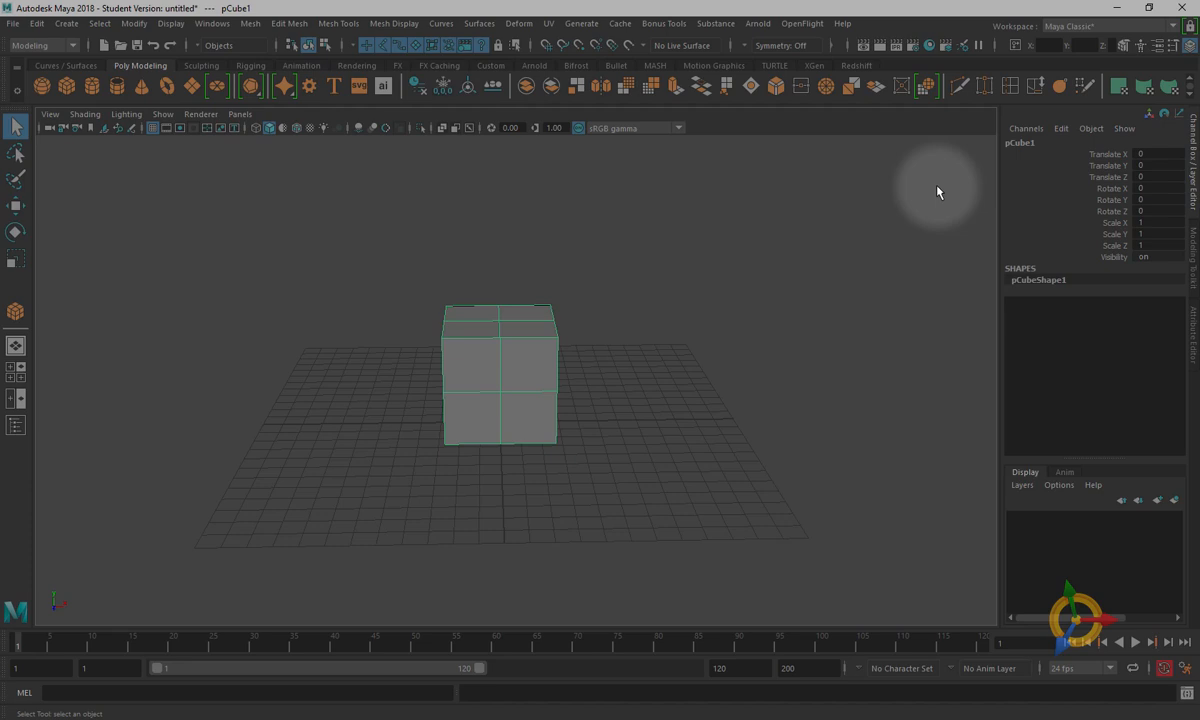
double_click(1020, 143)
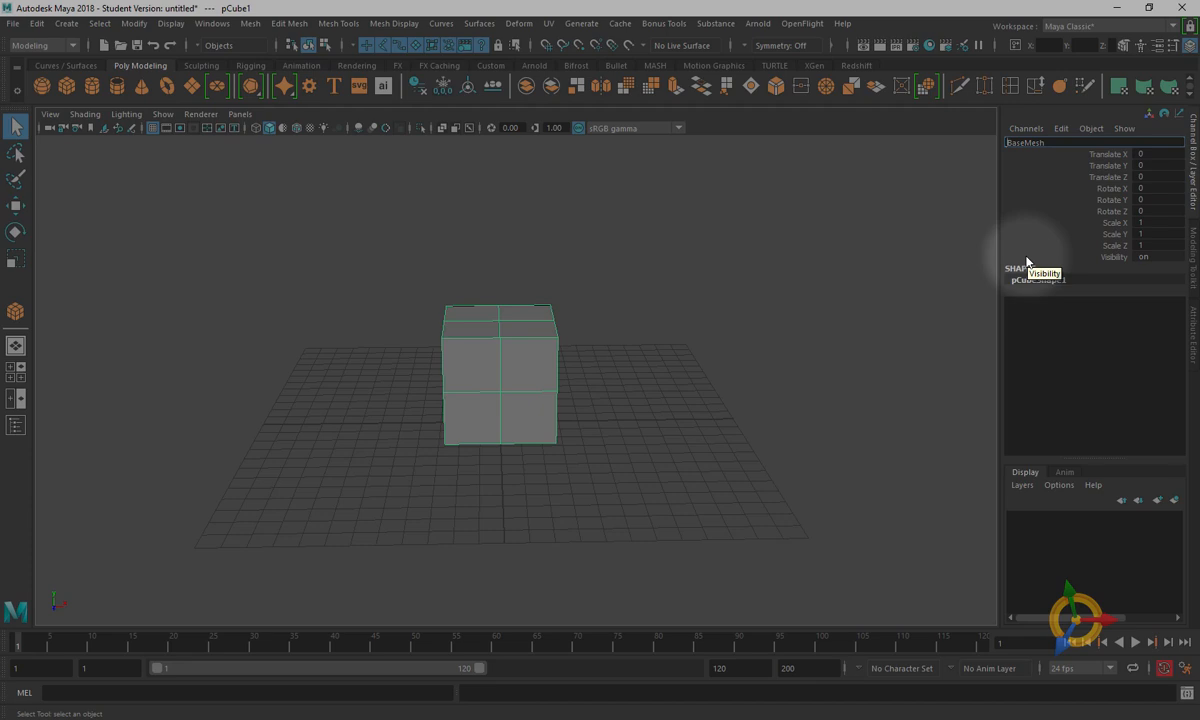
text(Head_)
key(Return)
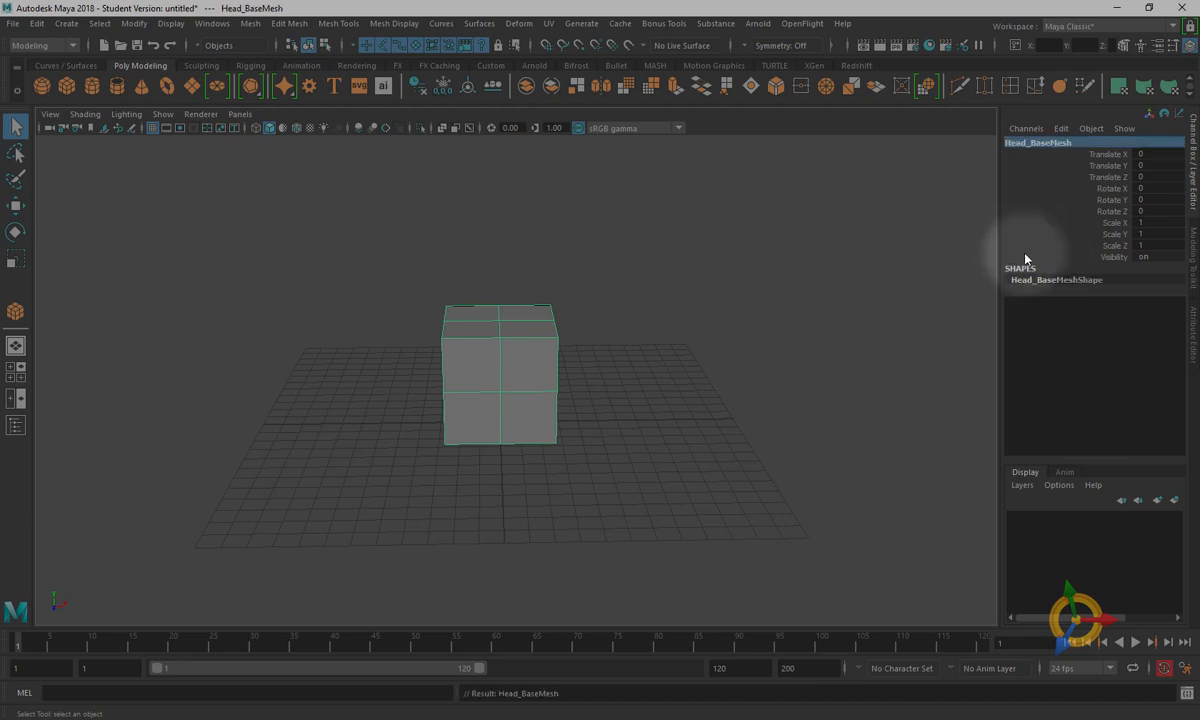
click(907, 348)
click(522, 343)
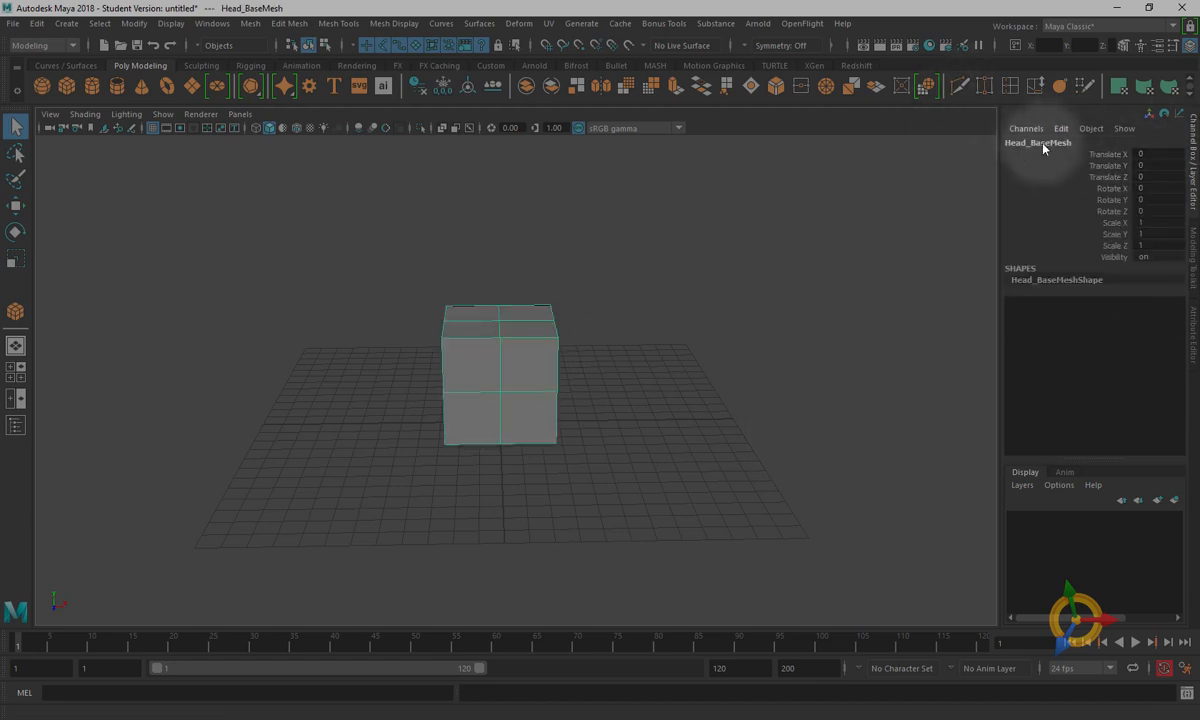
click(484, 367)
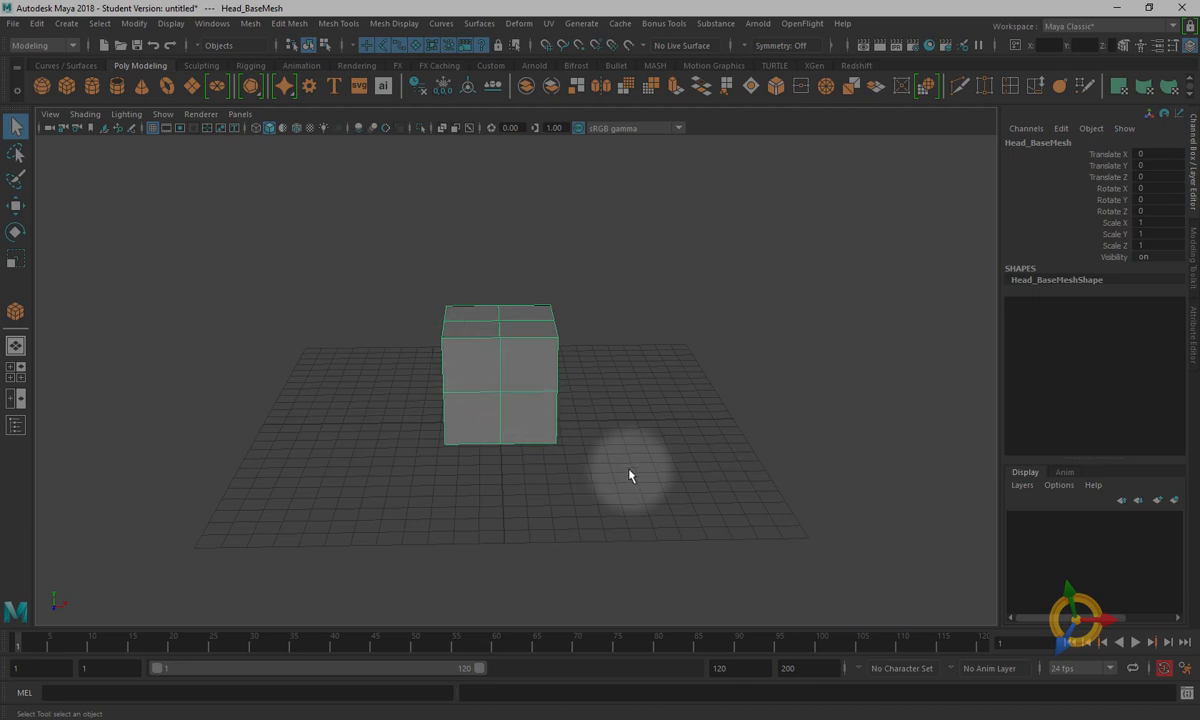
- Duplicate Head_BaseMesh and move the copy beside the grid along X, to a Translate X of about 15.6
alt+right_drag(682, 503, 662, 486)
alt+middle_drag(660, 487, 617, 494)
alt+drag(617, 494, 592, 496)
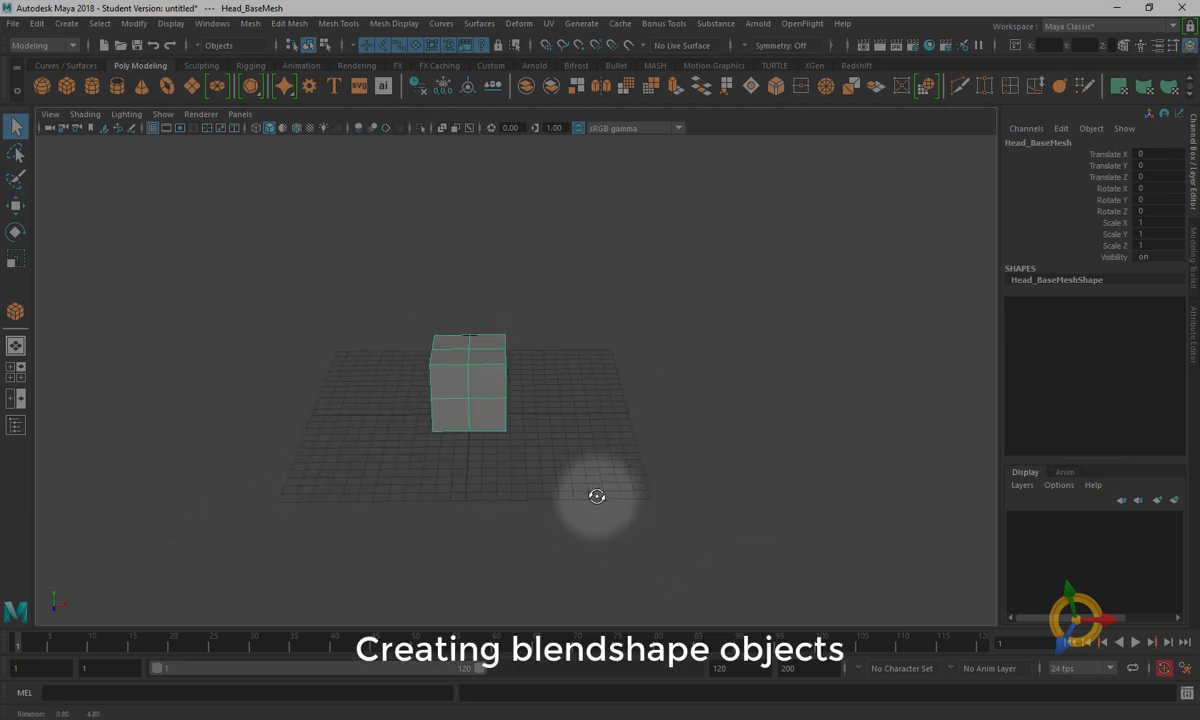
alt+drag(670, 474, 677, 540)
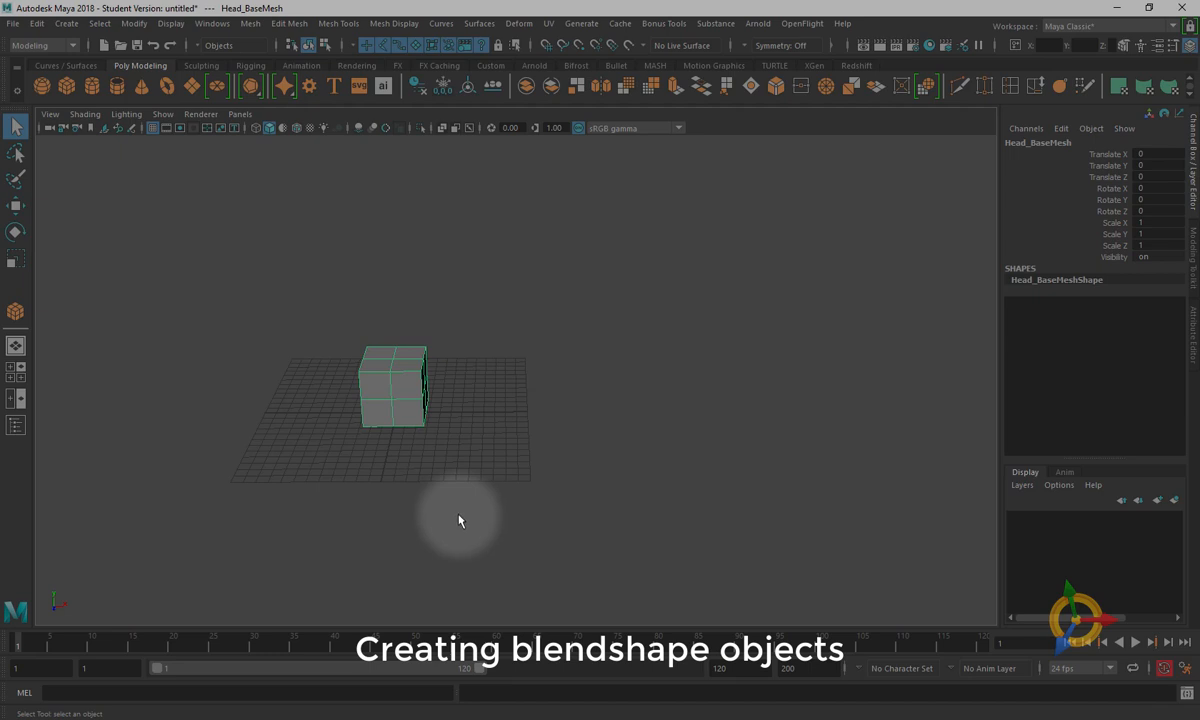
alt+drag(554, 423, 565, 402)
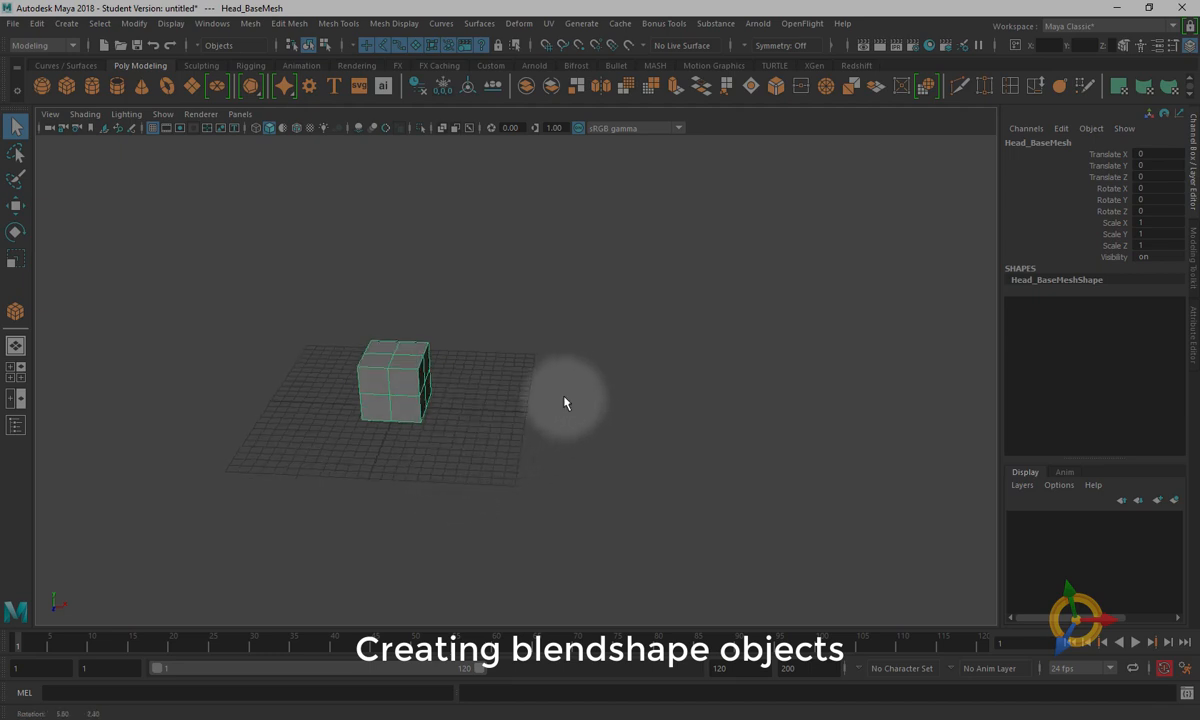
alt+drag(383, 396, 389, 387)
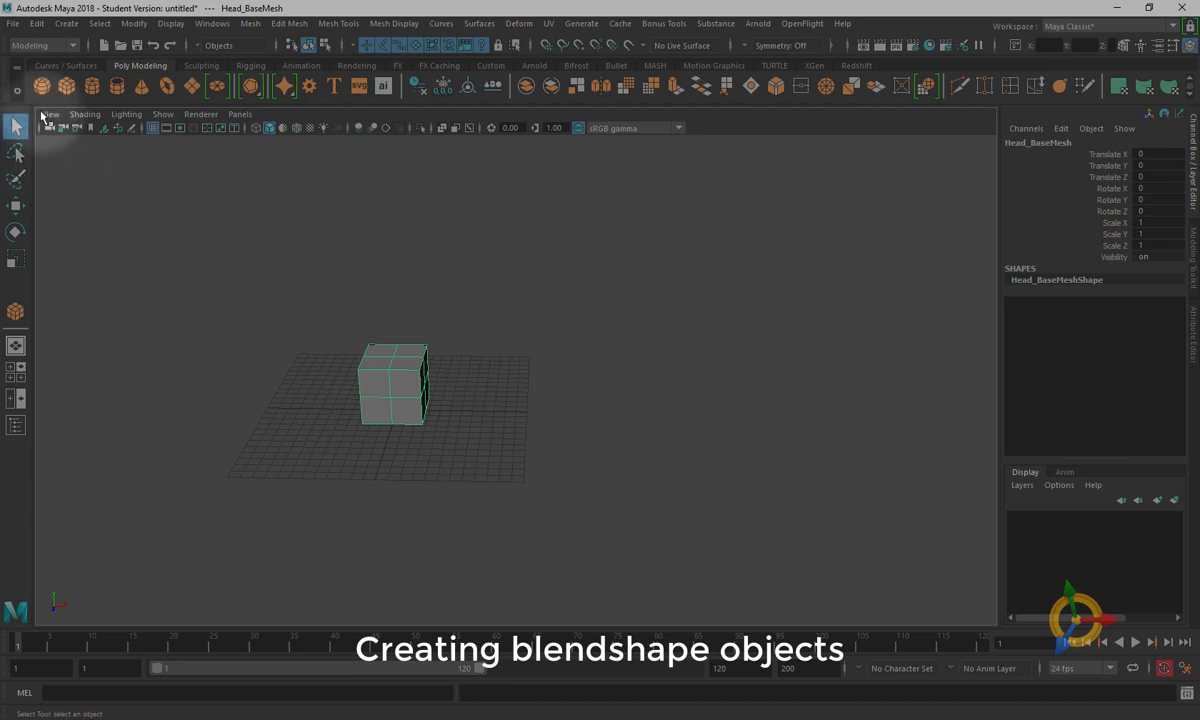
click(37, 23)
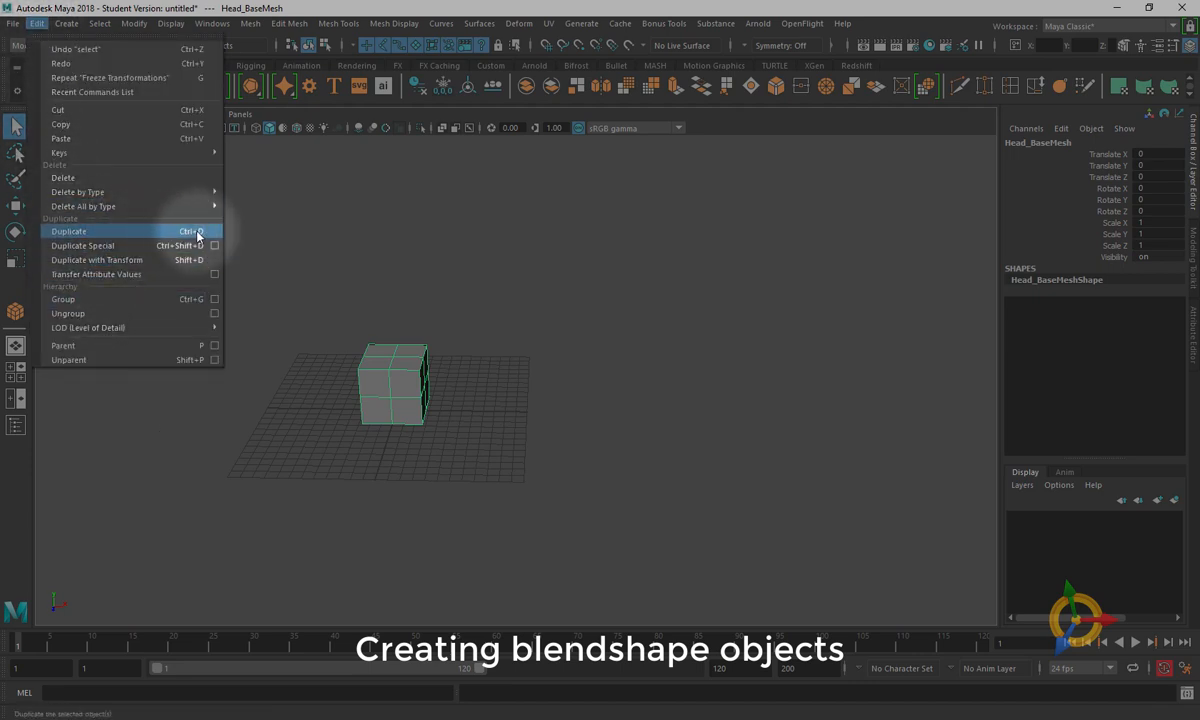
click(190, 231)
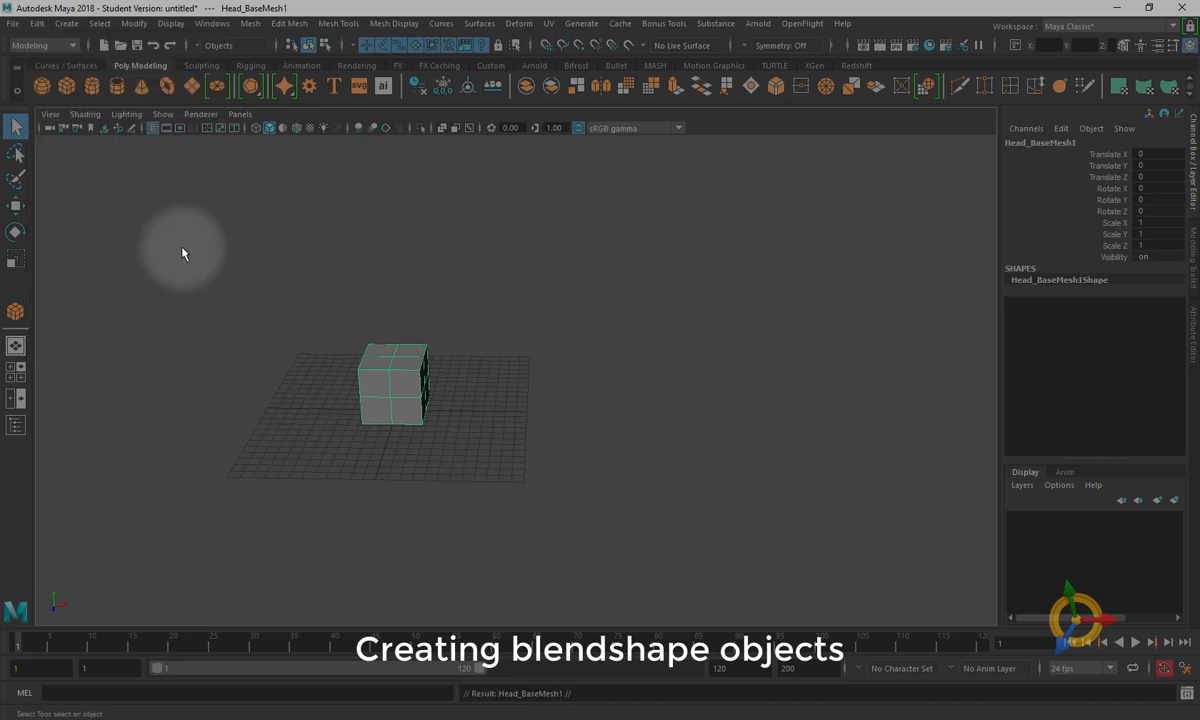
key(w)
drag(472, 386, 646, 397)
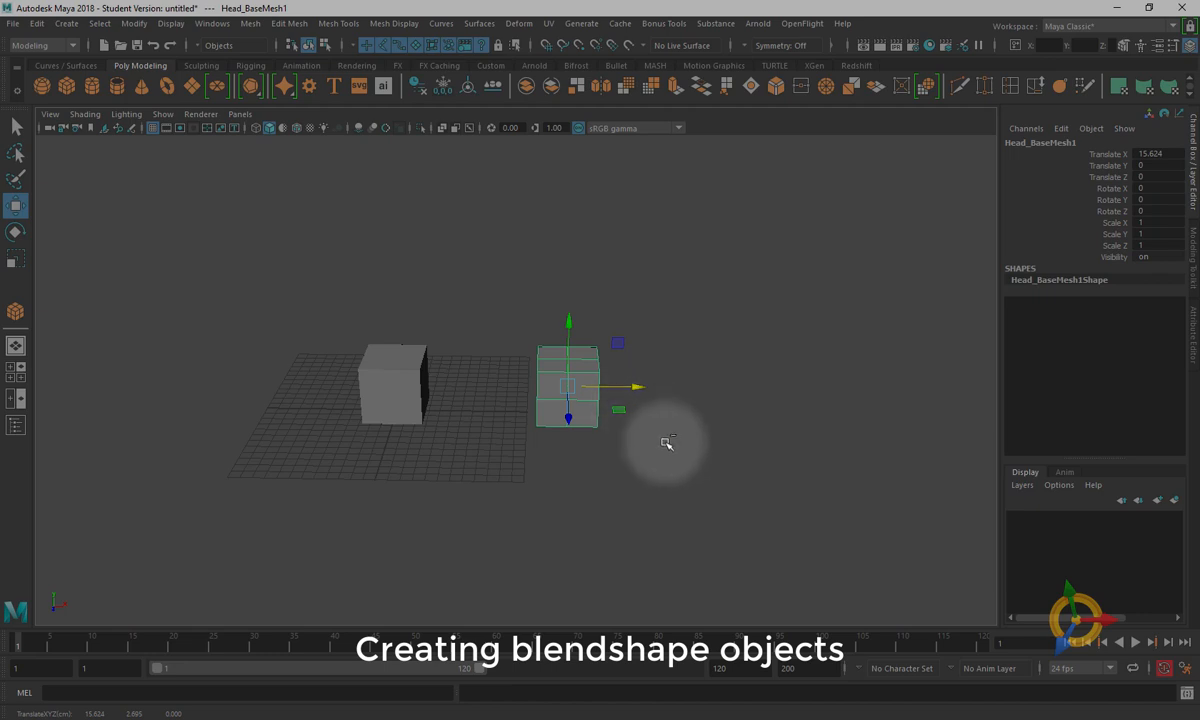
- Add two more cube copies farther along the row, at Translate X about 24.2 and 33.1
shift+drag(641, 388, 731, 397)
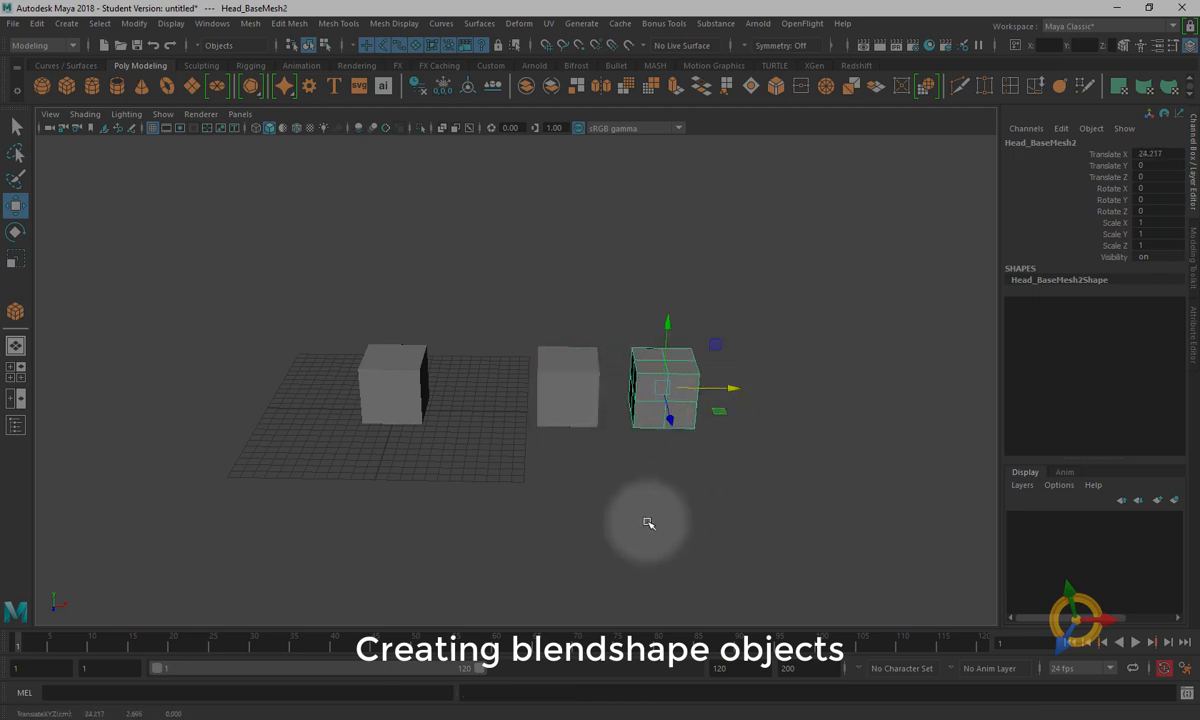
key(ctrl+d)
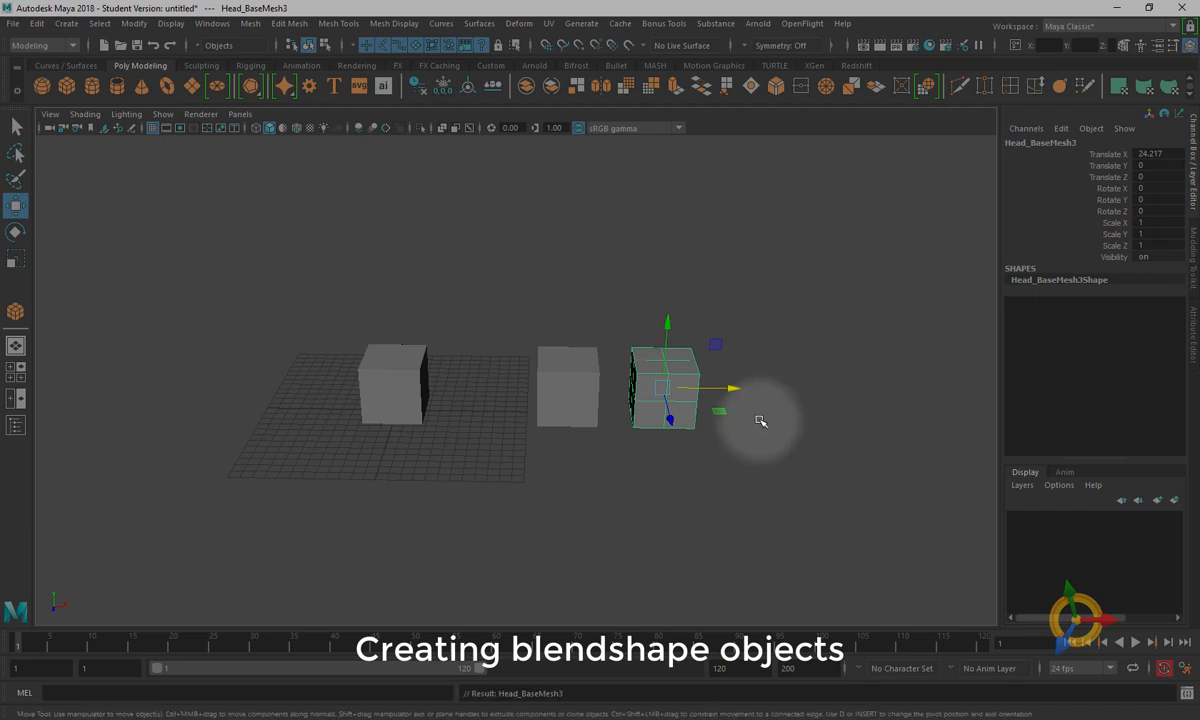
drag(731, 387, 830, 394)
- Use Duplicate with Transform twice to add cubes at Translate X about 42.1 and 51.0, and clear the selection
key(shift+d)
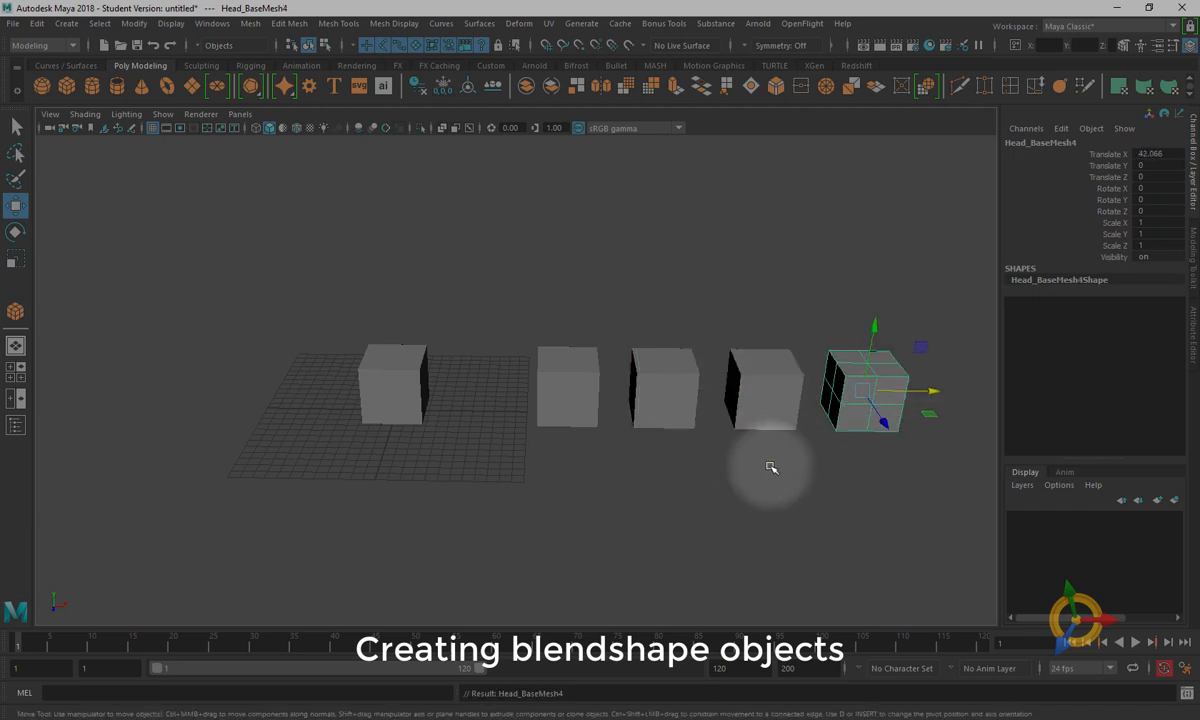
alt+middle_drag(774, 502, 595, 479)
alt+right_drag(665, 506, 619, 466)
alt+drag(581, 457, 581, 447)
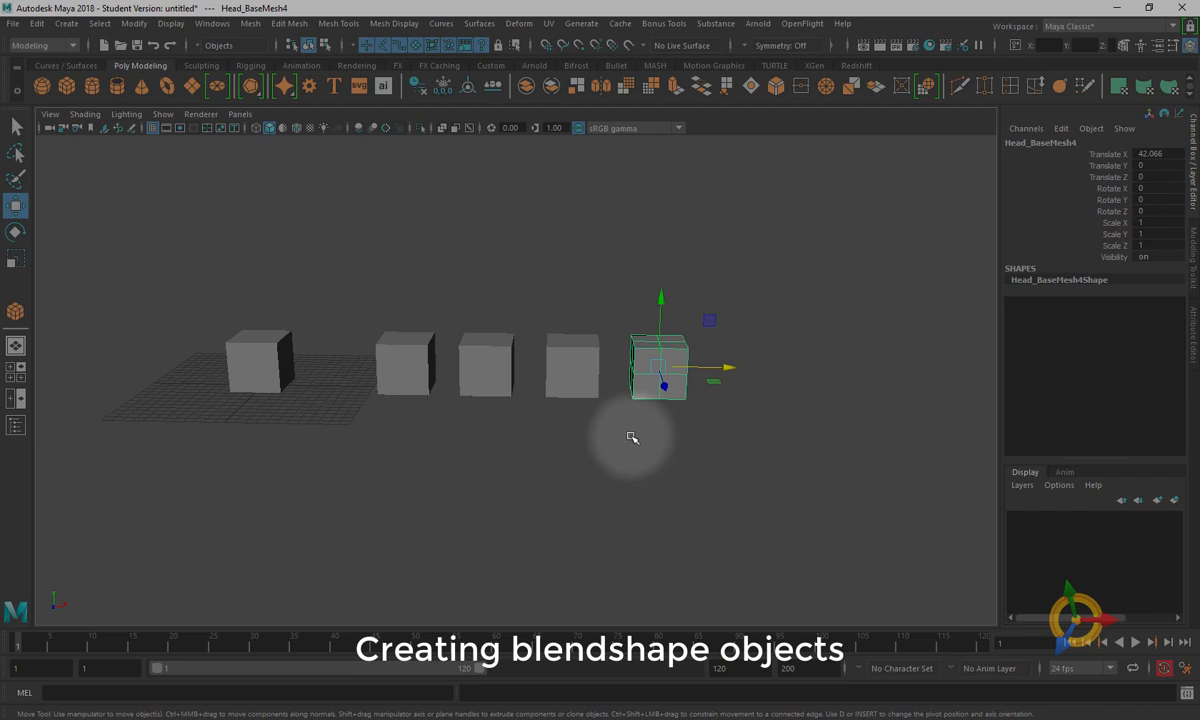
key(shift+d)
alt+middle_drag(582, 448, 646, 447)
alt+drag(614, 478, 619, 501)
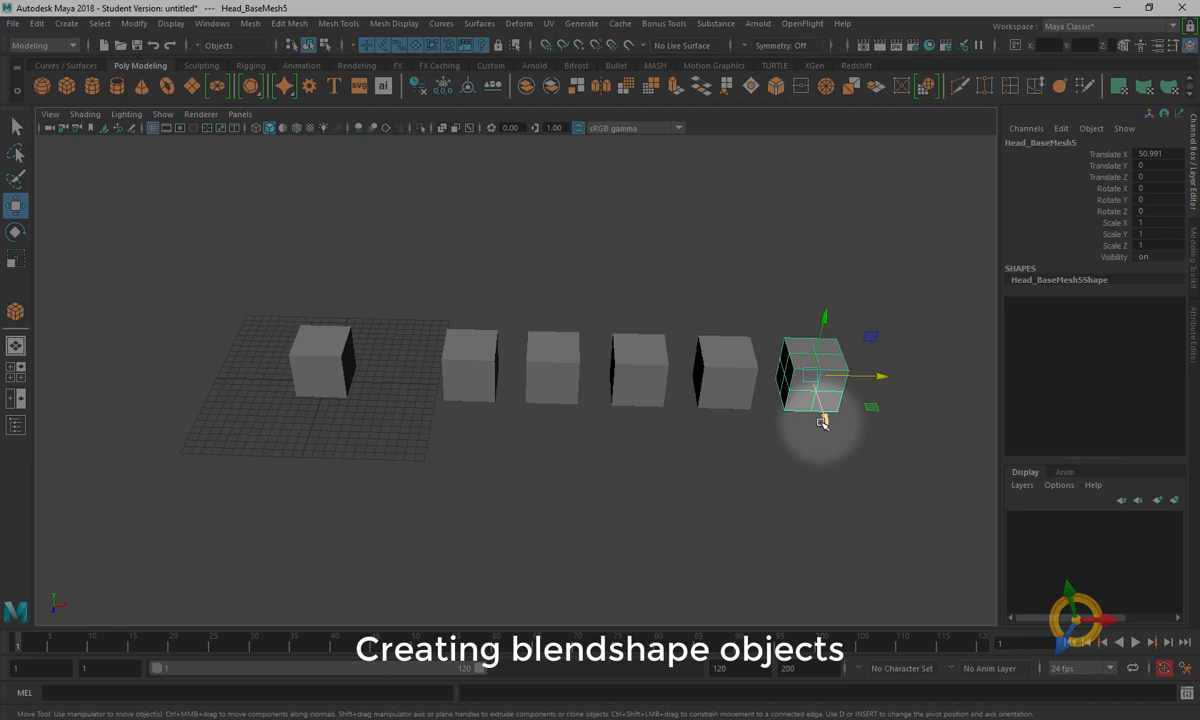
scroll(593, 500, up, 3)
scroll(593, 505, up, 4)
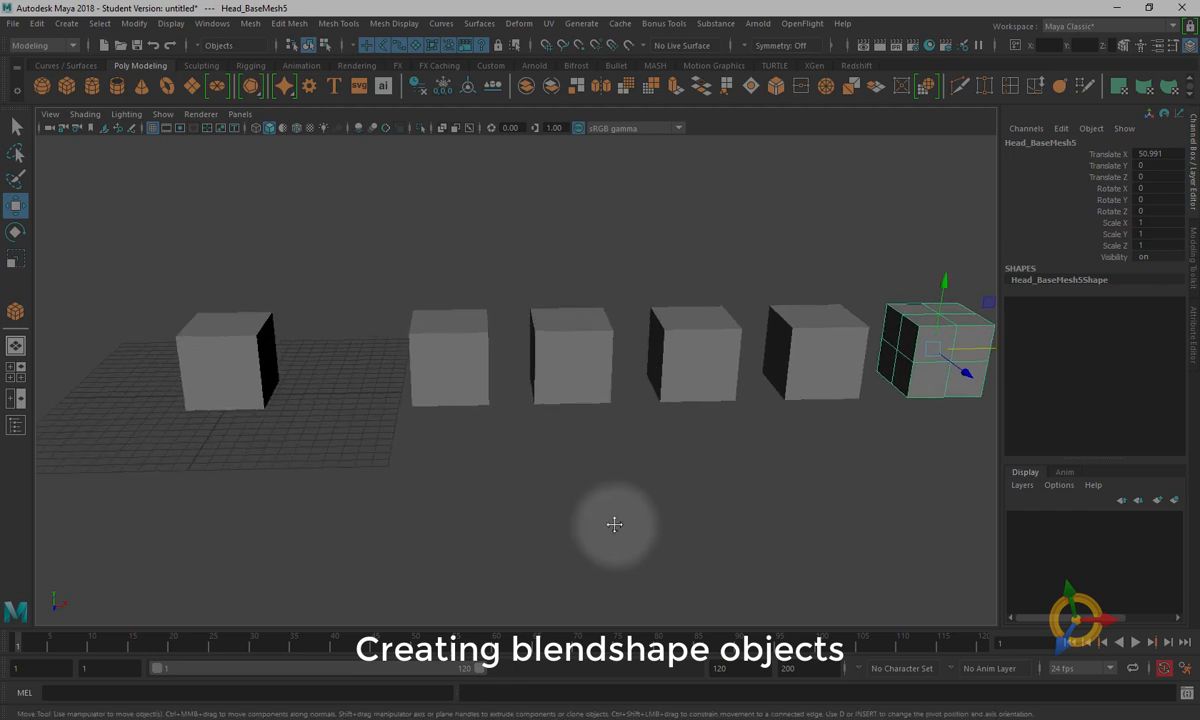
key(q)
click(579, 506)
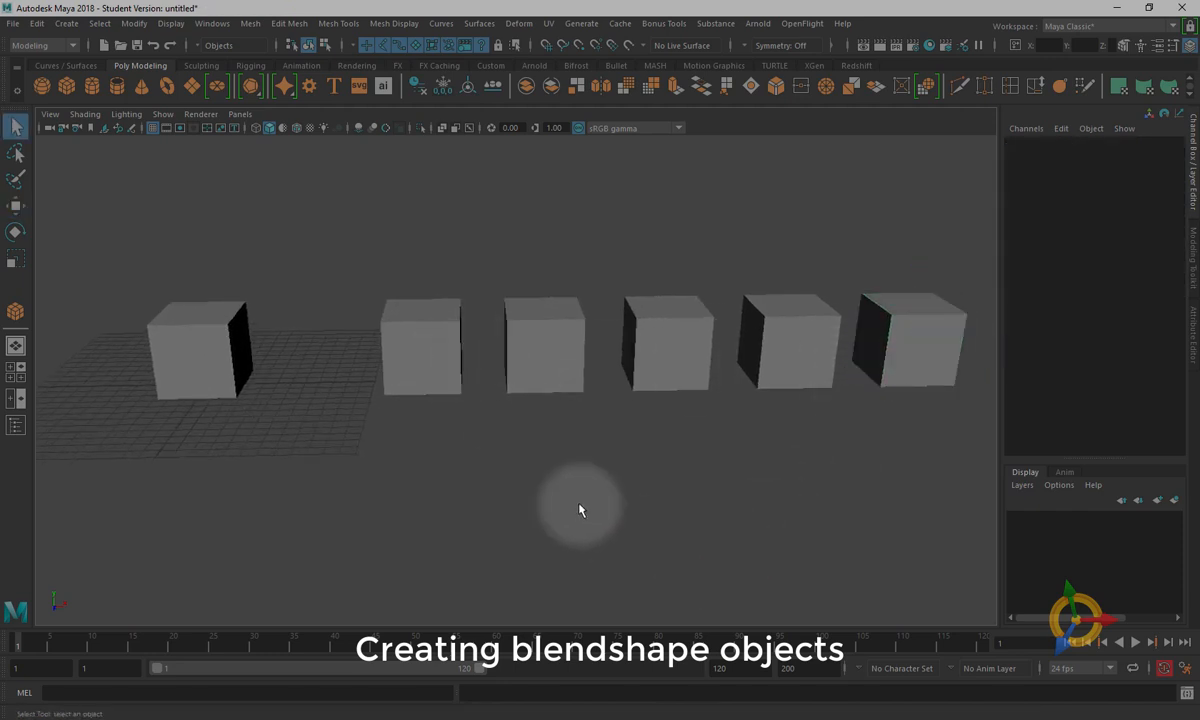
- Select the duplicated cubes in the row one after another to examine their names, and clear the selection
alt+middle_drag(579, 506, 678, 503)
alt+drag(678, 503, 655, 496)
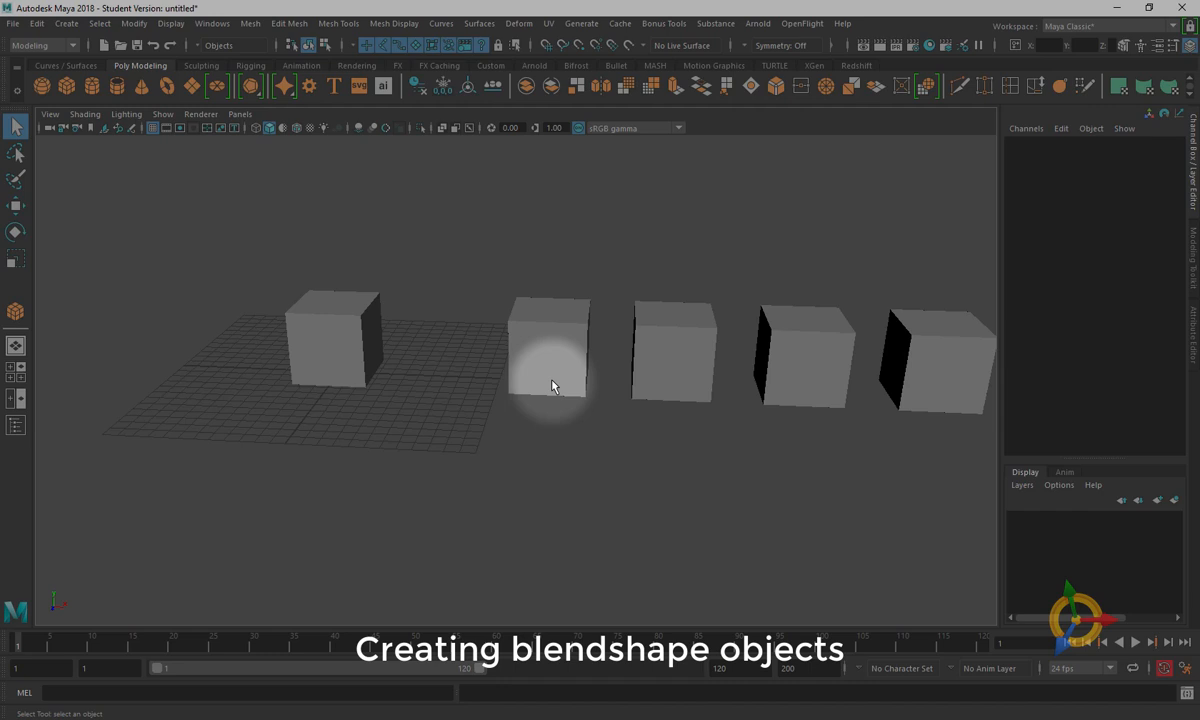
click(536, 327)
click(660, 330)
click(798, 334)
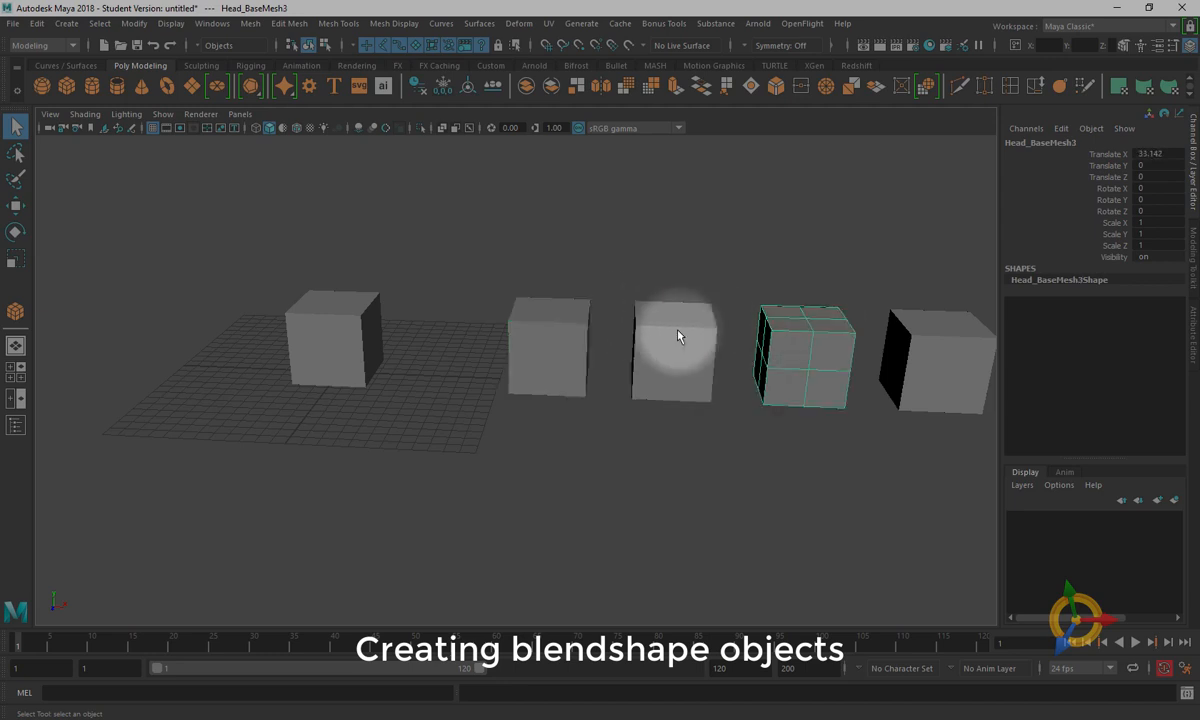
click(651, 333)
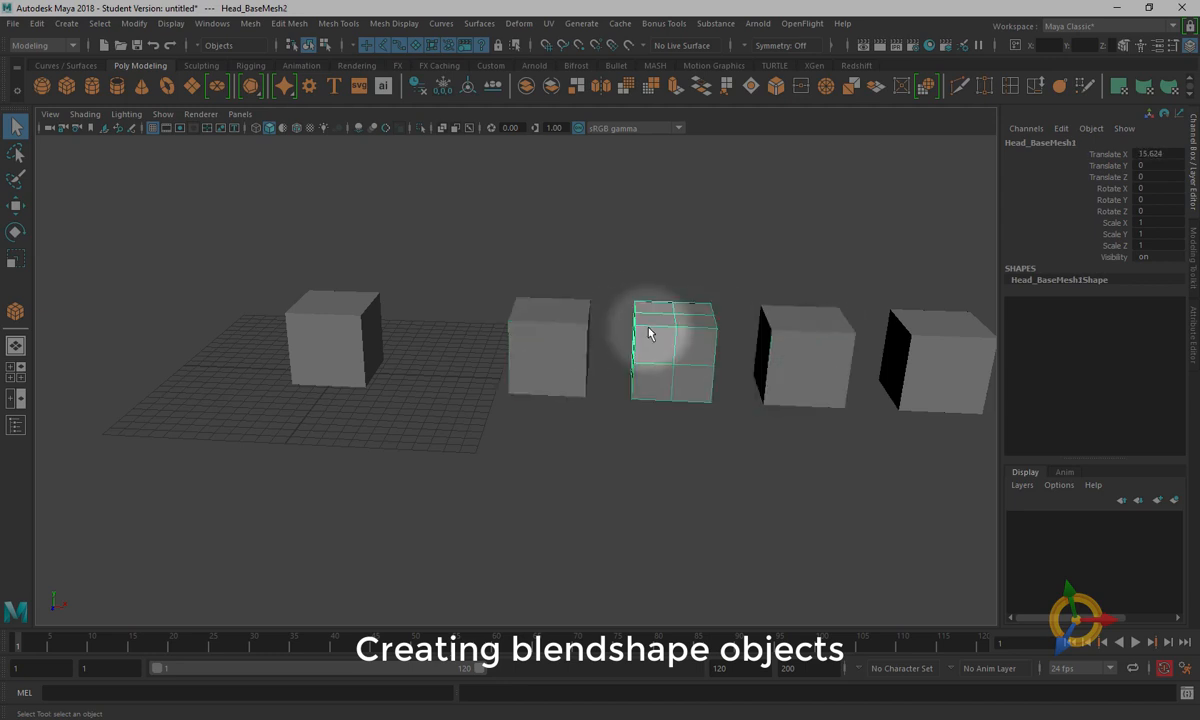
click(540, 340)
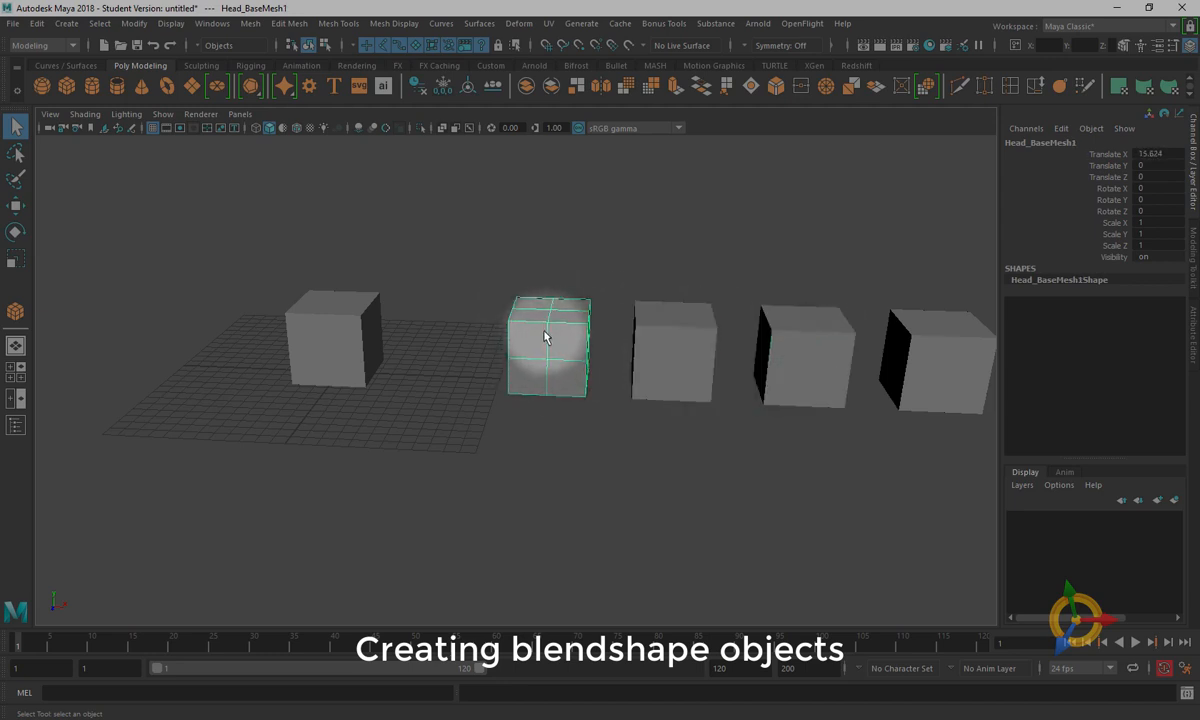
click(670, 340)
click(822, 345)
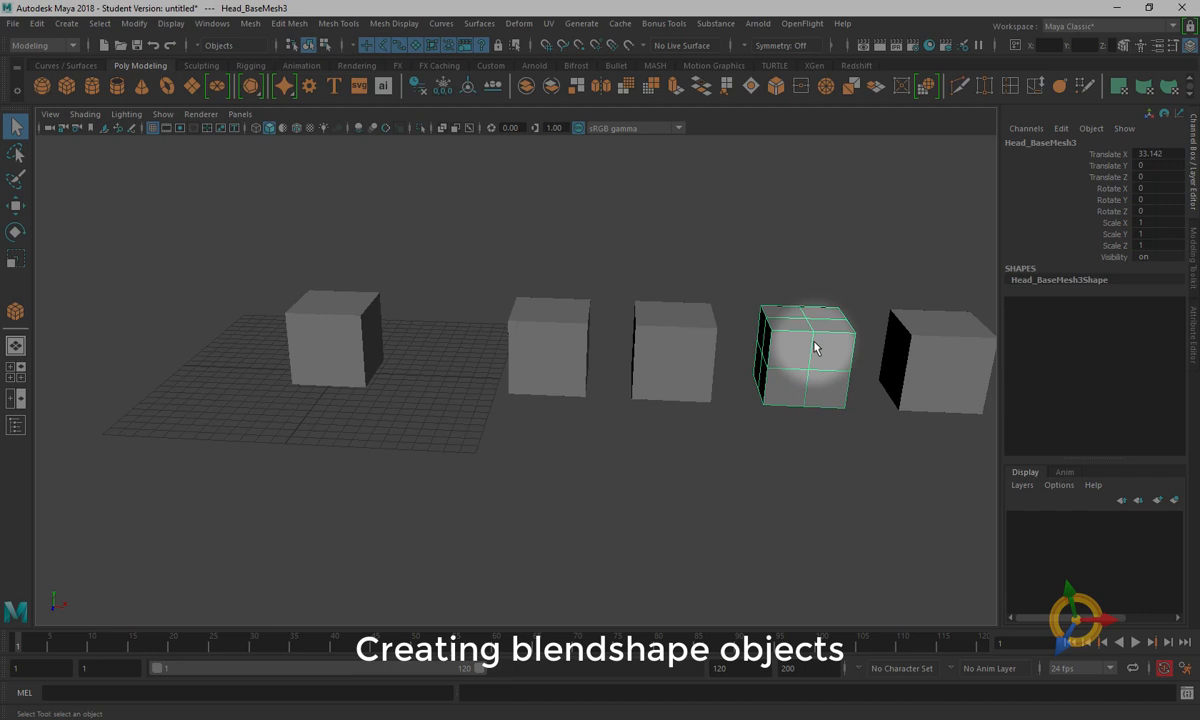
alt+middle_drag(903, 471, 651, 450)
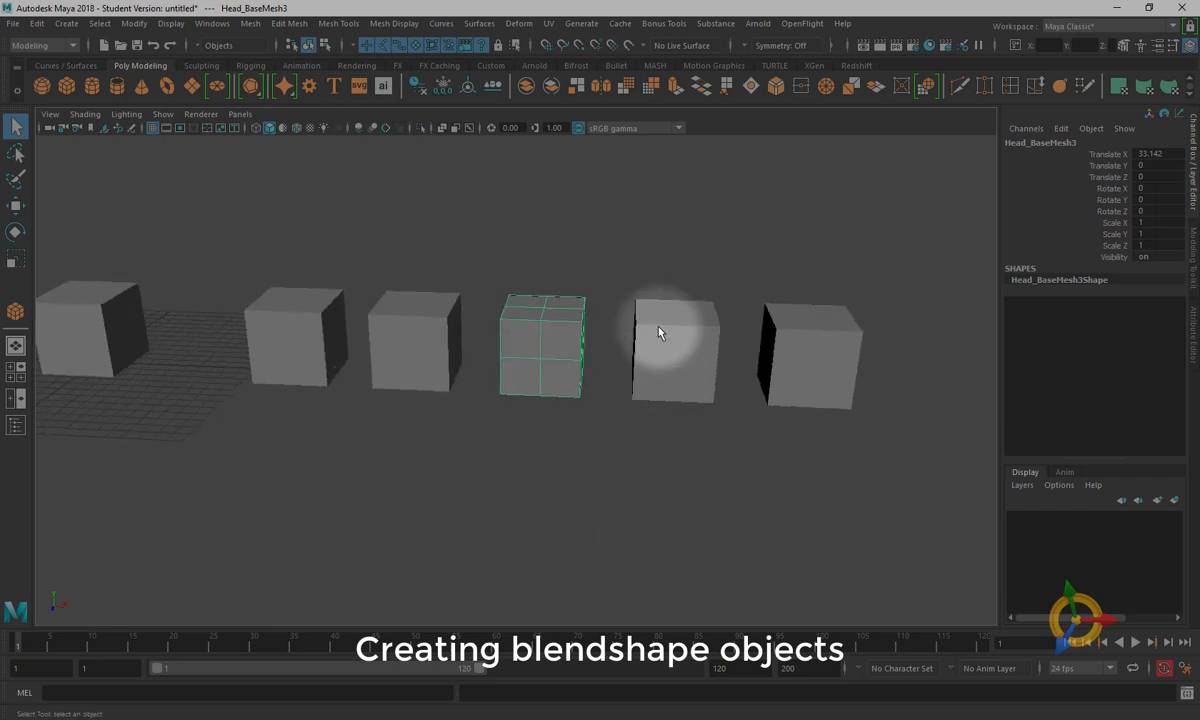
click(658, 332)
click(770, 335)
click(684, 338)
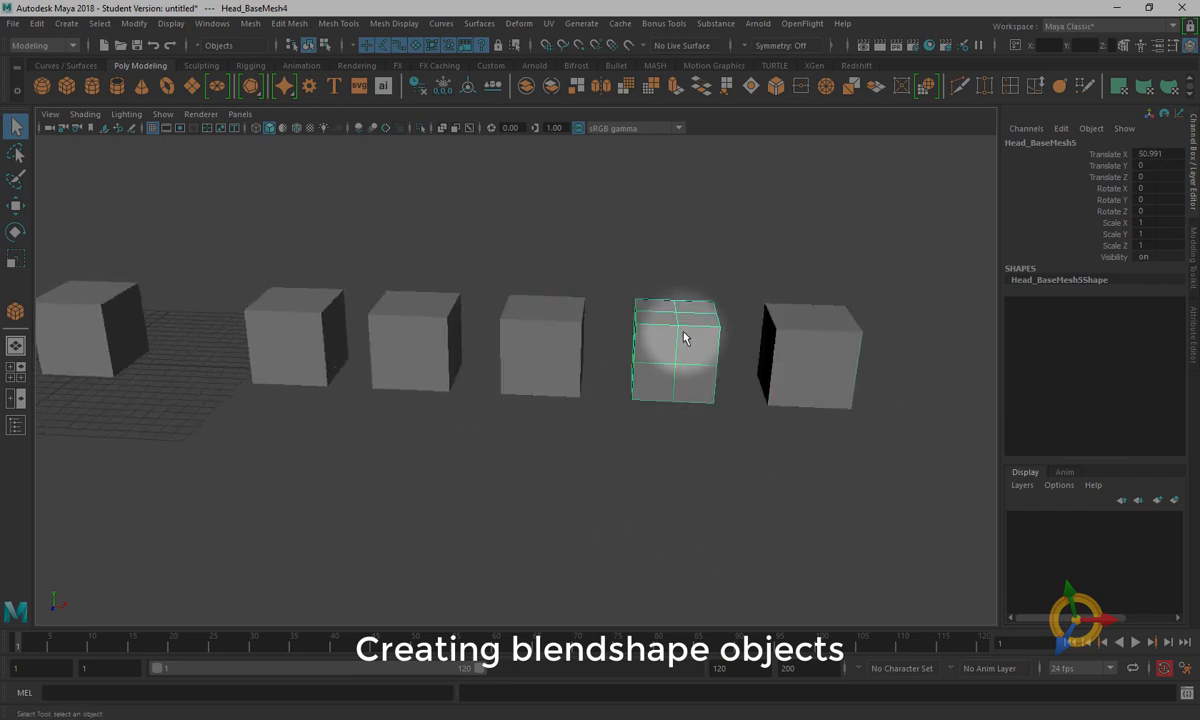
click(806, 346)
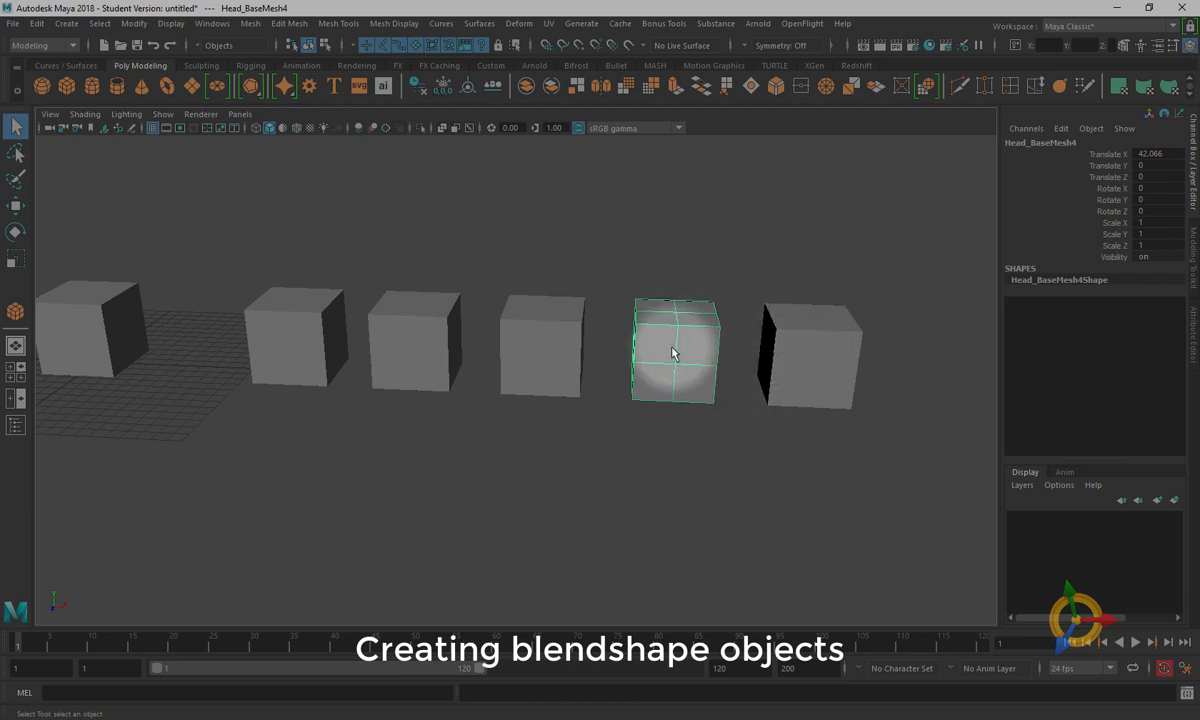
click(668, 502)
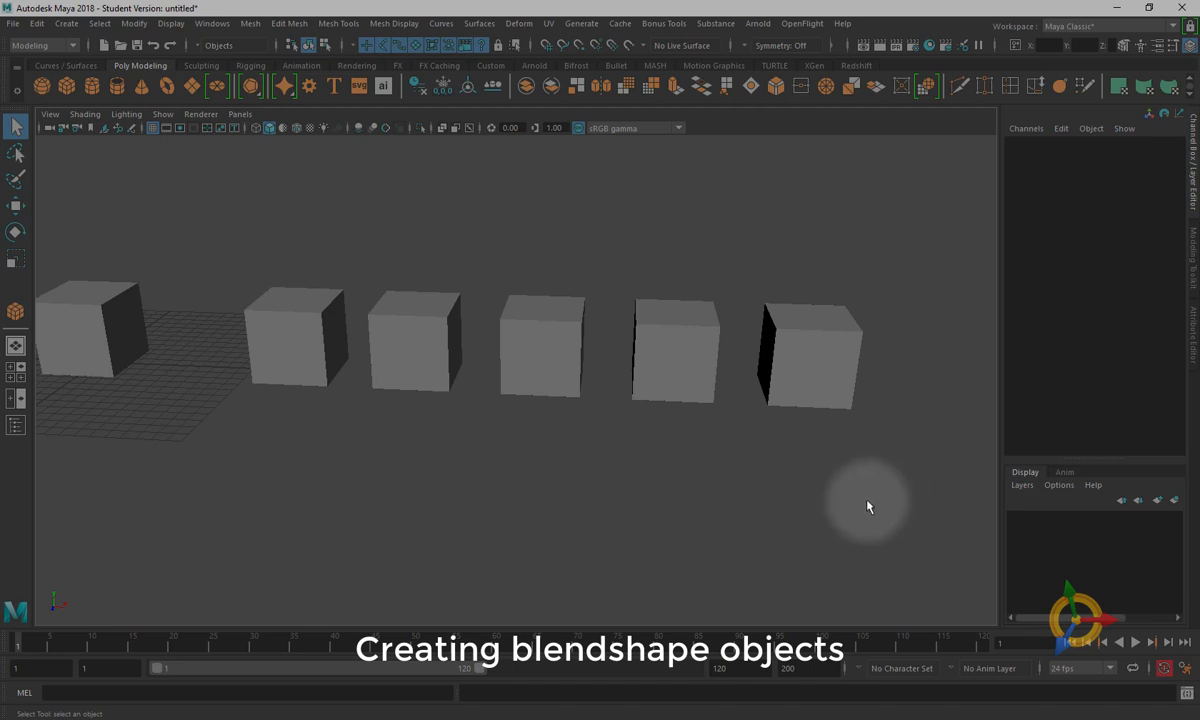
- Select the duplicated cubes one by one along the row, then repeat the pass to examine each target object
click(316, 338)
click(395, 336)
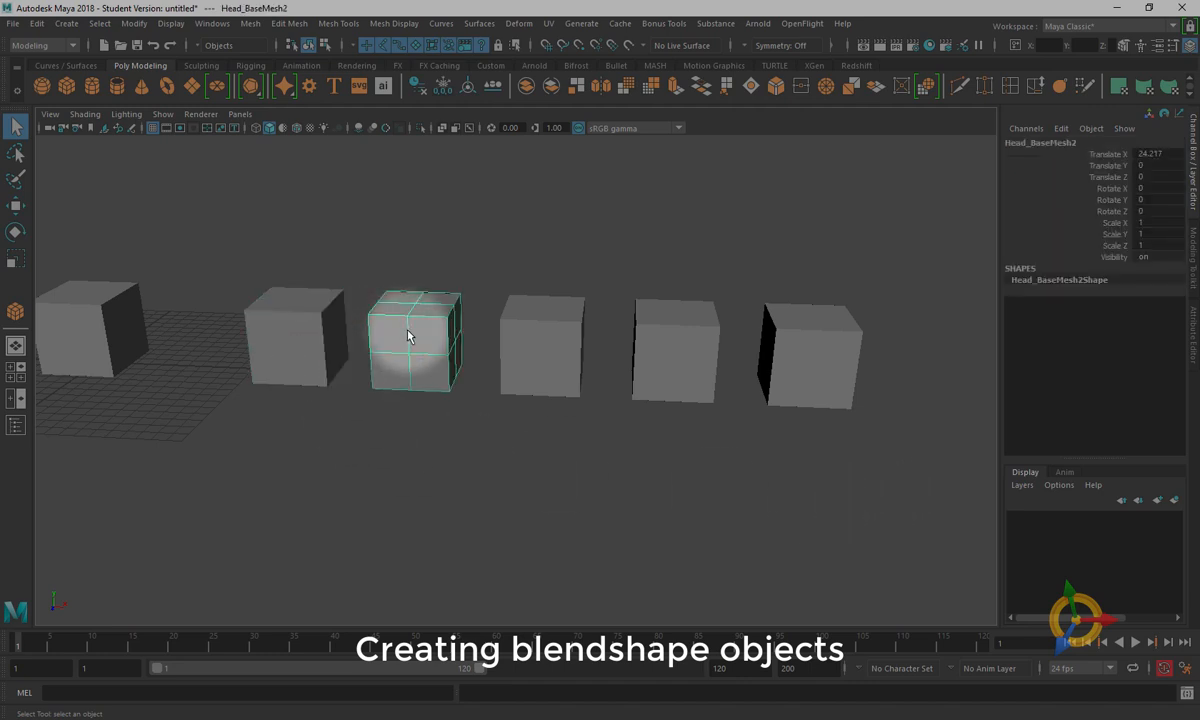
click(540, 345)
click(651, 349)
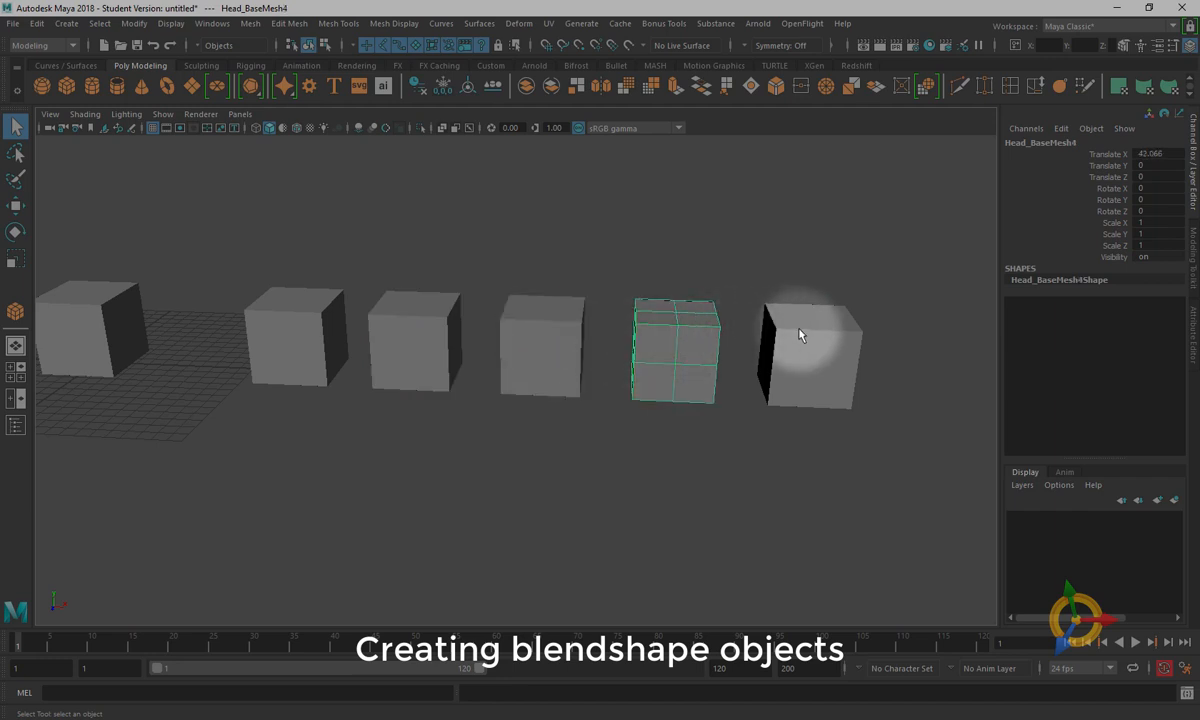
click(801, 335)
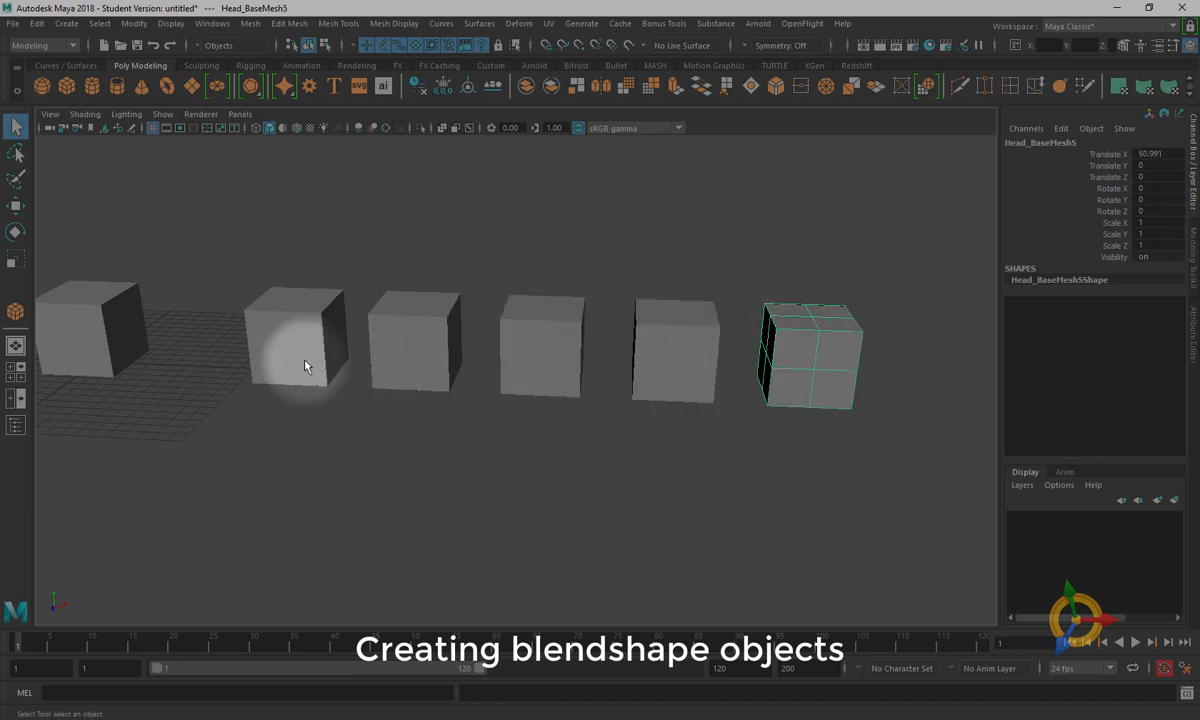
click(415, 342)
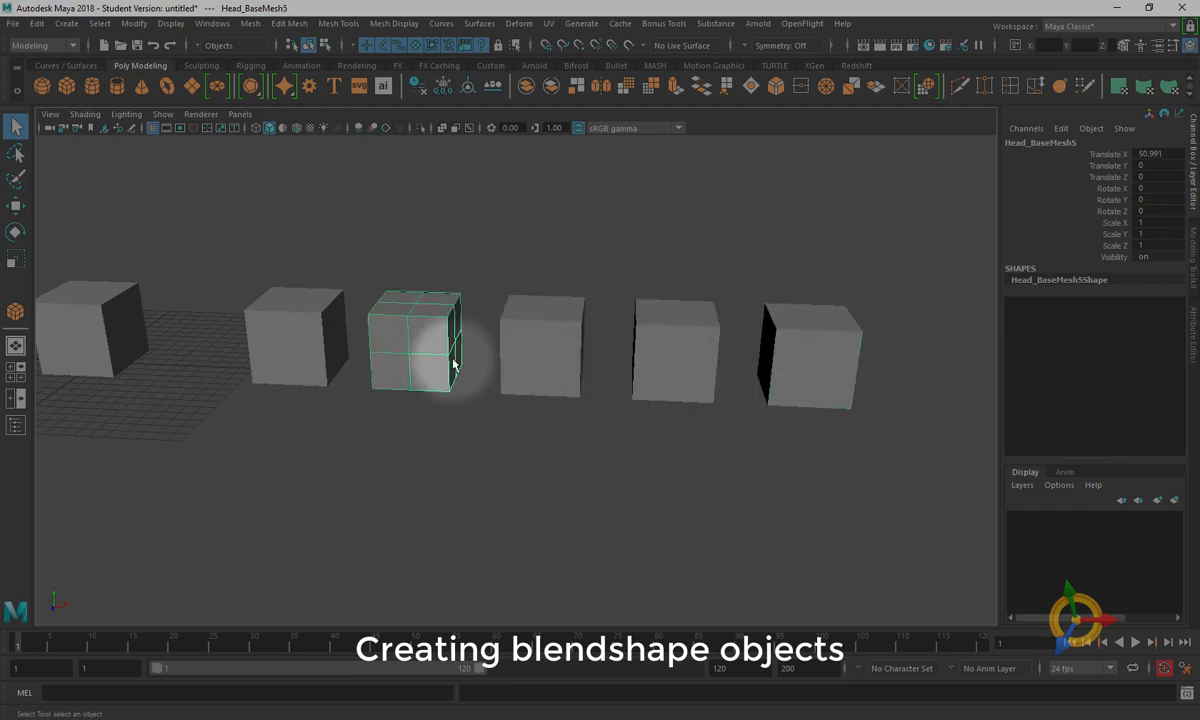
click(537, 345)
click(668, 348)
click(790, 346)
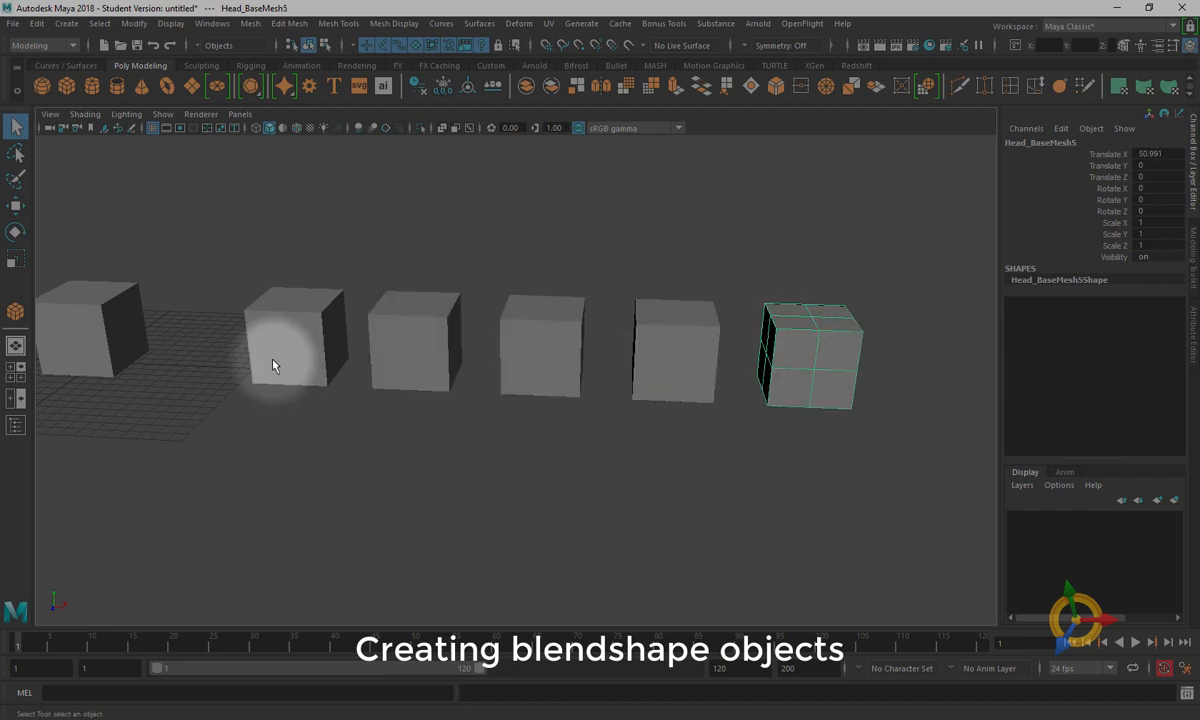
- Compare Head_BaseMesh with the first two copies, clear the selection, and examine all five copies in turn
click(98, 325)
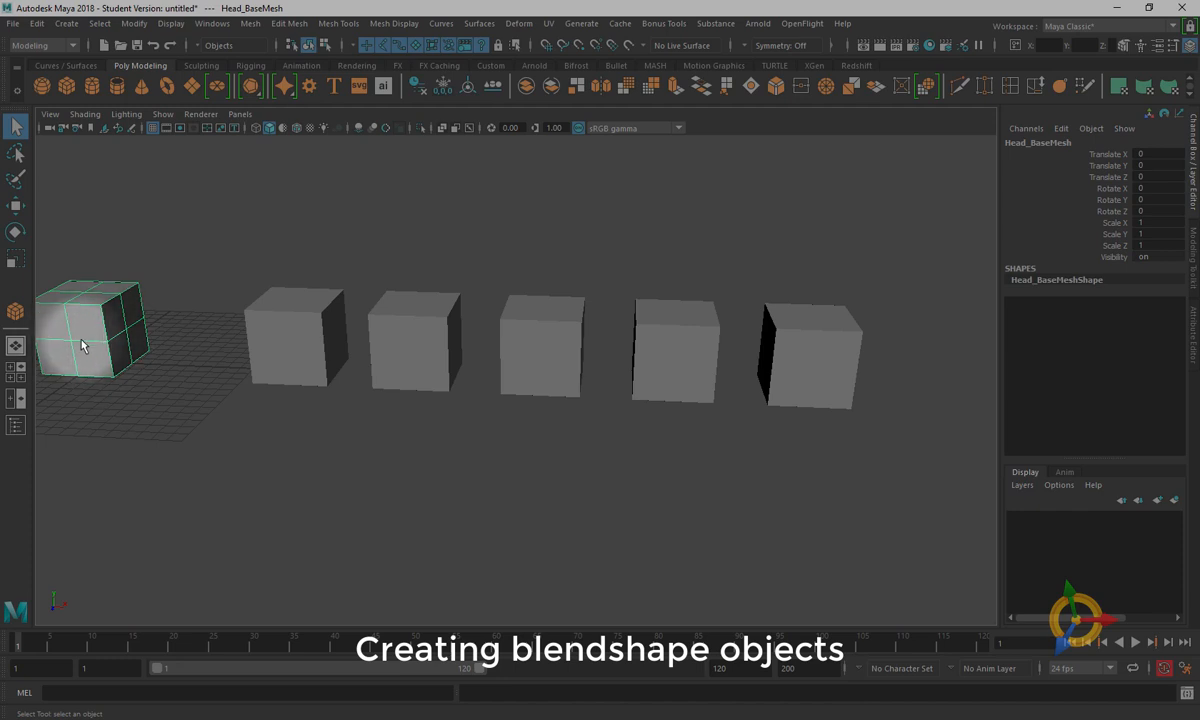
click(320, 343)
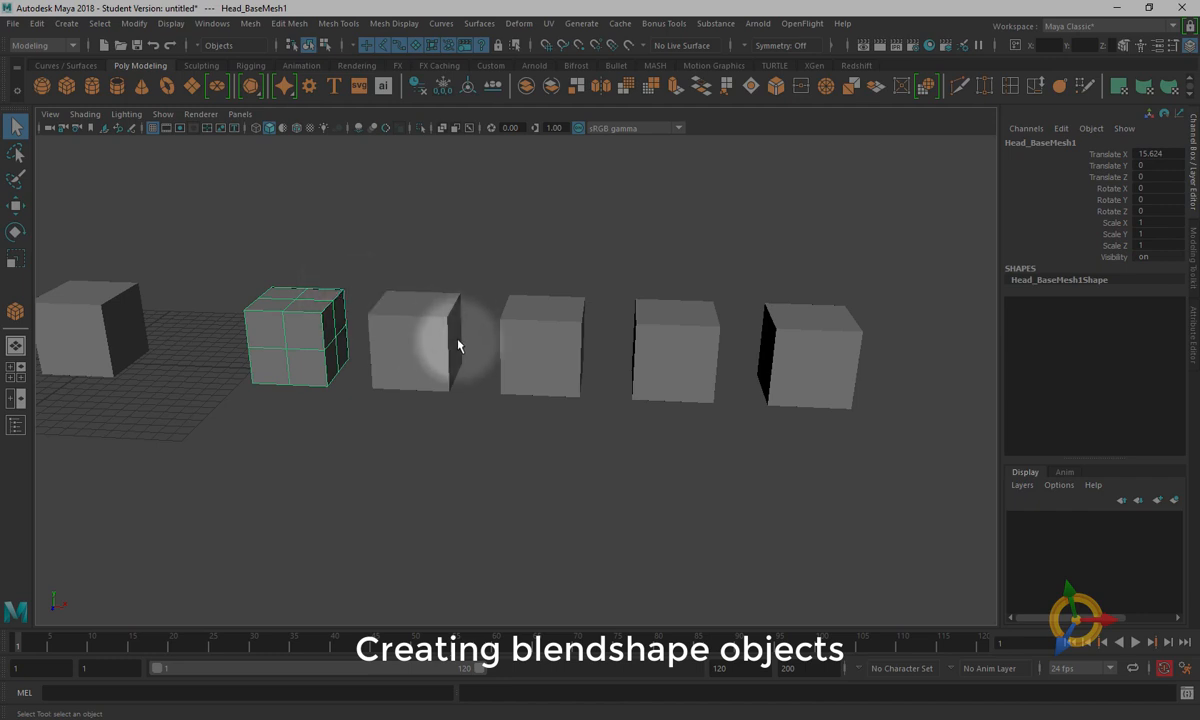
click(400, 352)
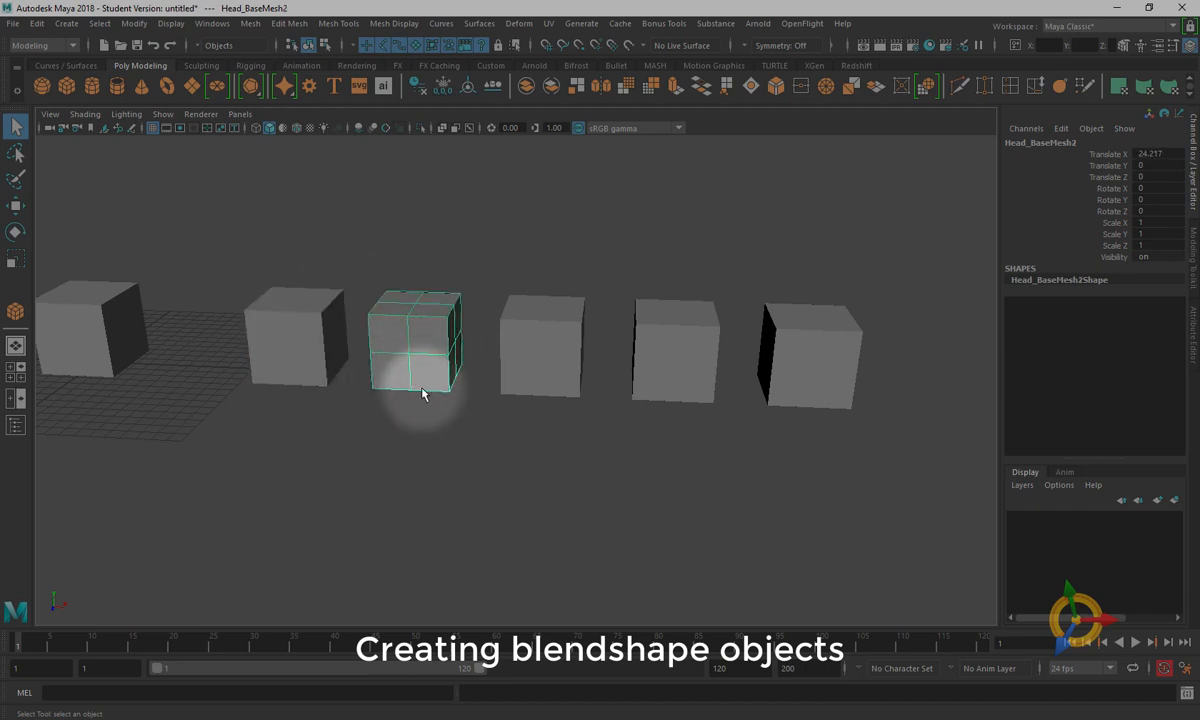
click(350, 446)
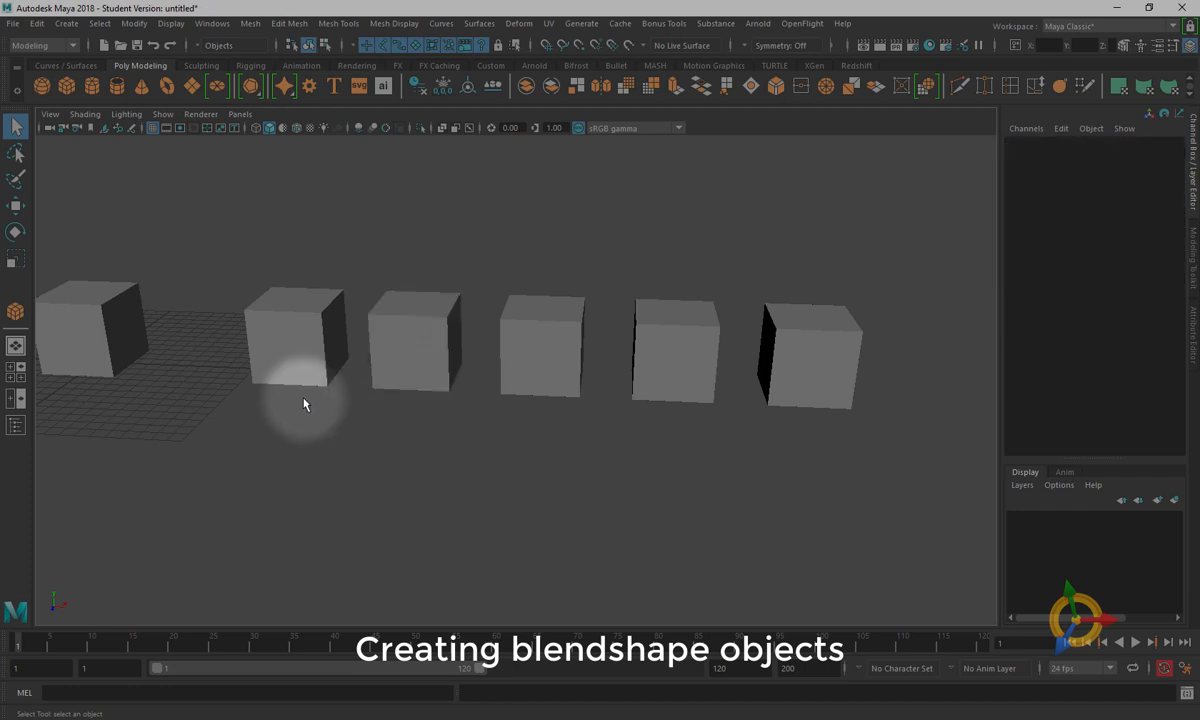
click(260, 335)
click(415, 345)
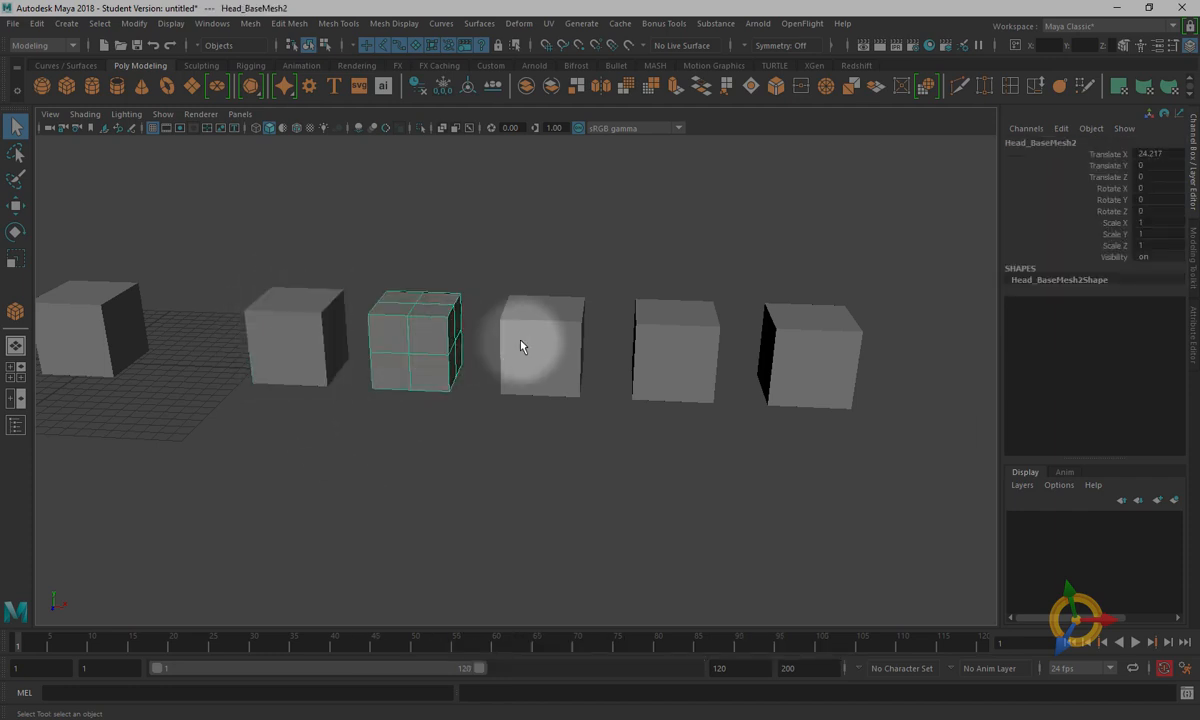
click(530, 345)
click(665, 348)
click(800, 350)
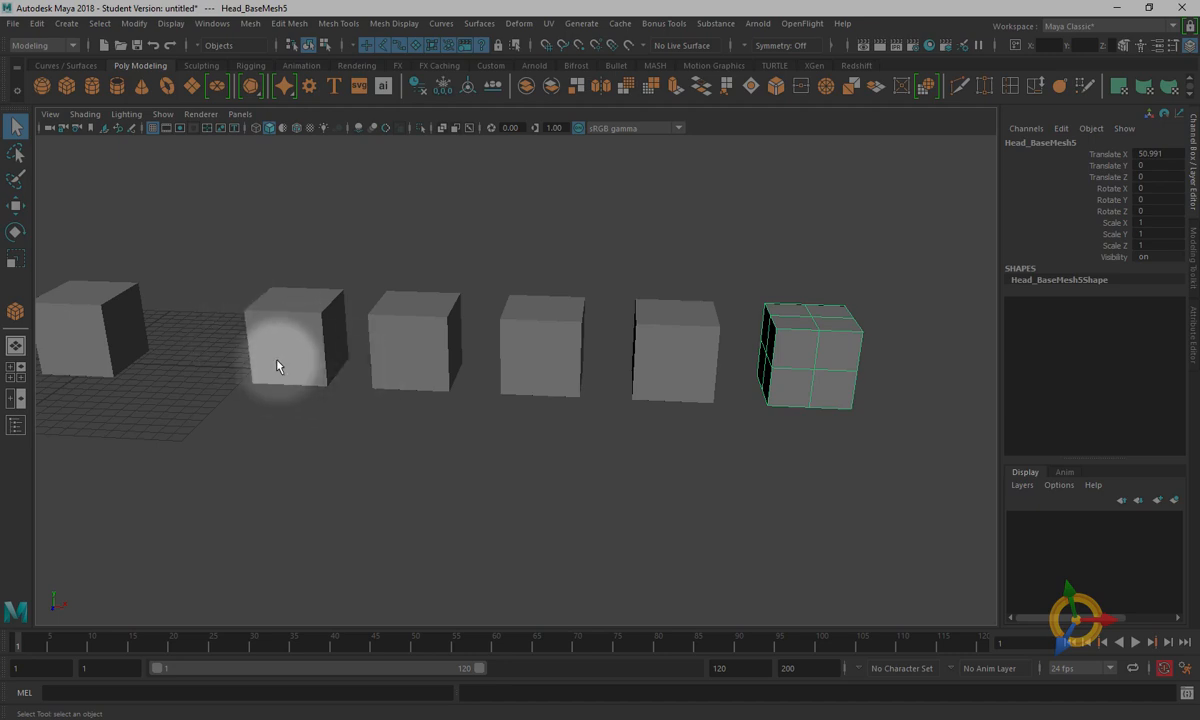
- Alternate between the first three duplicated cubes to examine them as separate targets, and clear the selection
click(292, 332)
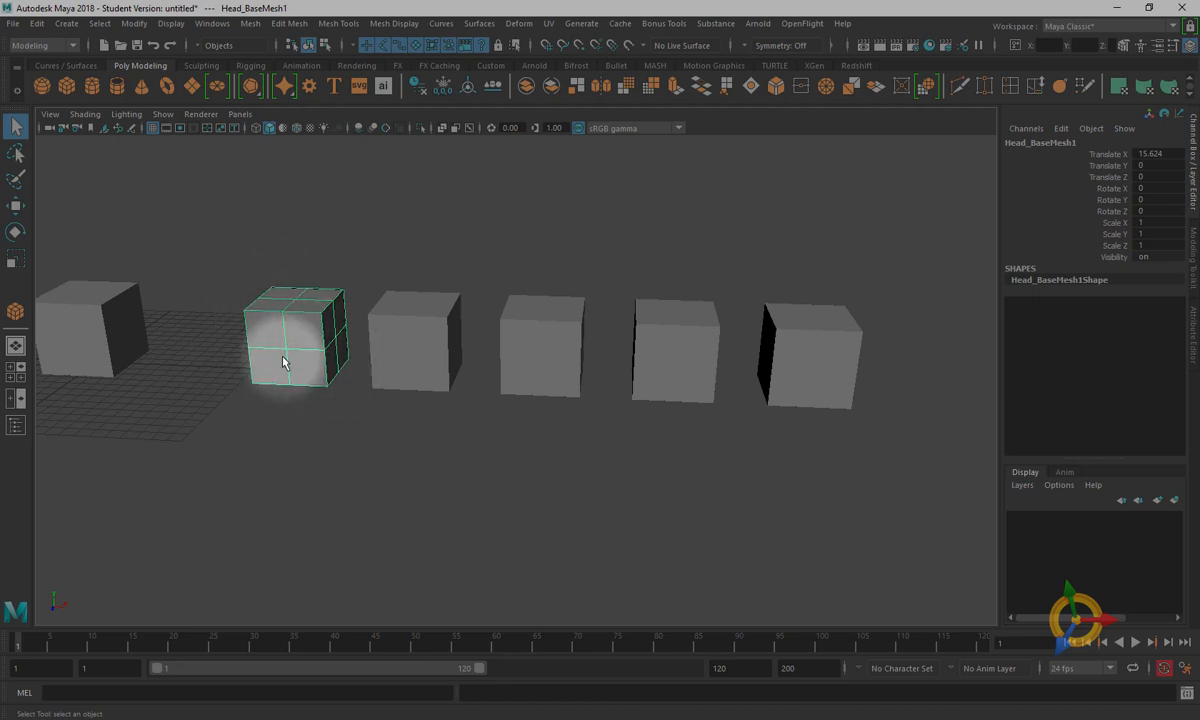
click(412, 358)
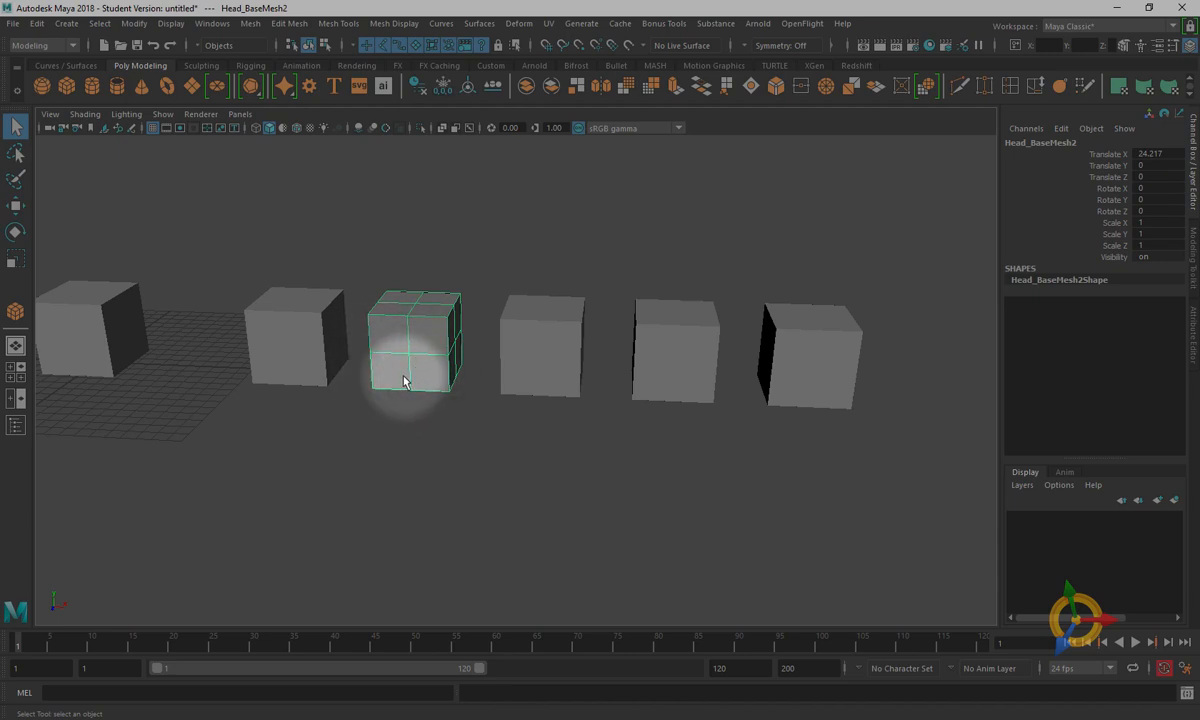
click(293, 340)
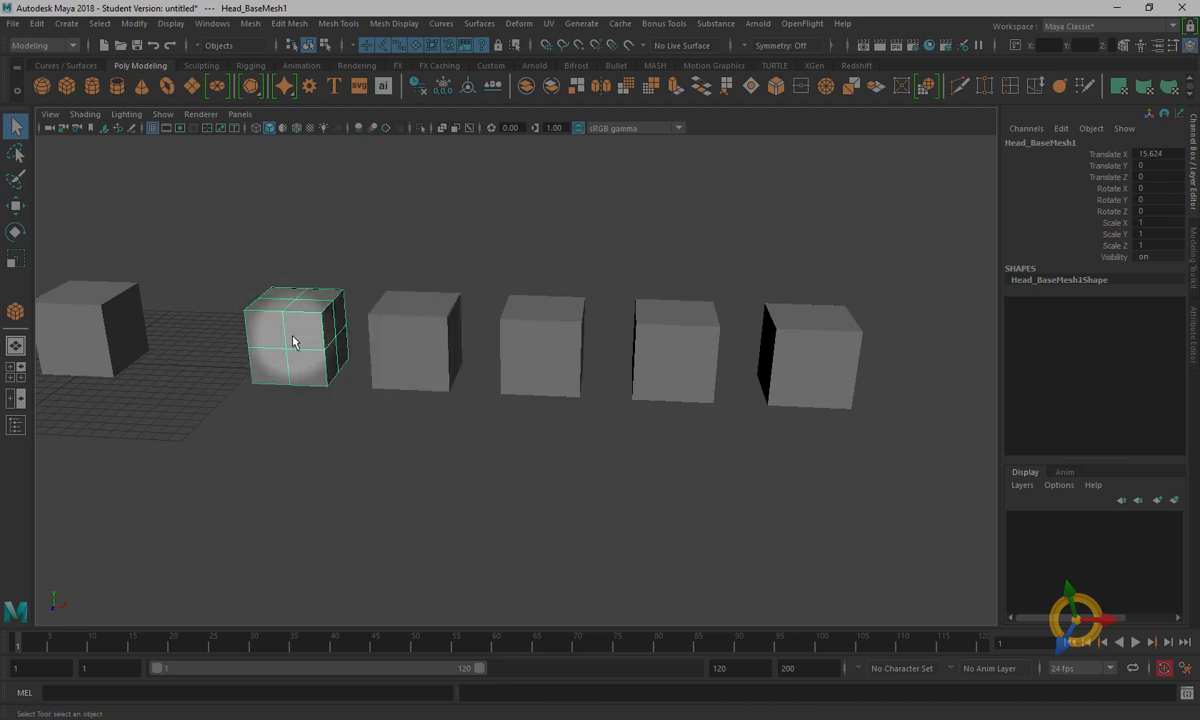
click(415, 365)
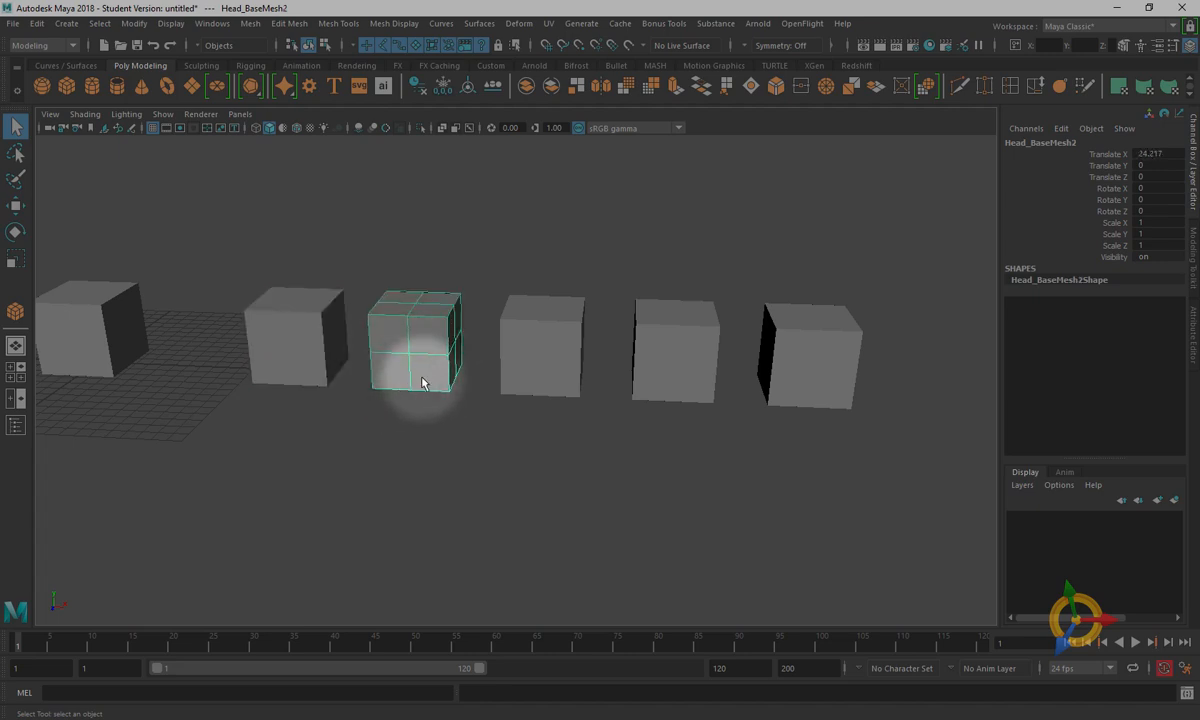
click(506, 367)
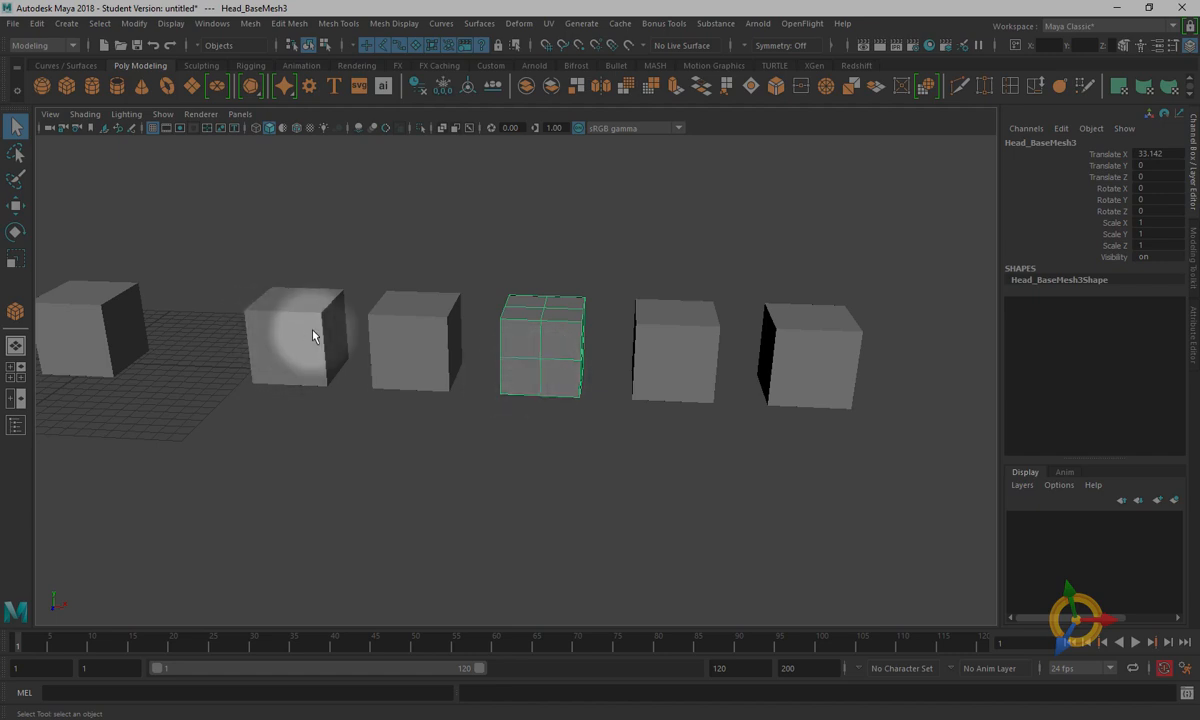
click(445, 350)
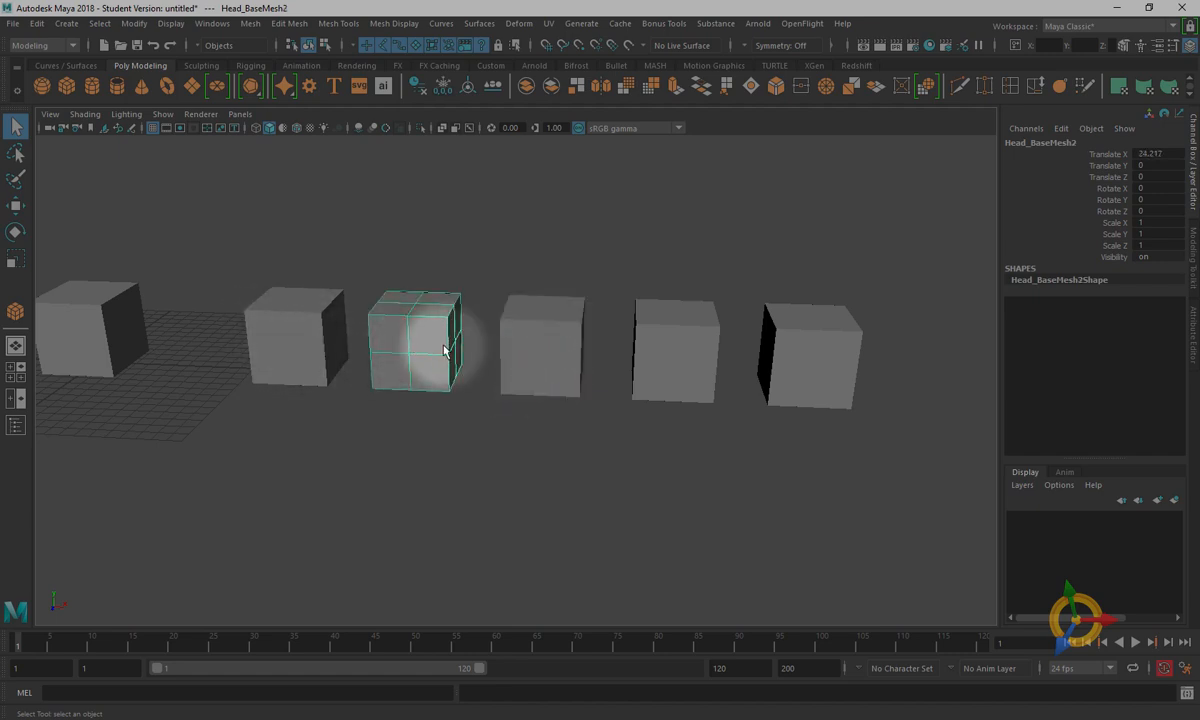
click(525, 376)
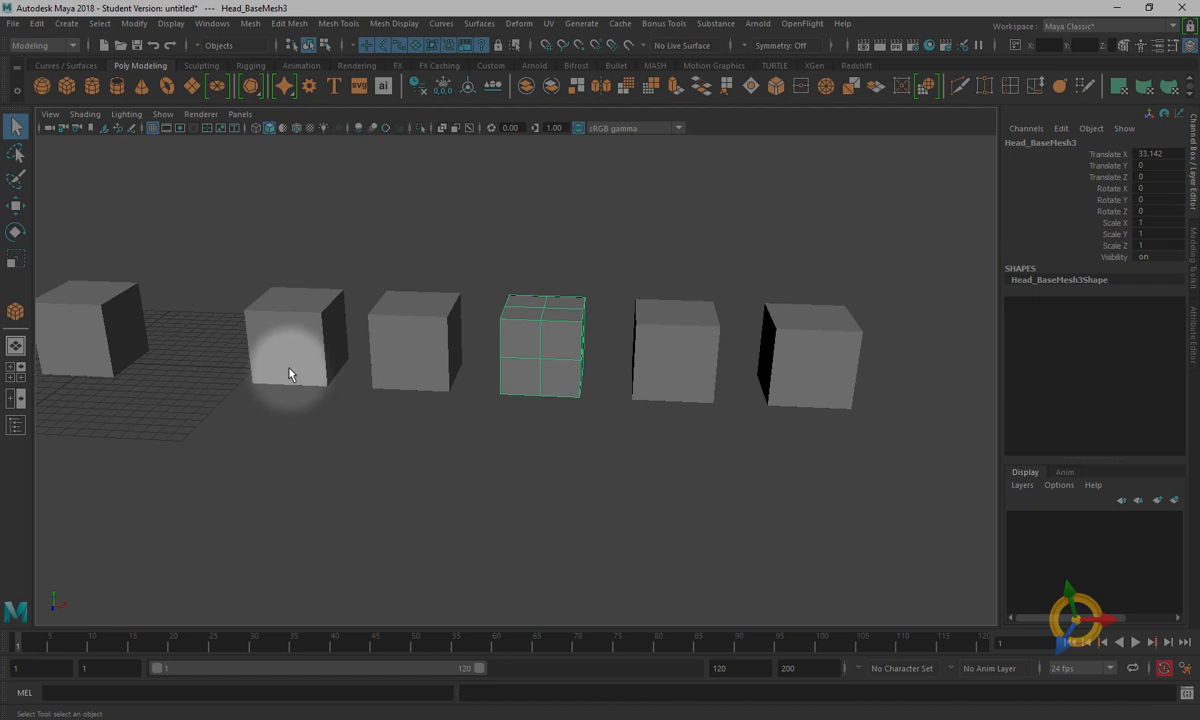
click(347, 455)
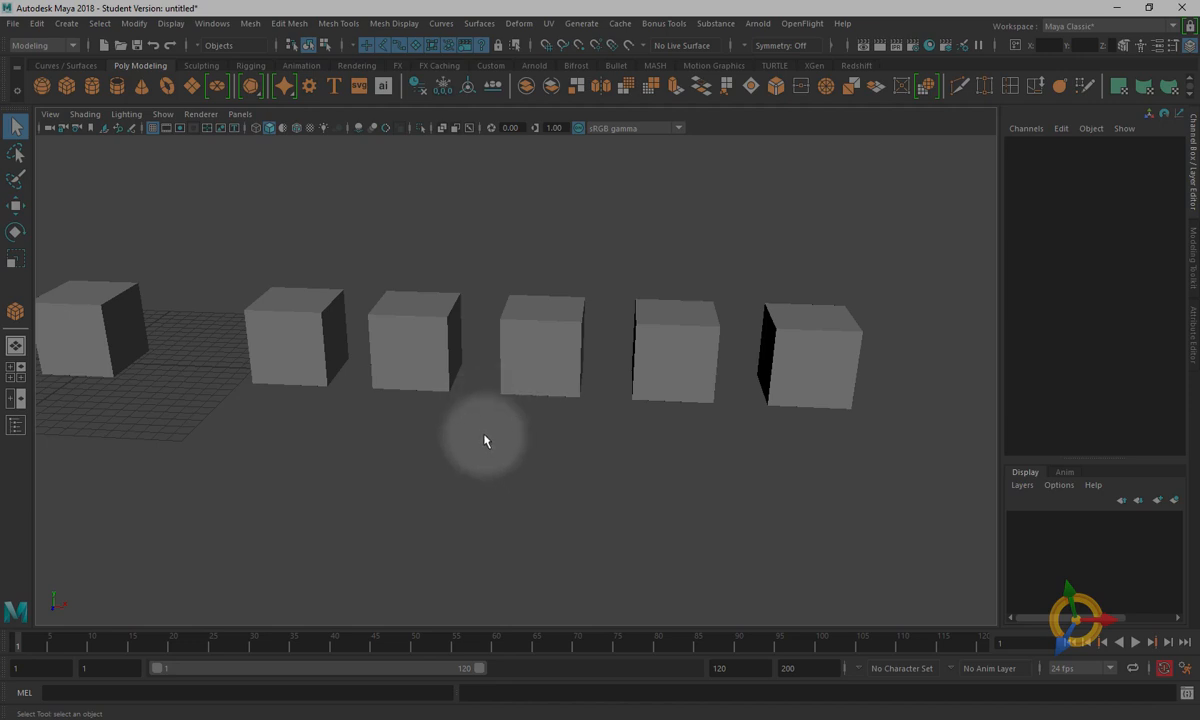
- Examine the row of duplicated cubes from another angle by selecting each one in order
alt+drag(485, 439, 565, 458)
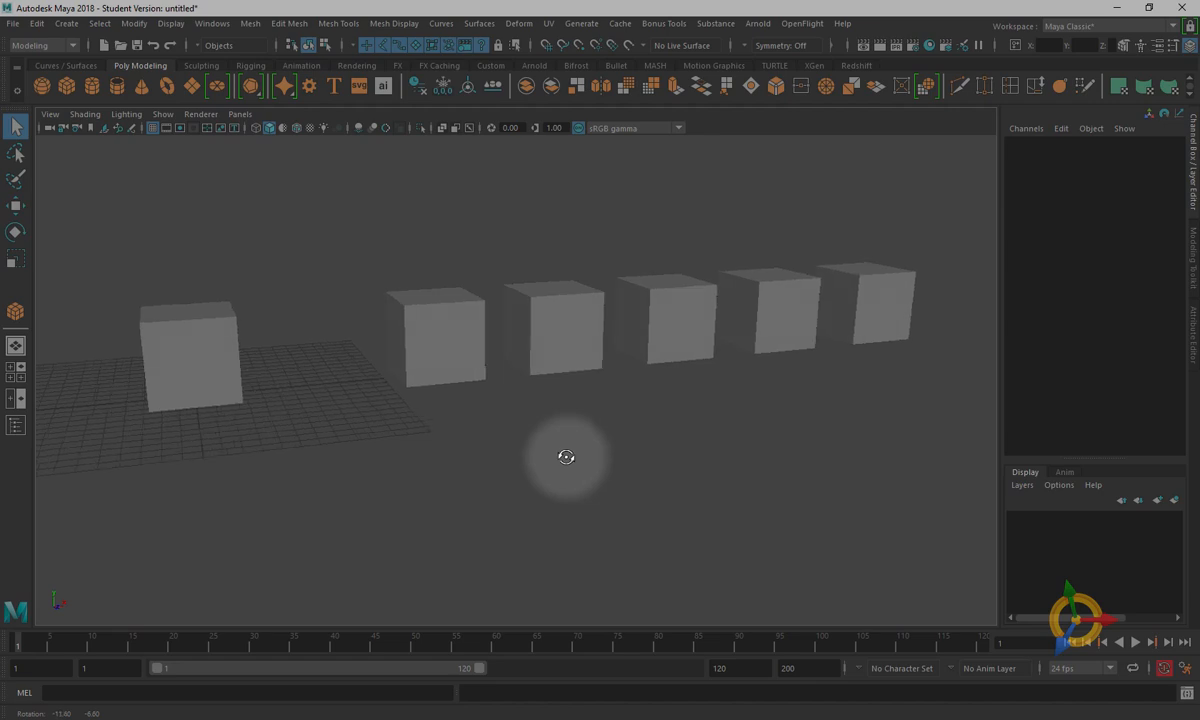
click(484, 375)
click(570, 340)
click(680, 335)
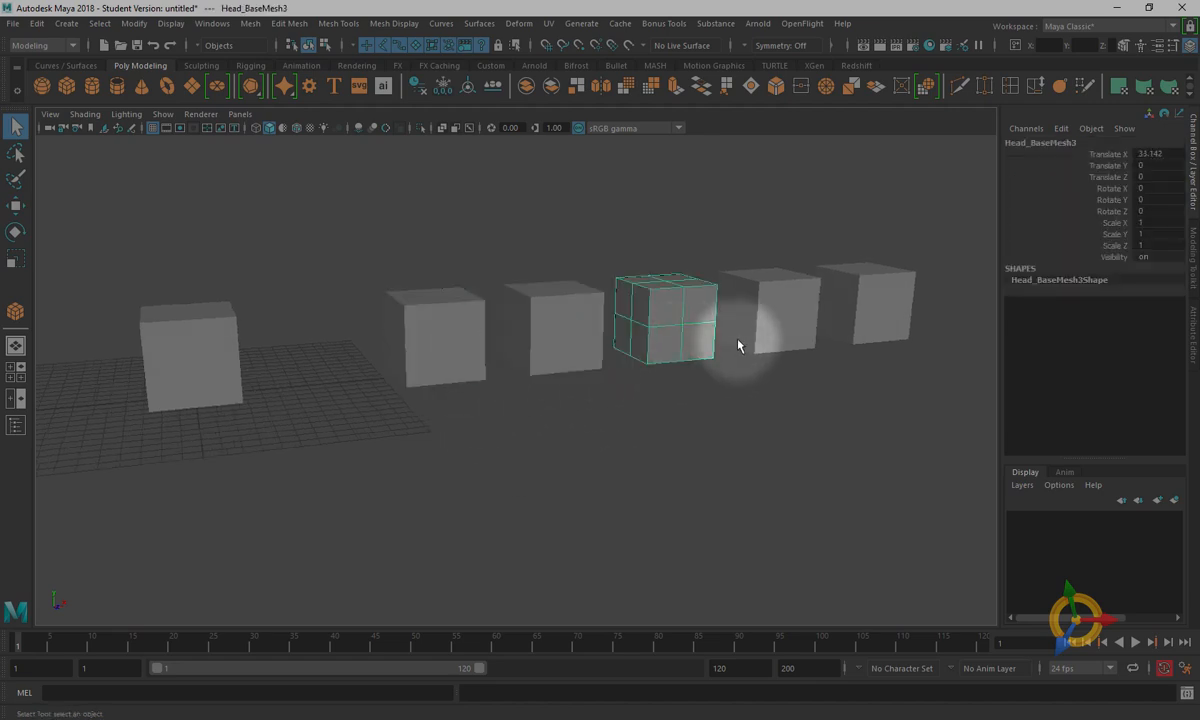
click(765, 330)
click(868, 320)
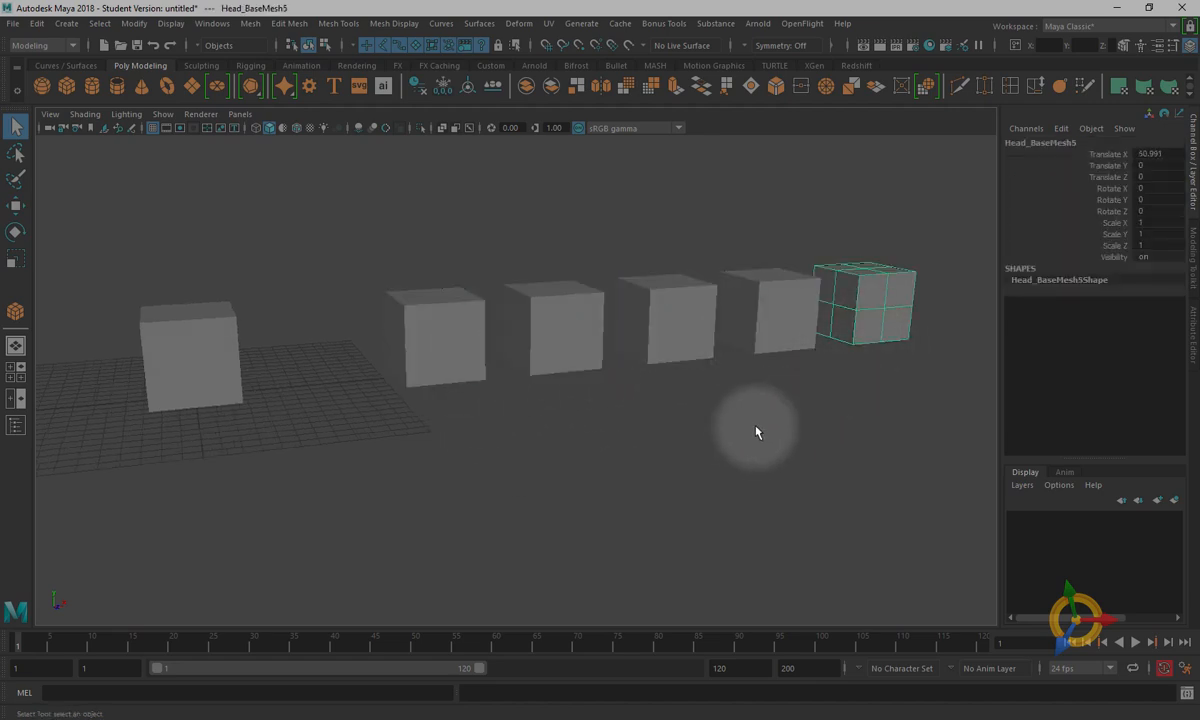
click(435, 360)
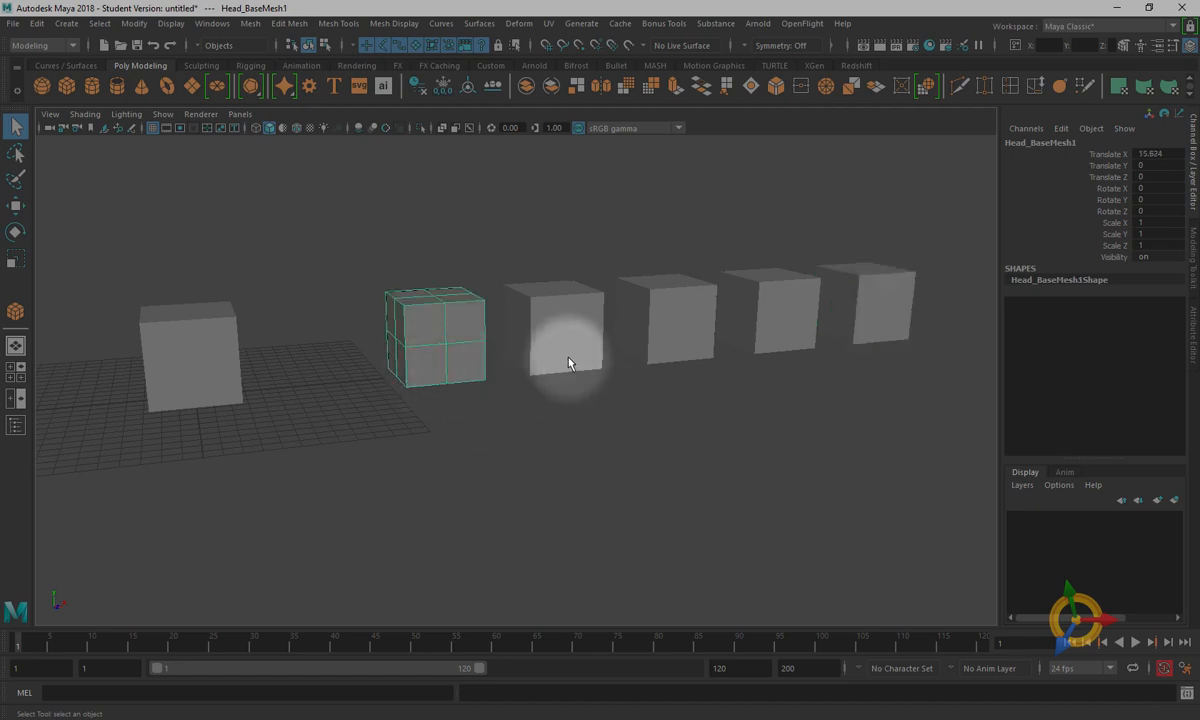
click(565, 348)
click(660, 336)
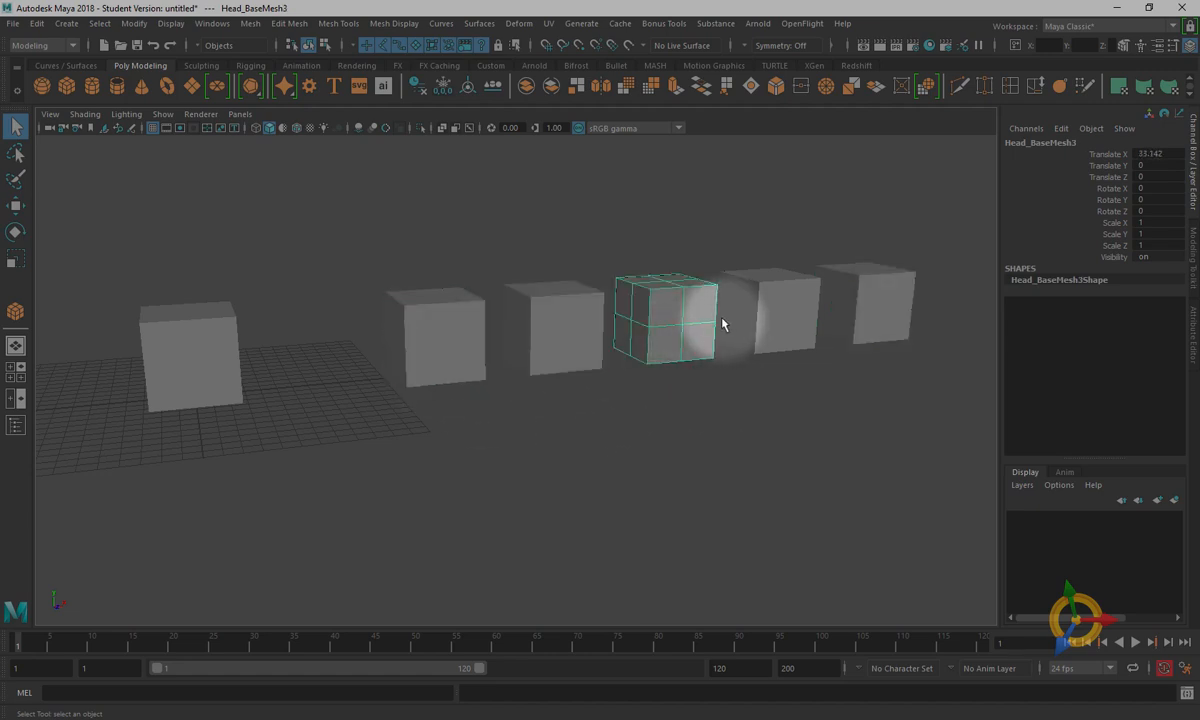
- Turn on Wireframe on Shaded for the viewport and clear the selection
alt+drag(377, 432, 546, 392)
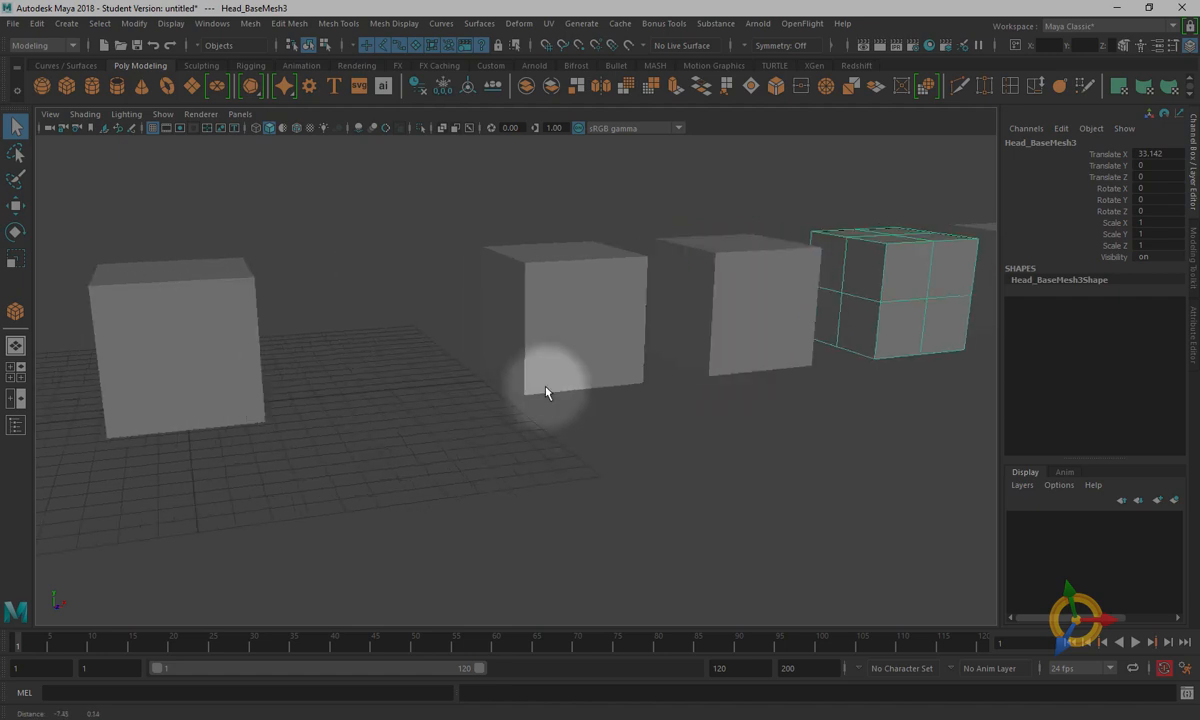
click(296, 128)
click(763, 597)
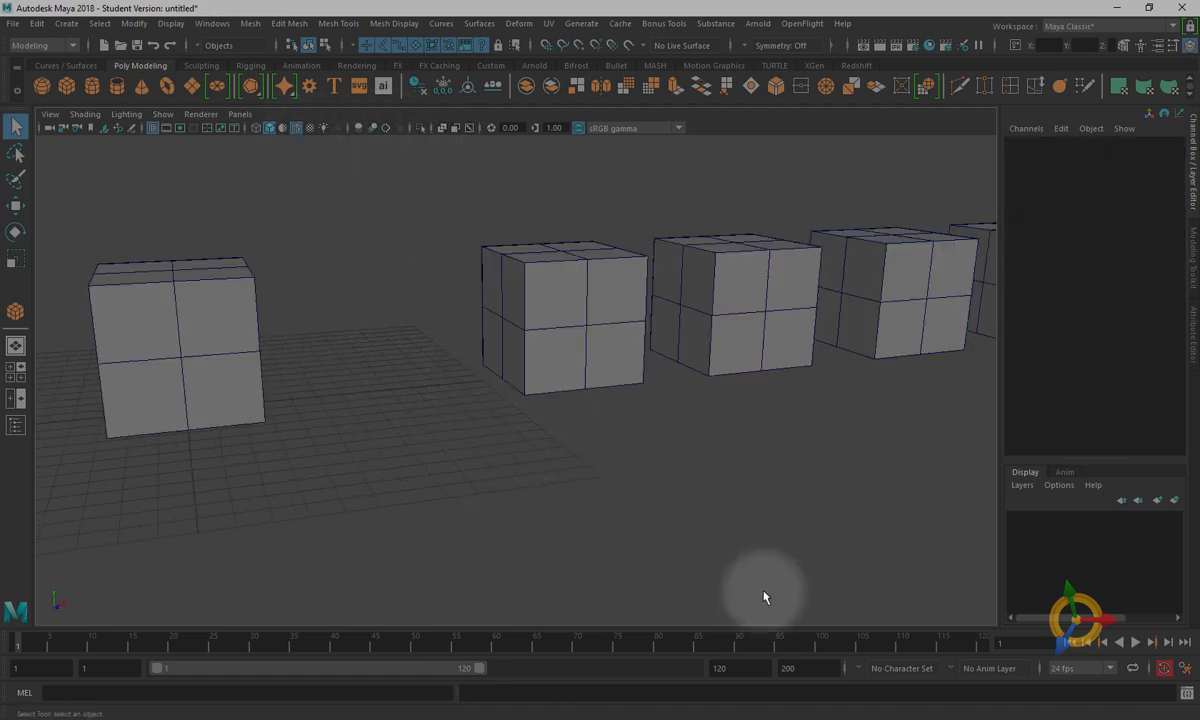
- Select the first duplicated cube, activate the Scale tool, and move the cube's pivot down to the centre of its bottom face using point snapping
alt+drag(763, 597, 560, 496)
click(492, 352)
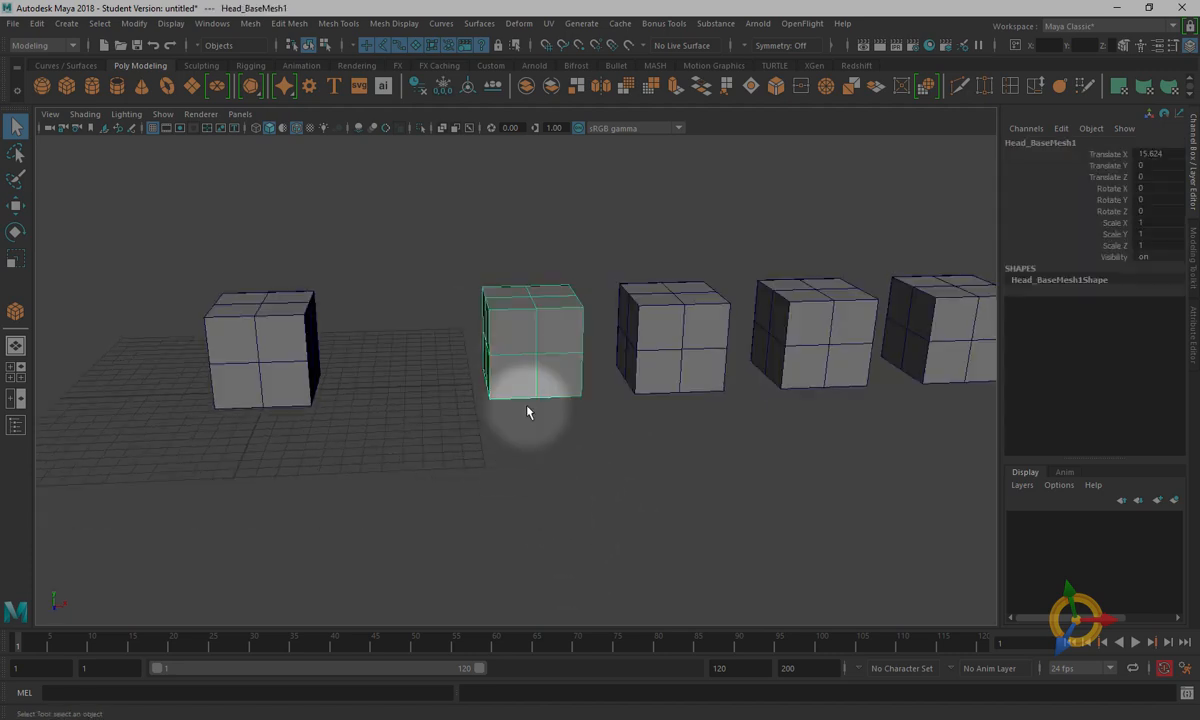
alt+drag(492, 355, 627, 509)
alt+right_drag(627, 509, 602, 482)
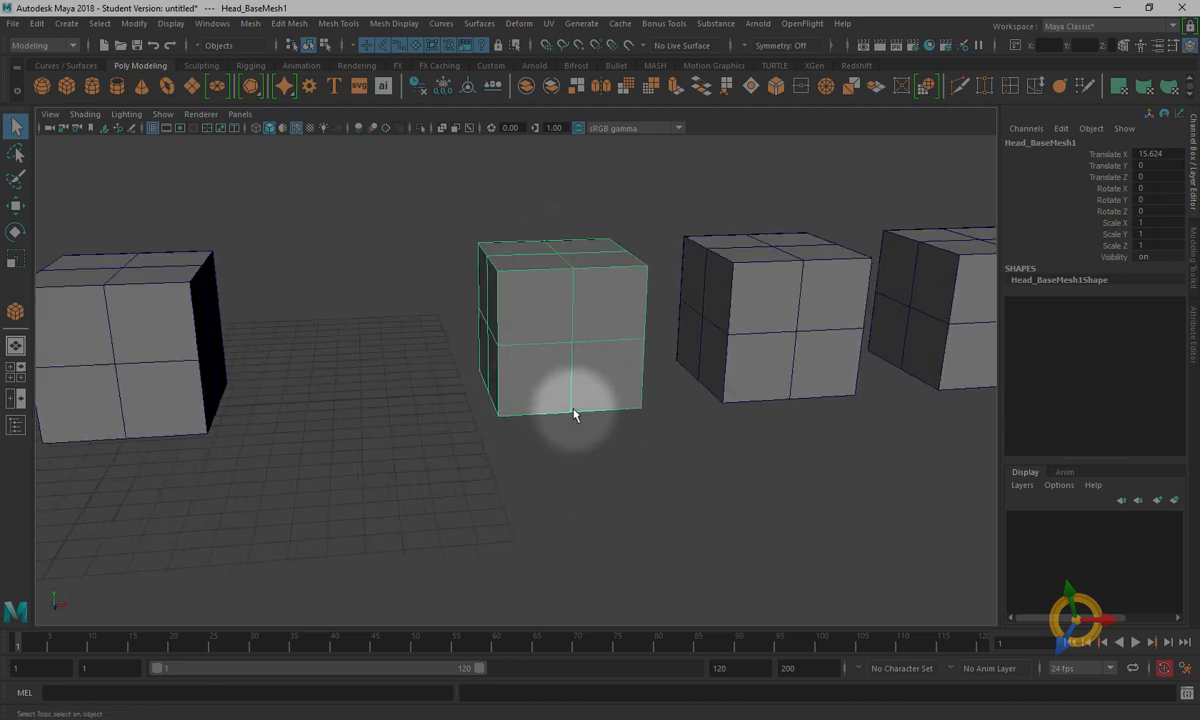
alt+drag(546, 423, 531, 395)
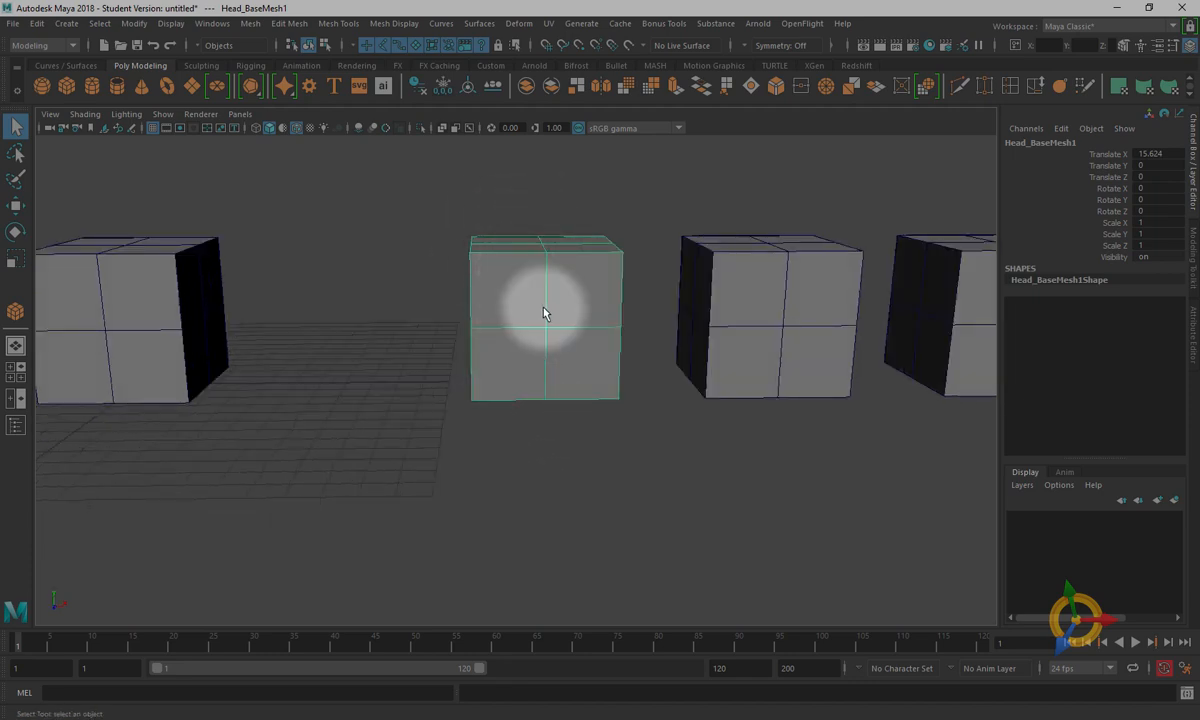
alt+drag(611, 496, 627, 490)
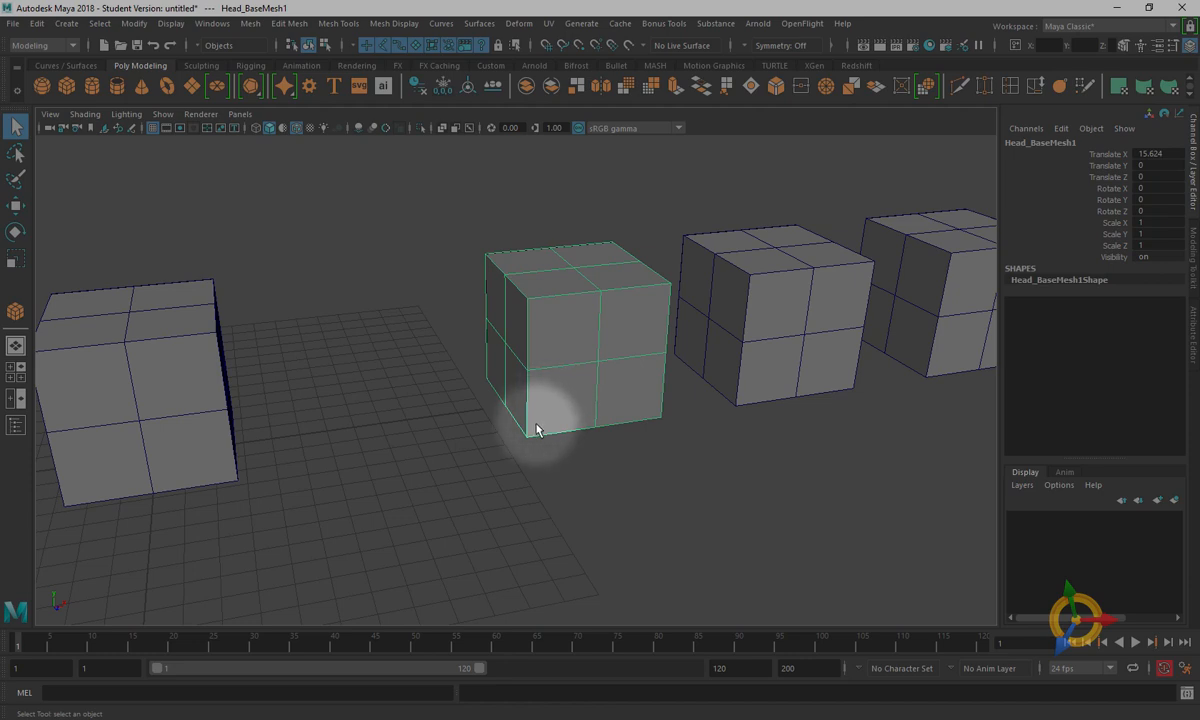
click(15, 258)
alt+drag(620, 444, 485, 383)
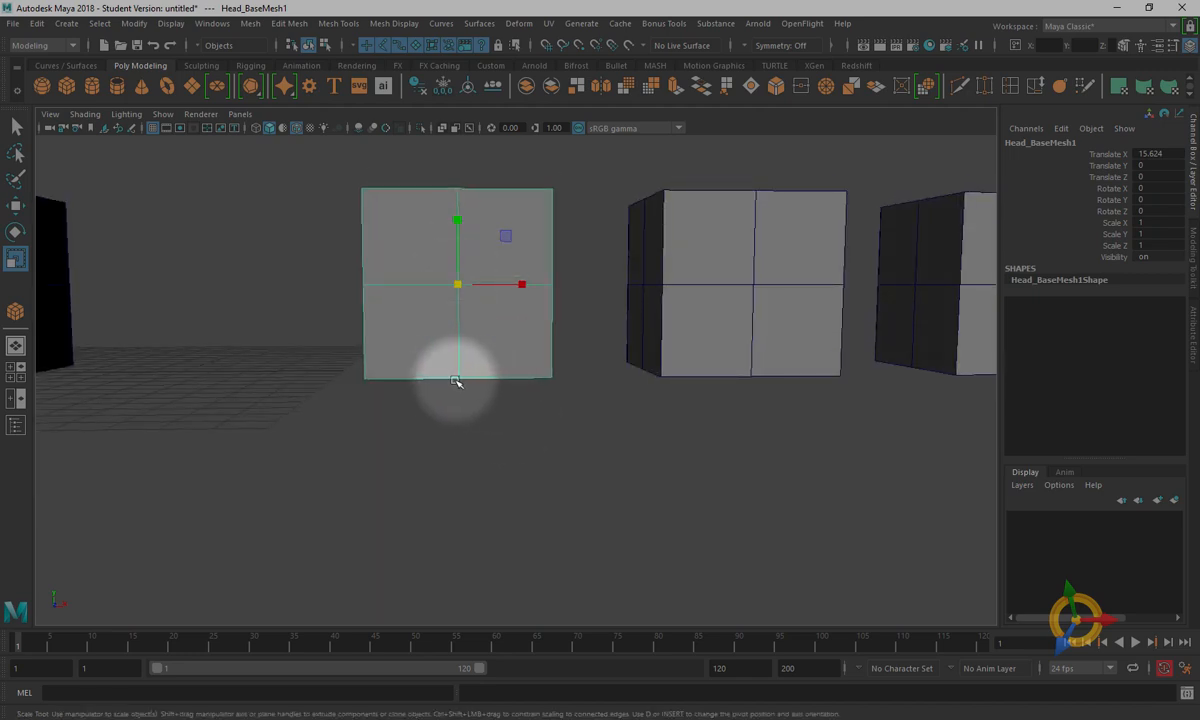
alt+drag(579, 442, 579, 447)
key(d)
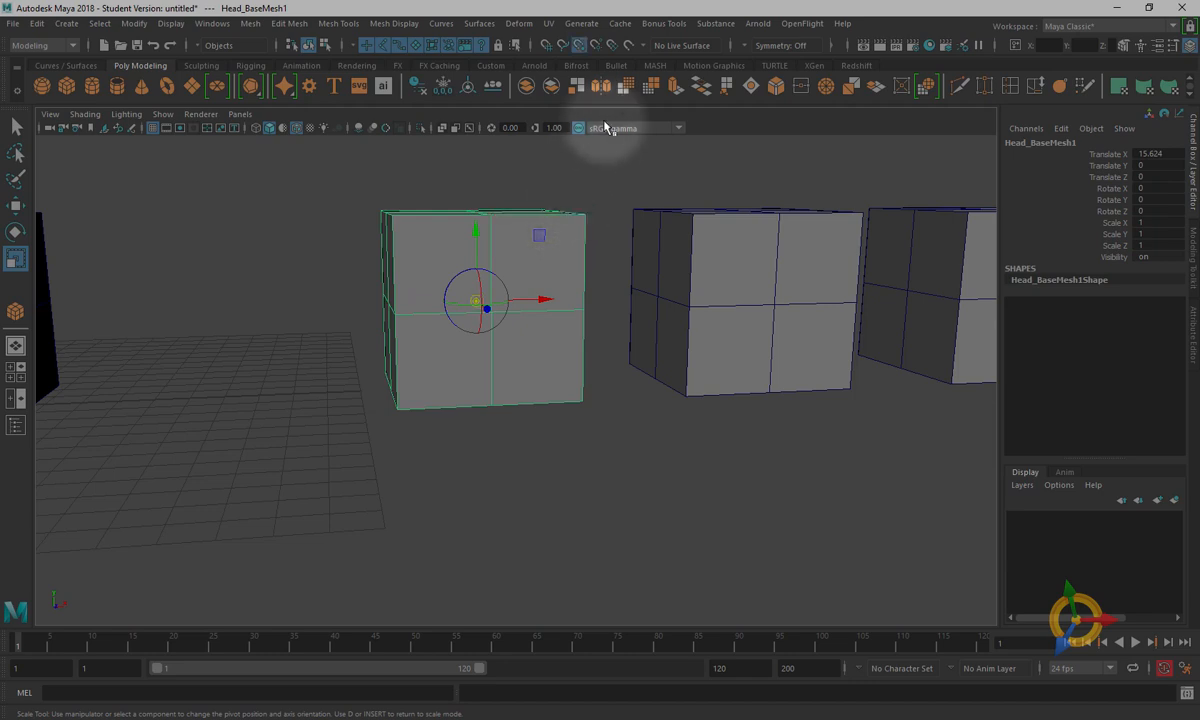
click(576, 45)
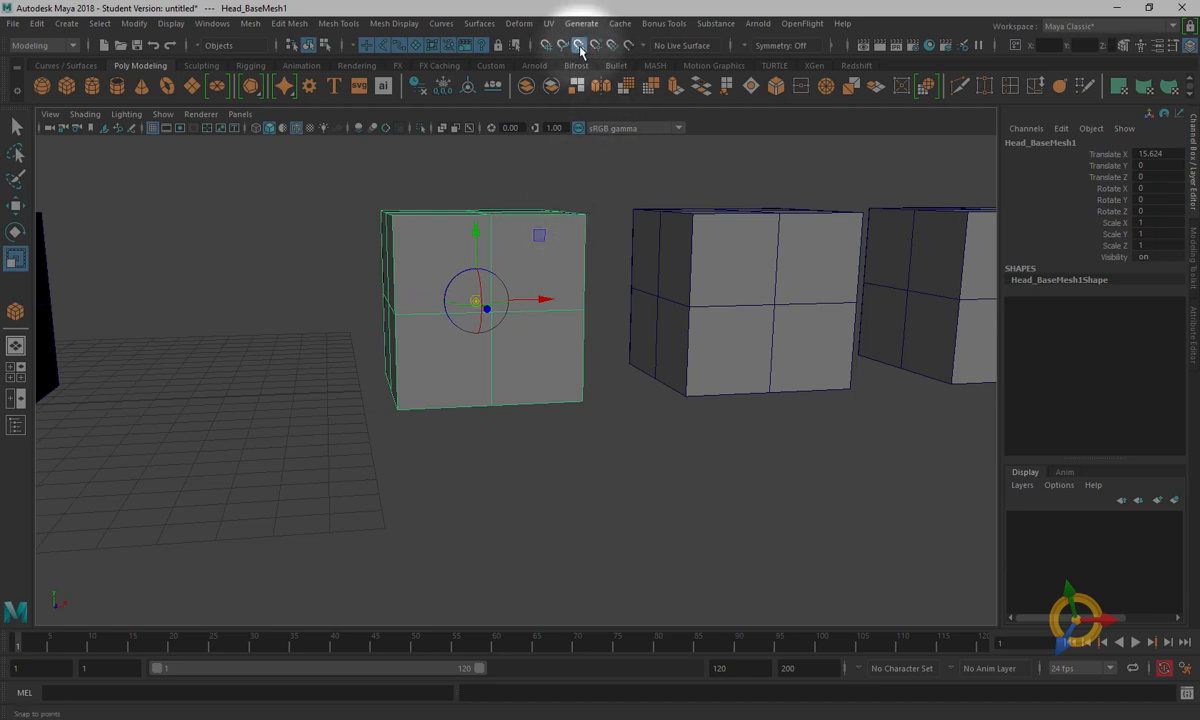
drag(477, 232, 474, 392)
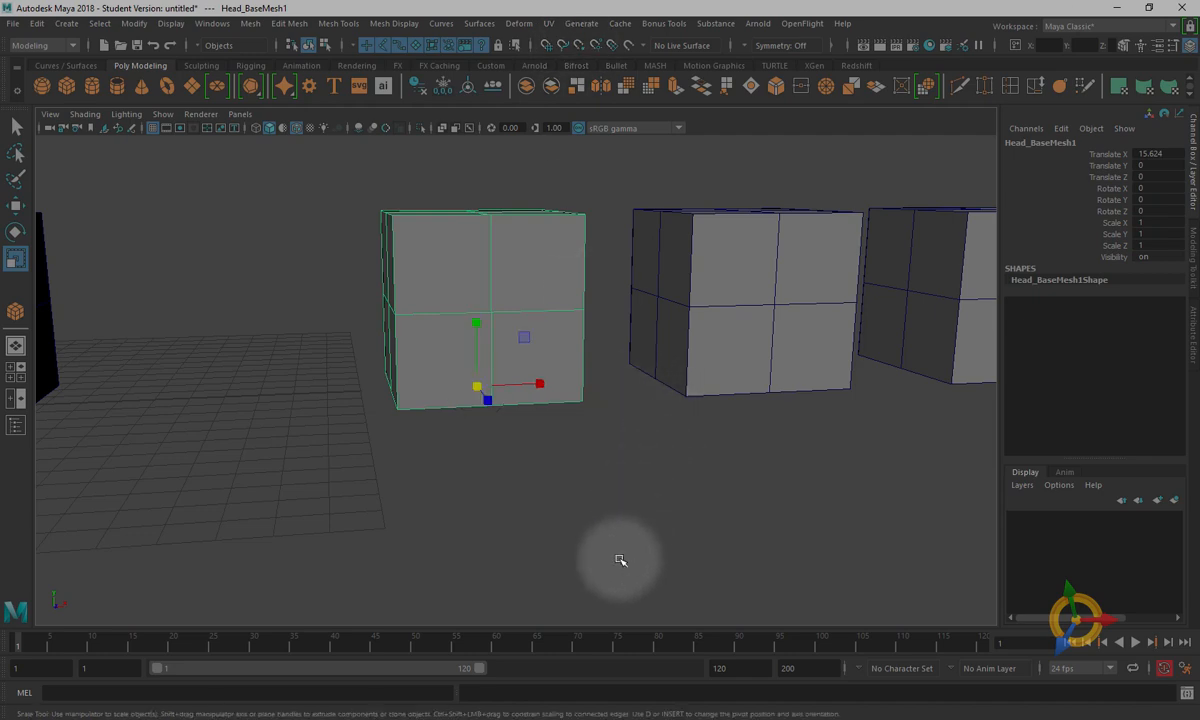
alt+drag(568, 504, 584, 549)
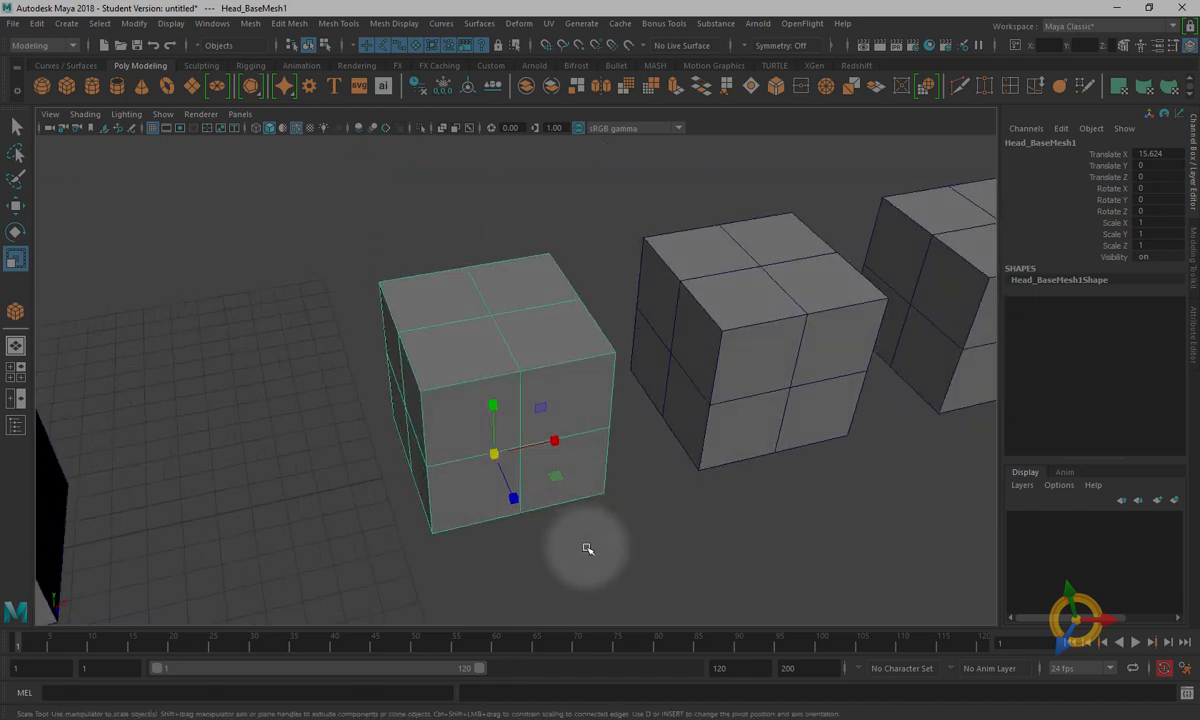
- Scale the first duplicated cube uniformly down to about 0.335 and rename it small
alt+right_drag(584, 549, 568, 472)
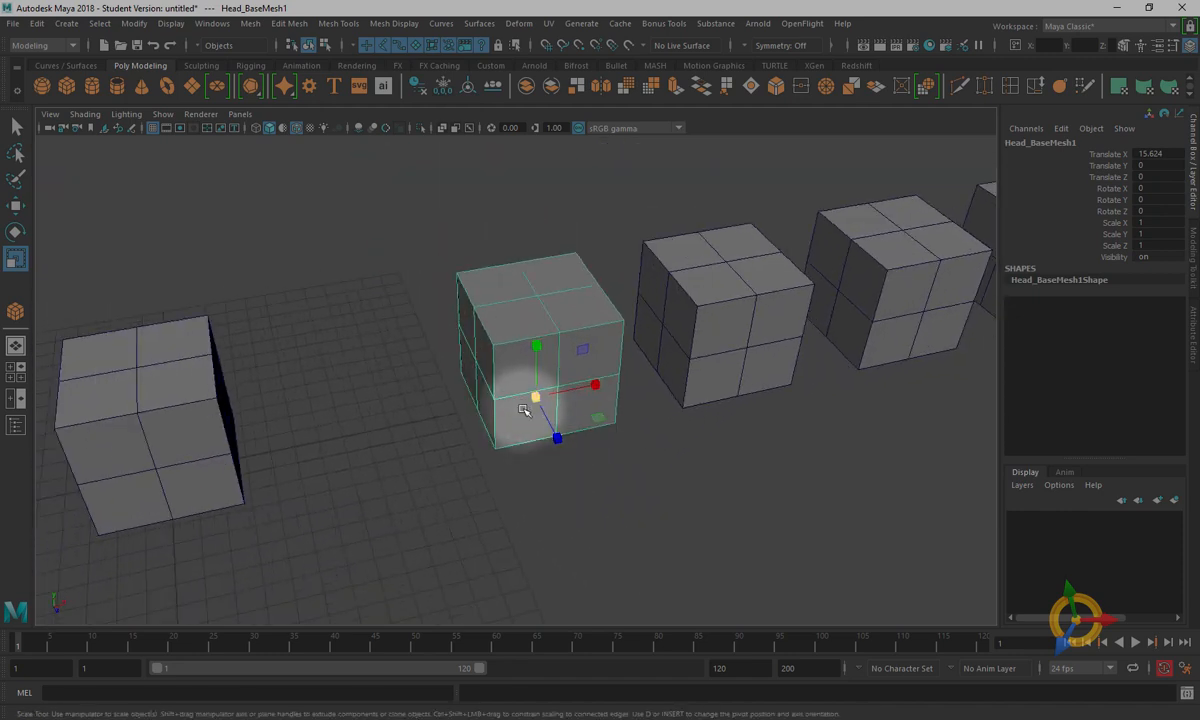
drag(536, 396, 439, 410)
alt+drag(652, 504, 578, 493)
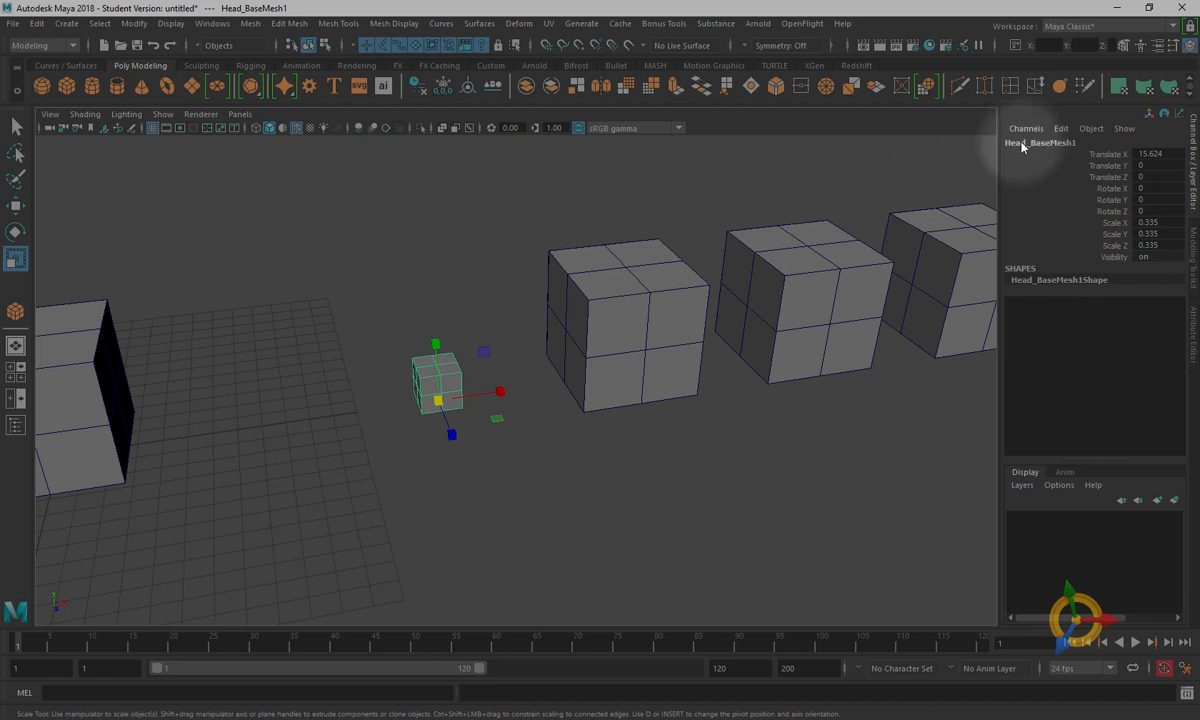
double_click(1035, 145)
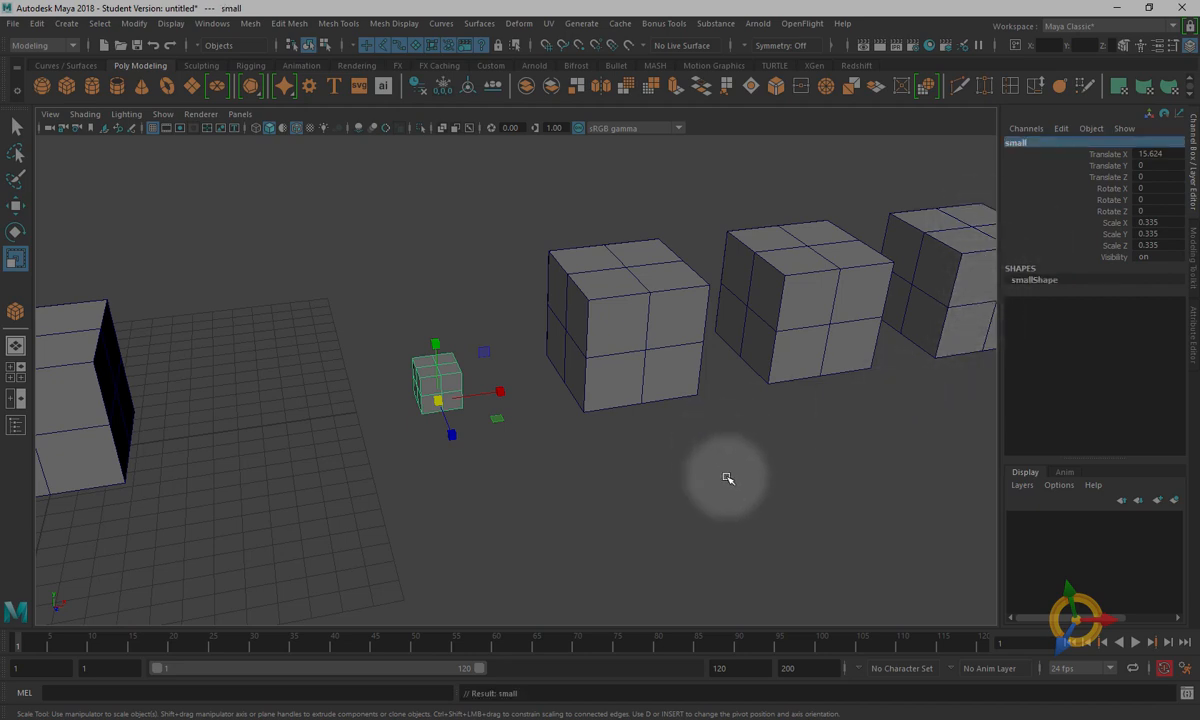
- Select the second duplicated cube and move its pivot down to the centre of its bottom face using point snapping
alt+drag(643, 458, 611, 442)
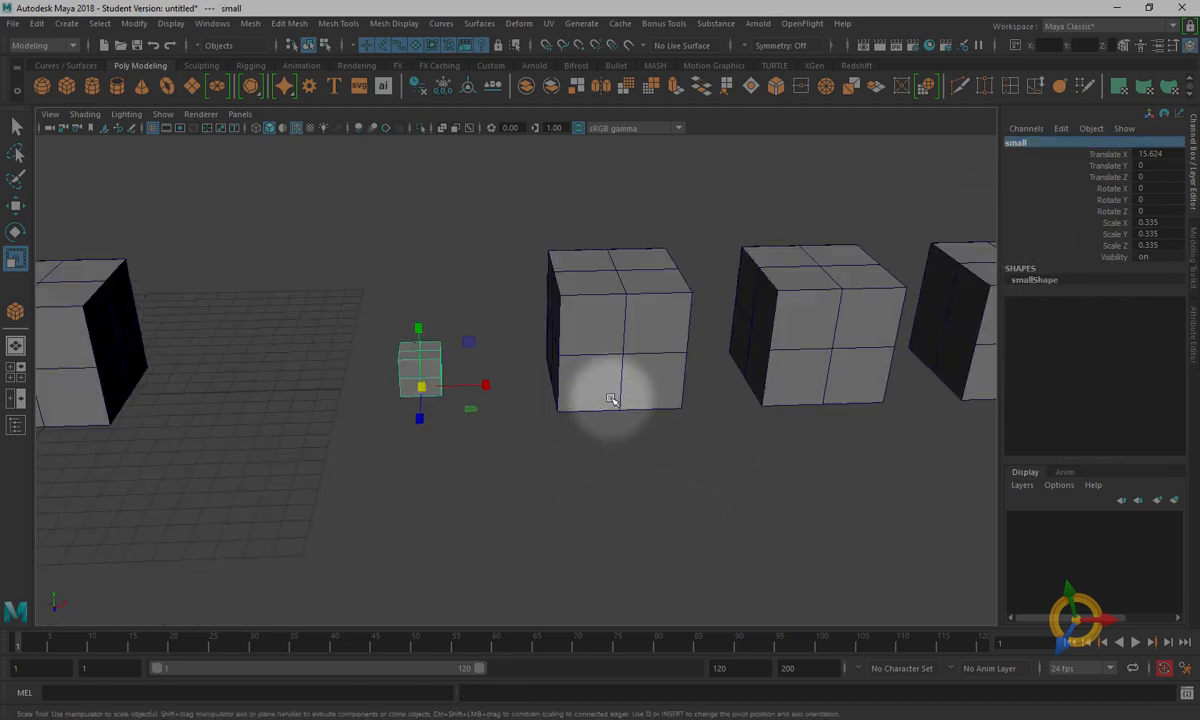
click(611, 398)
alt+drag(697, 423, 490, 383)
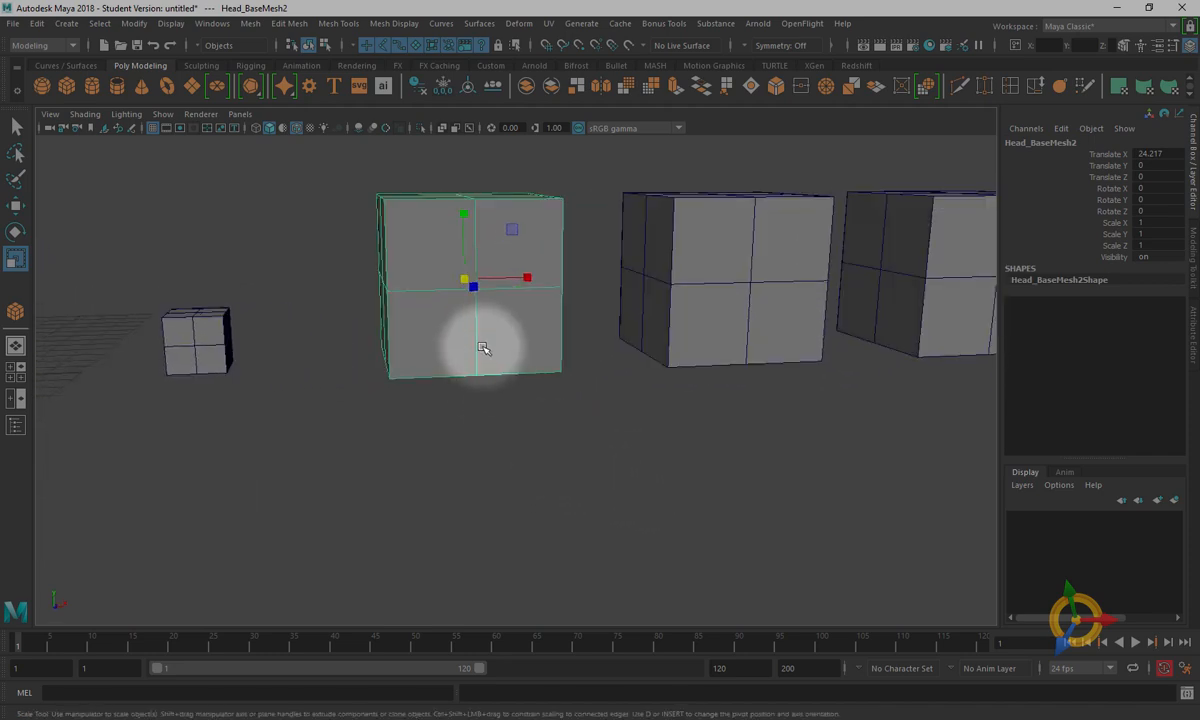
key(d)
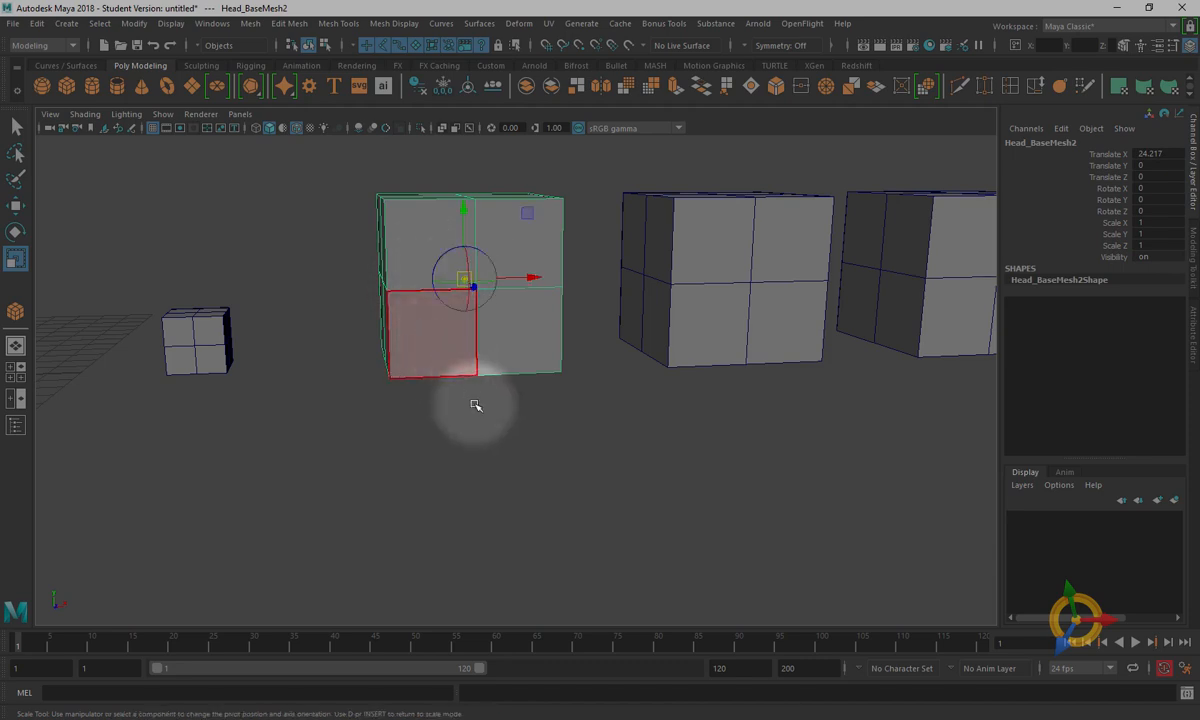
click(578, 45)
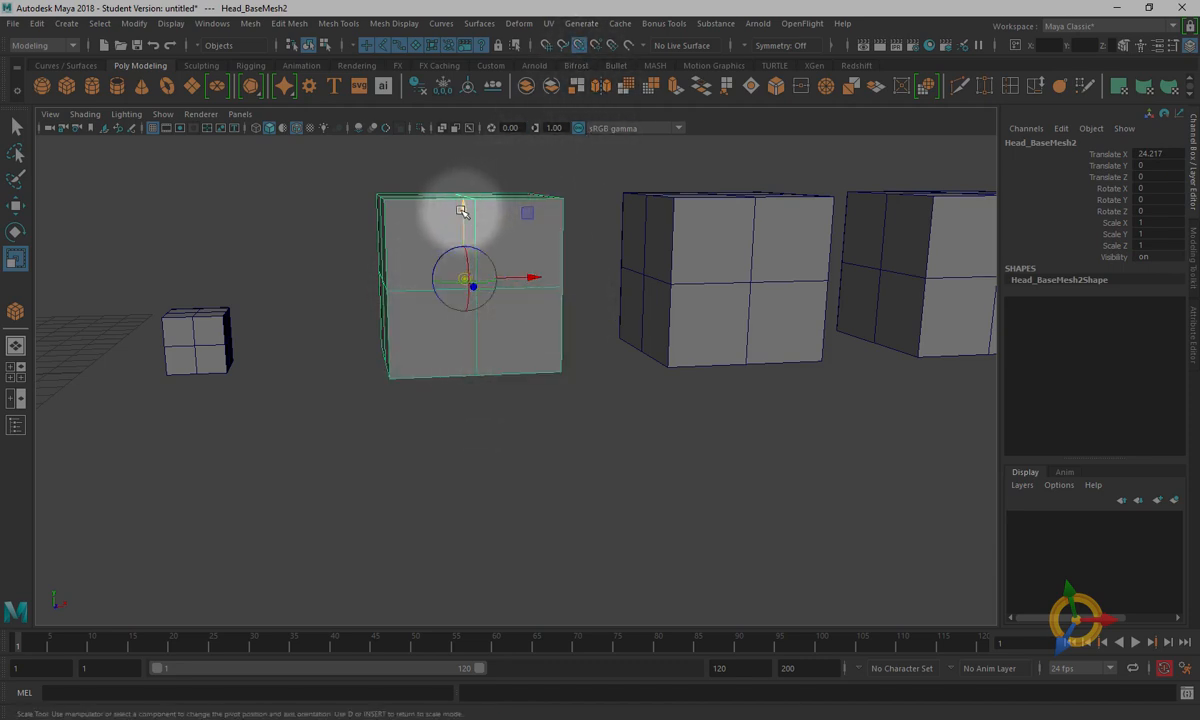
drag(461, 206, 511, 463)
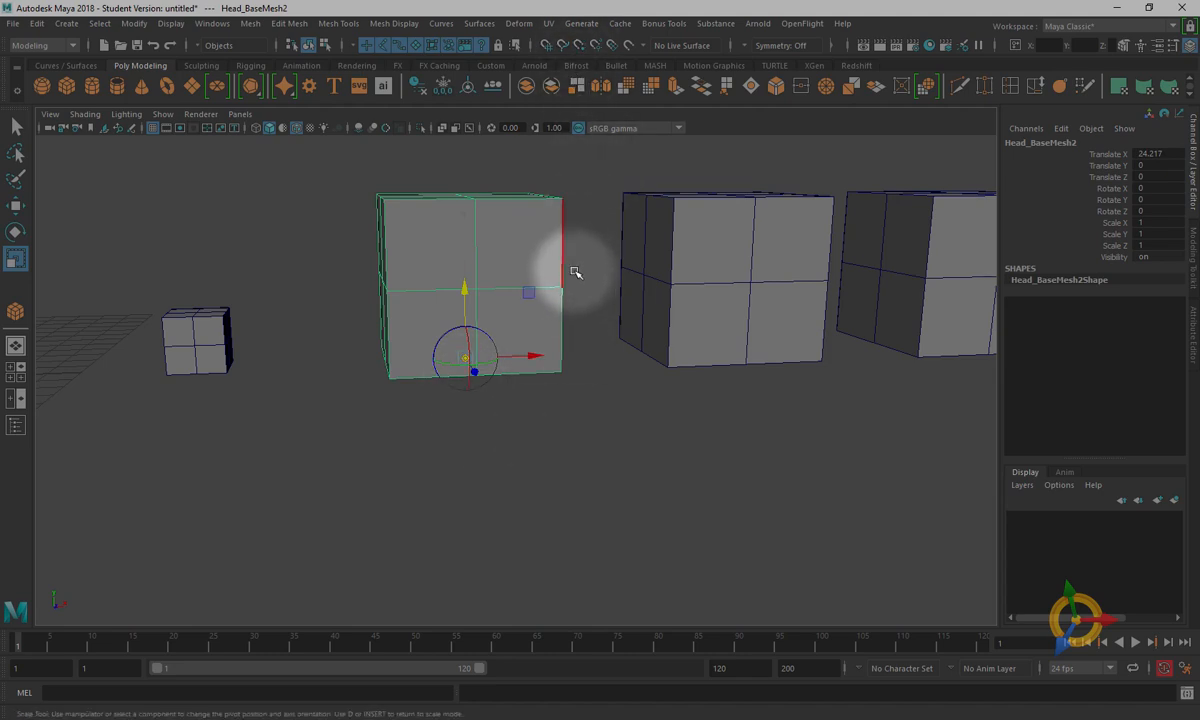
key(d)
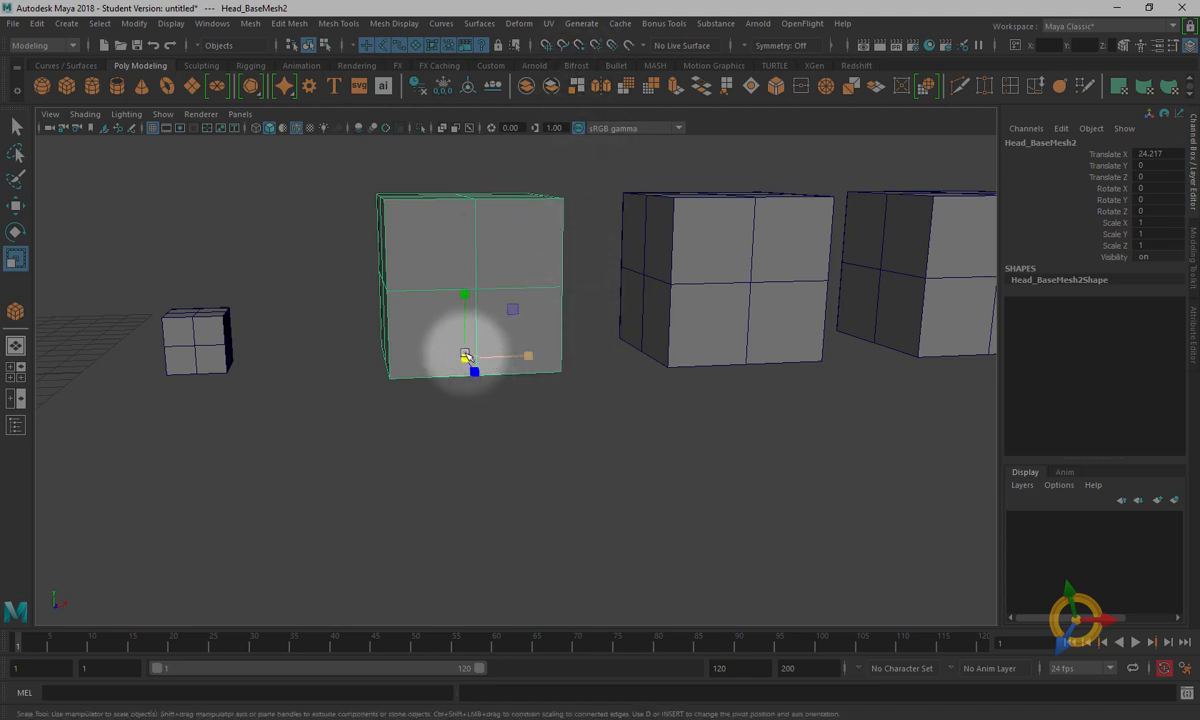
- Scale the second duplicated cube uniformly up to about 1.556 and rename it big
scroll(474, 375, down, 5)
drag(486, 366, 579, 454)
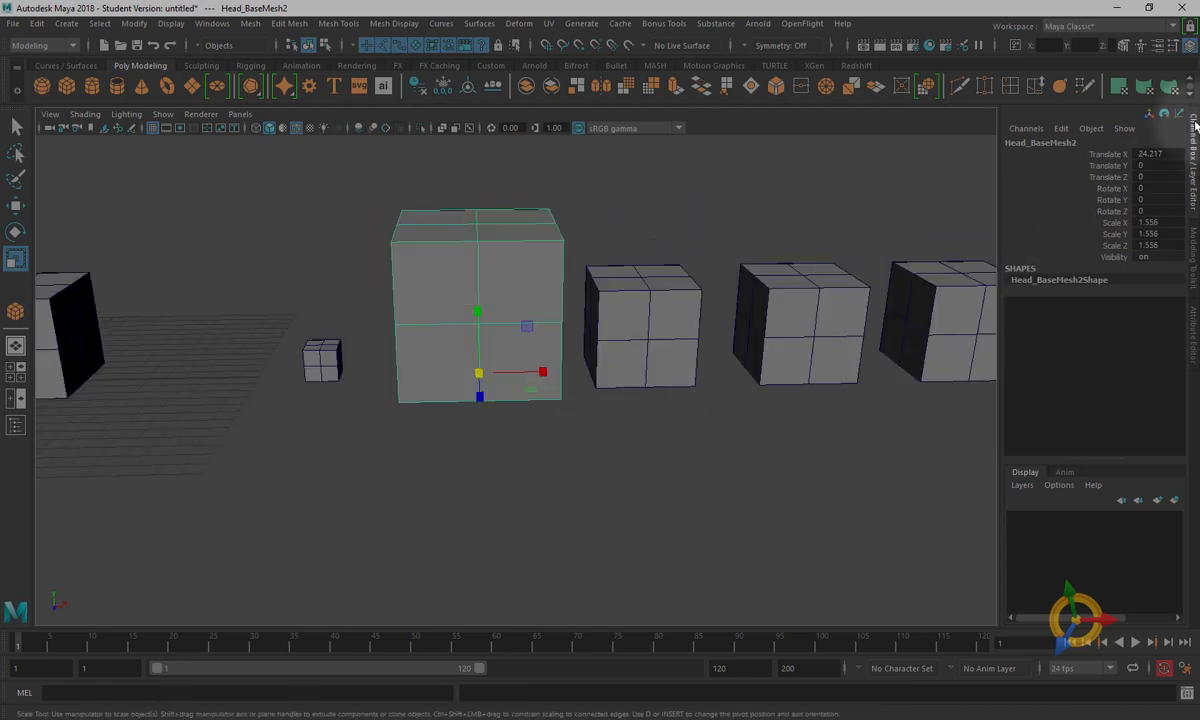
click(1048, 144)
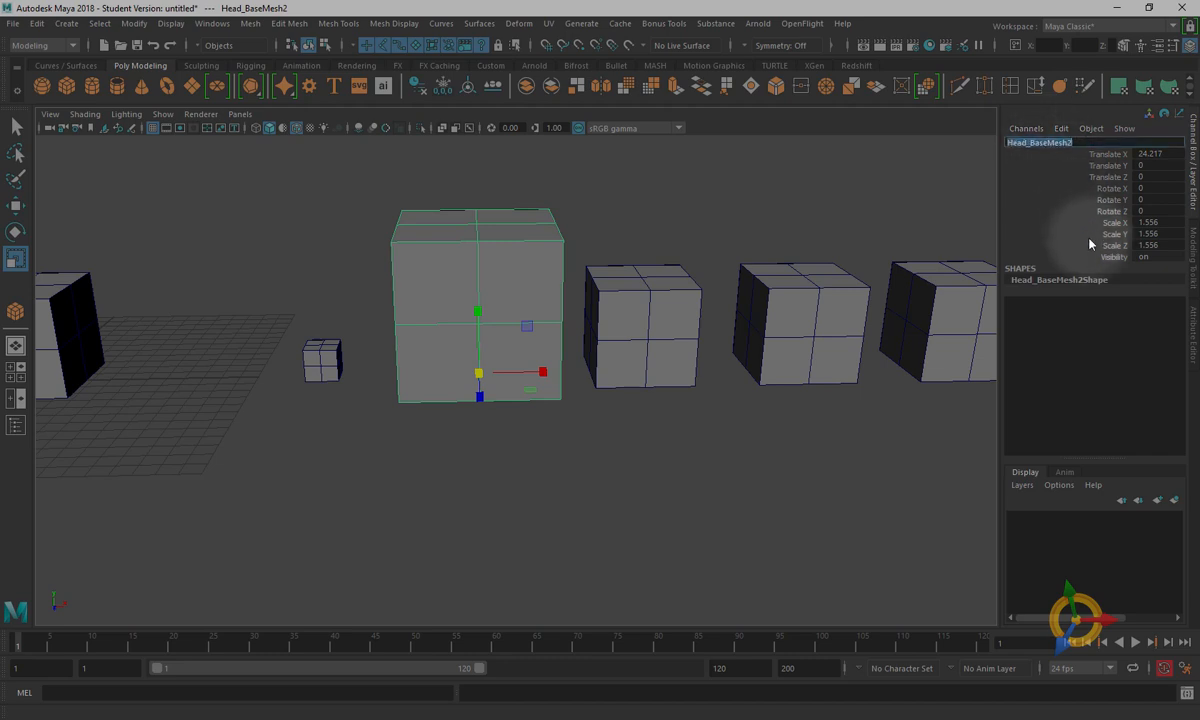
text(big)
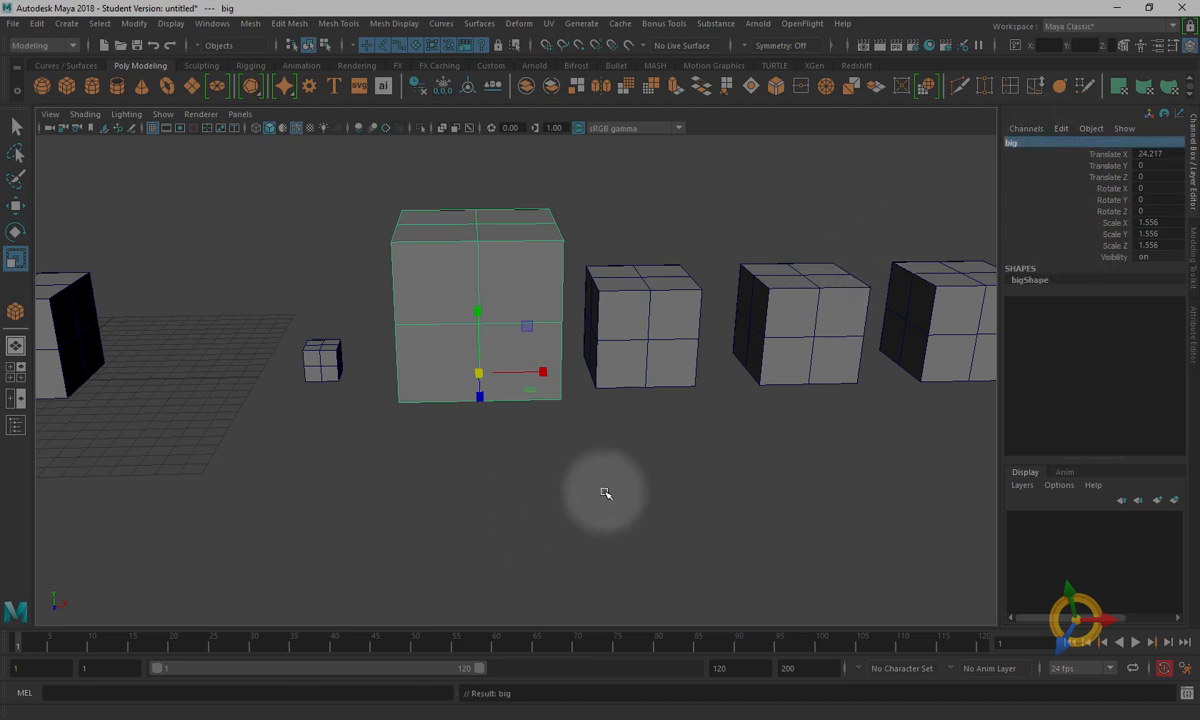
- Select all faces of the third duplicated cube and scale them together in width and depth to form a narrow column
scroll(530, 450, down, 4)
alt+middle_drag(530, 450, 614, 437)
alt+drag(614, 437, 581, 431)
alt+middle_drag(697, 404, 530, 404)
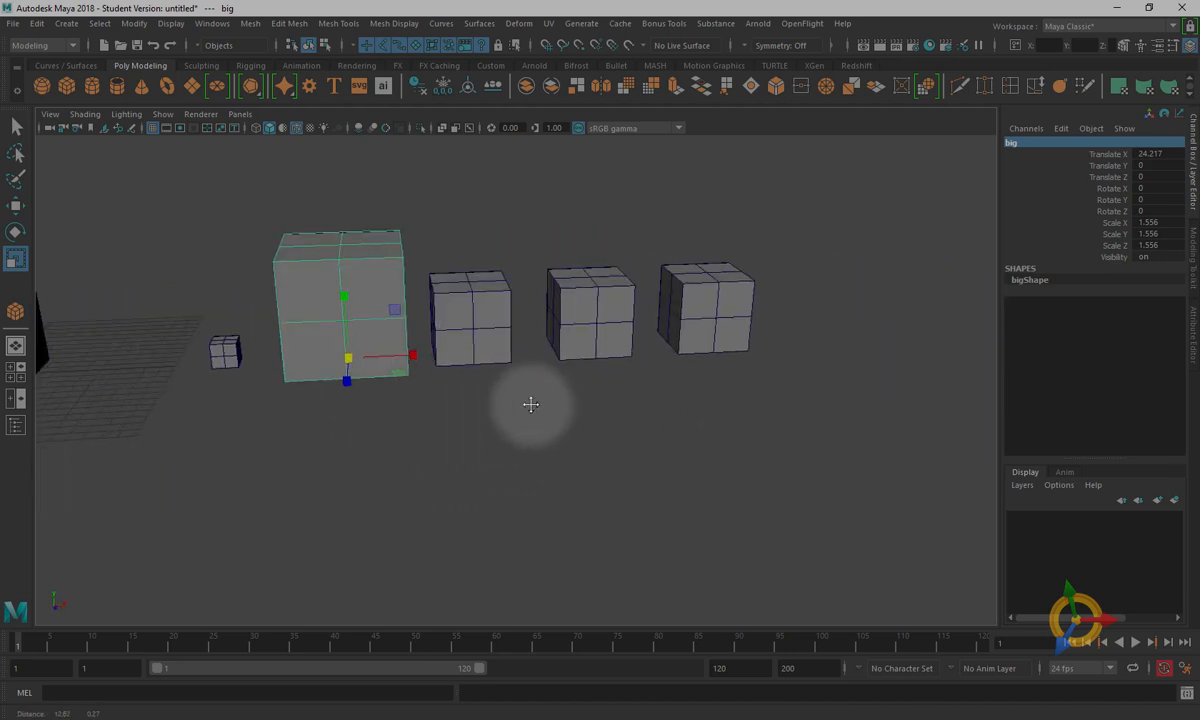
alt+drag(511, 428, 504, 414)
alt+right_drag(496, 307, 551, 452)
alt+middle_drag(541, 287, 616, 370)
alt+drag(500, 326, 492, 348)
right_click(548, 300)
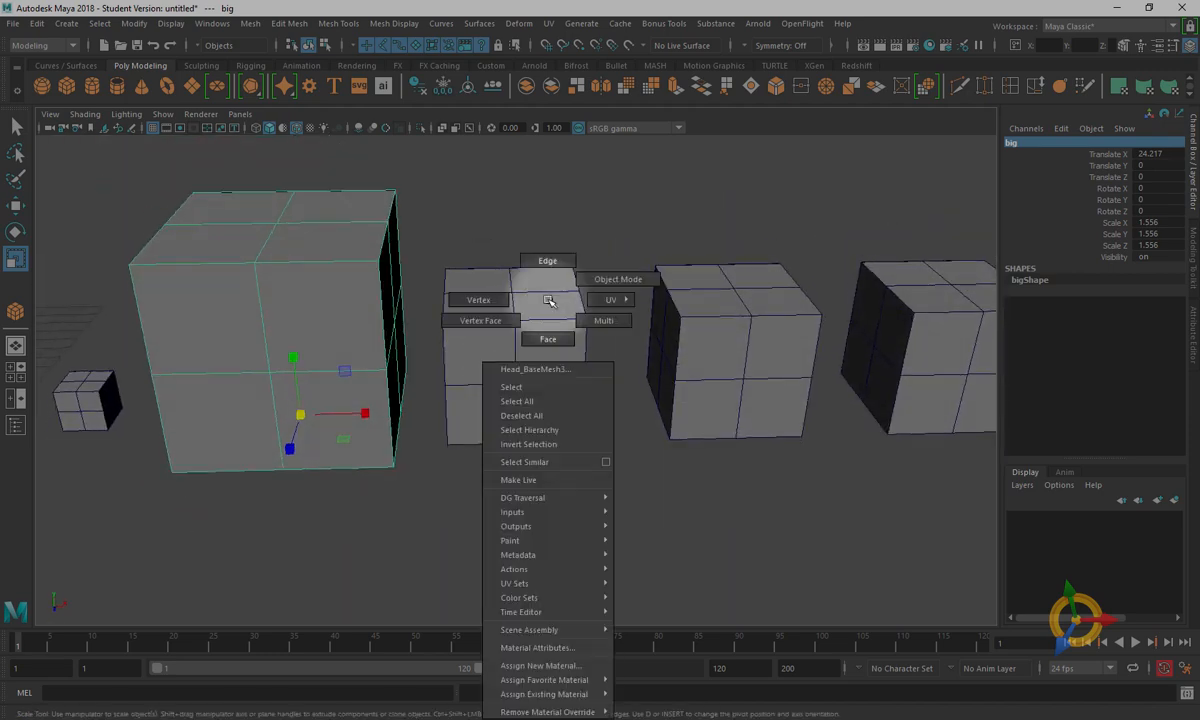
click(549, 340)
alt+drag(571, 455, 565, 421)
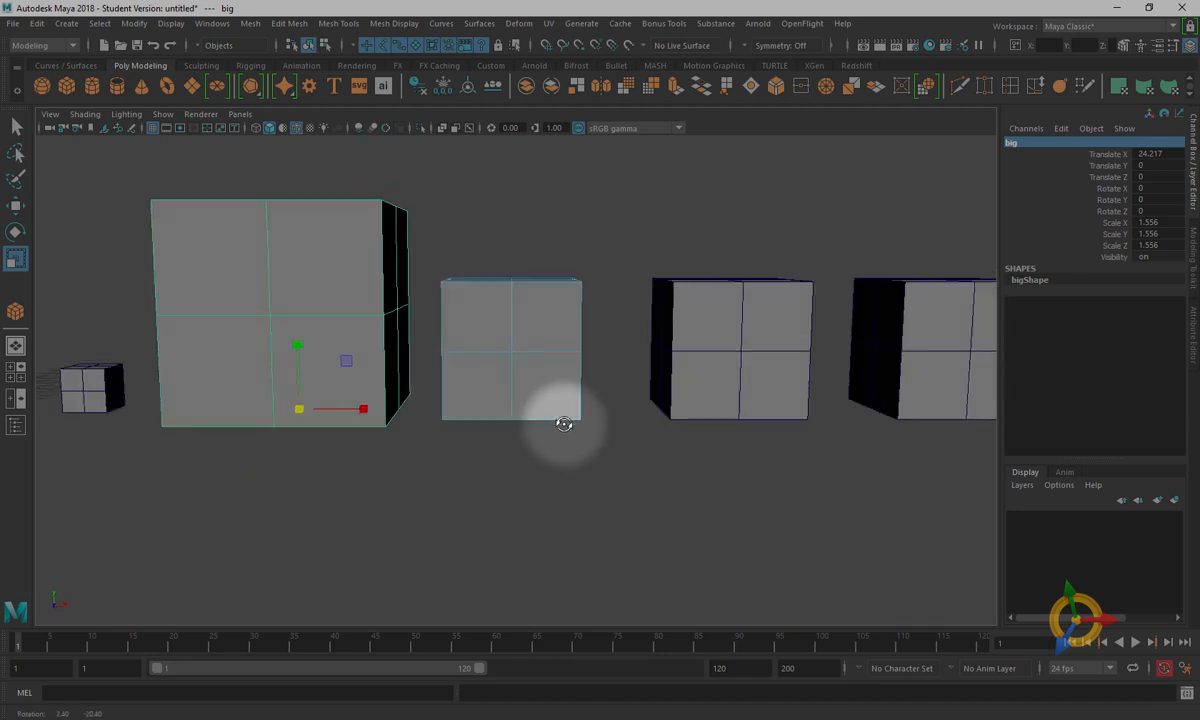
drag(596, 231, 446, 438)
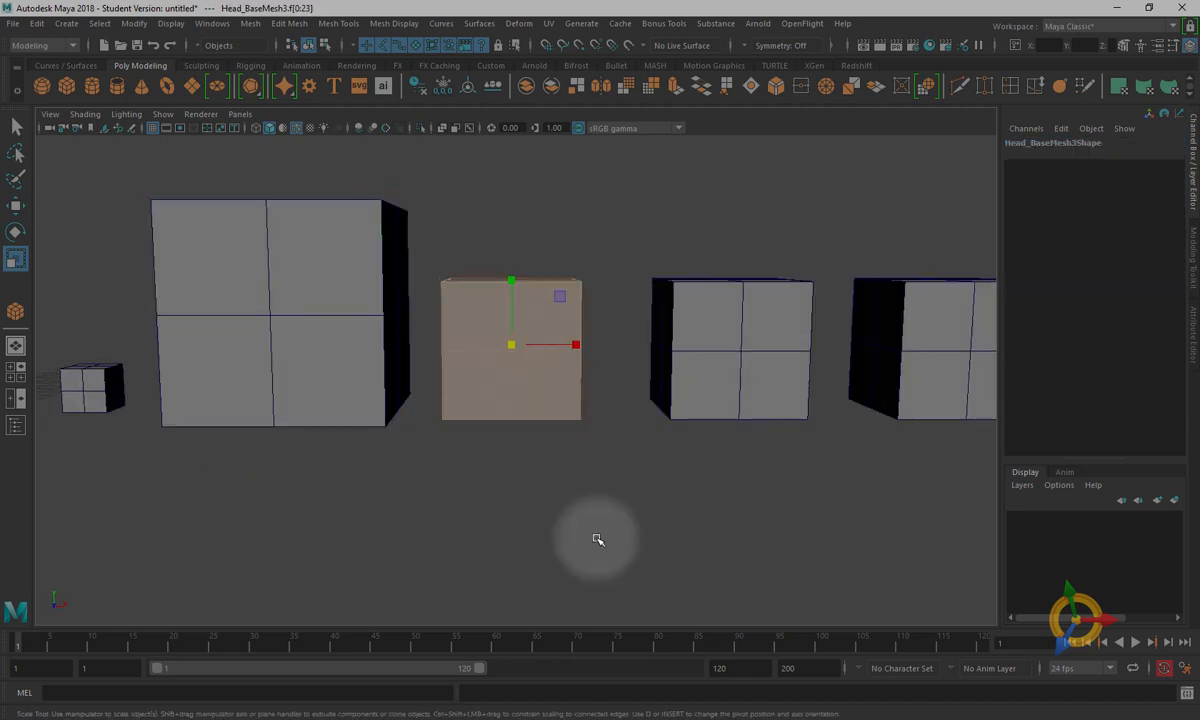
alt+drag(595, 544, 538, 517)
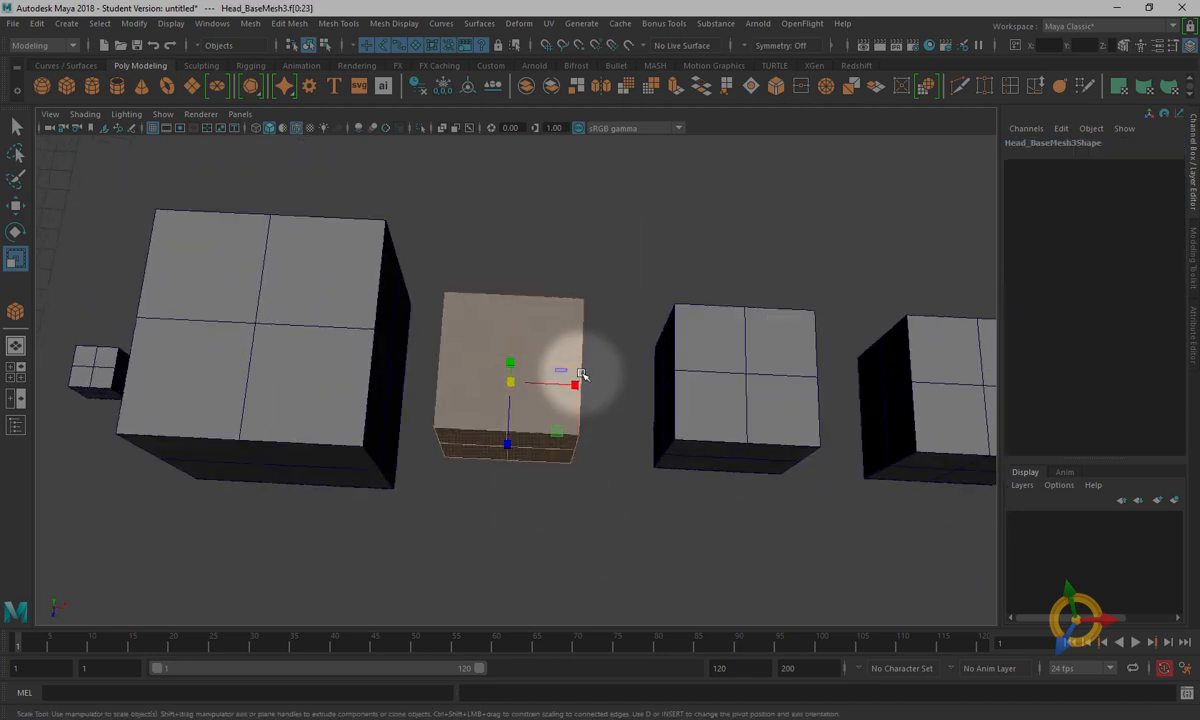
drag(558, 433, 544, 488)
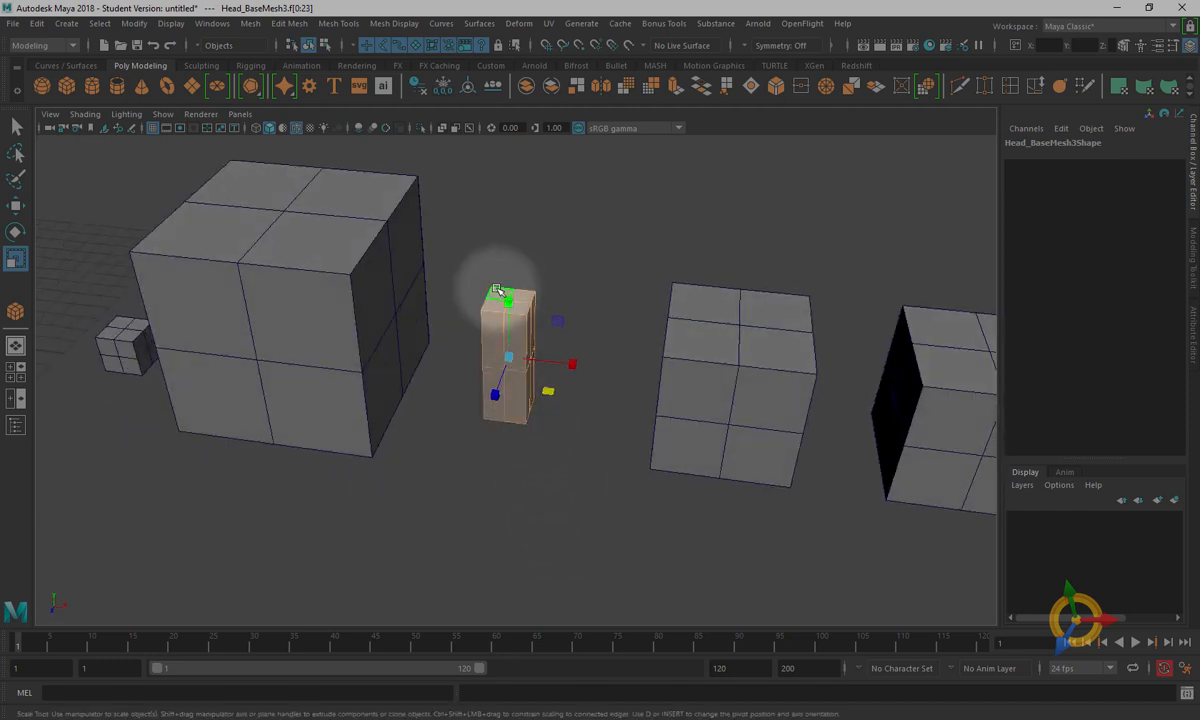
- Select the four top faces of the narrow column and move them straight up to make it much taller
key(q)
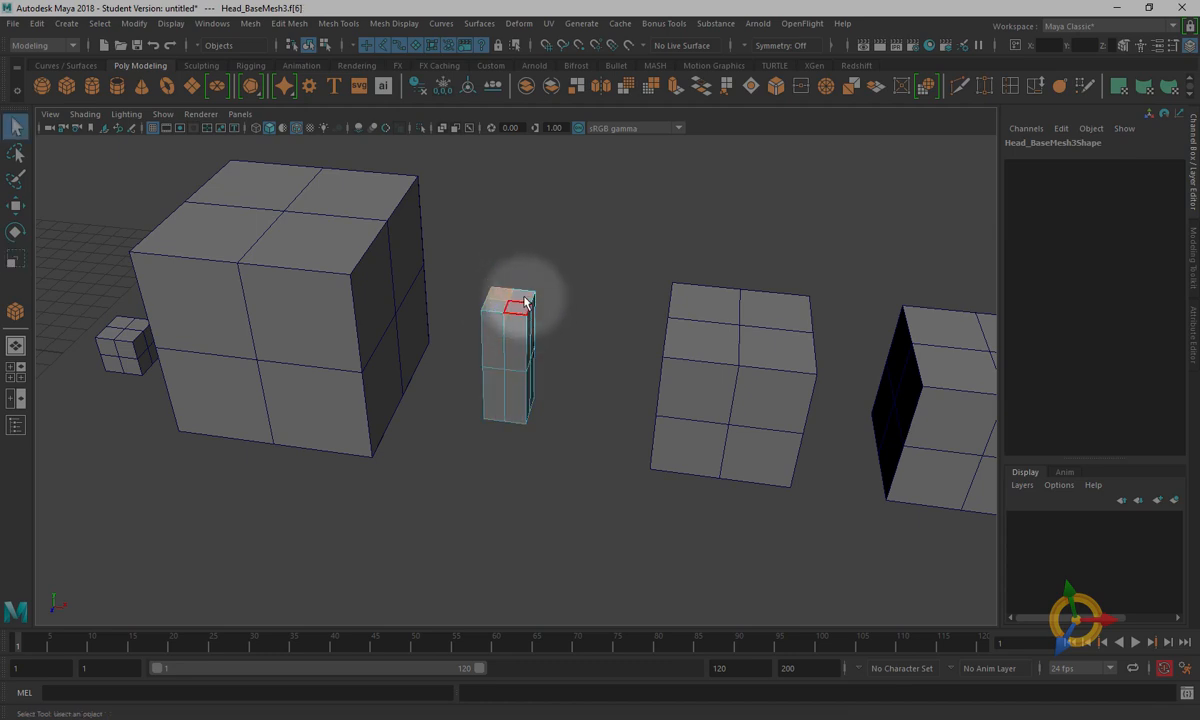
shift+click(522, 298)
shift+click(495, 308)
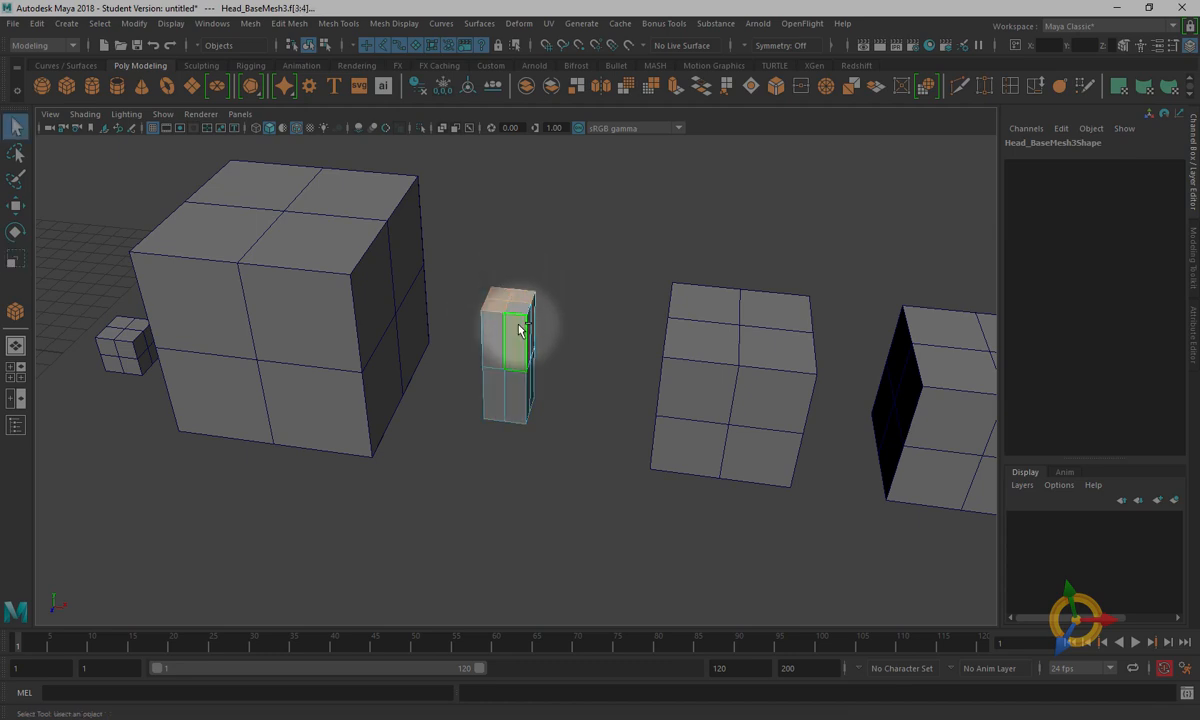
alt+drag(518, 312, 523, 150)
key(w)
alt+drag(595, 460, 565, 453)
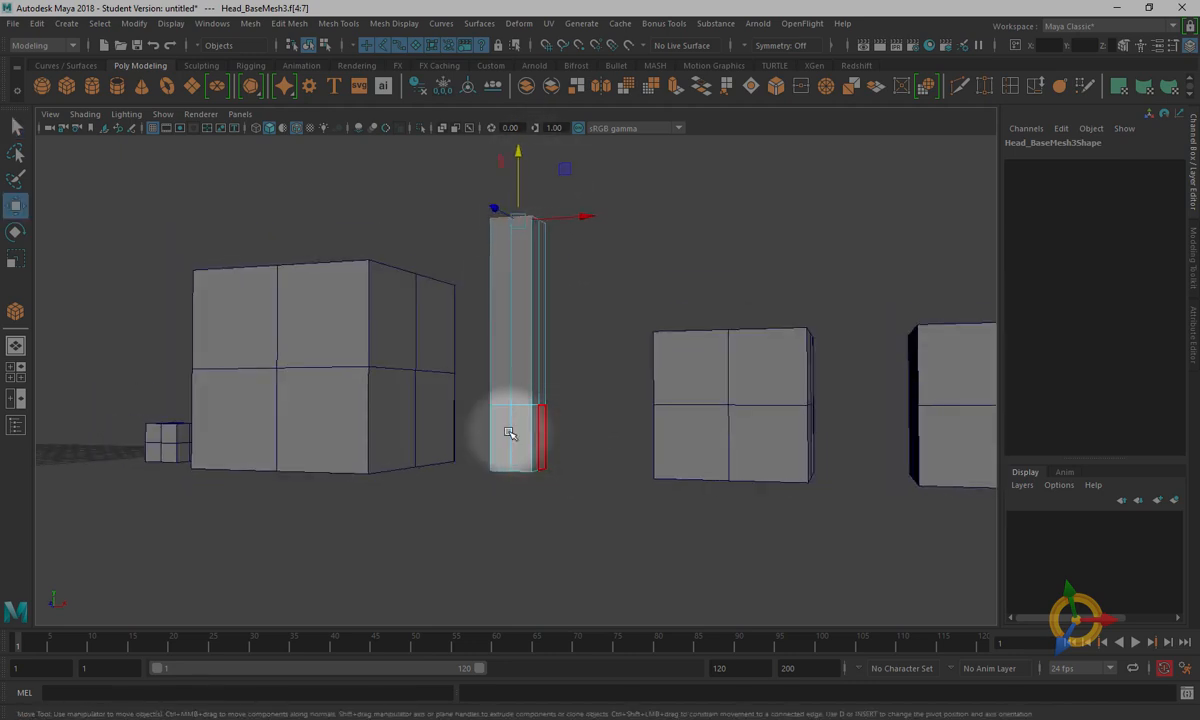
- Raise the column's middle ring of vertices to about half its height and clear the selection
right_drag(491, 323, 437, 321)
drag(592, 375, 480, 432)
alt+drag(480, 432, 526, 275)
alt+drag(570, 490, 568, 524)
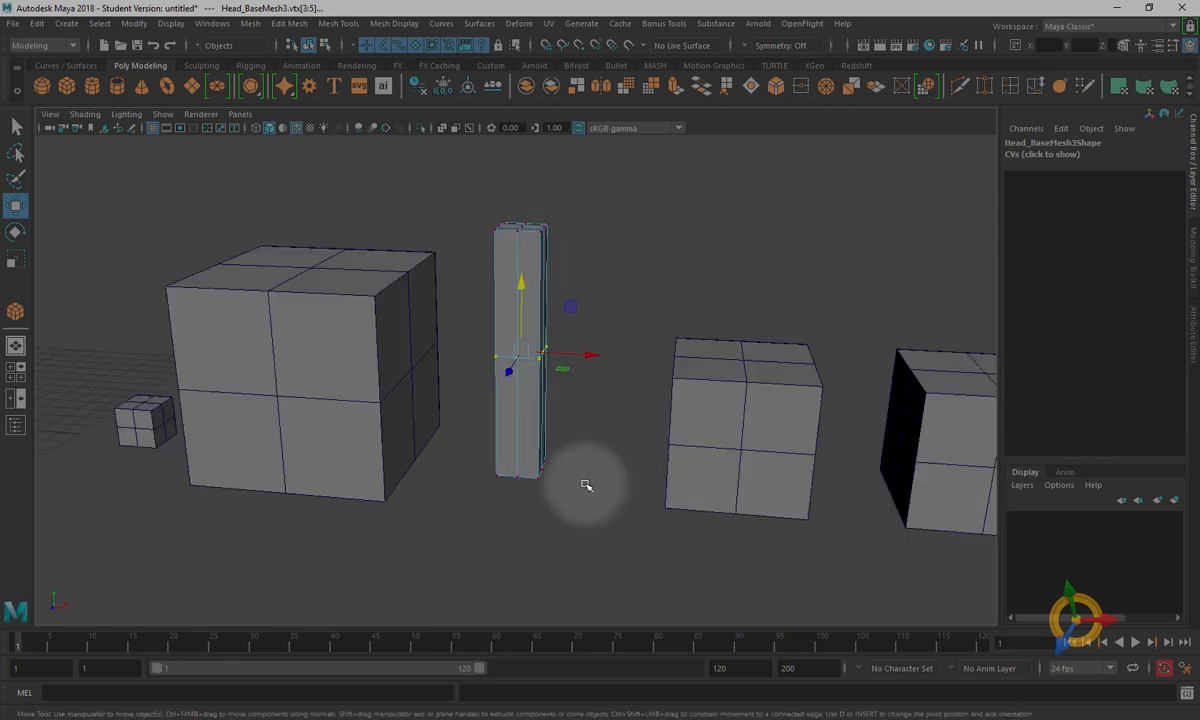
click(587, 485)
- Examine the column's faces, vertices and edges by switching between component modes and selecting samples of each
alt+right_drag(587, 485, 466, 497)
alt+middle_drag(466, 497, 584, 308)
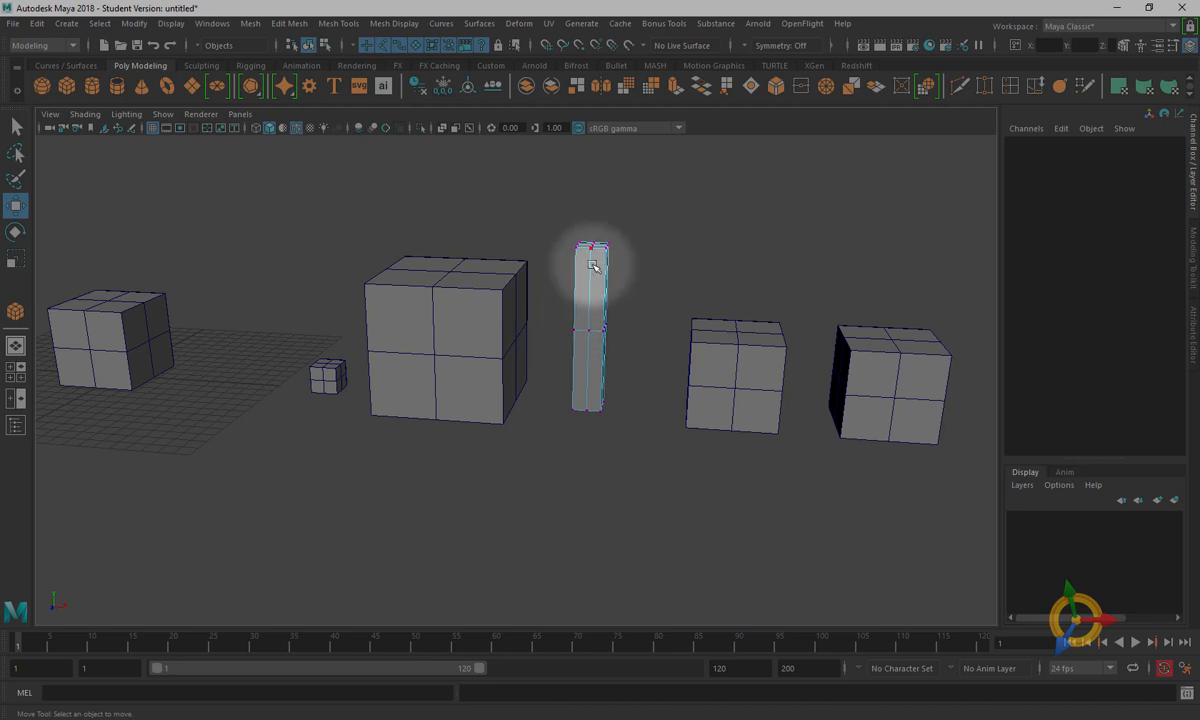
click(432, 325)
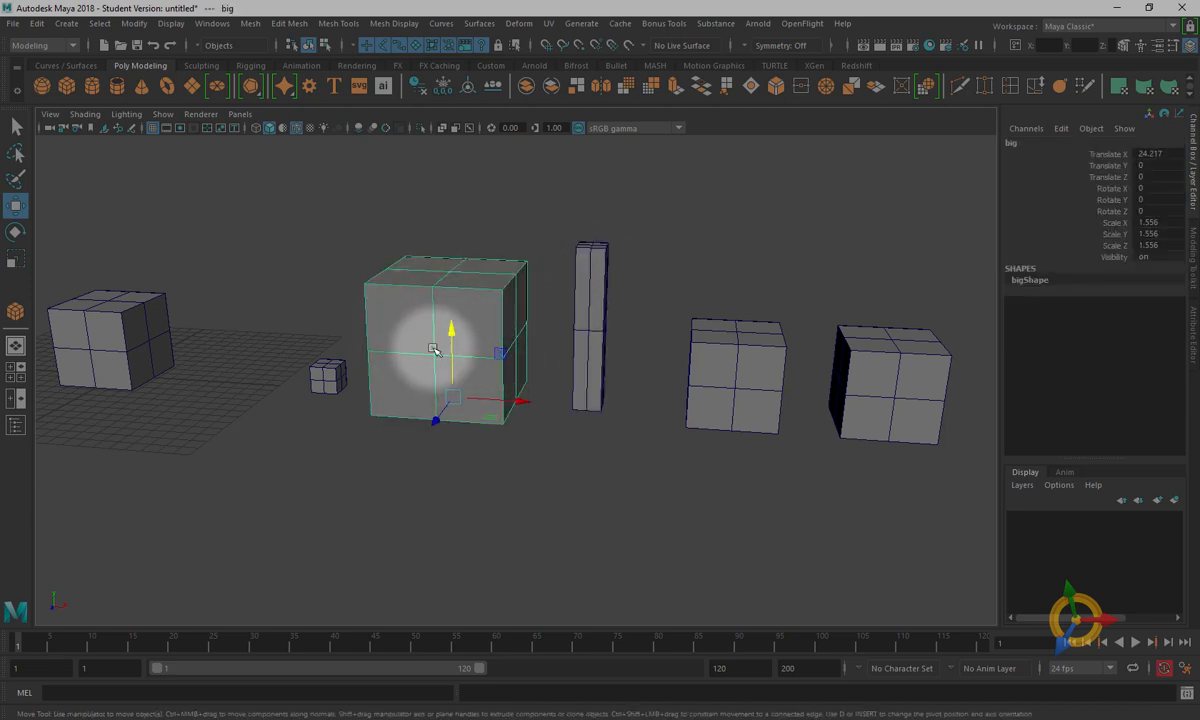
click(592, 283)
right_click(590, 257)
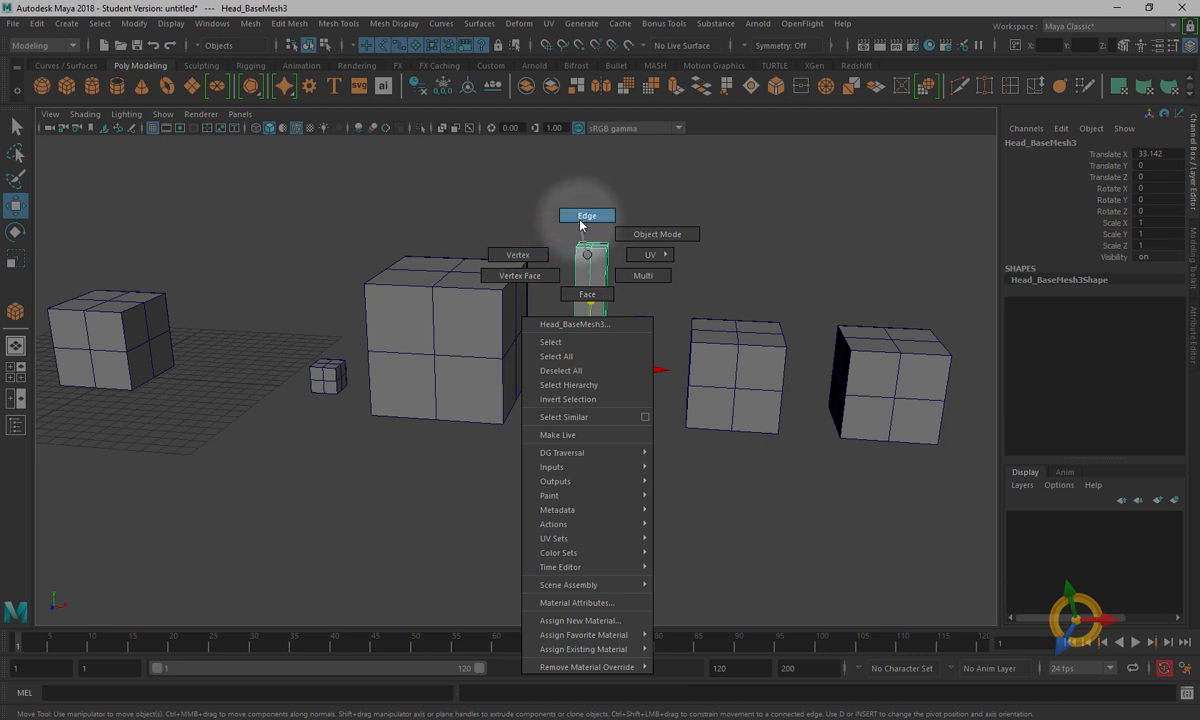
click(604, 292)
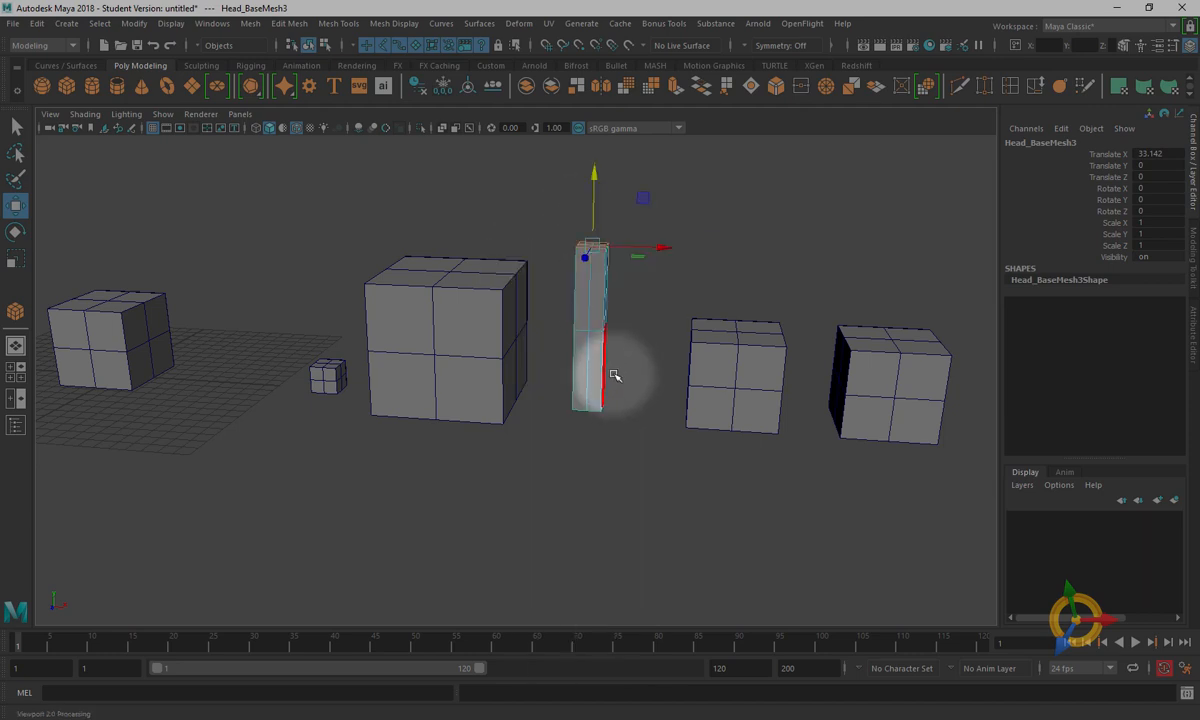
click(576, 364)
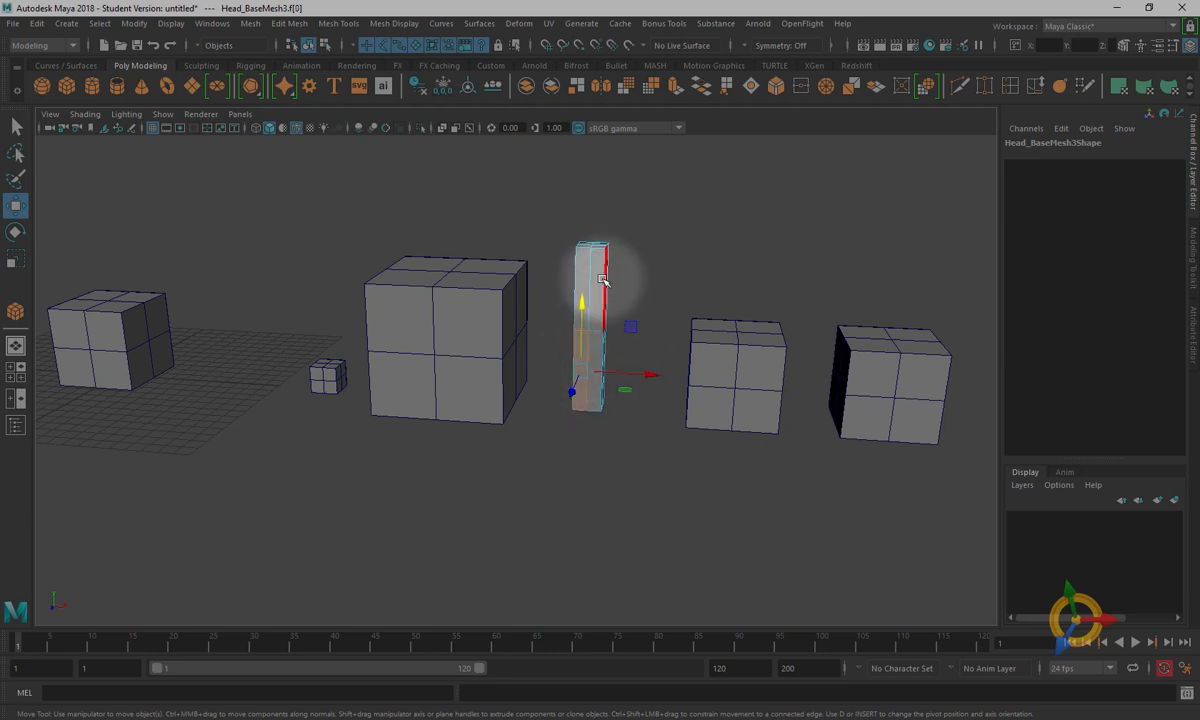
right_drag(603, 280, 604, 232)
drag(589, 258, 590, 262)
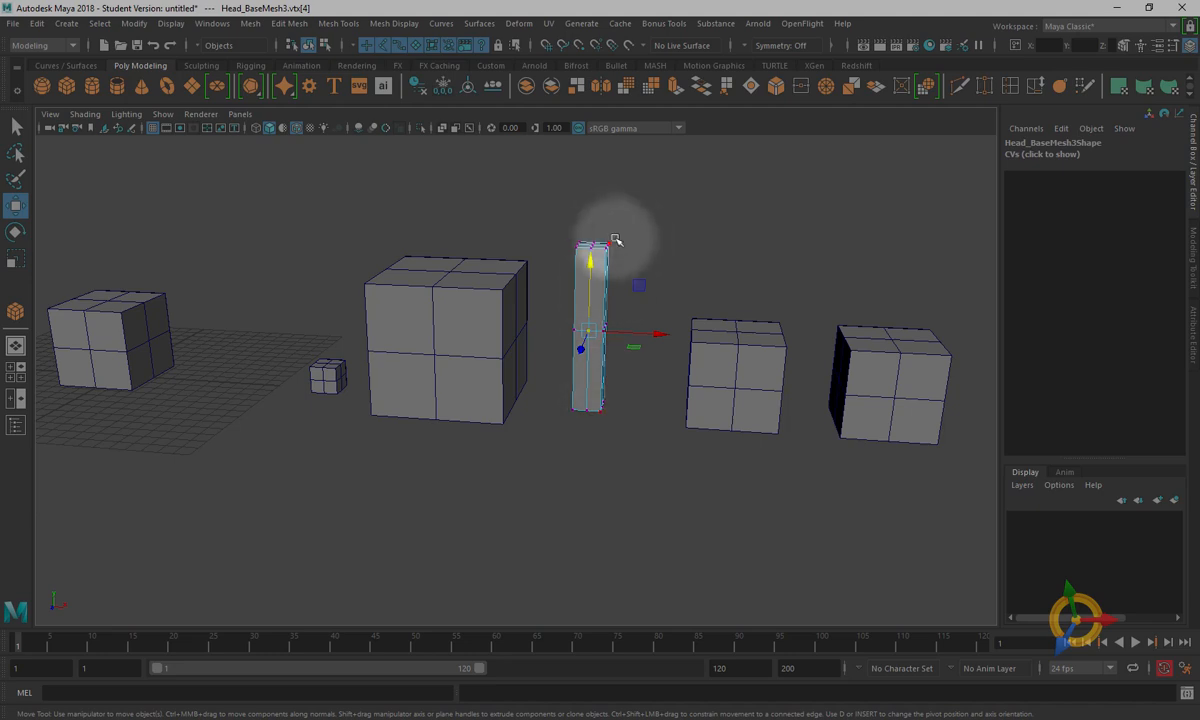
drag(635, 220, 567, 277)
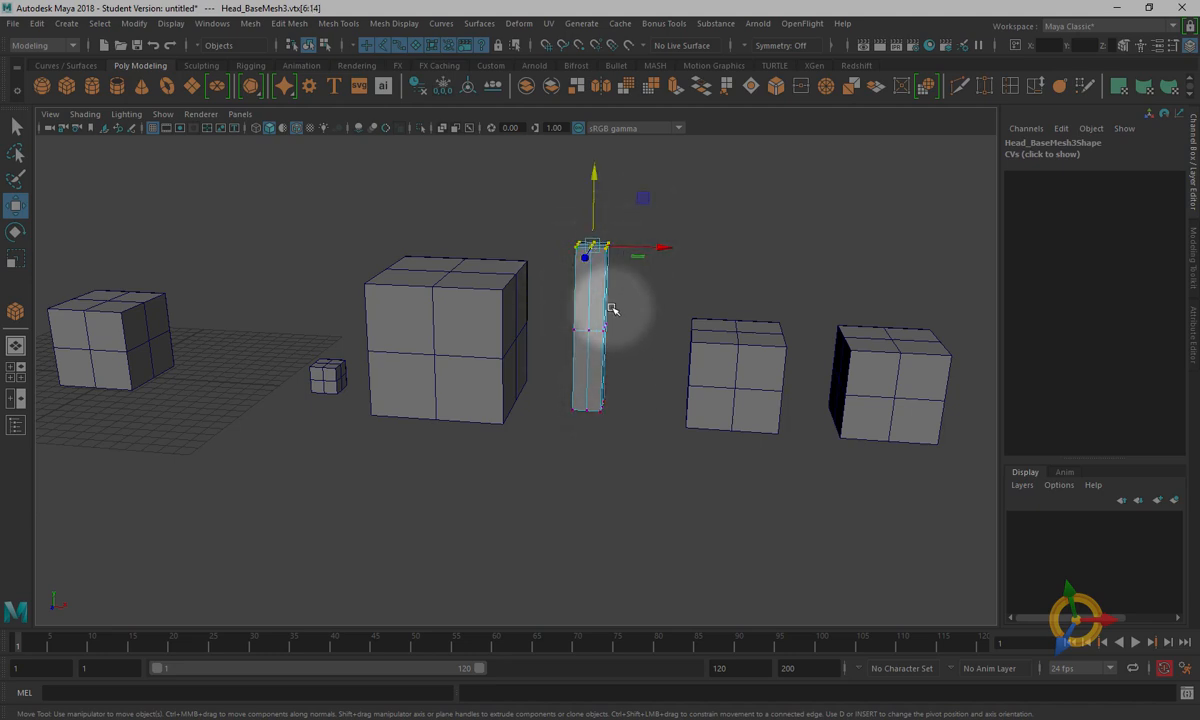
right_drag(590, 268, 600, 230)
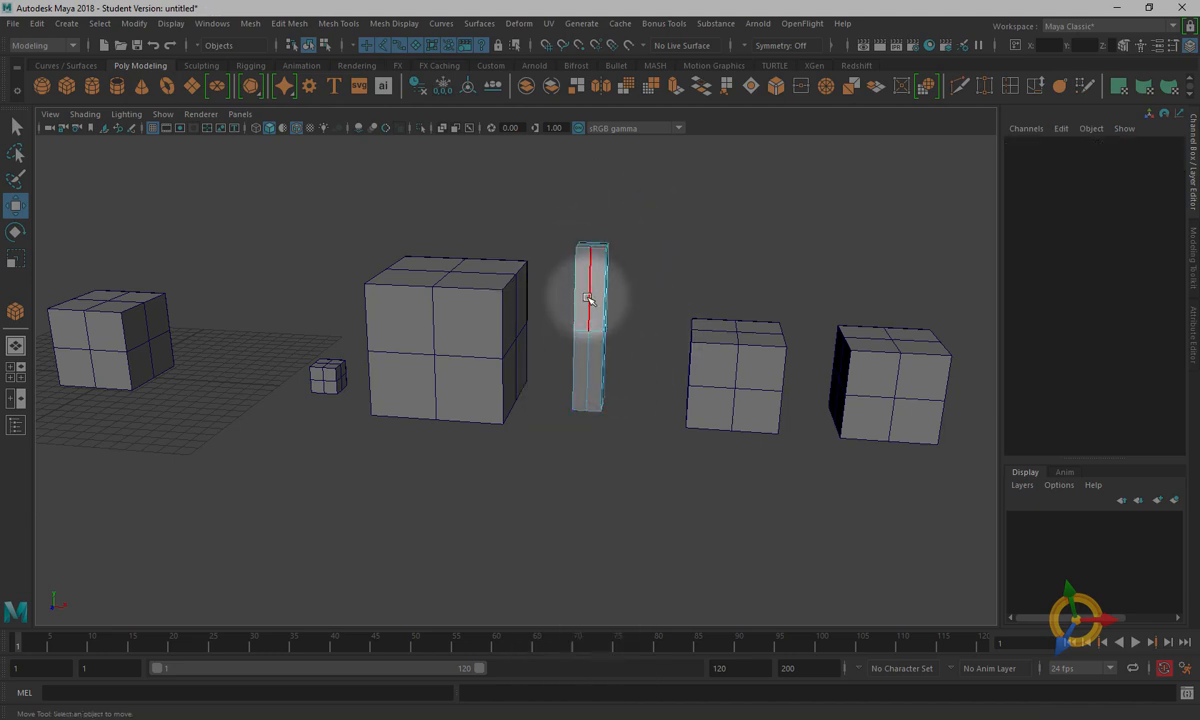
click(591, 361)
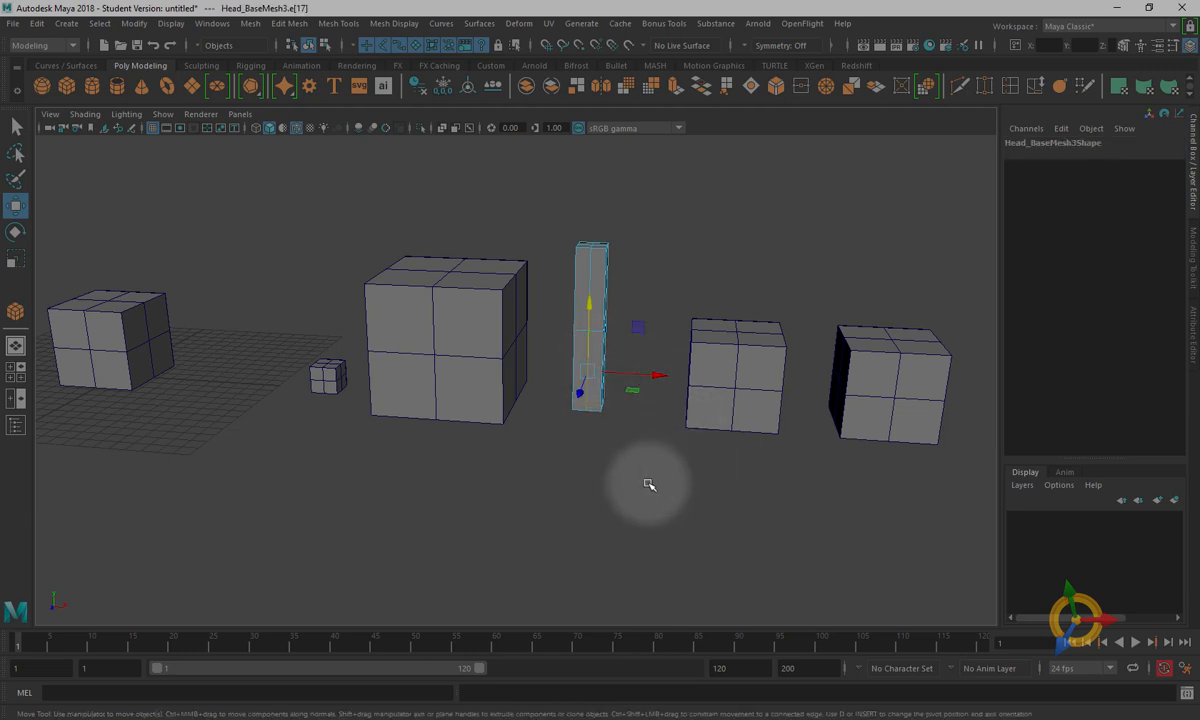
click(675, 586)
- Return the tall column to Object Mode and rename it thin
alt+middle_drag(730, 474, 640, 487)
scroll(640, 487, up, 5)
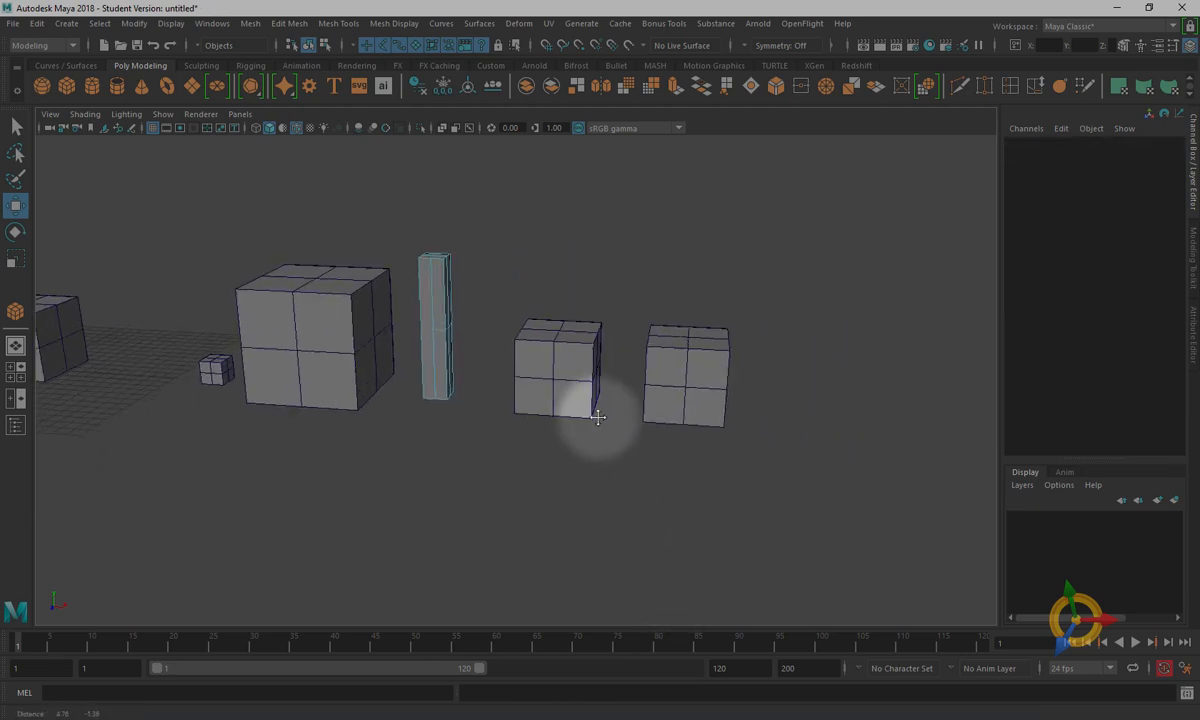
right_drag(348, 241, 398, 212)
alt+right_drag(410, 310, 356, 343)
alt+drag(356, 343, 382, 432)
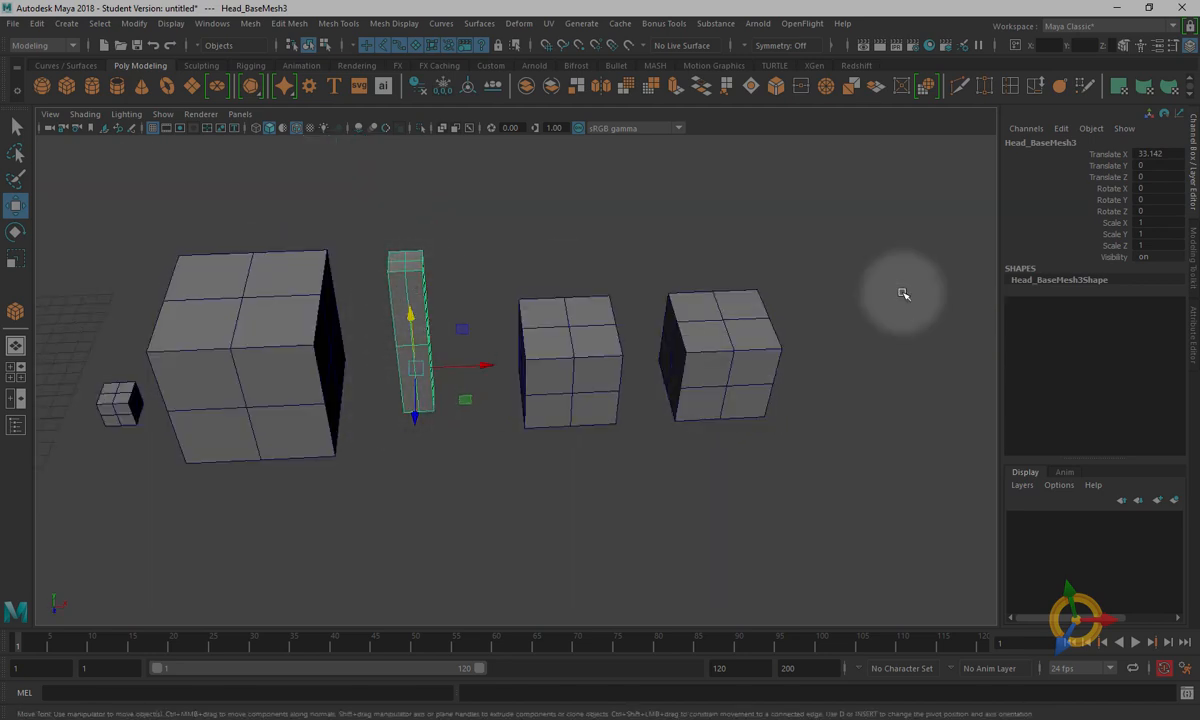
click(1048, 143)
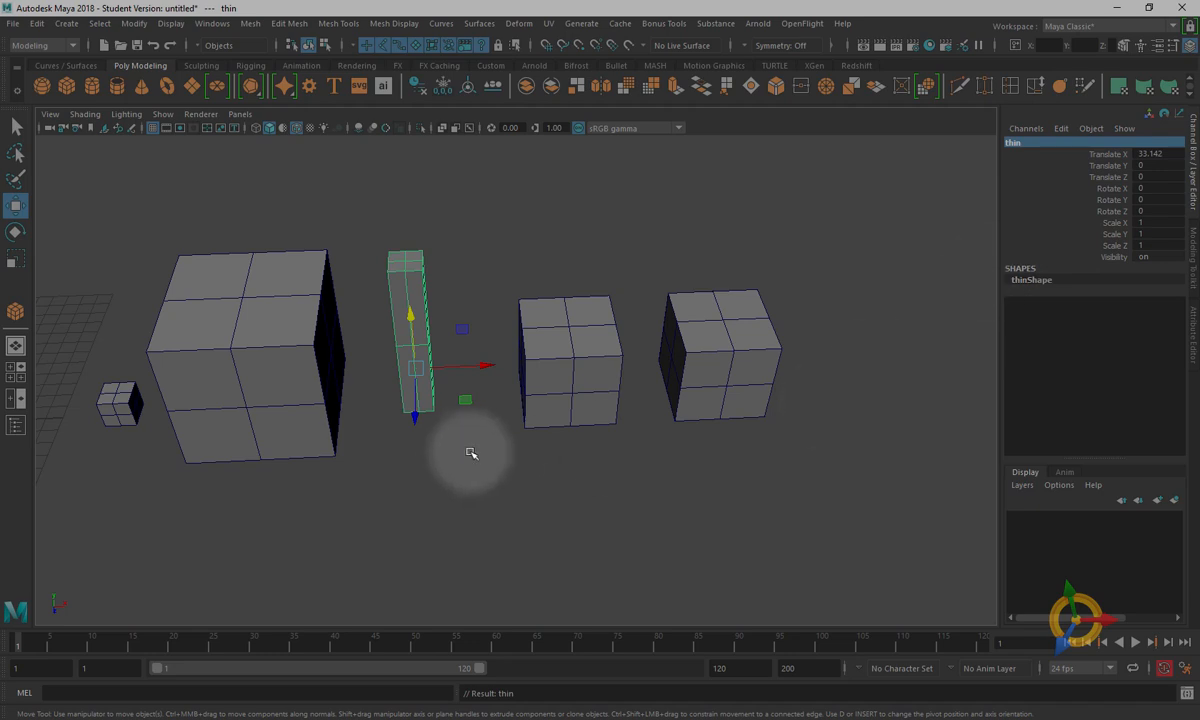
- Raise the top centre vertex of the cube next to the thin column, Head_BaseMesh4, straight up into a peak
click(603, 391)
alt+right_drag(600, 430, 631, 528)
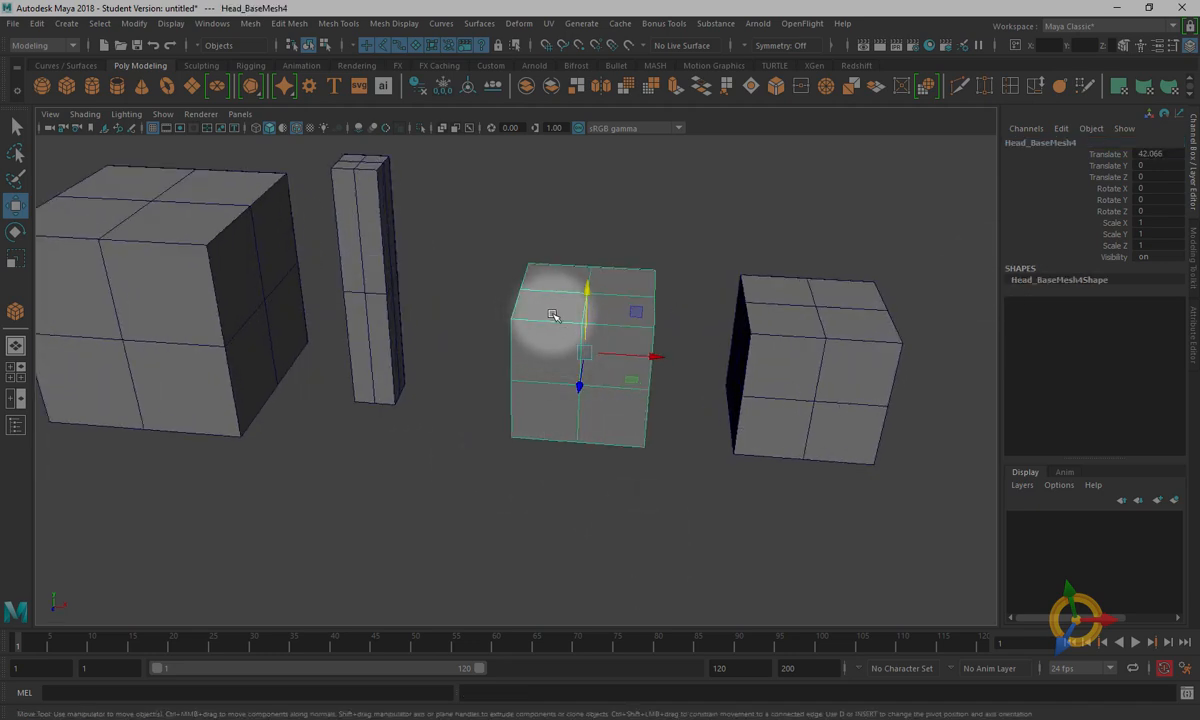
right_drag(552, 314, 470, 305)
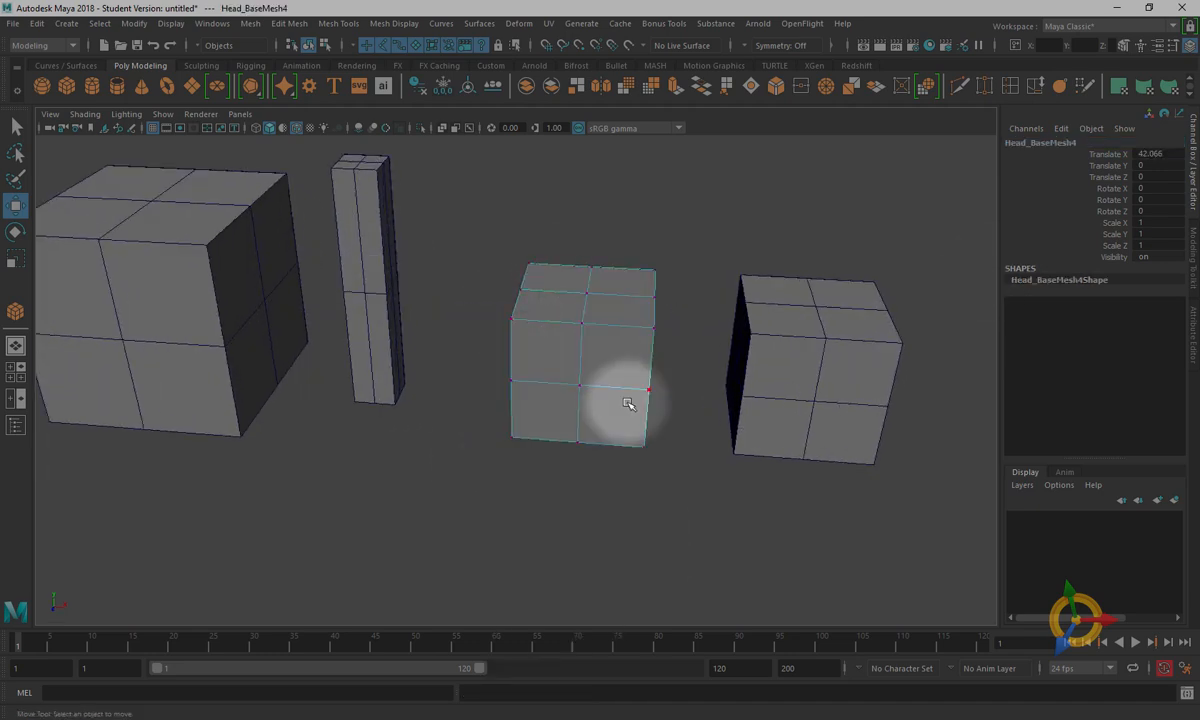
click(588, 293)
drag(590, 227, 590, 177)
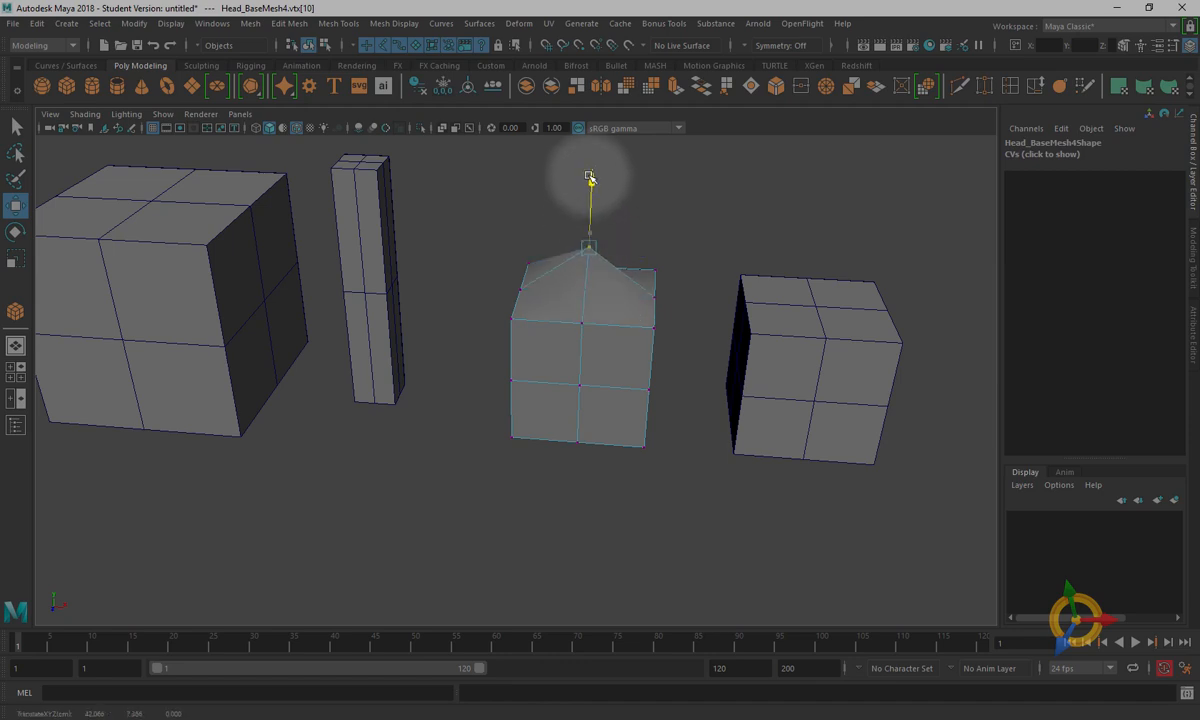
- Add the top edge-midpoint vertices of Head_BaseMesh4 to the selection and raise them together with the centre vertex
alt+drag(590, 345, 461, 350)
shift+click(603, 290)
shift+click(527, 275)
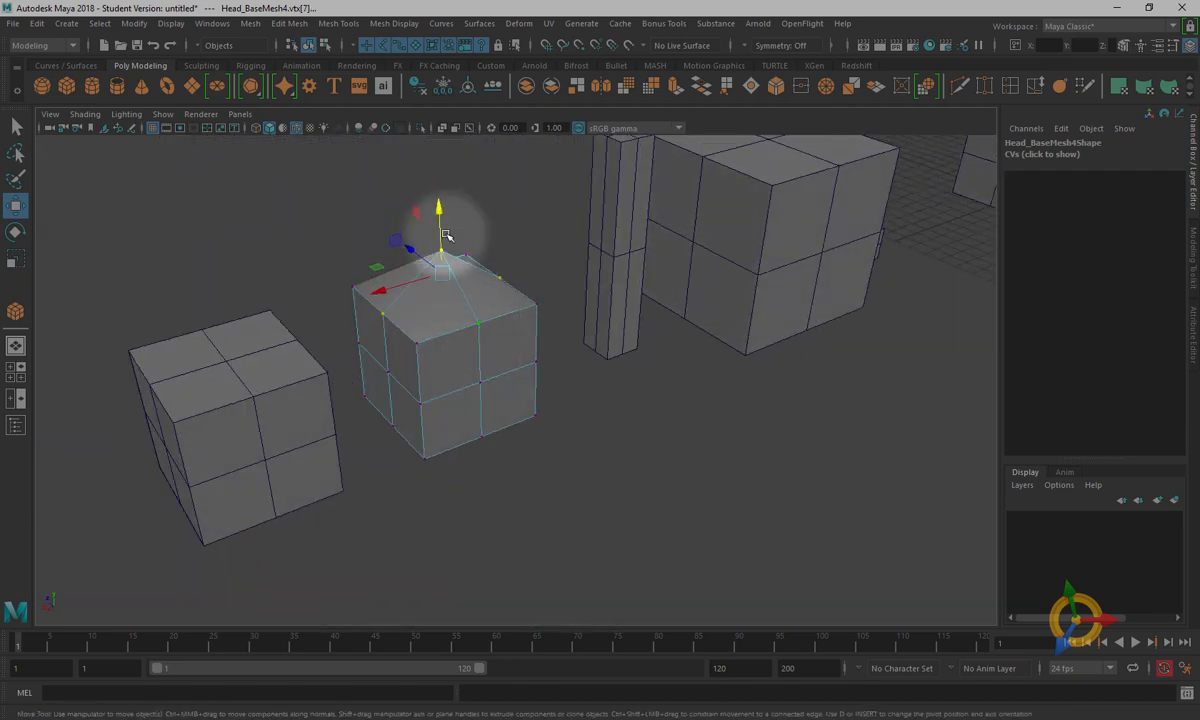
drag(423, 207, 712, 325)
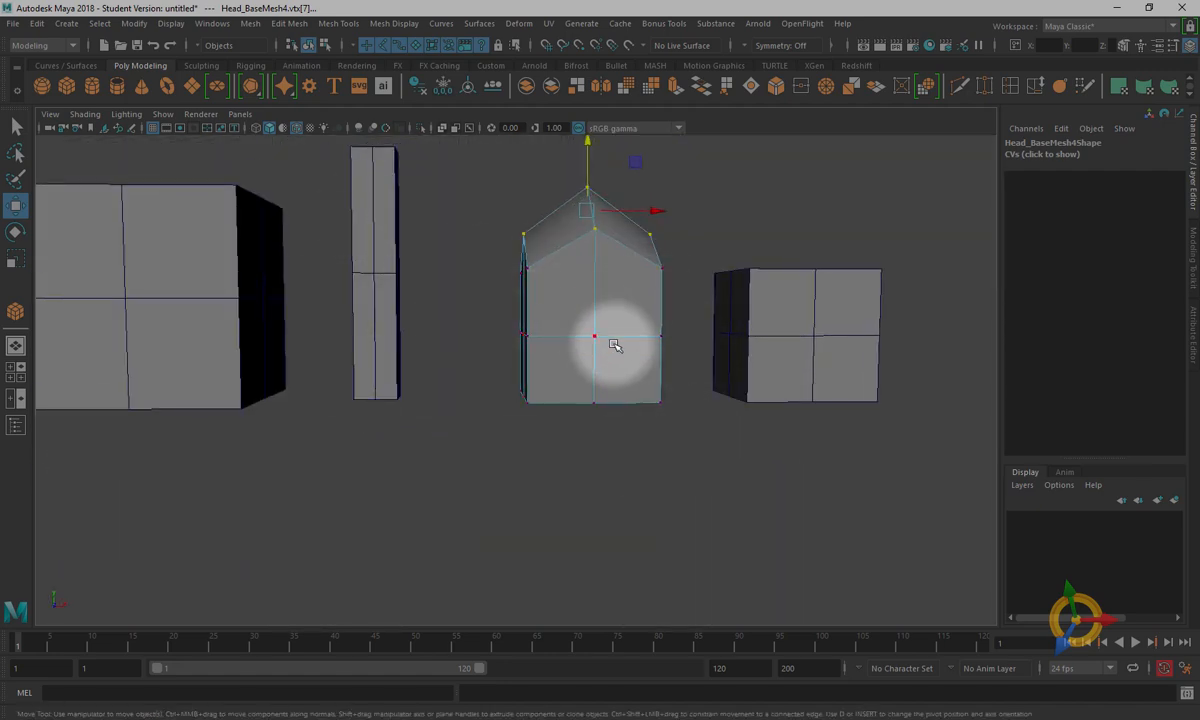
- Select the middle ring of vertices on Head_BaseMesh4 and scale it slightly outward in X and Z
alt+drag(710, 469, 392, 350)
alt+drag(496, 394, 565, 543)
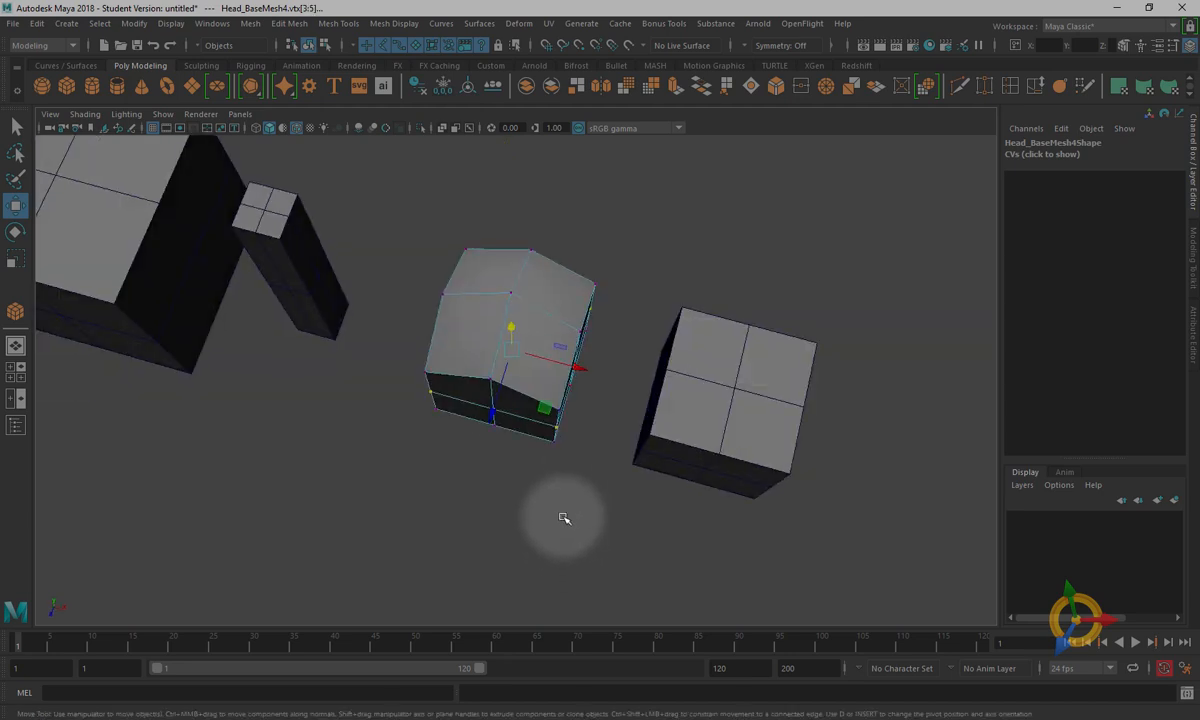
key(e)
key(r)
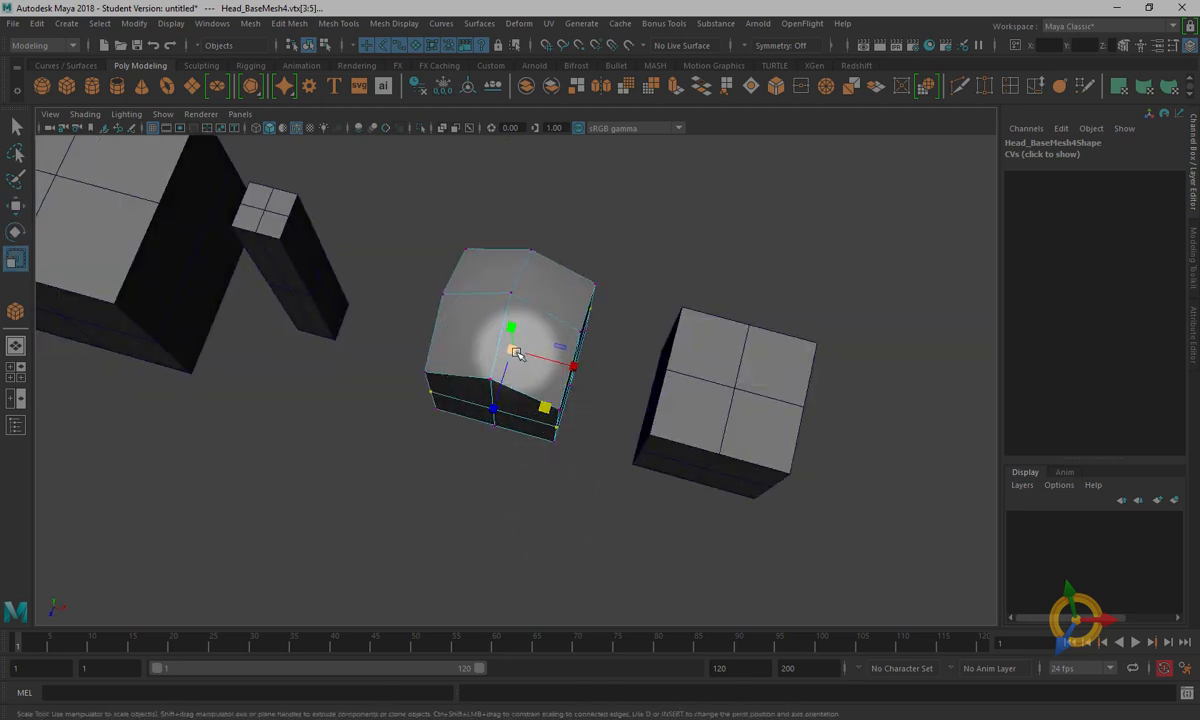
mouse_move(545, 408)
mouse_down()
mouse_move(564, 424)
mouse_move(557, 417)
mouse_up()
alt+drag(547, 484, 572, 418)
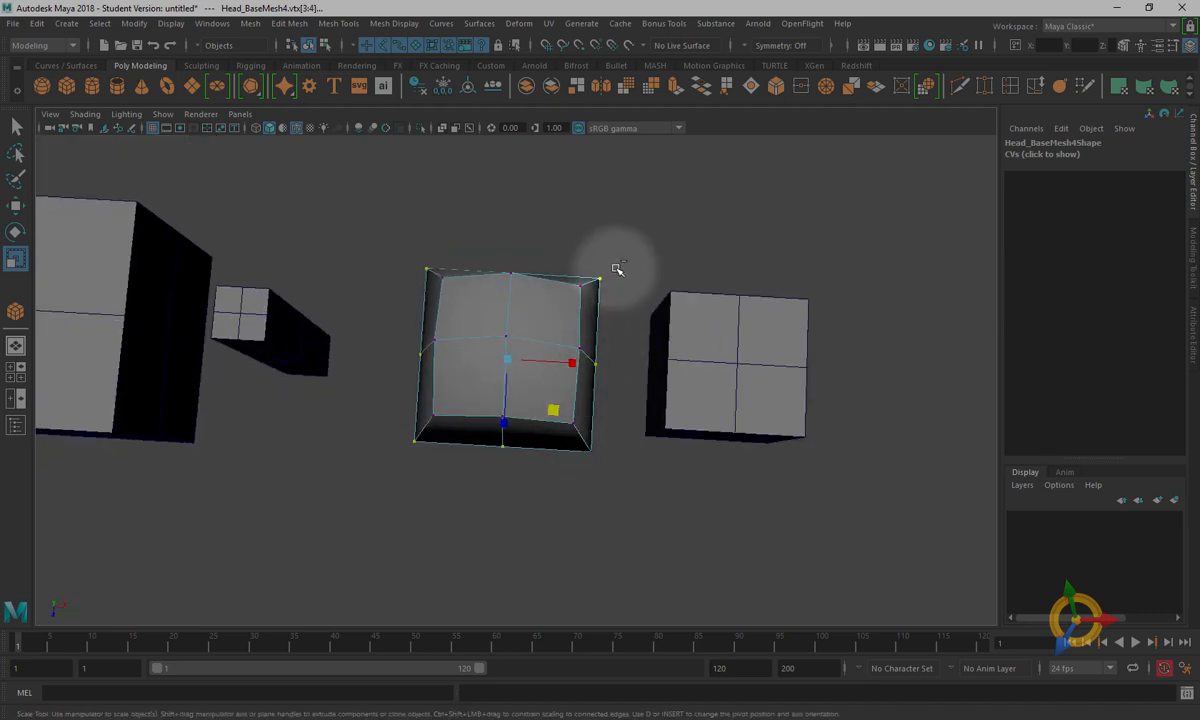
- Remove the corner vertices from the middle ring selection and scale the side-centre vertices outward into an octagonal outline
ctrl+click(430, 432)
drag(558, 415, 564, 421)
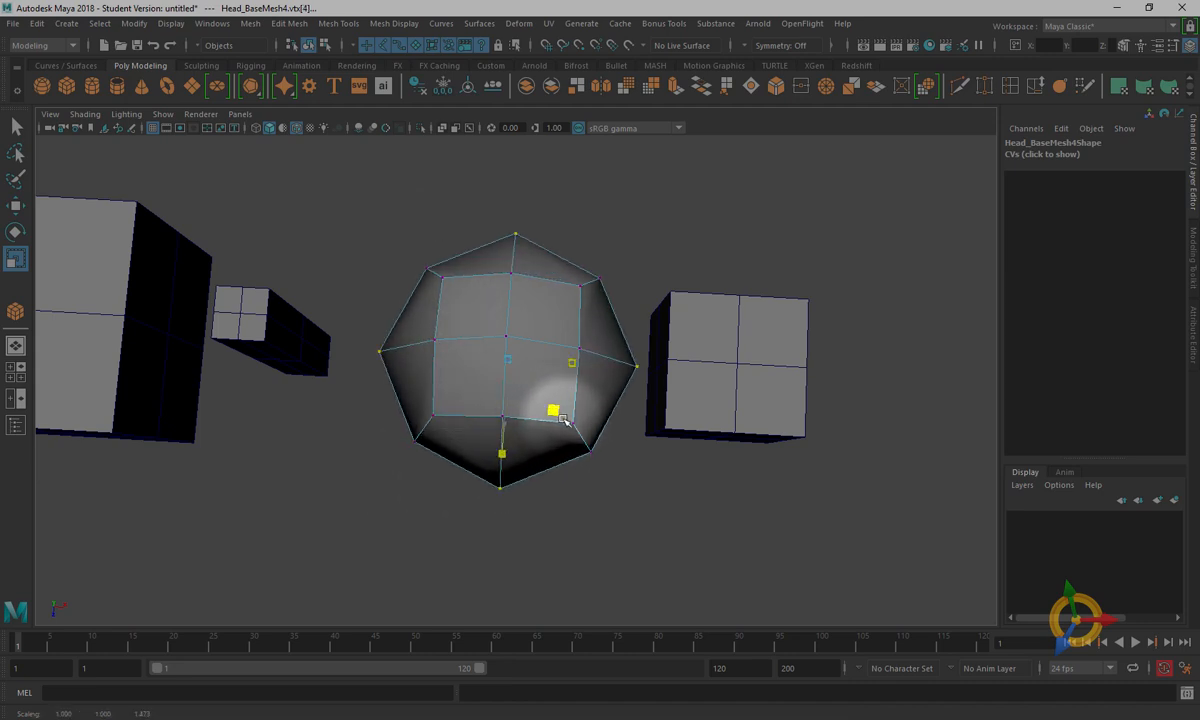
alt+drag(599, 491, 605, 501)
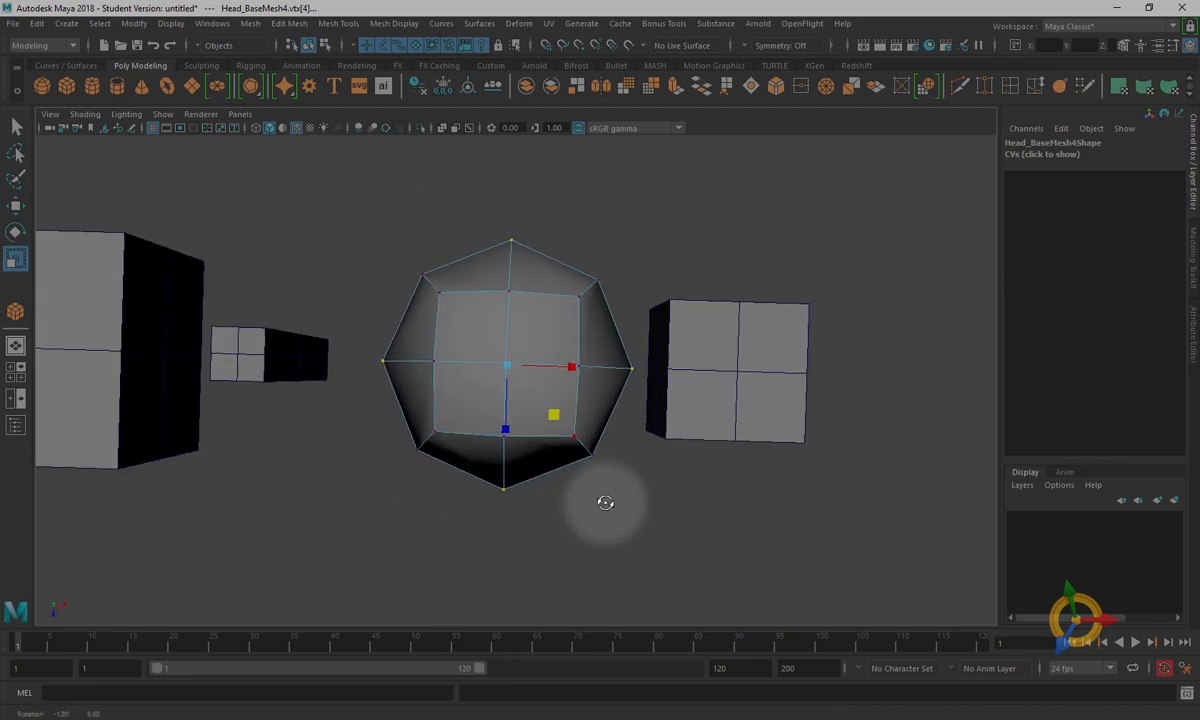
- Scale the edge-midpoint vertices around the top and then the bottom of Head_BaseMesh4 outward in X and Z to round both outlines
shift+click(507, 291)
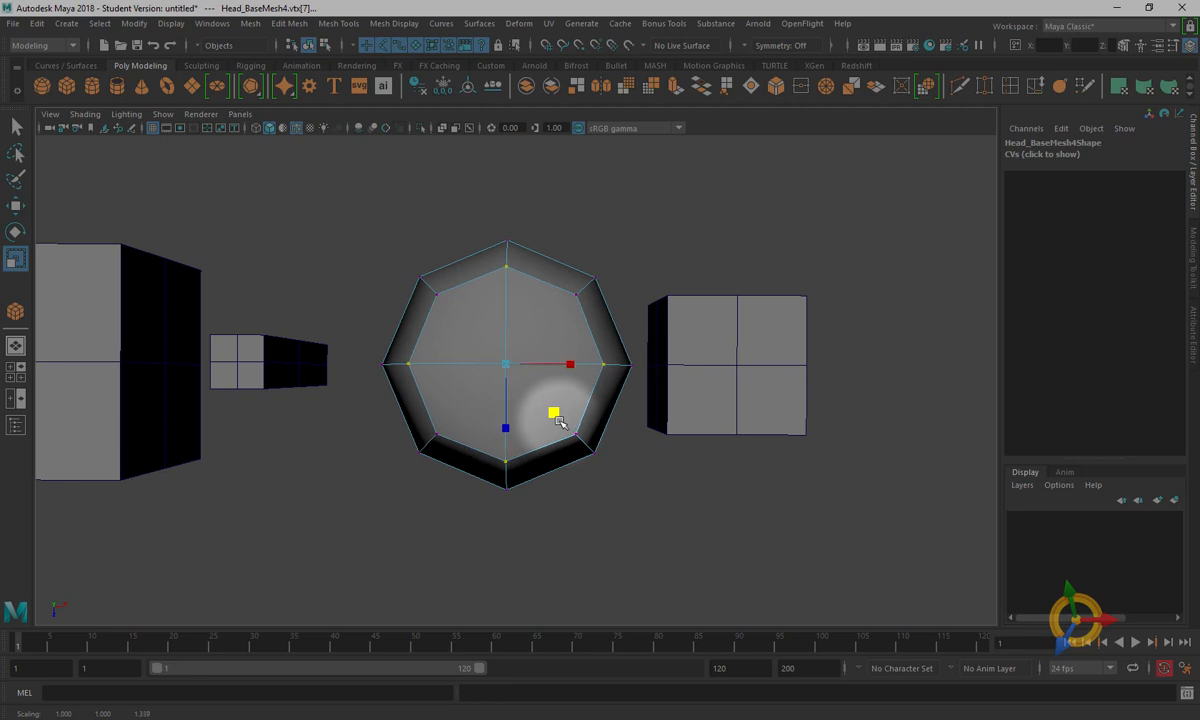
alt+drag(559, 421, 515, 365)
shift+click(557, 406)
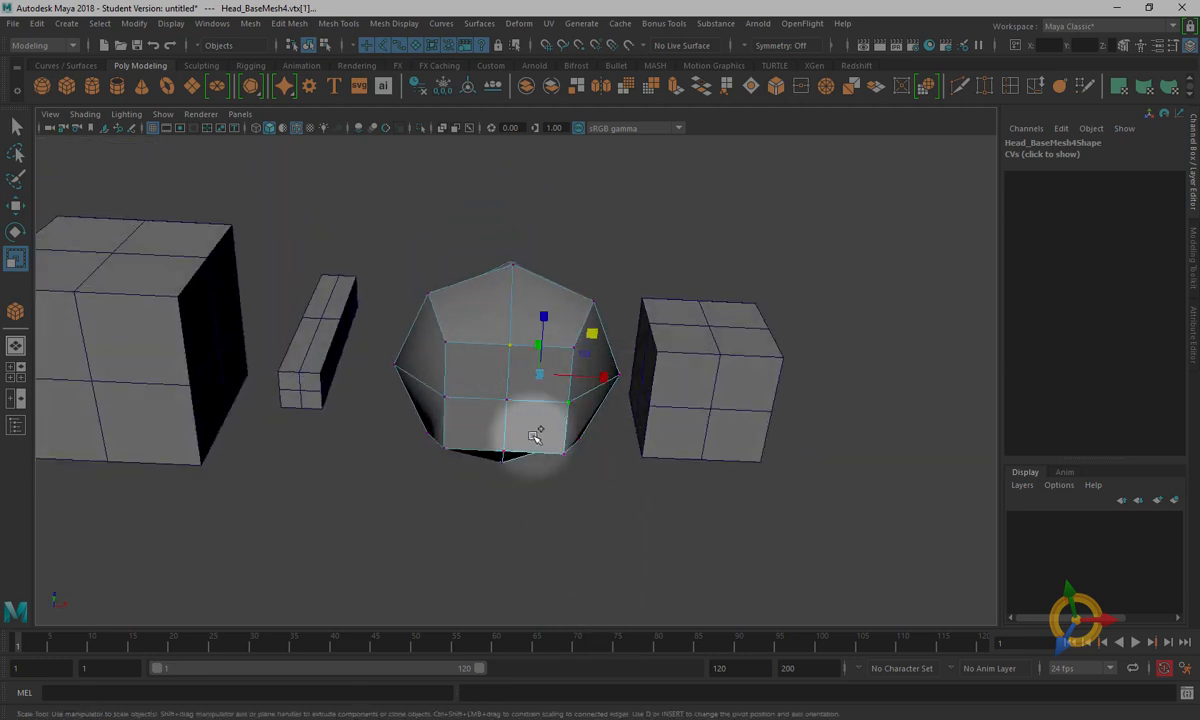
shift+click(505, 443)
shift+click(463, 398)
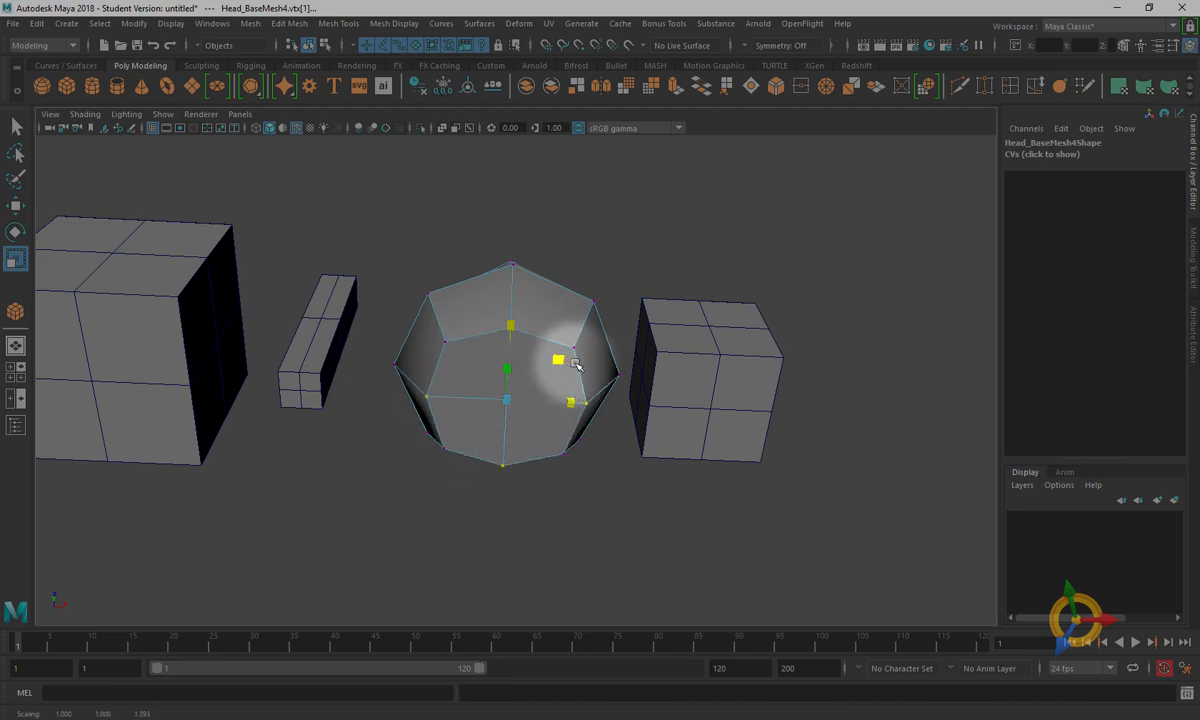
alt+drag(578, 366, 452, 400)
- Flatten the upper vertices of the rounded shape vertically, lower them slightly and clear the selection
drag(450, 210, 578, 341)
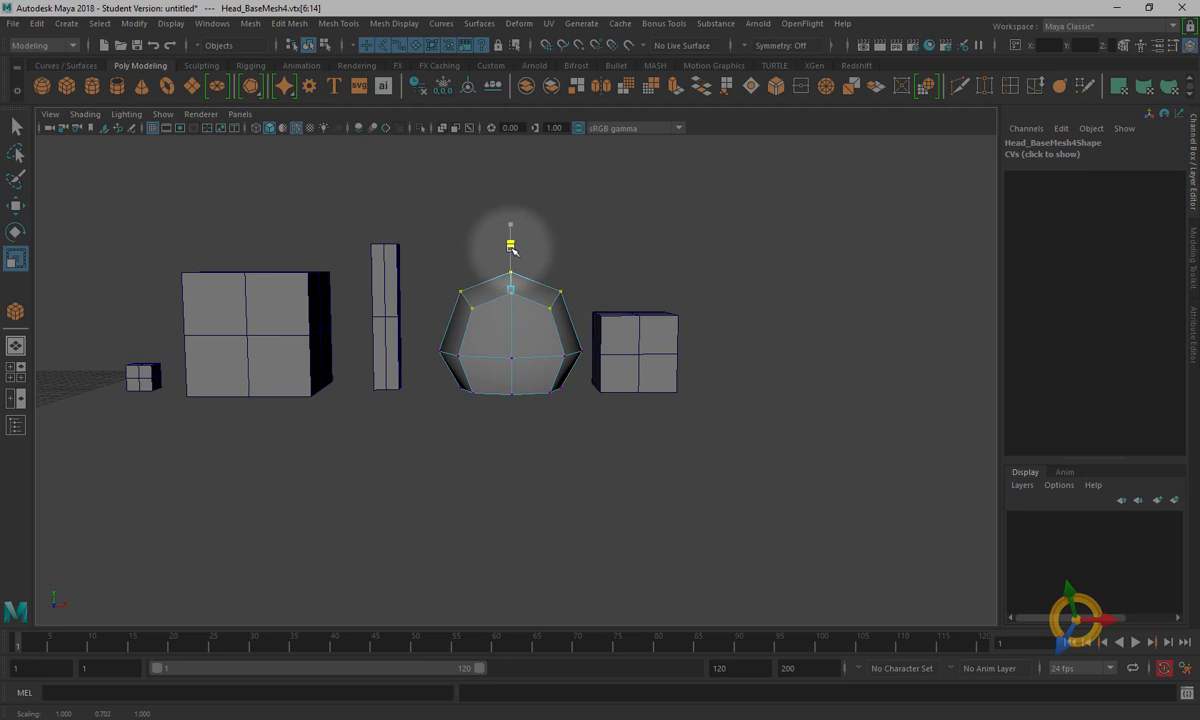
key(w)
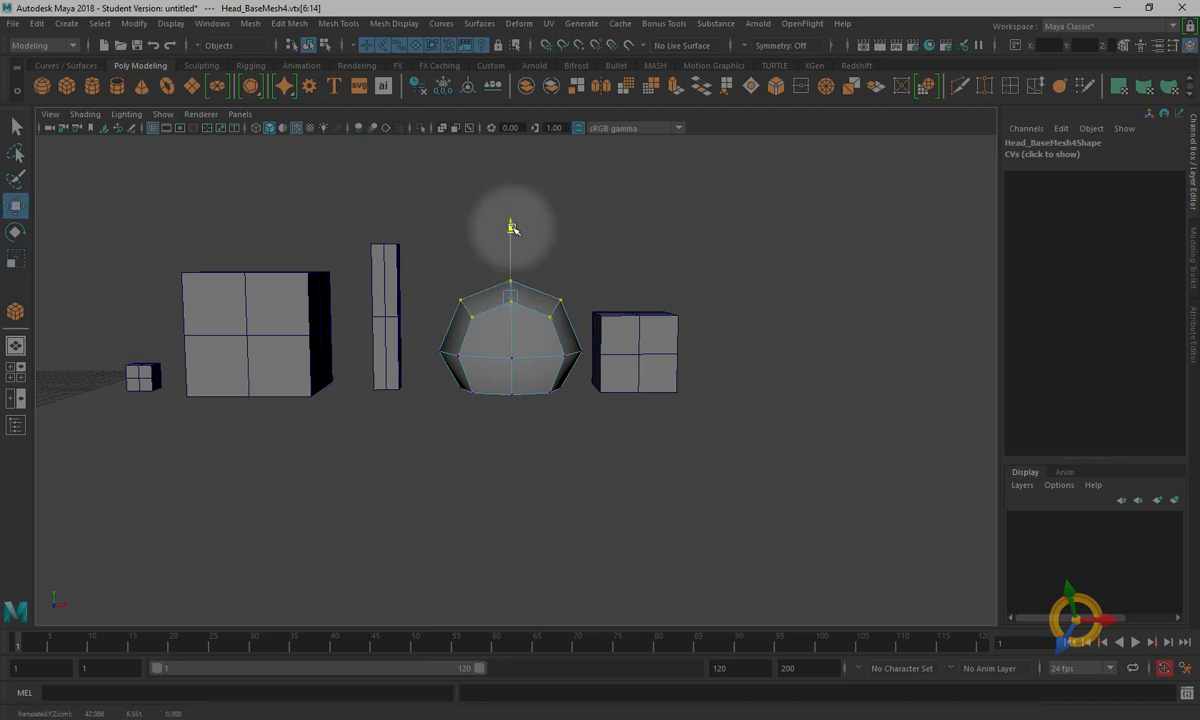
click(600, 228)
- Extrude the rear top face of the last cube in the row, Head_BaseMesh5, upward into a block, on the side away from the rounded shape
alt+drag(556, 350, 560, 386)
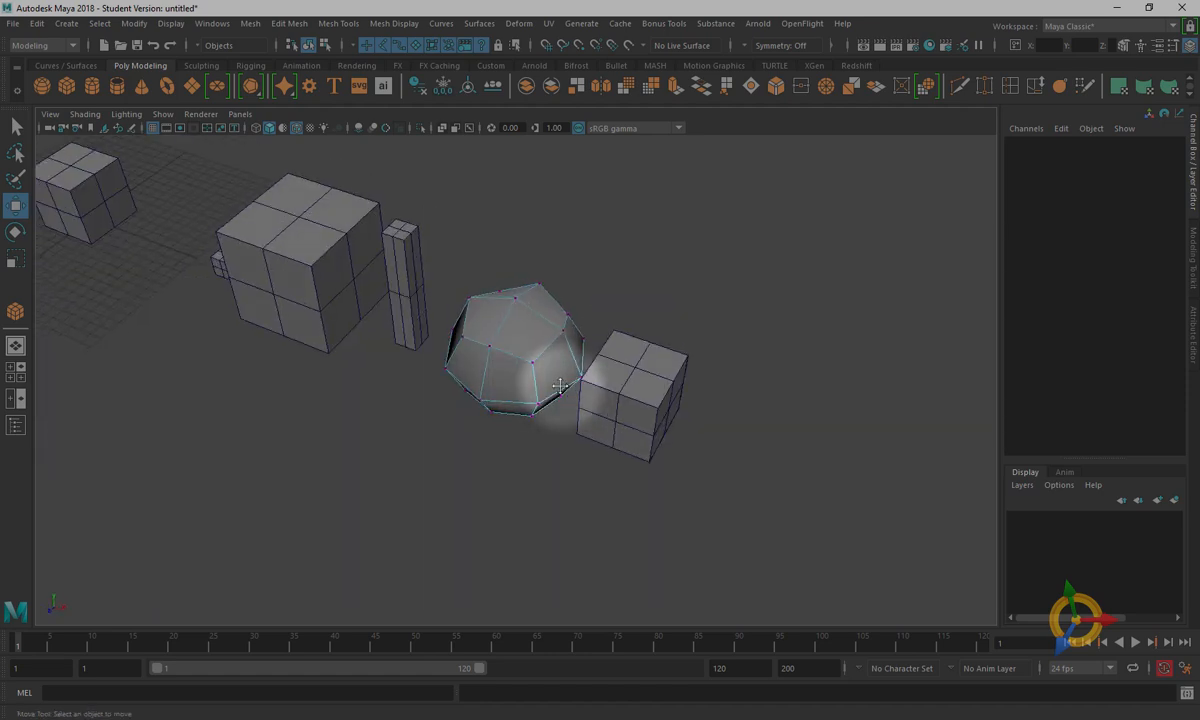
alt+middle_drag(560, 386, 450, 342)
scroll(514, 322, up, 5)
alt+drag(541, 337, 485, 340)
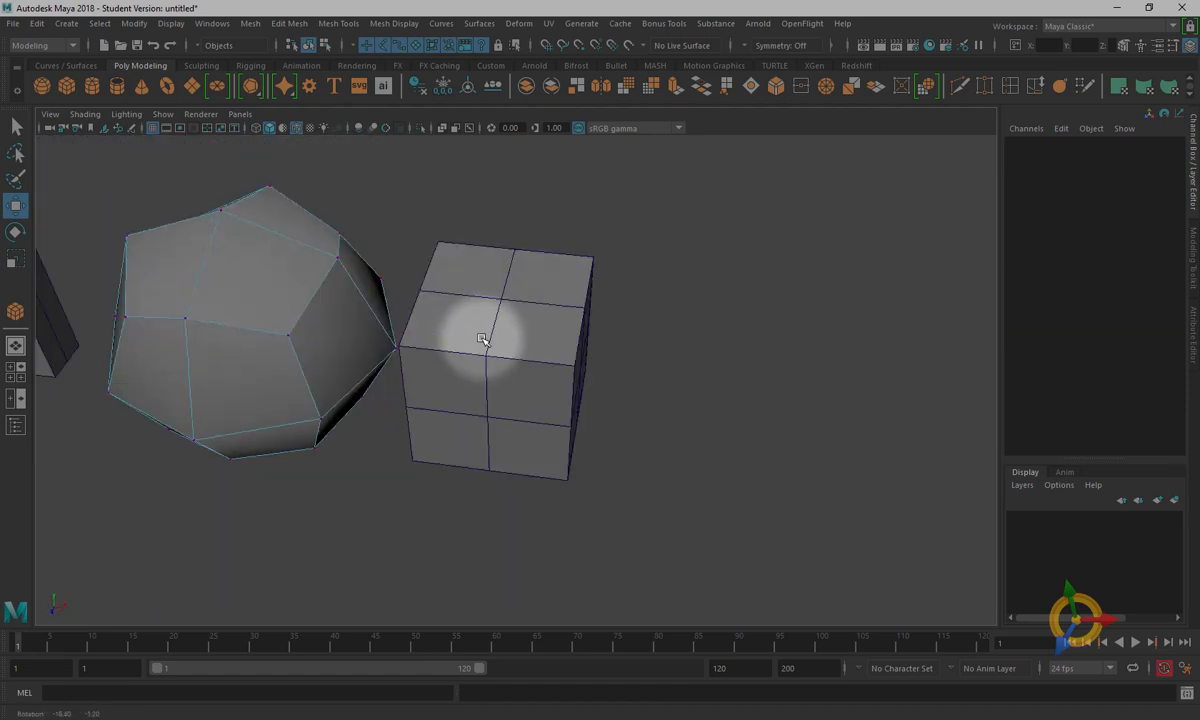
click(575, 284)
right_drag(563, 283, 612, 385)
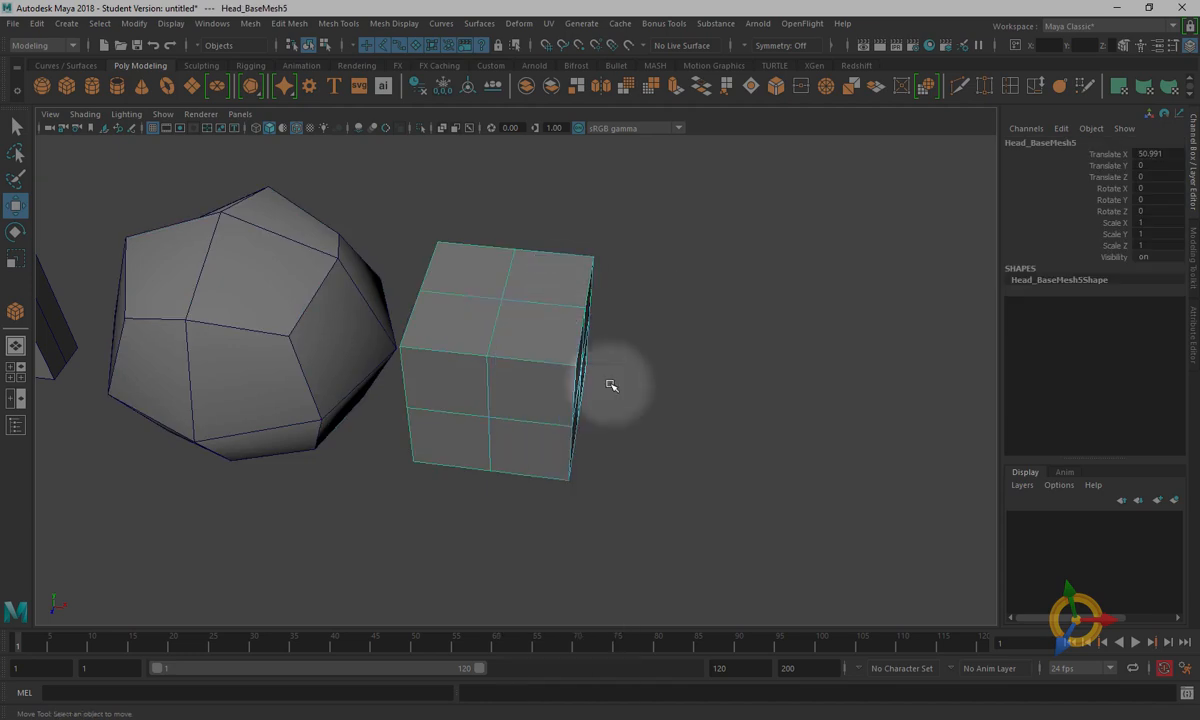
click(571, 276)
alt+drag(646, 410, 533, 183)
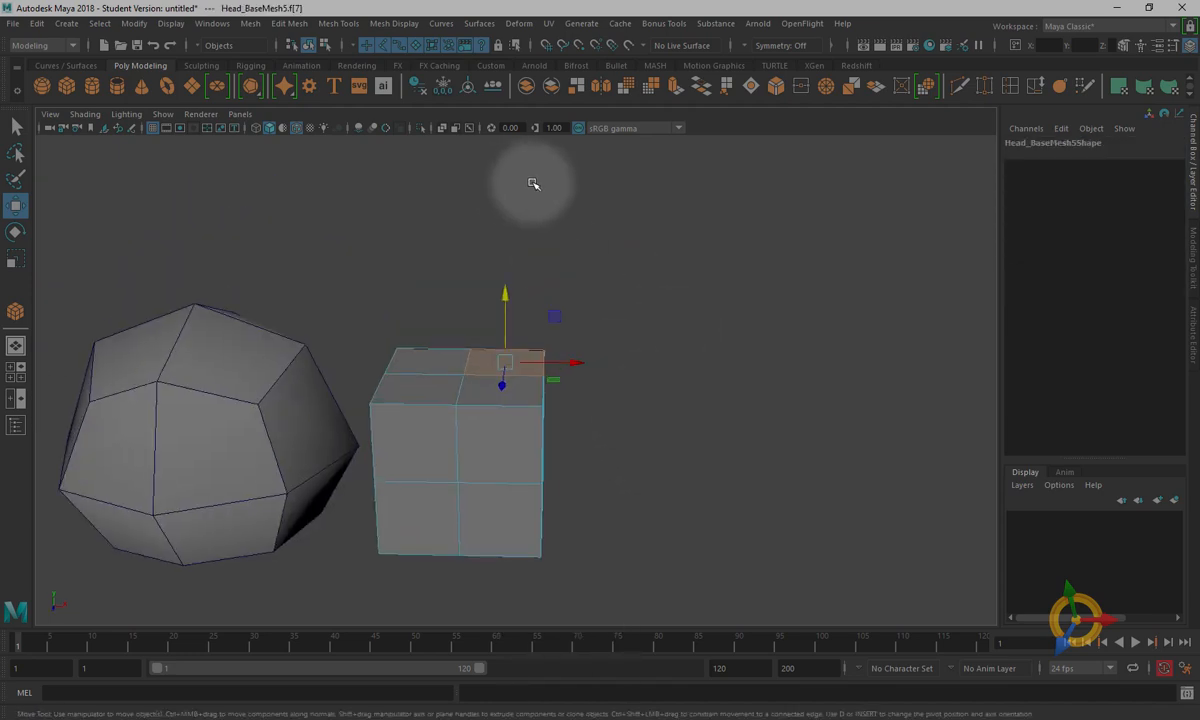
click(676, 85)
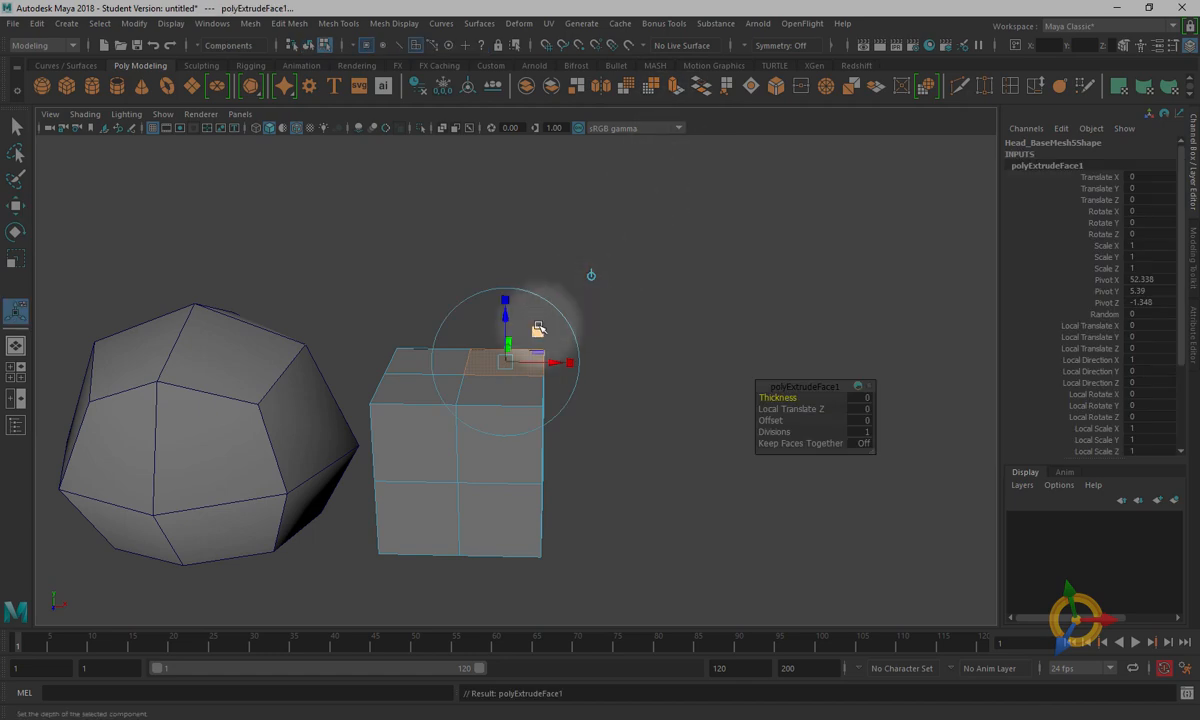
drag(509, 316, 507, 214)
key(q)
click(849, 546)
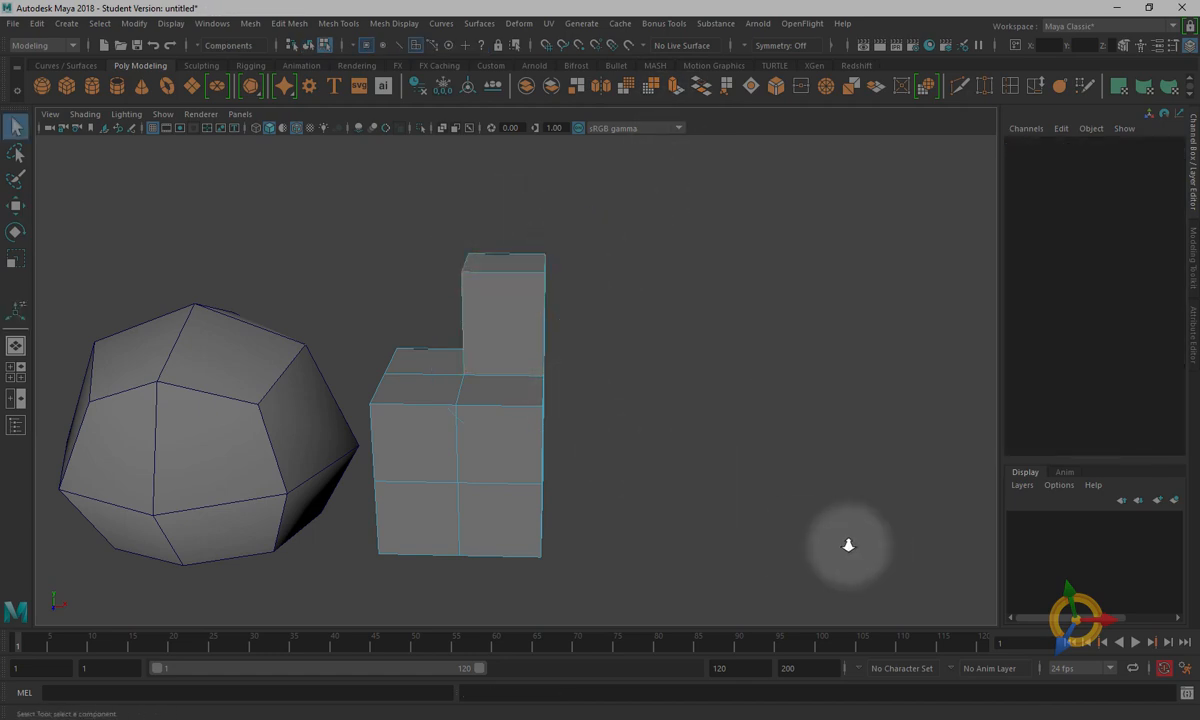
- Return the extruded cube to Object Mode and clear the selection
alt+right_drag(849, 546, 650, 505)
alt+middle_drag(650, 505, 962, 490)
alt+right_drag(962, 490, 600, 470)
alt+middle_drag(600, 470, 726, 463)
alt+right_drag(726, 463, 717, 438)
right_drag(730, 335, 805, 303)
click(839, 506)
- Examine the whole row of shapes and compare the scale values of the small cube, thin column, rounded shape and extruded cube
alt+middle_drag(524, 420, 467, 406)
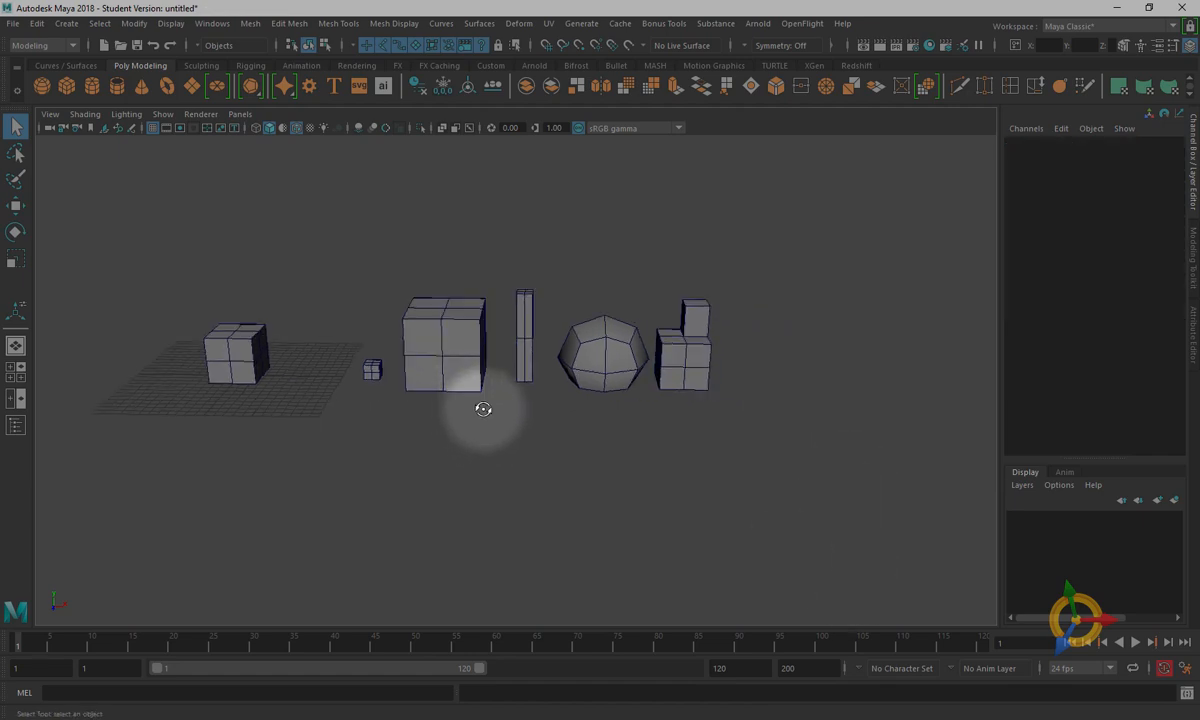
alt+drag(482, 410, 506, 407)
alt+middle_drag(506, 407, 568, 392)
alt+right_drag(544, 386, 567, 427)
alt+middle_drag(567, 427, 552, 430)
alt+drag(552, 430, 568, 420)
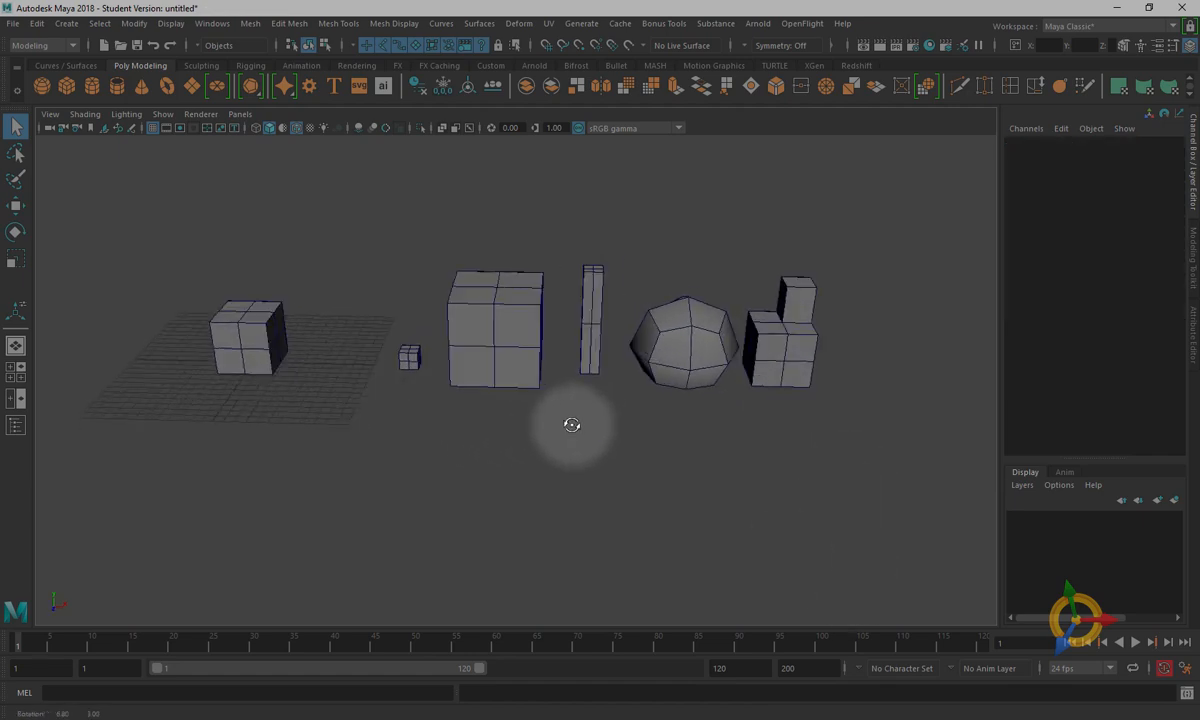
drag(865, 228, 372, 455)
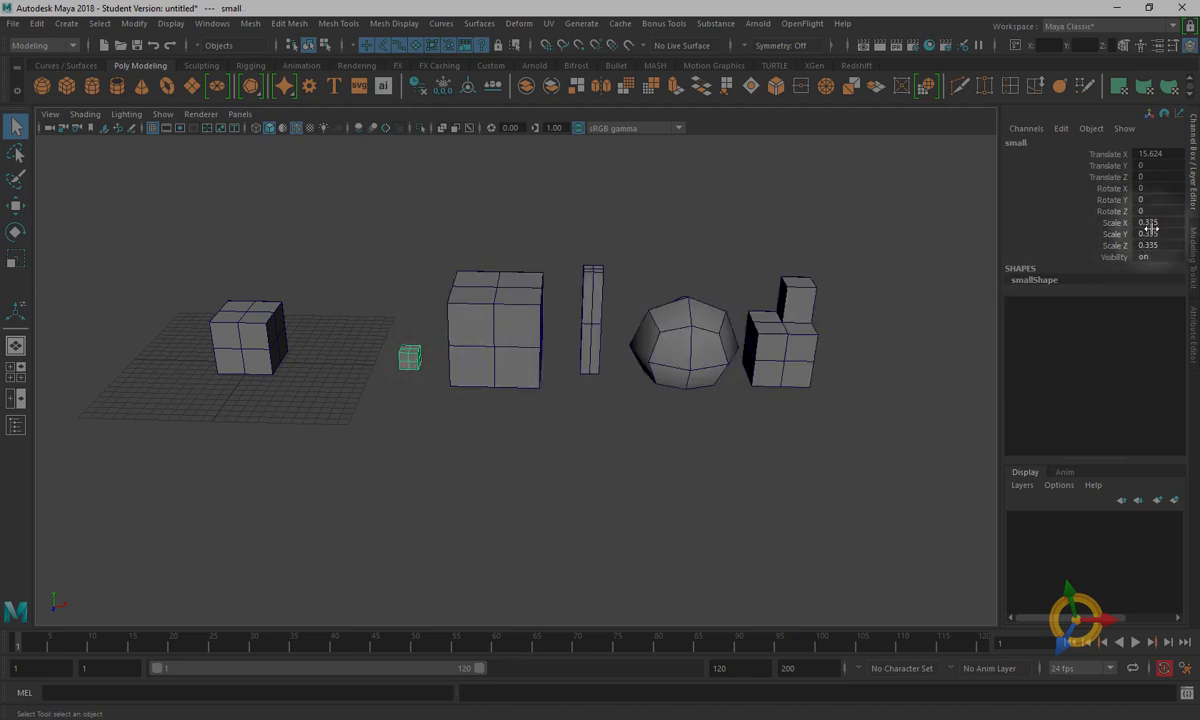
click(593, 306)
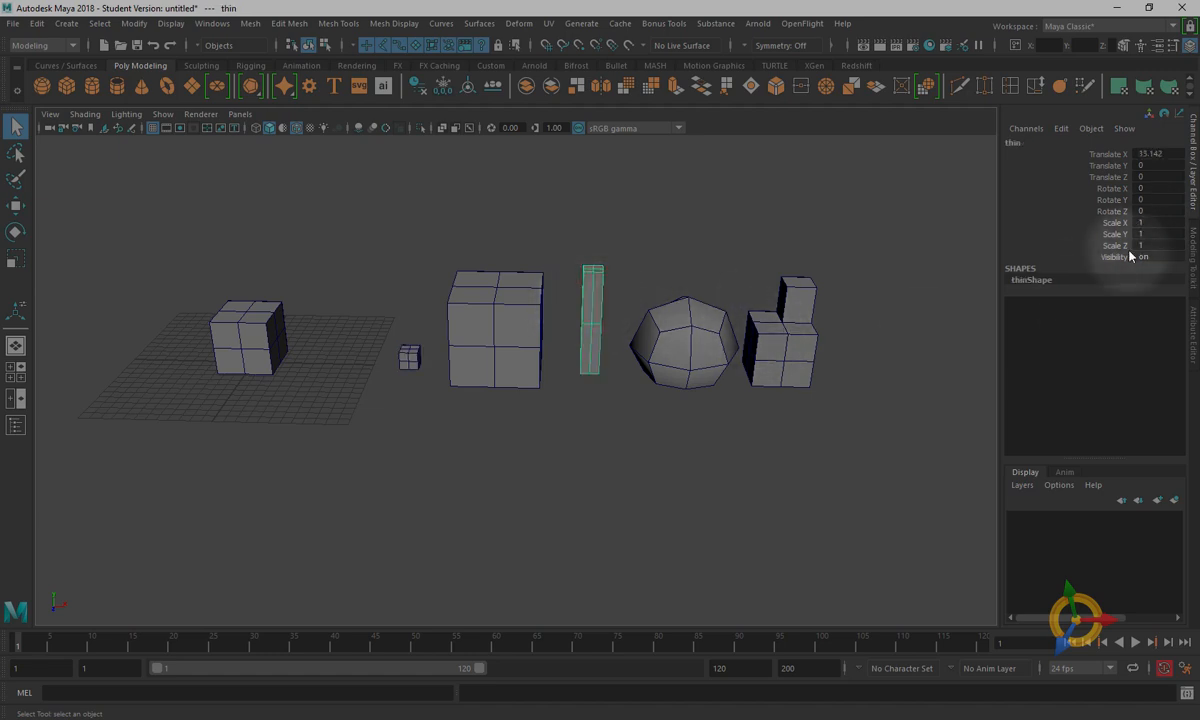
click(697, 338)
click(799, 324)
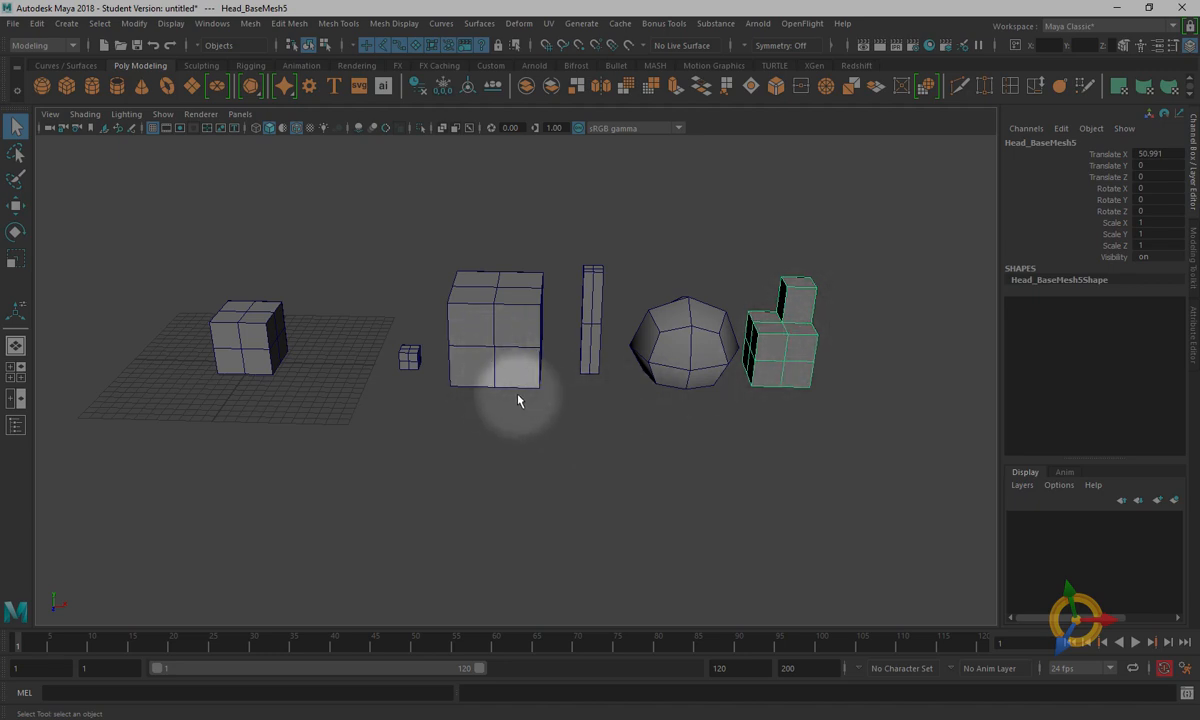
- Freeze the scale of the small cube
click(409, 358)
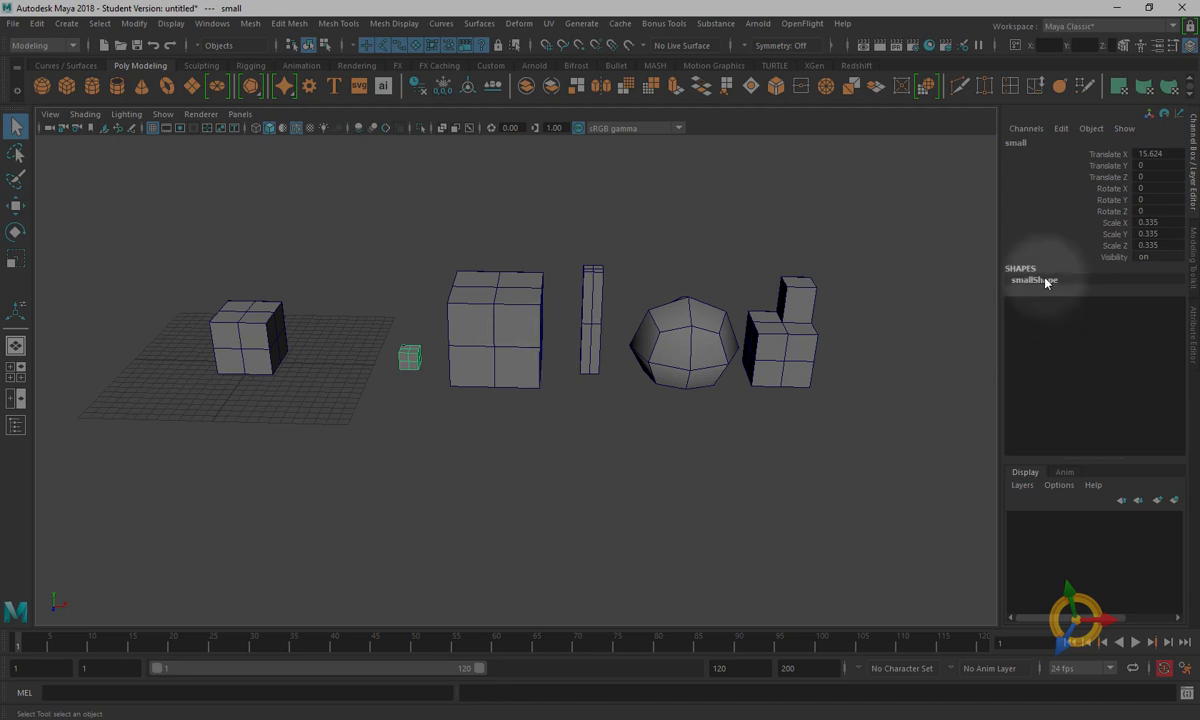
click(1115, 233)
right_click(1120, 235)
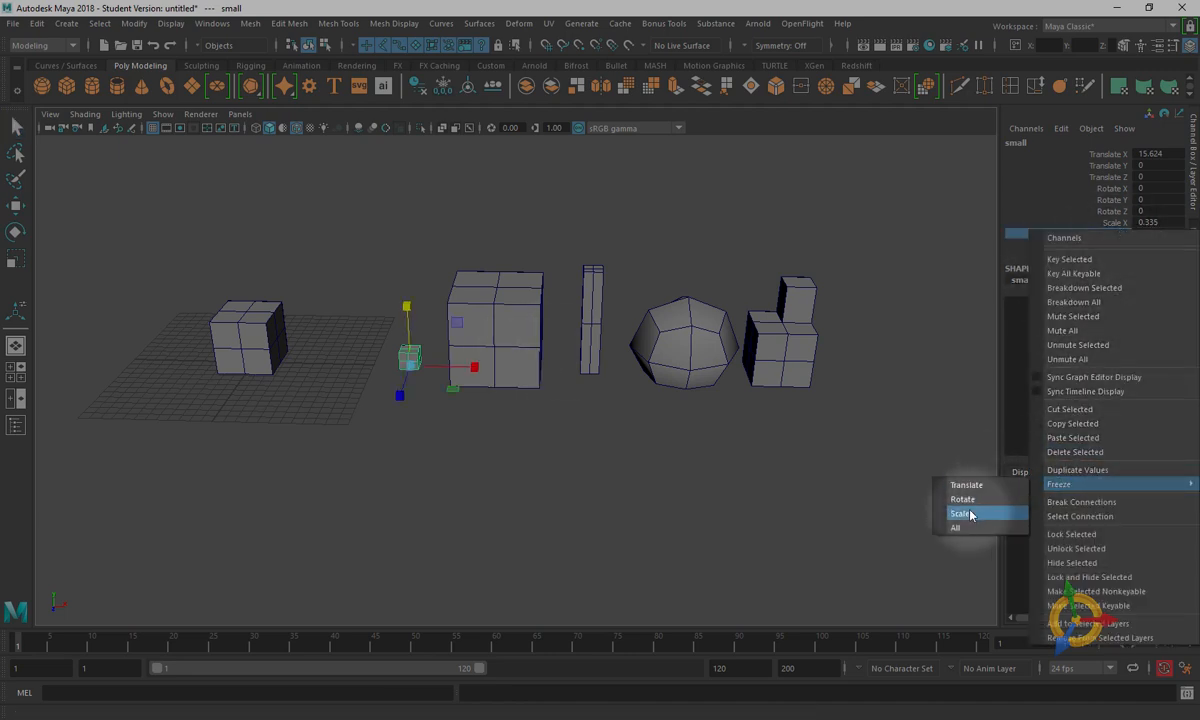
click(966, 513)
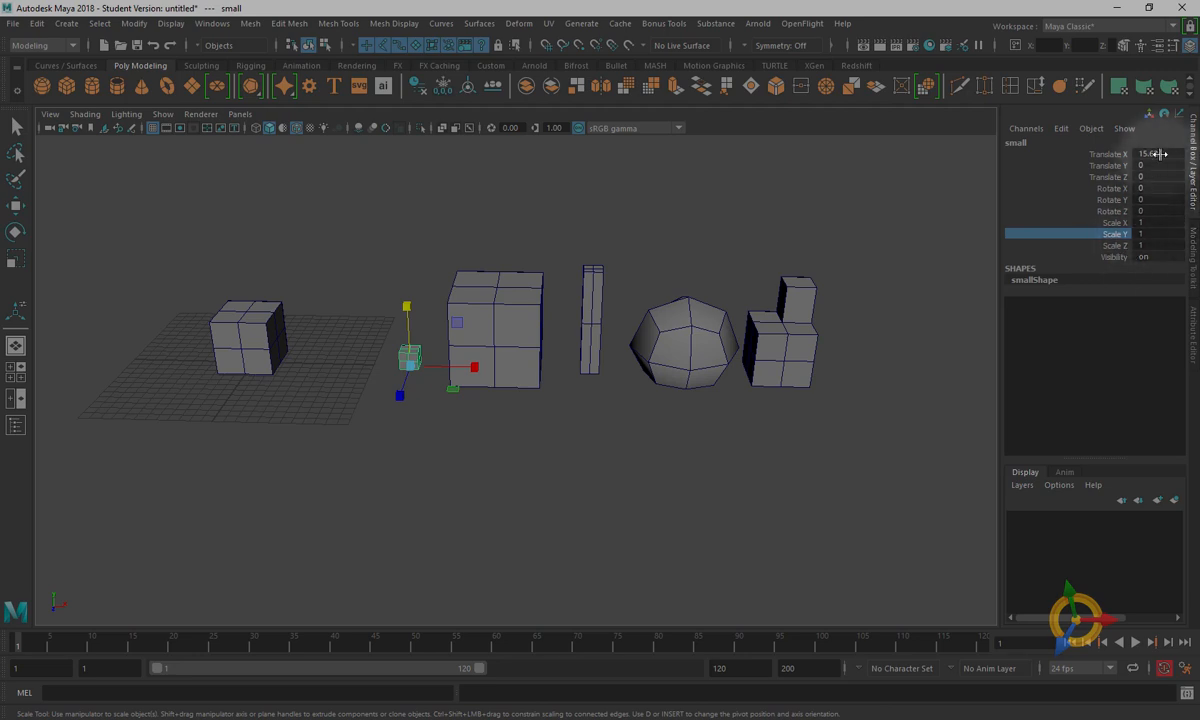
- Freeze the scale of the big cube and clear the selection
click(490, 328)
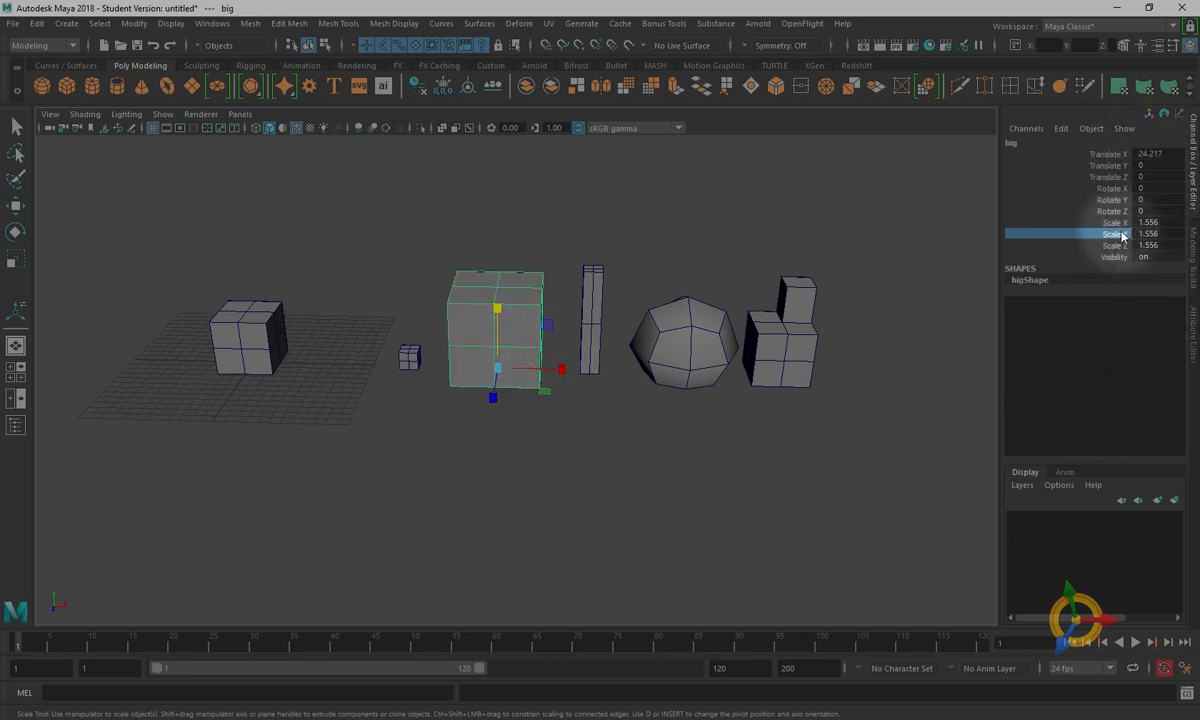
right_click(1043, 232)
mouse_move(1060, 485)
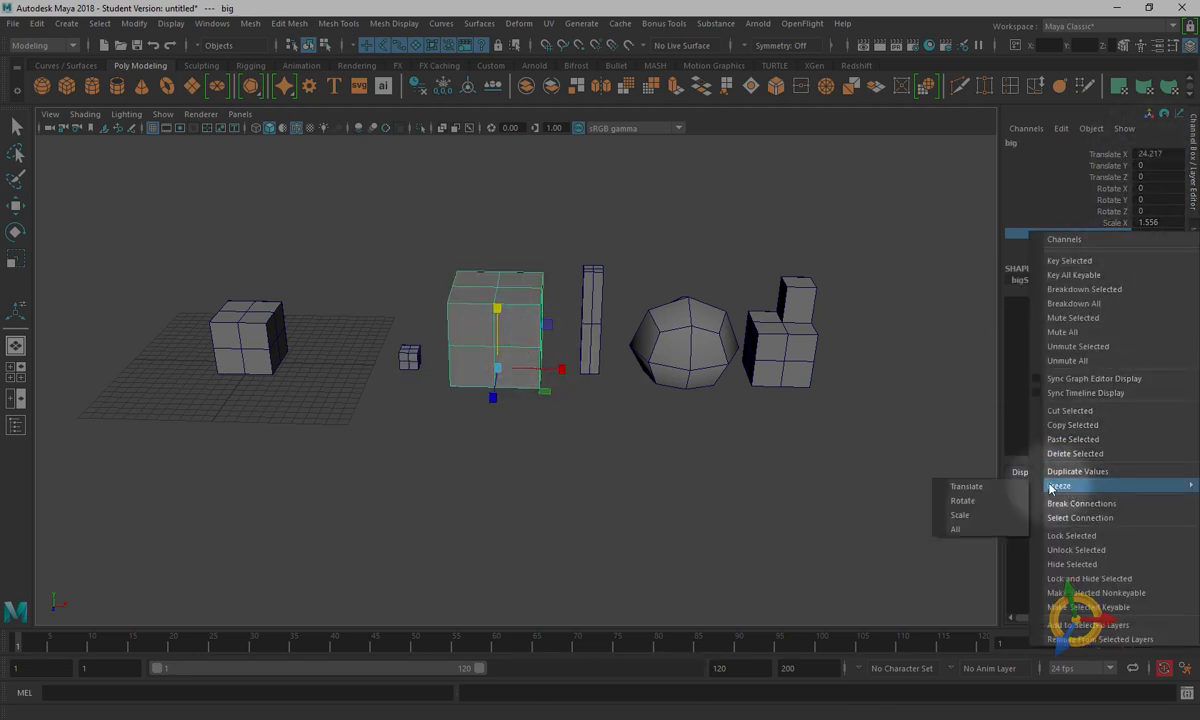
click(979, 515)
click(806, 544)
- Examine the full row of shapes and check the channel values of the big cube and the thin column
alt+drag(806, 544, 797, 470)
mouse_move(672, 470)
alt+mouse_down()
mouse_move(688, 431)
mouse_move(668, 449)
alt+mouse_up()
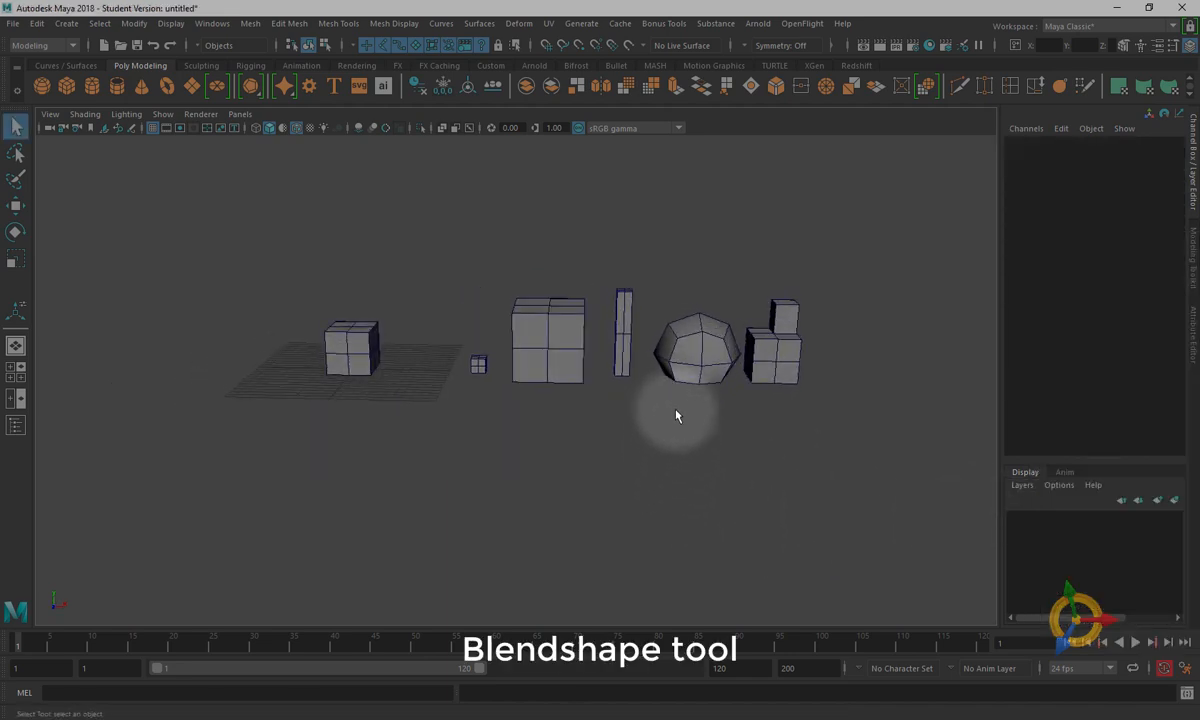
alt+right_drag(677, 414, 767, 472)
alt+drag(767, 476, 711, 487)
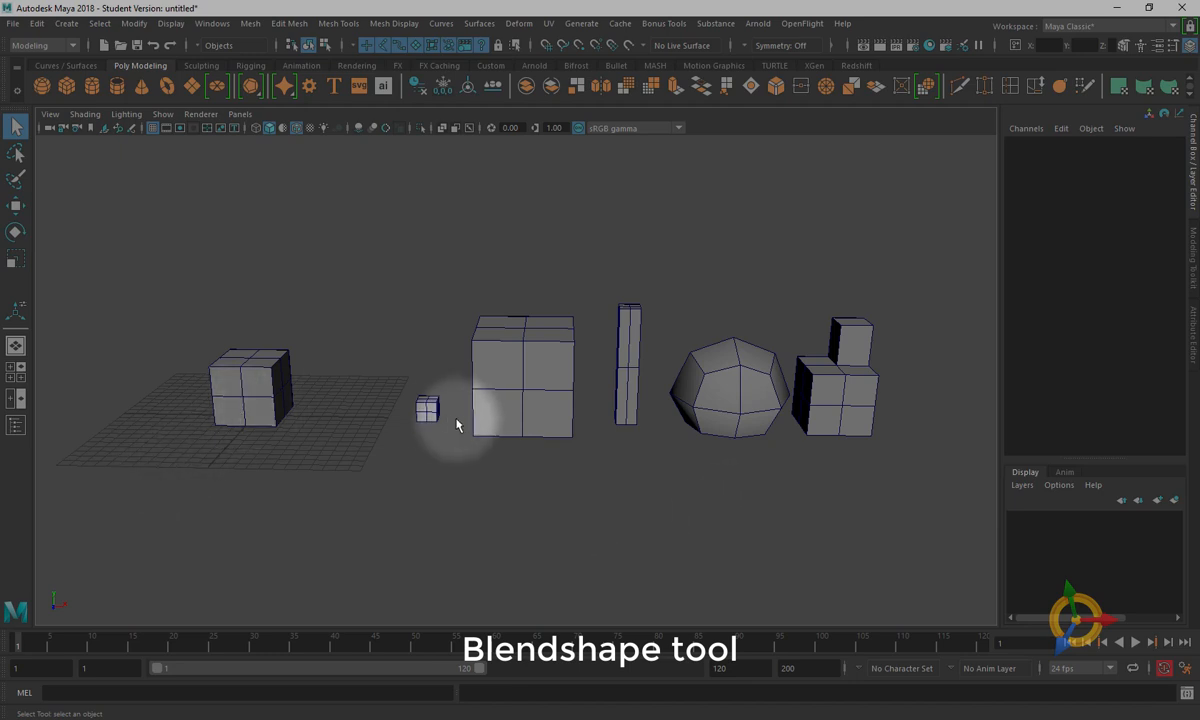
click(519, 403)
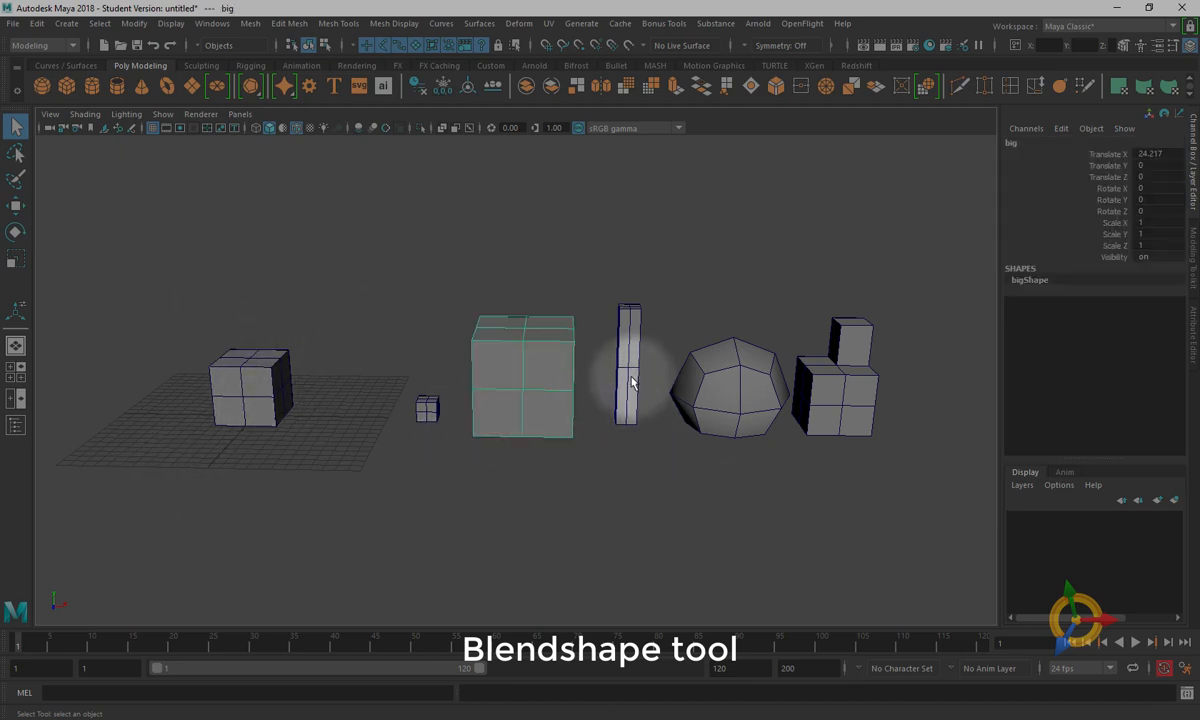
click(630, 380)
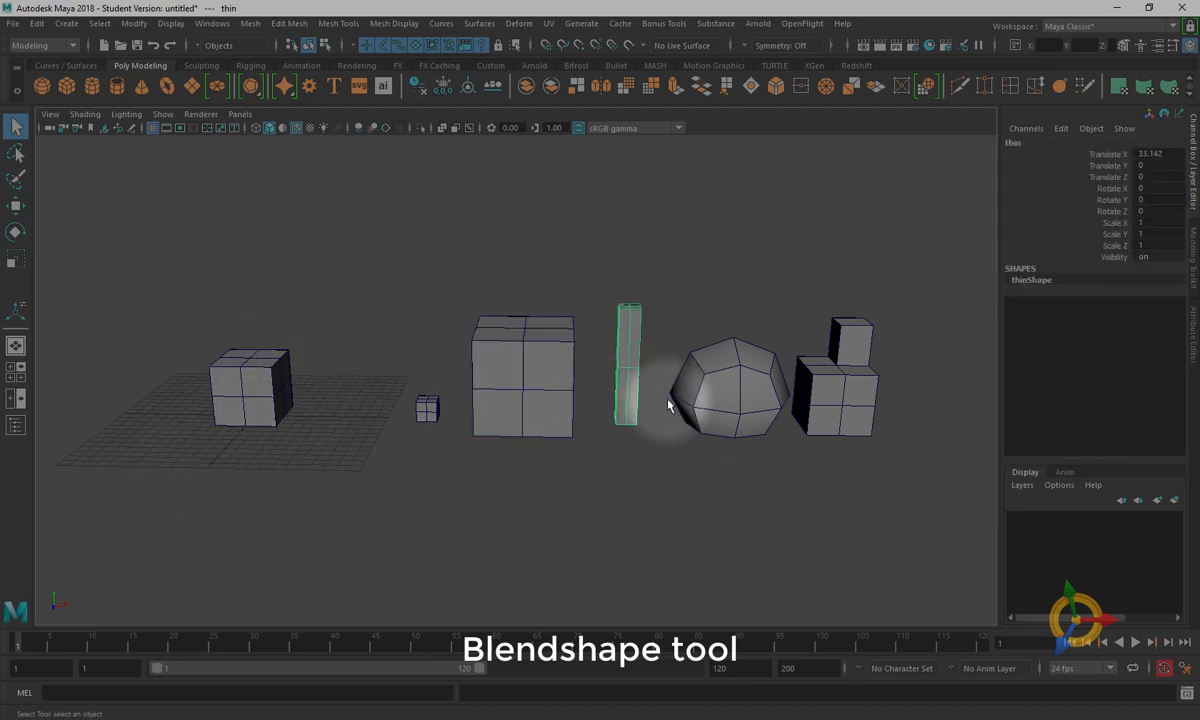
- Rename the rounded shape as sphere
click(737, 384)
double_click(1053, 146)
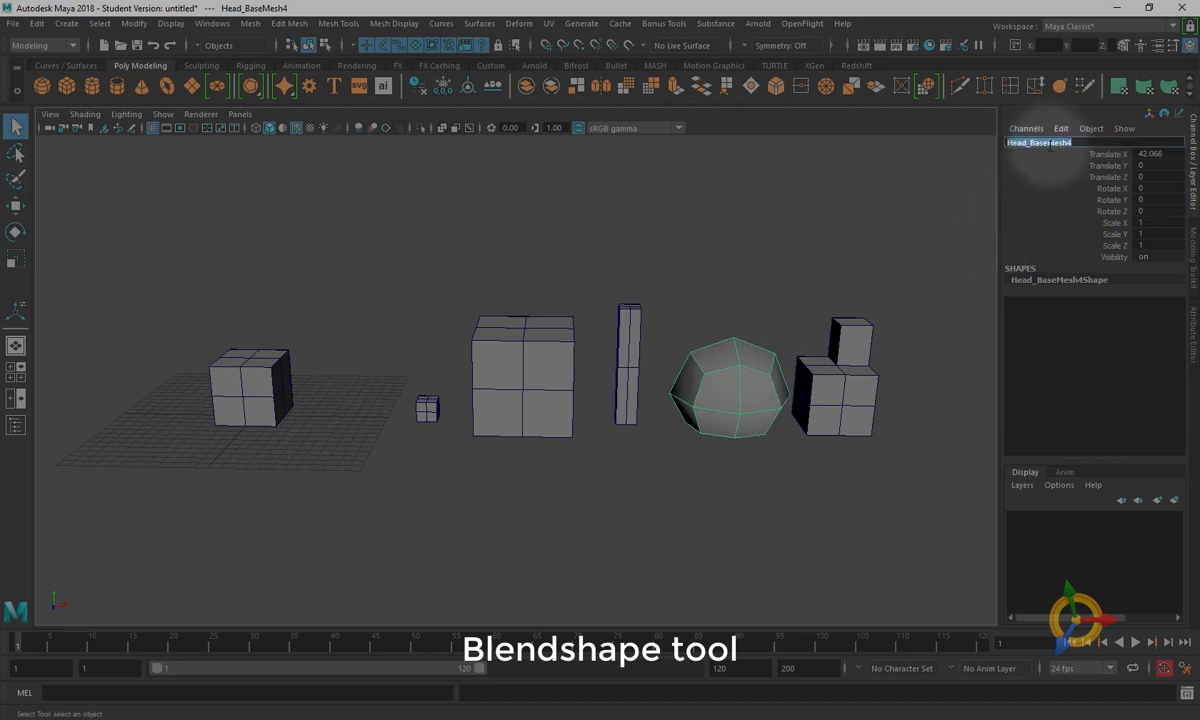
text(sphere)
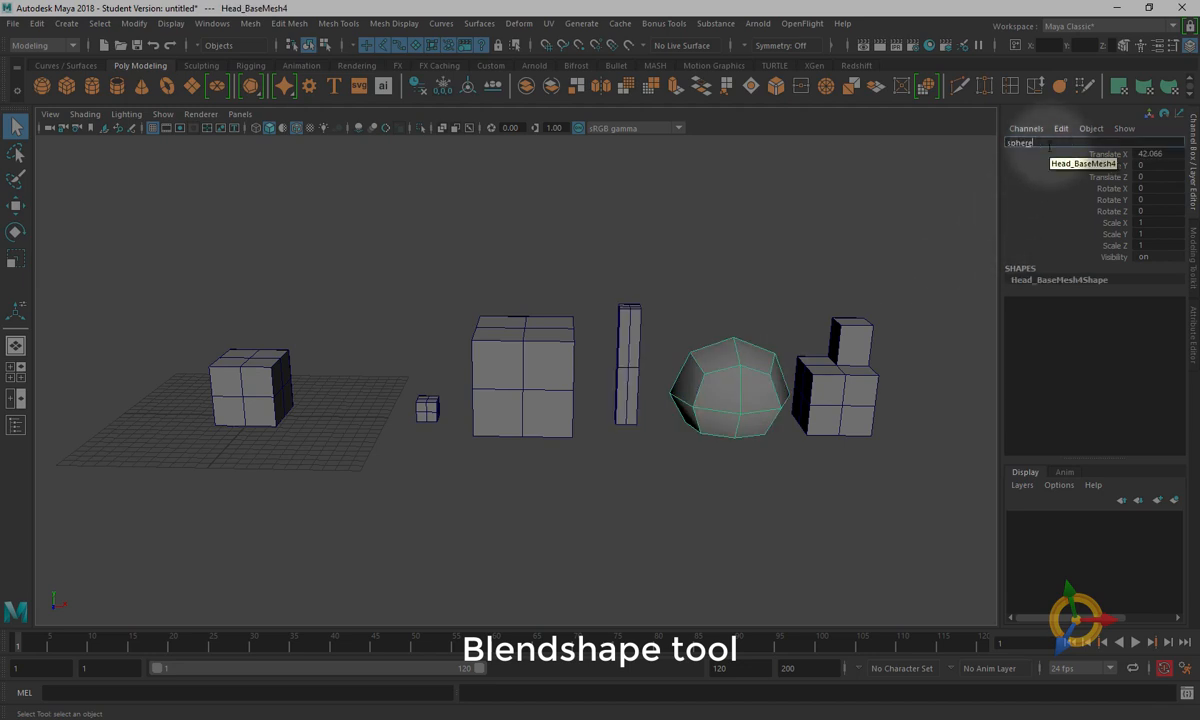
key(Return)
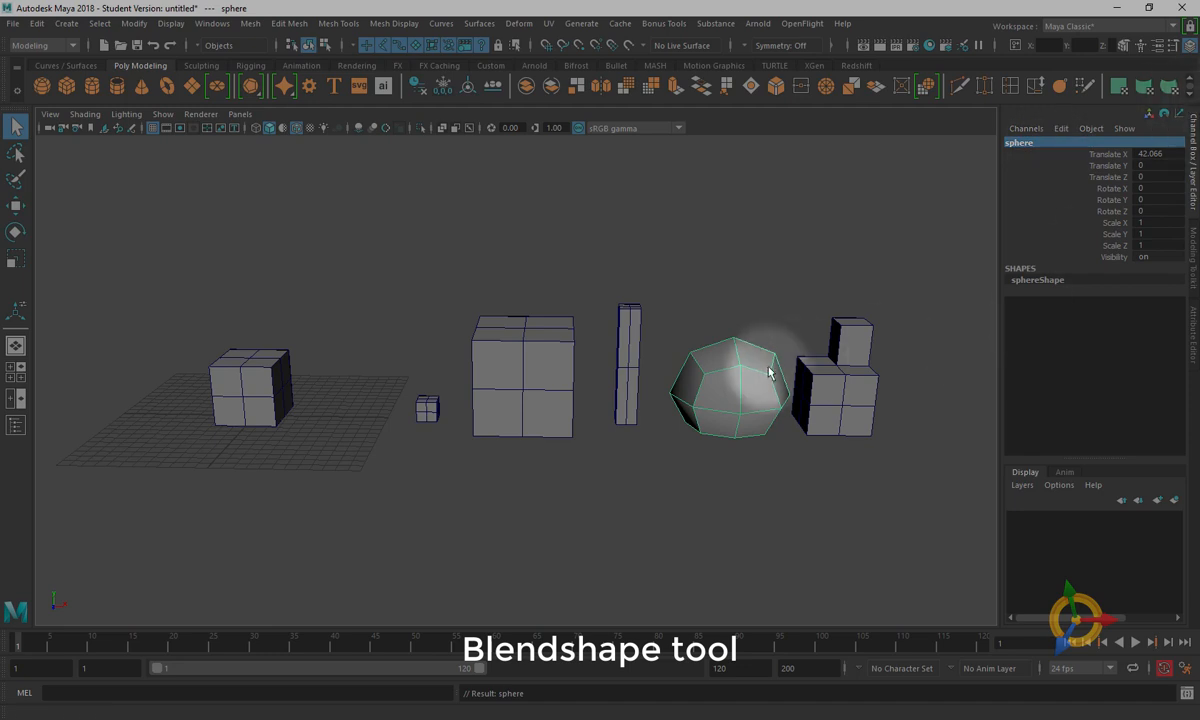
- Rename the cube with the raised block as extrude and clear the selection
click(848, 378)
double_click(1068, 146)
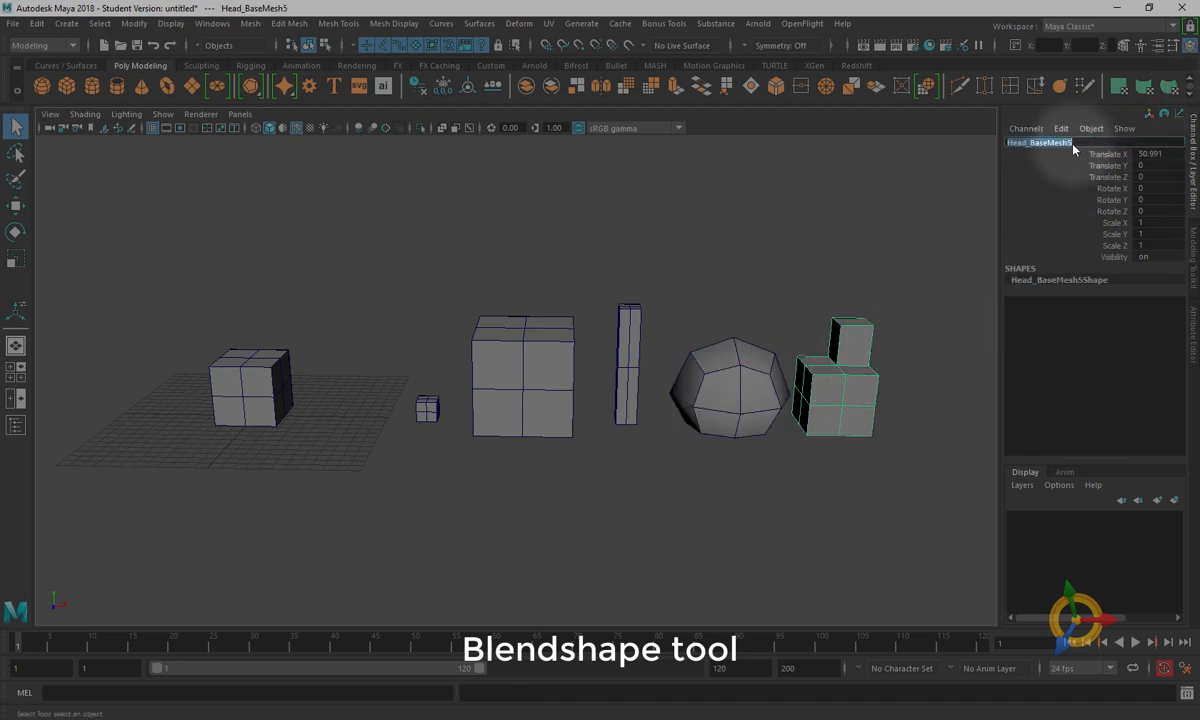
text(extrude)
key(Return)
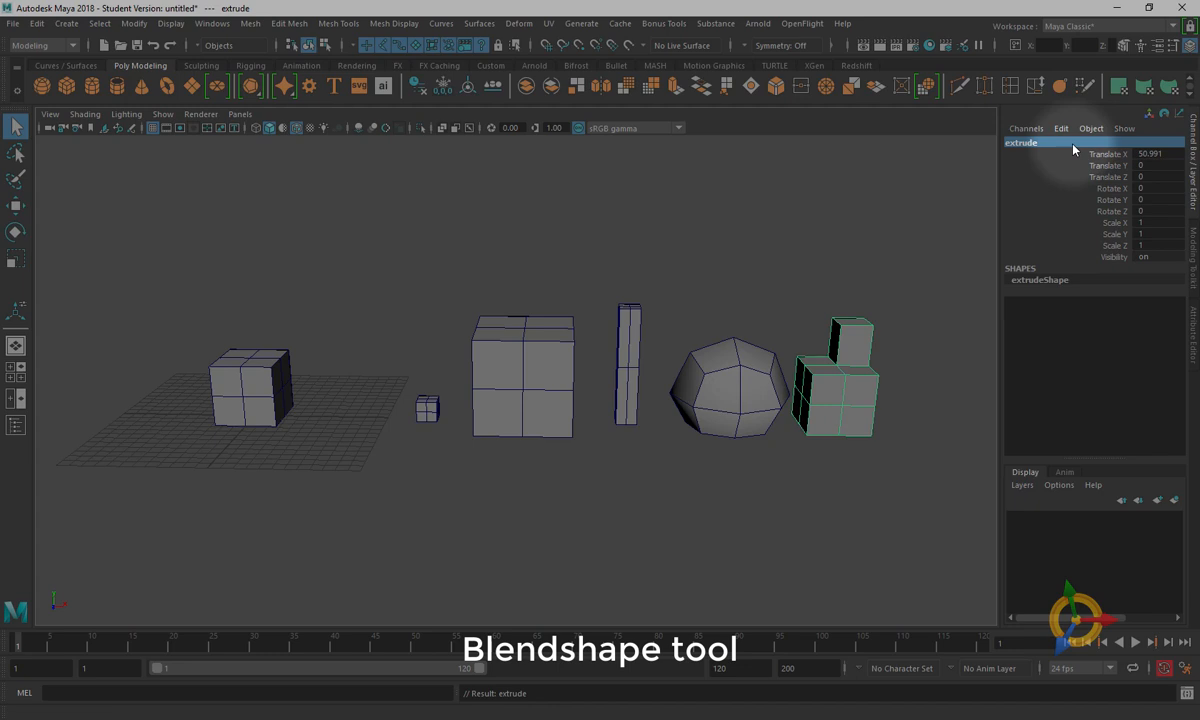
click(816, 224)
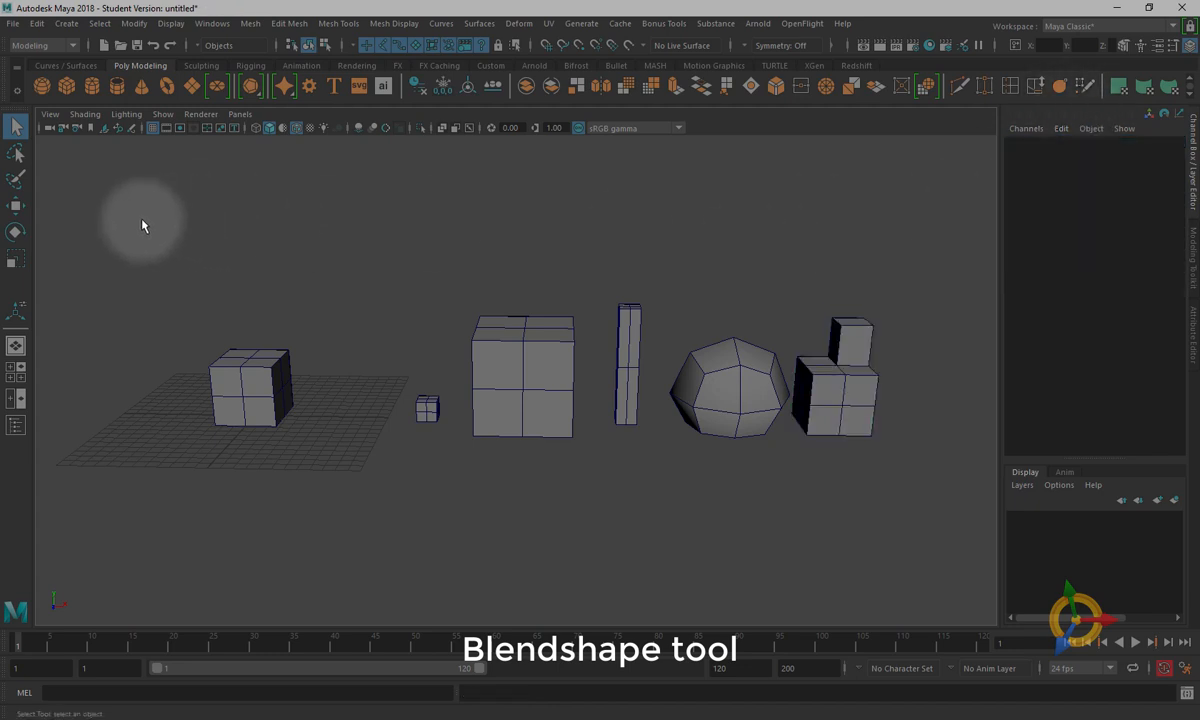
- Look up the Blend Shape command in the Animation menu set and return to the Modeling menu set
click(62, 47)
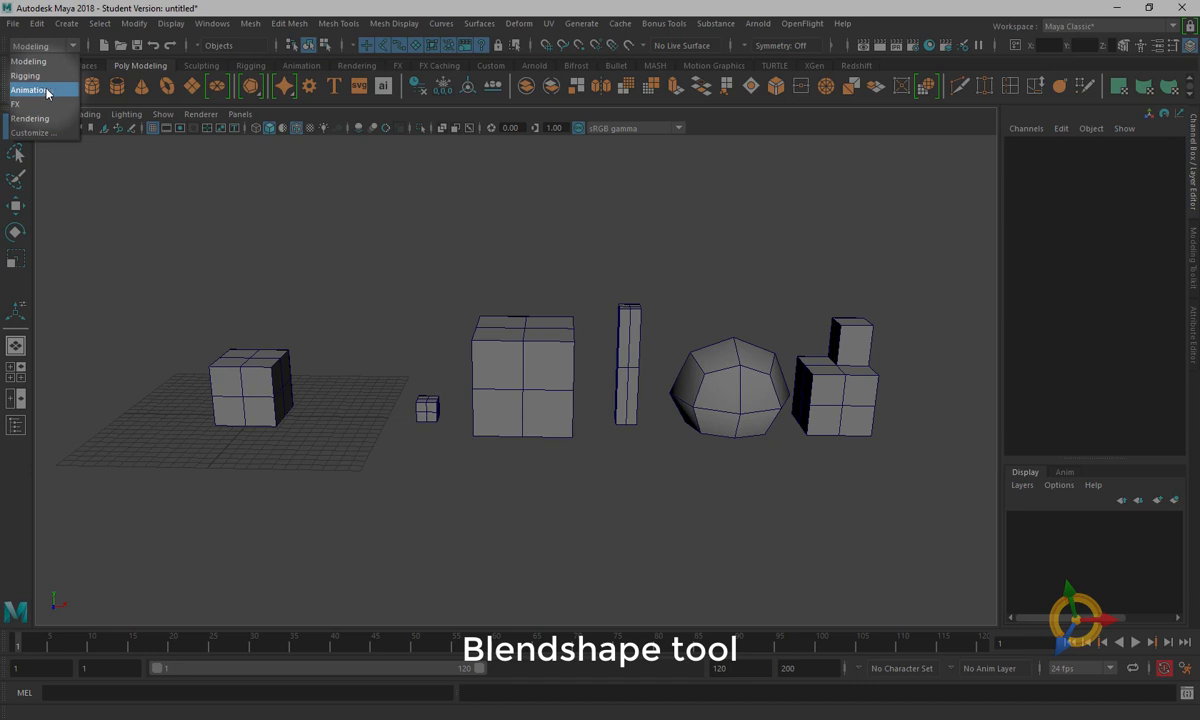
click(43, 92)
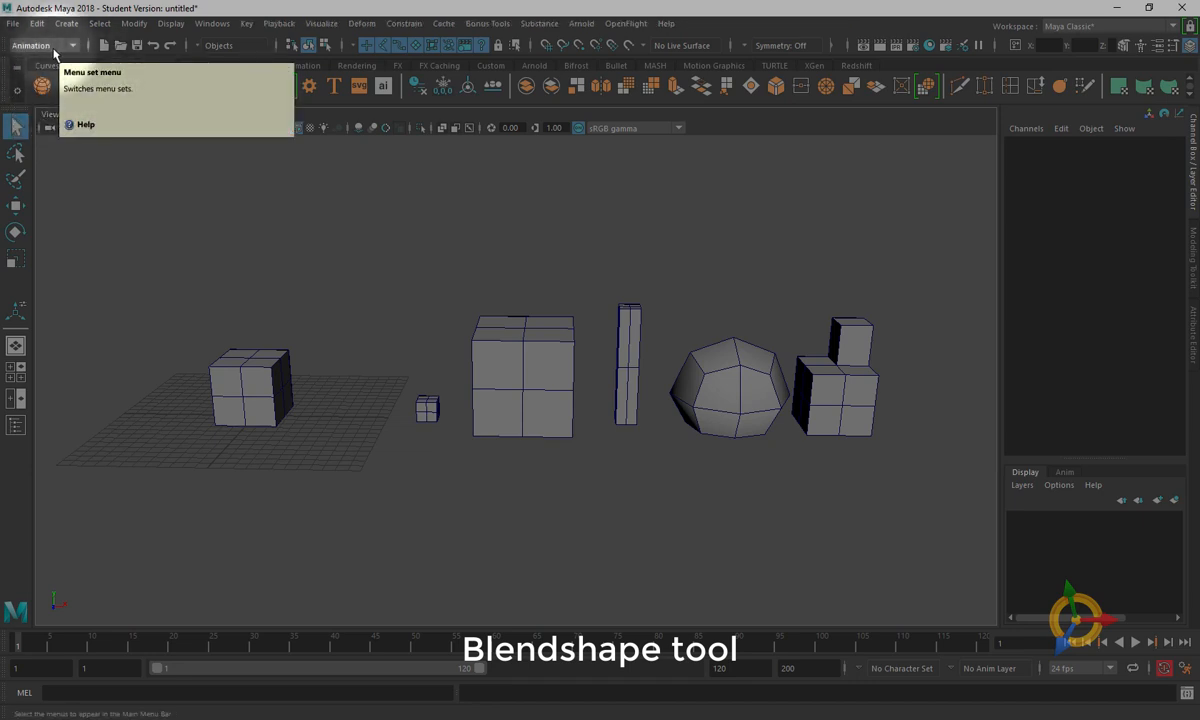
click(370, 26)
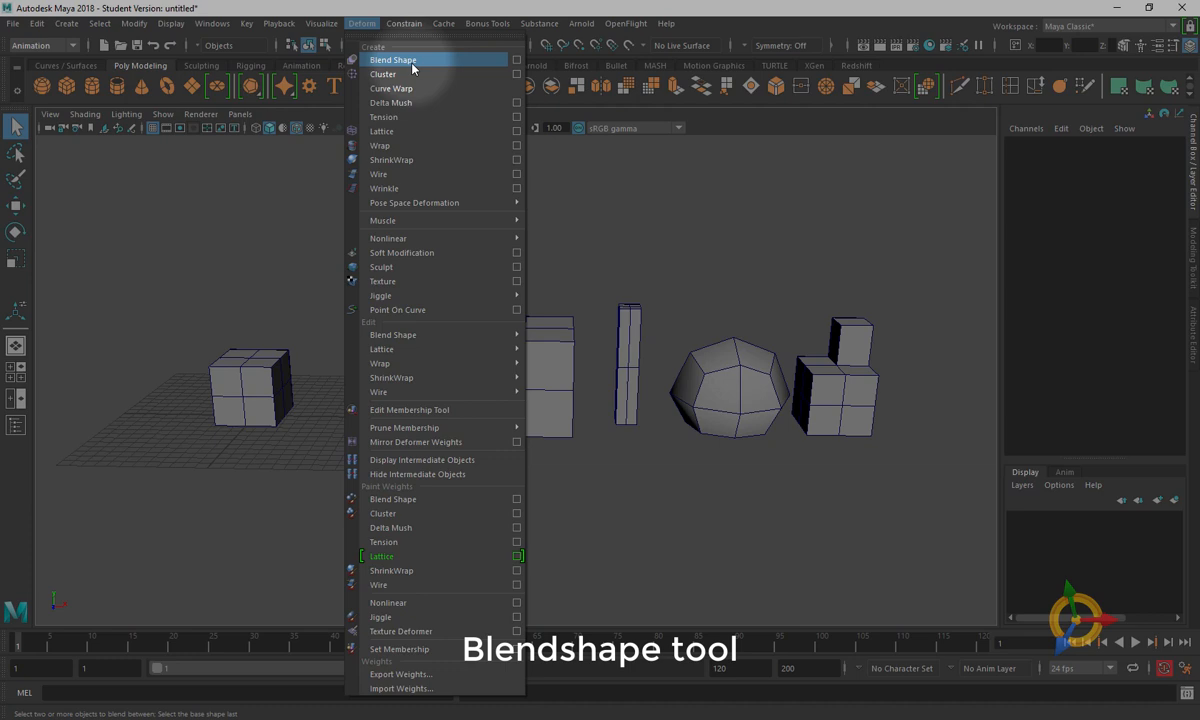
click(718, 22)
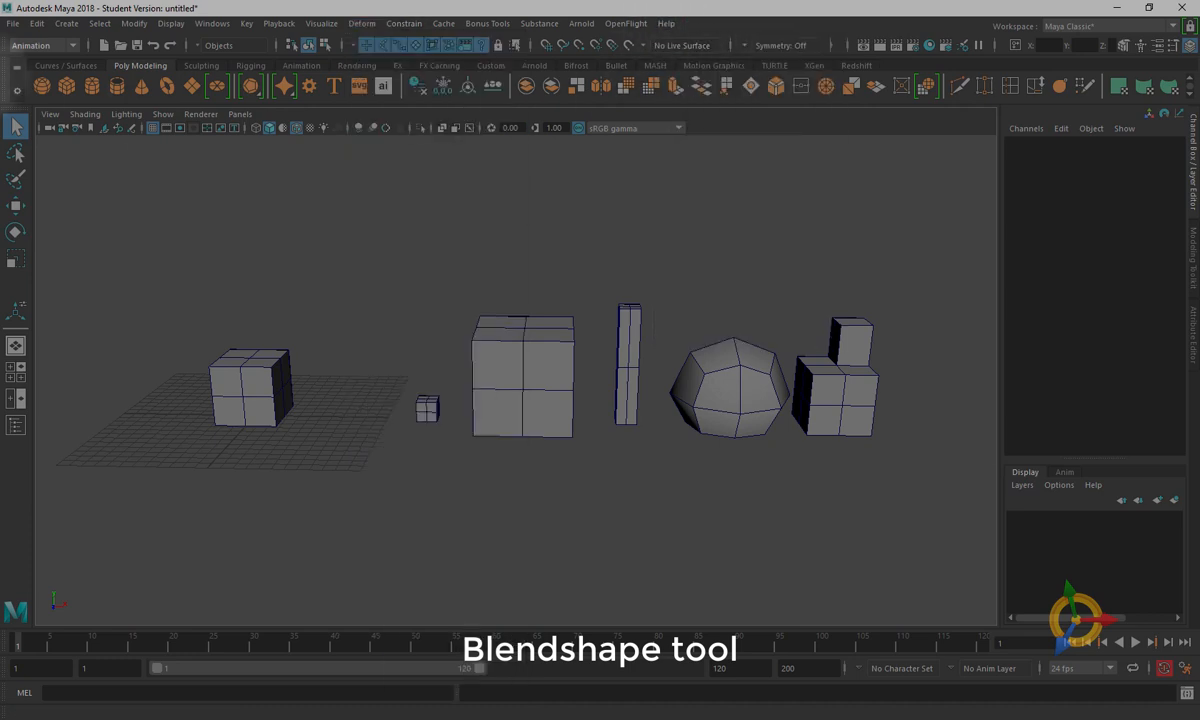
click(44, 45)
click(34, 57)
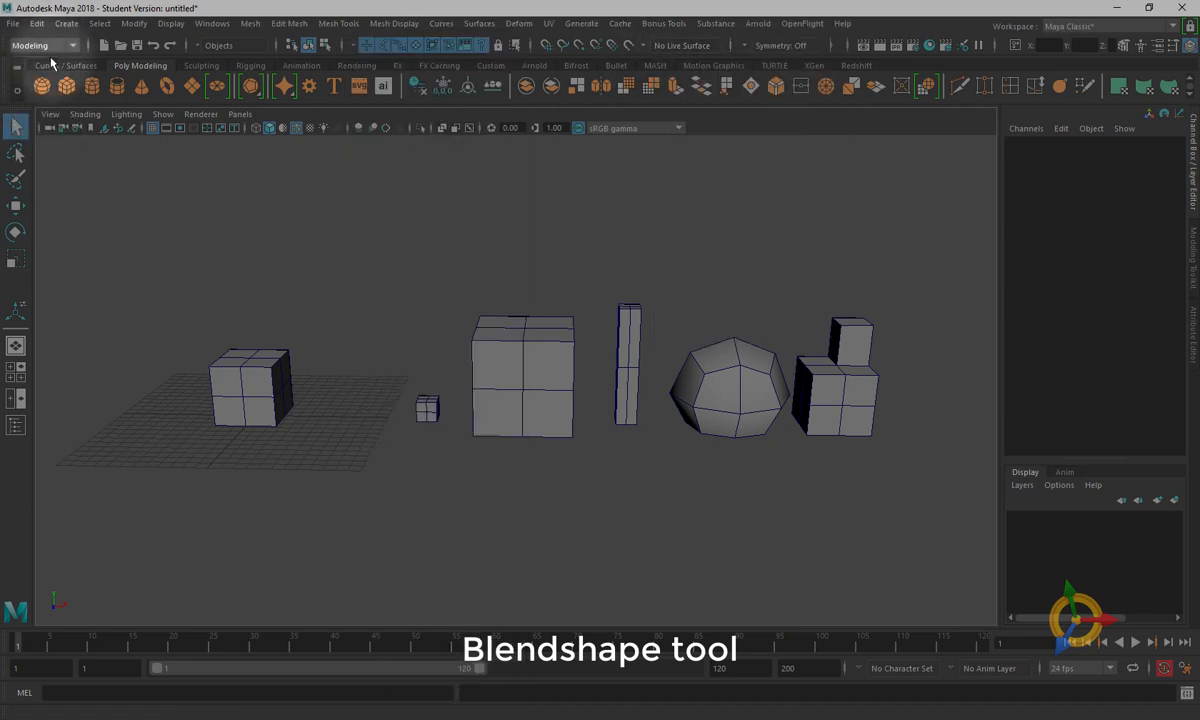
- Open the Blend Shape options and reset the settings to their defaults
click(518, 24)
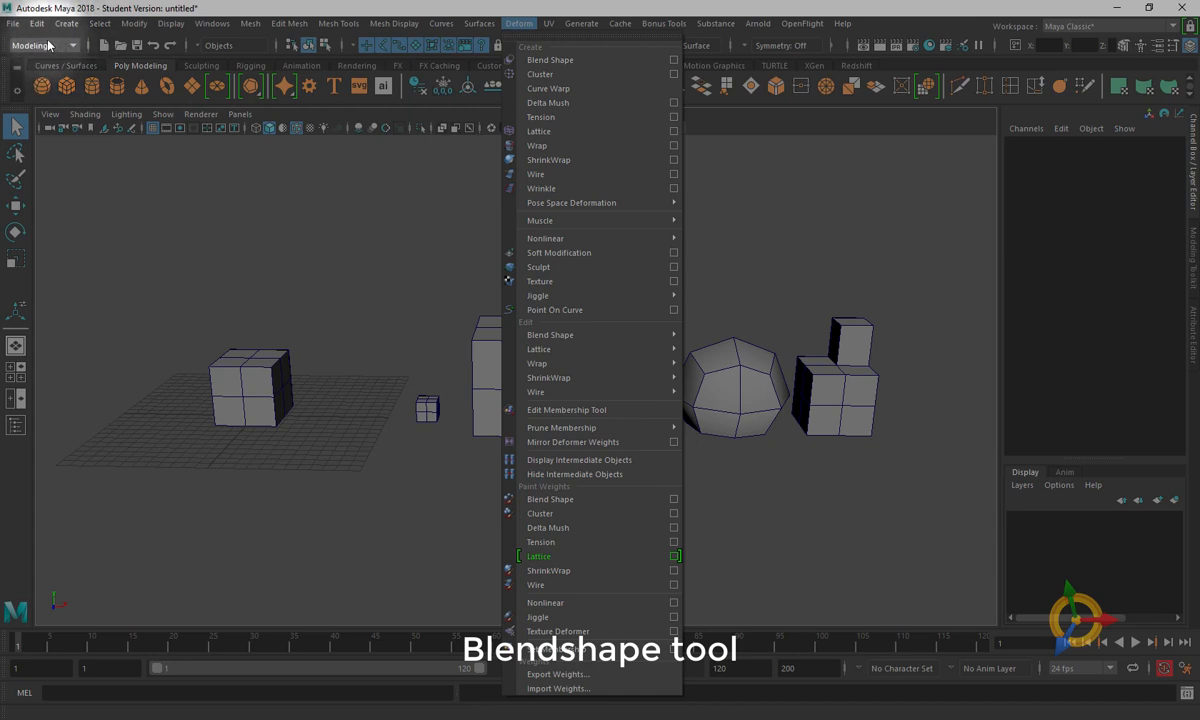
click(519, 24)
click(519, 24)
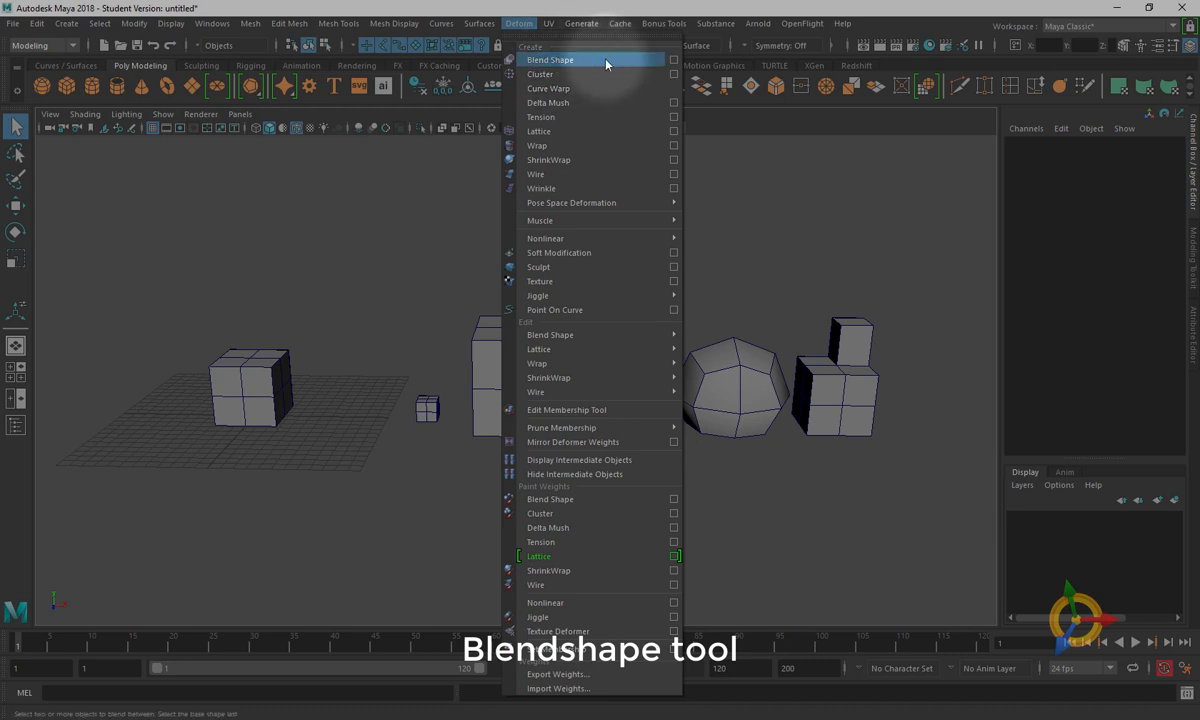
click(676, 61)
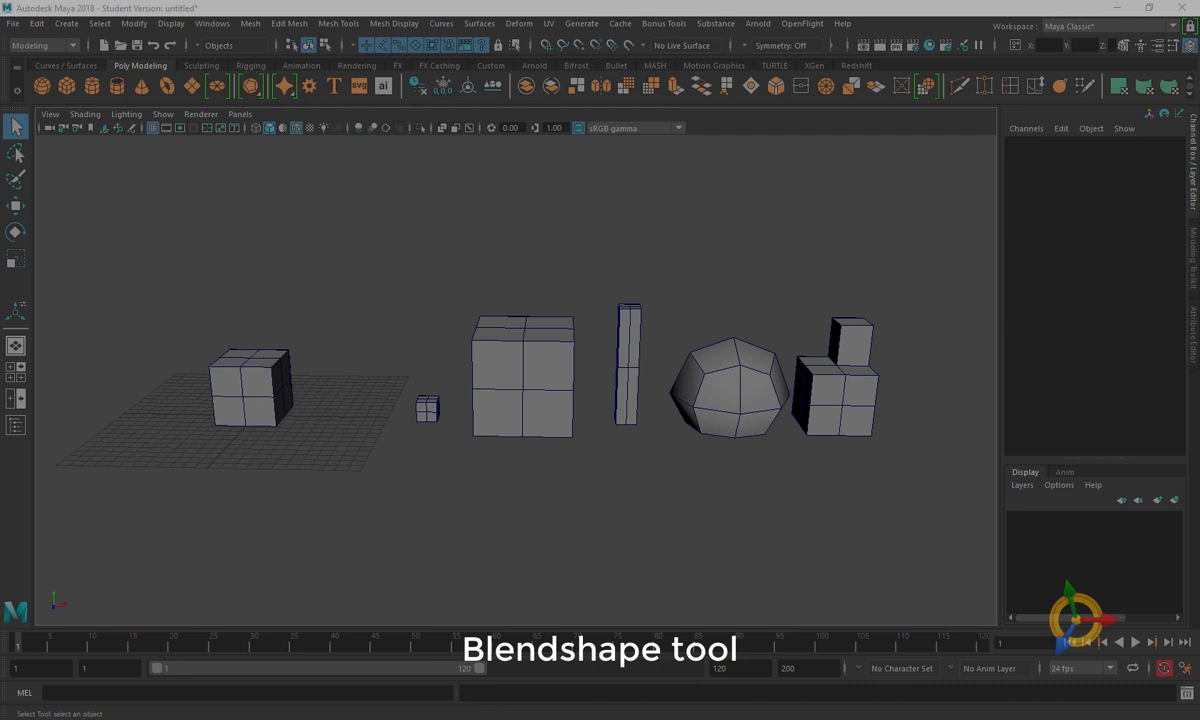
drag(249, 153, 303, 168)
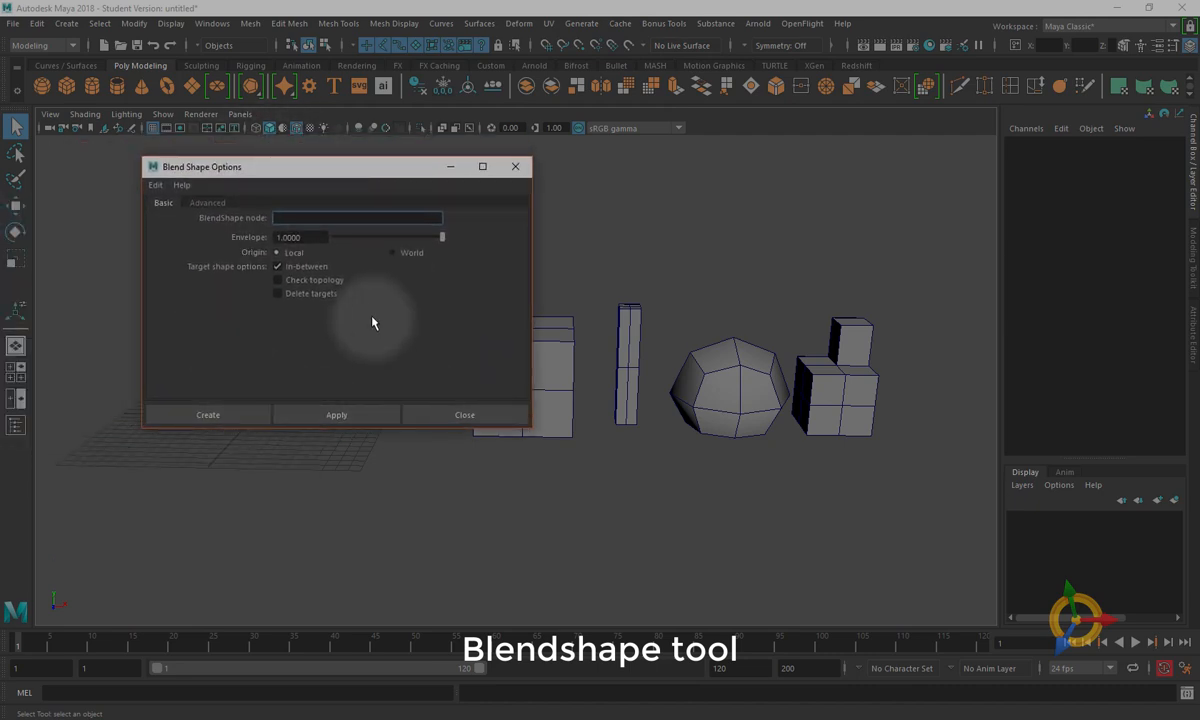
click(212, 203)
click(164, 203)
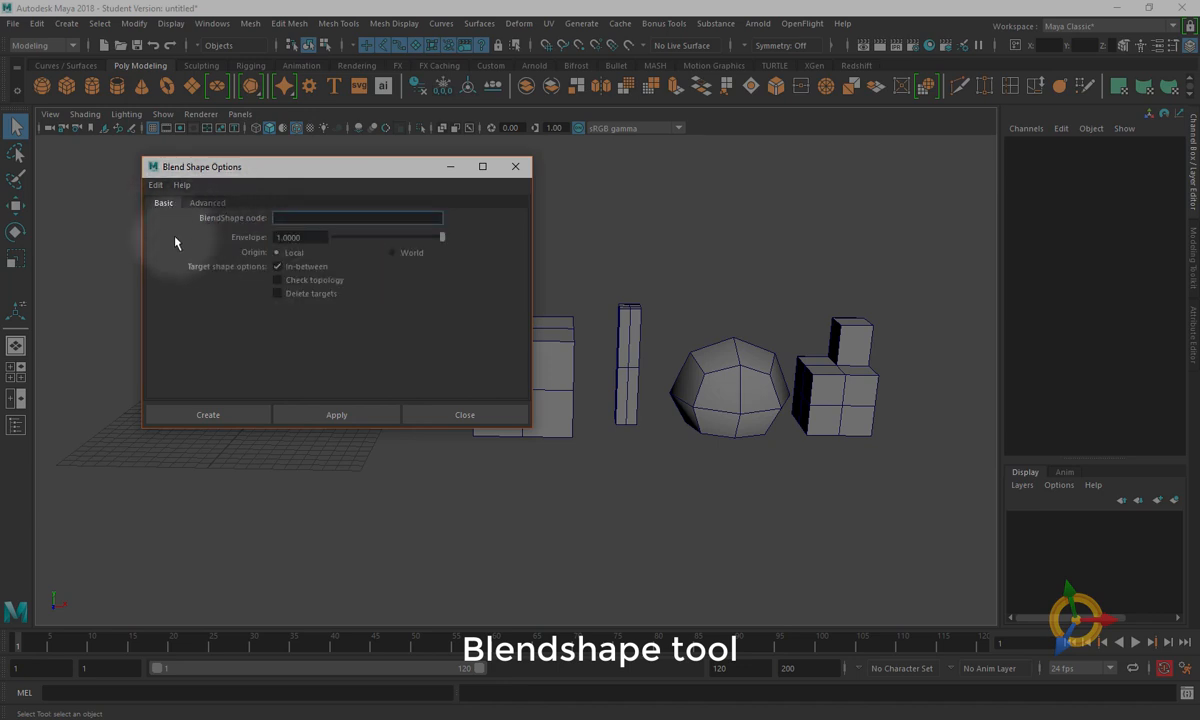
click(155, 186)
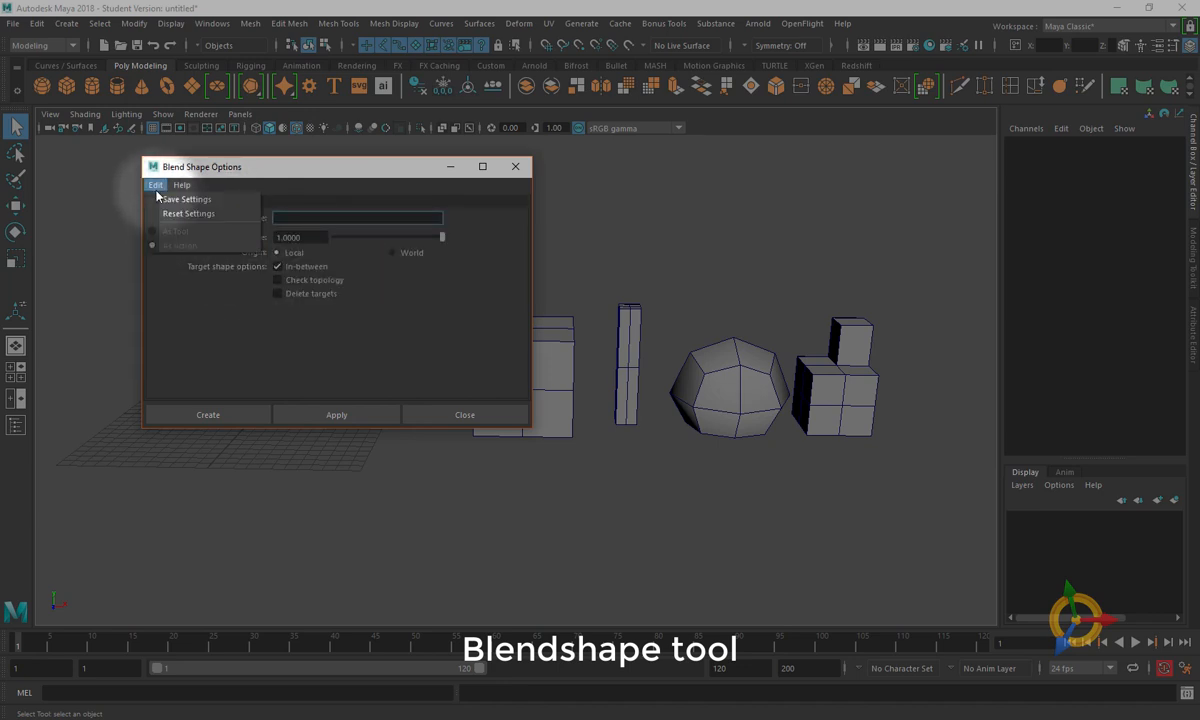
click(187, 214)
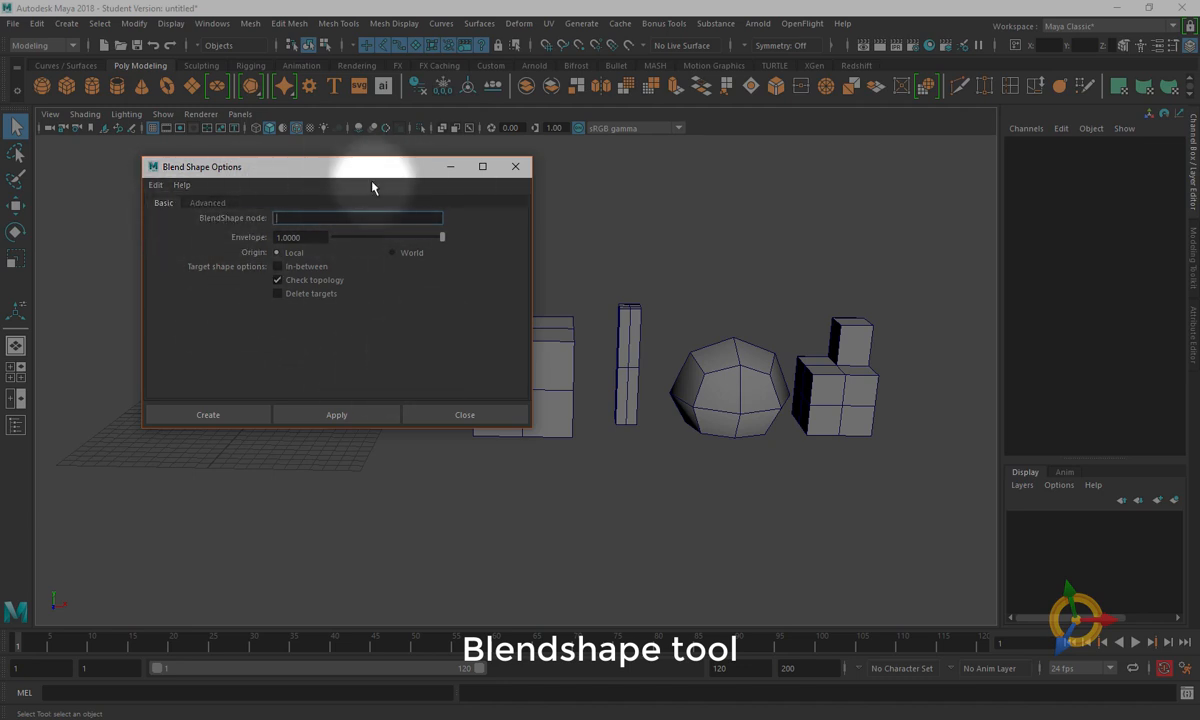
- Arrange the Blend Shape Options window and the view so the whole row of shapes stays uncovered
drag(375, 177, 424, 260)
alt+middle_drag(785, 440, 820, 332)
drag(420, 255, 577, 371)
mouse_move(785, 396)
alt+middle_down()
mouse_move(777, 367)
mouse_move(785, 378)
alt+middle_up()
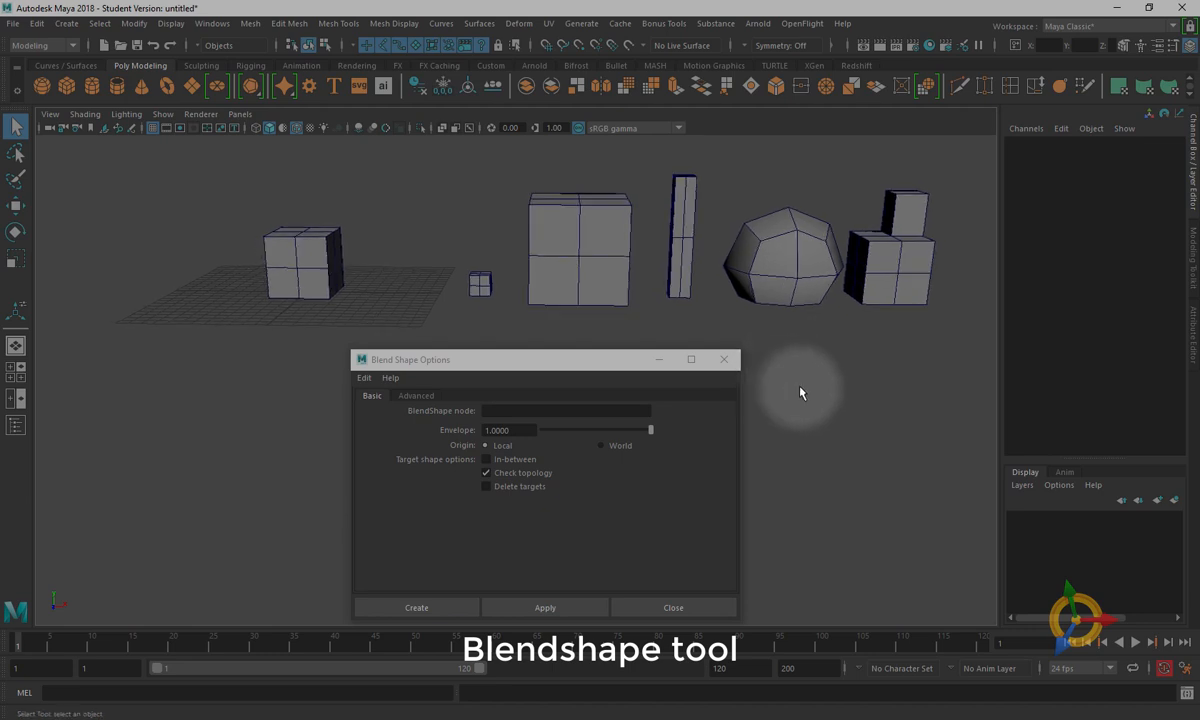
click(572, 410)
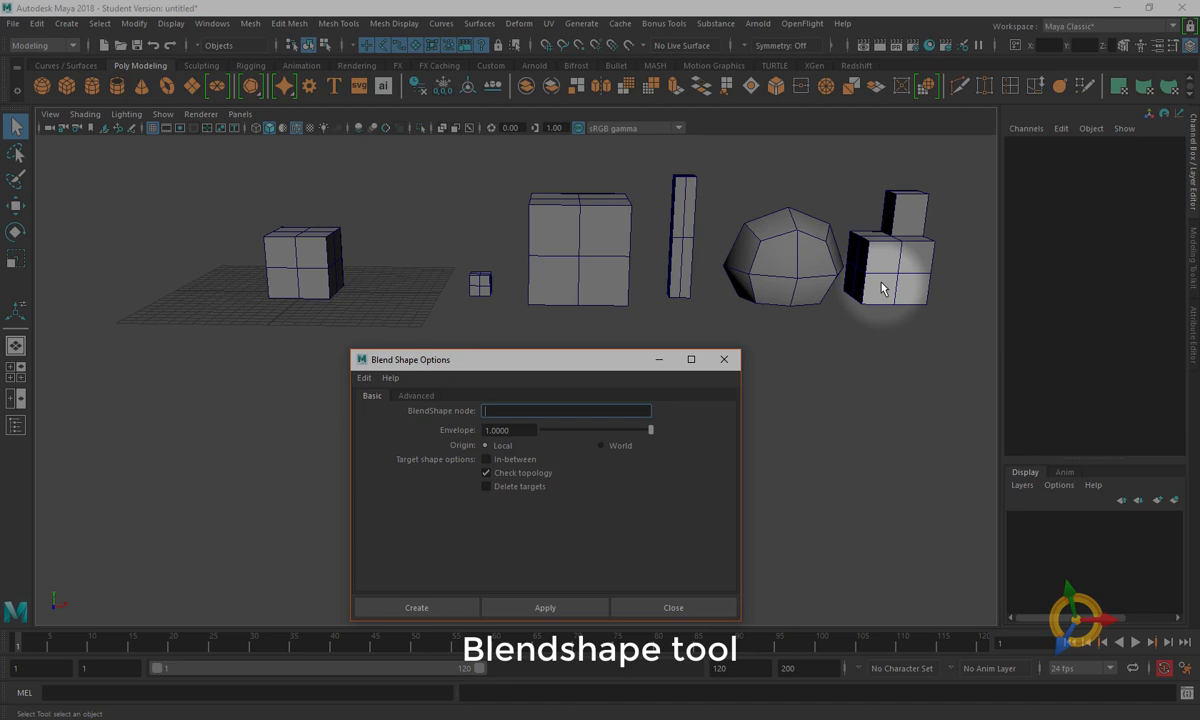
- Go through the five target shapes, from the small cube to the extruded cube
click(480, 284)
shift+click(592, 218)
click(686, 233)
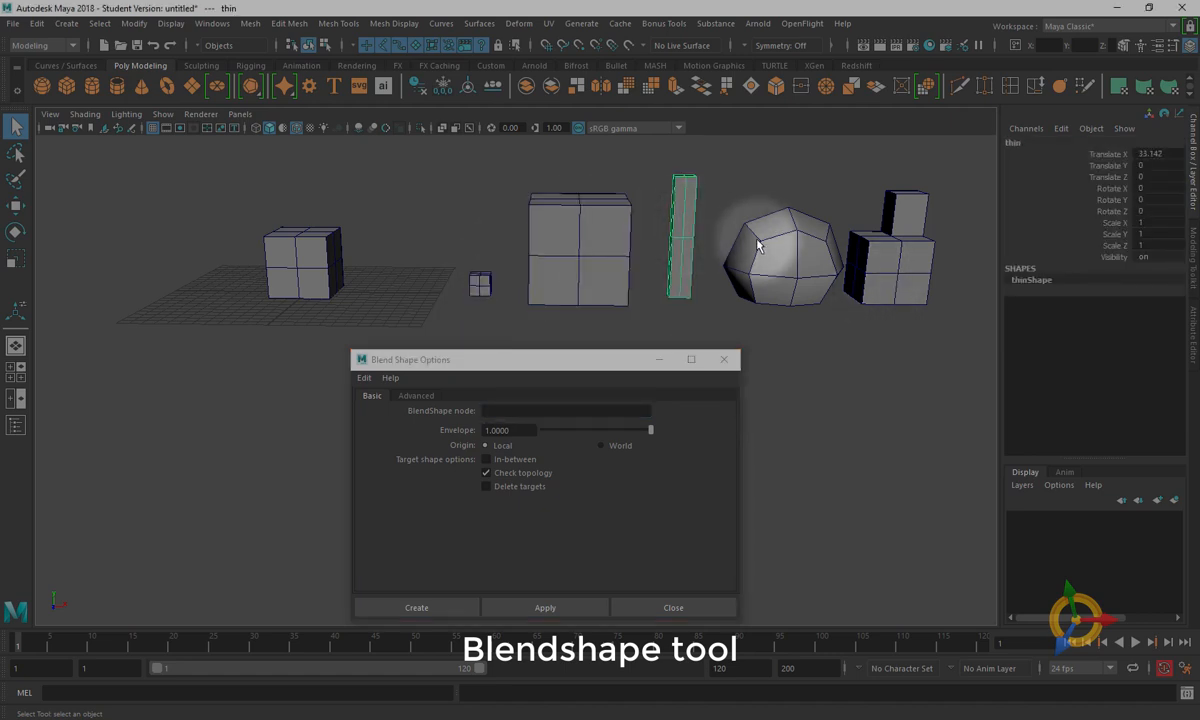
click(765, 247)
click(912, 272)
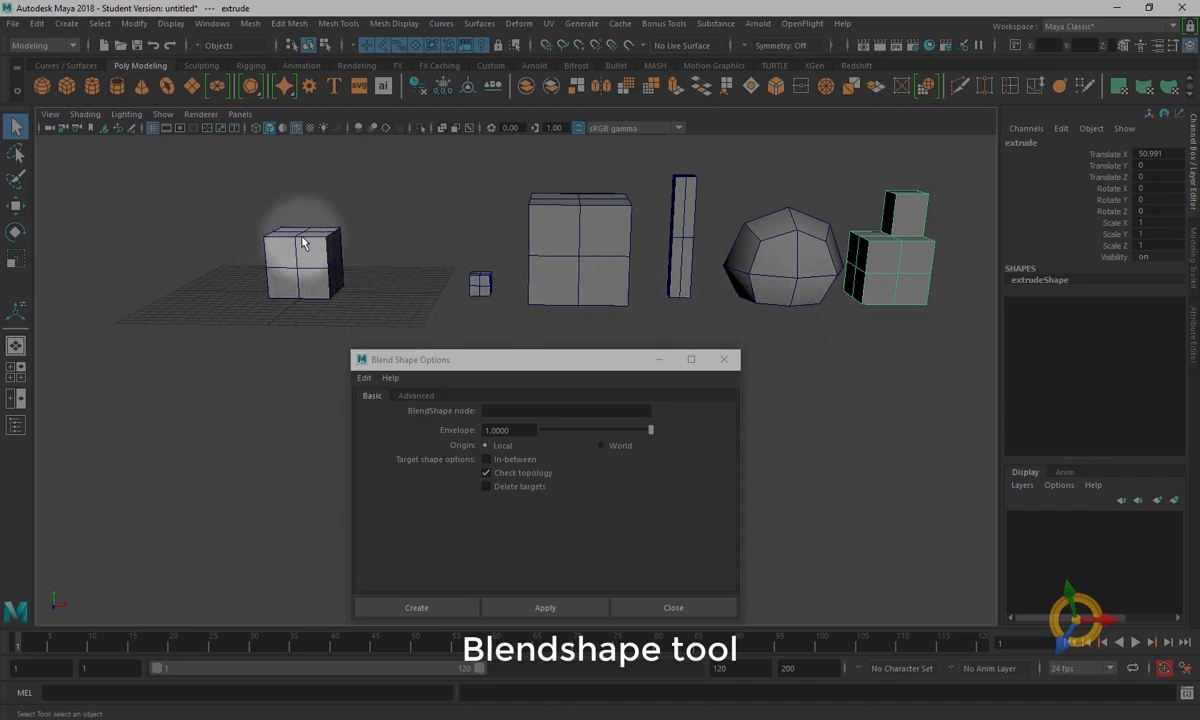
- Select Head_BaseMesh and name the BlendShape node CubeMorph
click(290, 268)
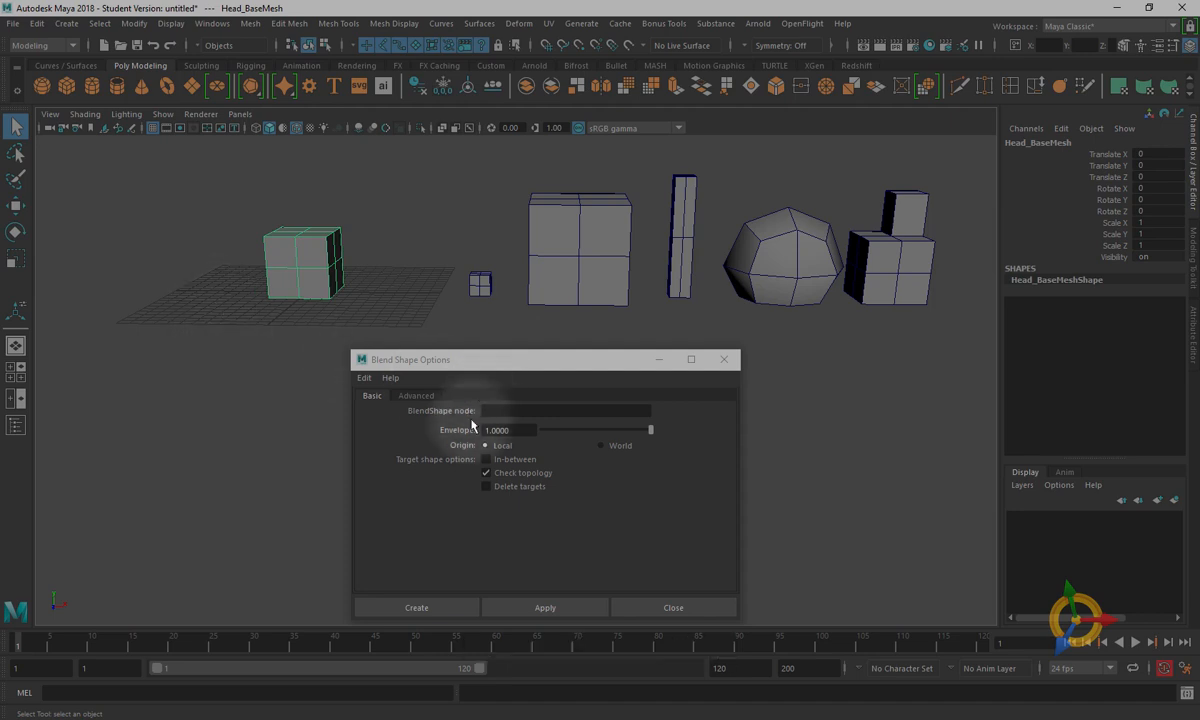
click(505, 410)
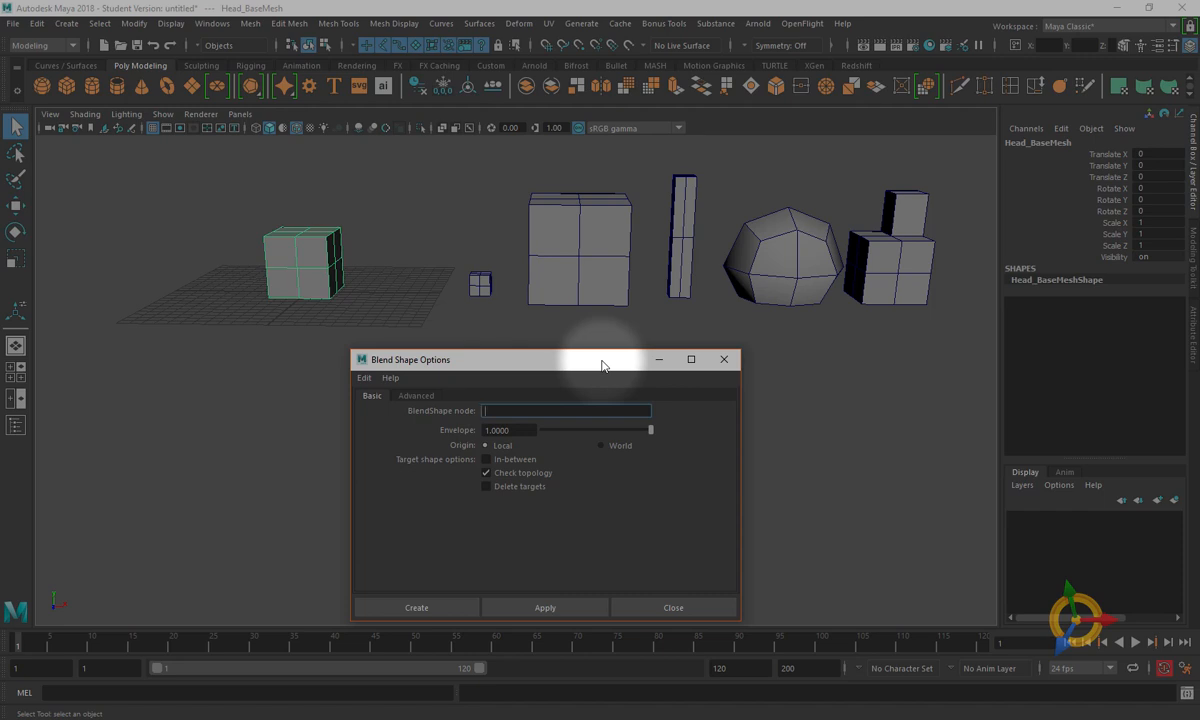
text(CubeMorph)
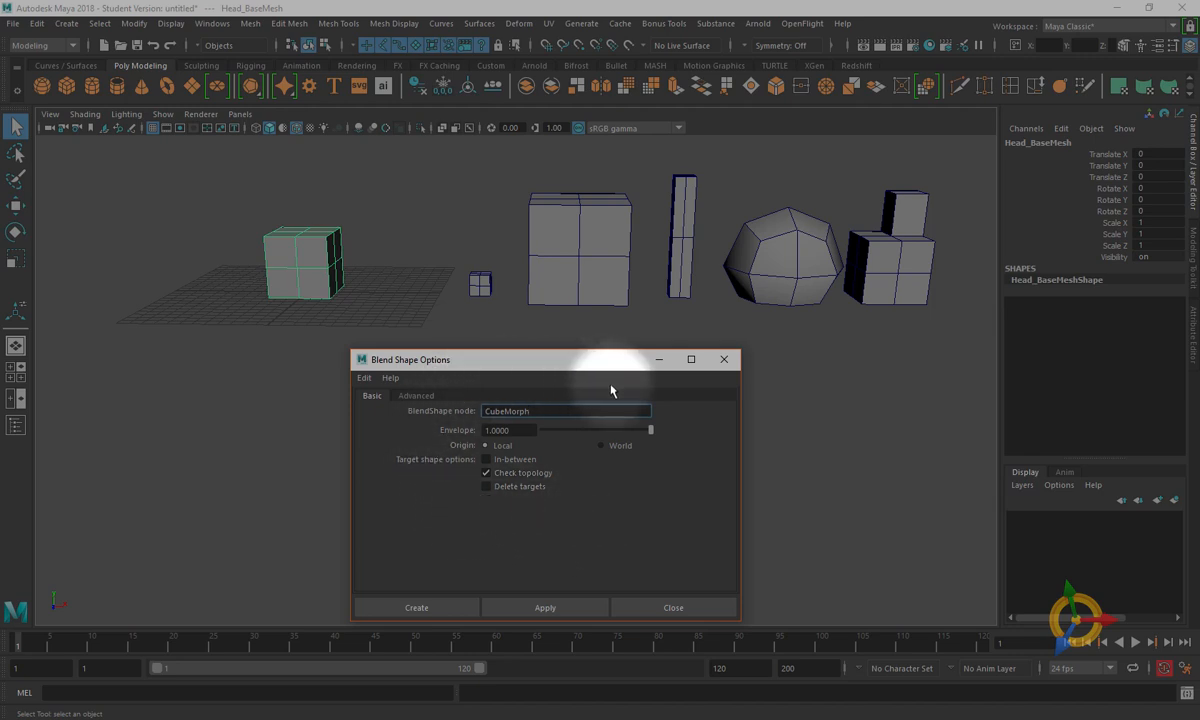
- Review the advanced Blend Shape options, including the available deformation orders, and return to the basic options
click(400, 397)
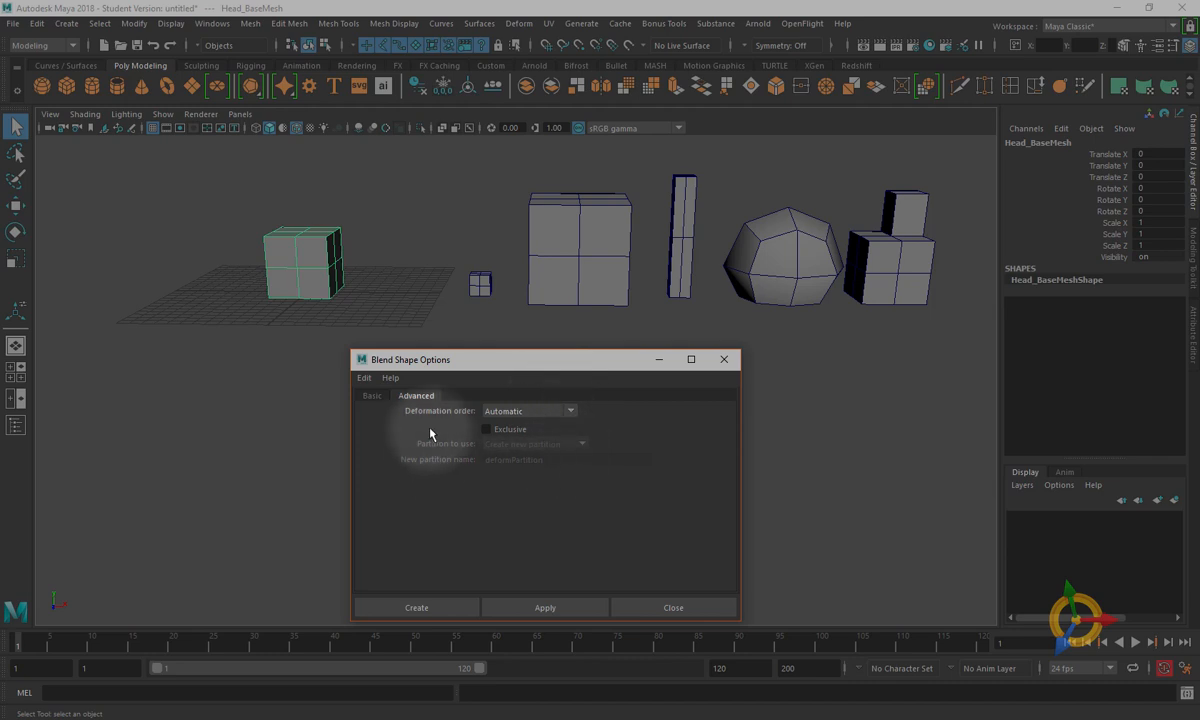
click(373, 397)
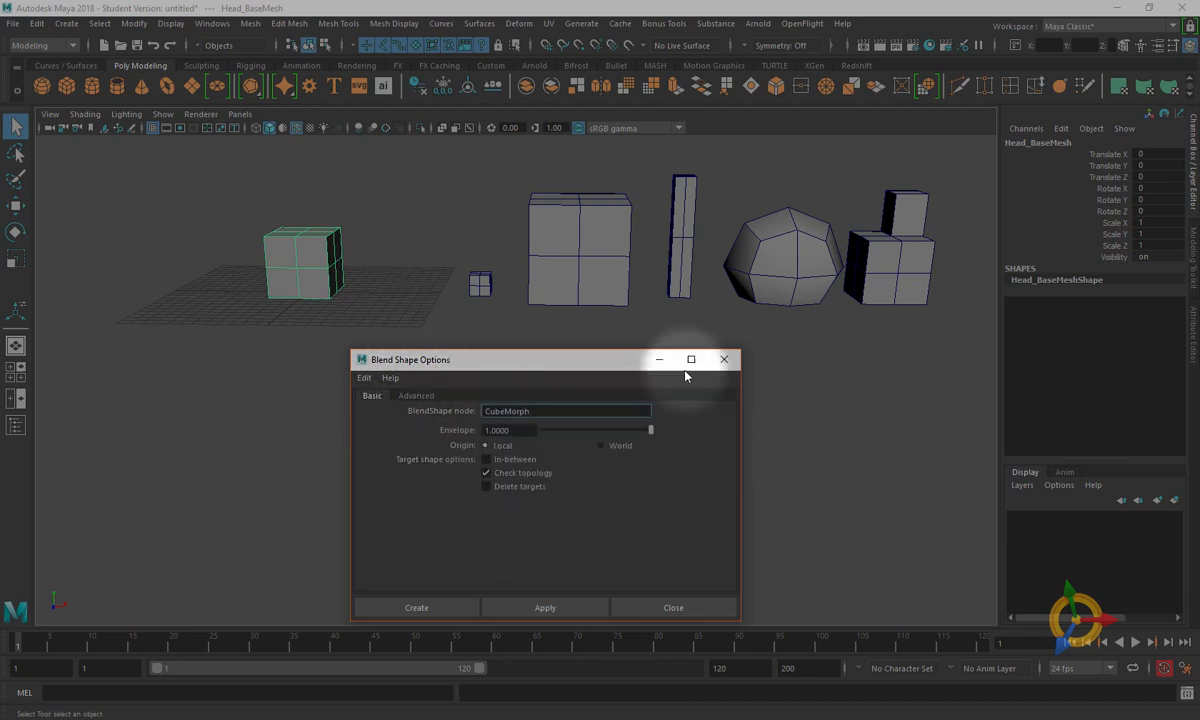
click(414, 396)
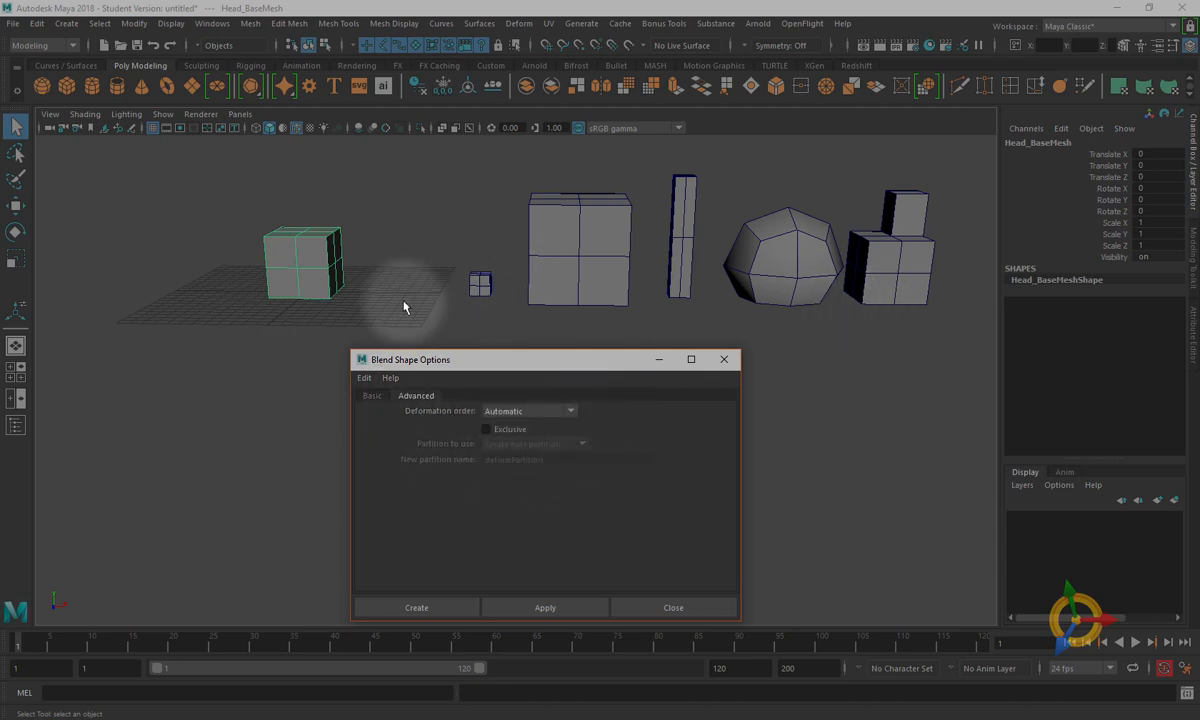
click(572, 412)
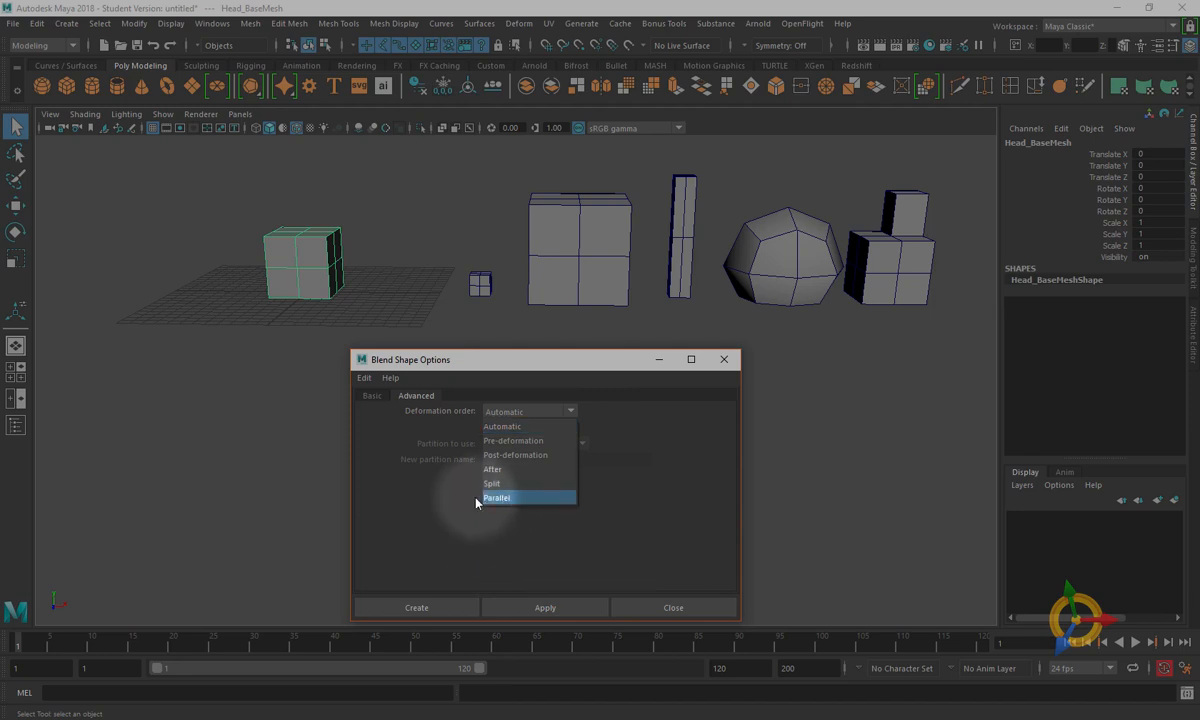
click(658, 513)
click(372, 396)
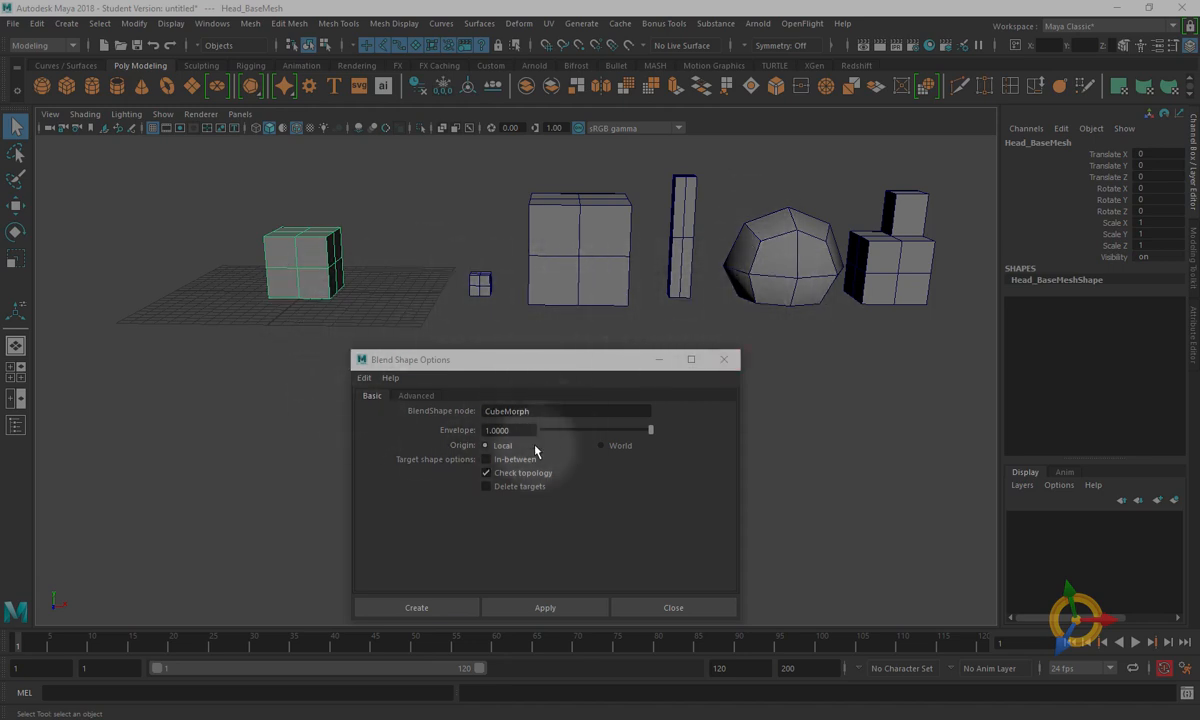
- Try to apply the CubeMorph blend shape with all five target shapes selected first and Head_BaseMesh selected last
click(479, 285)
shift+click(565, 250)
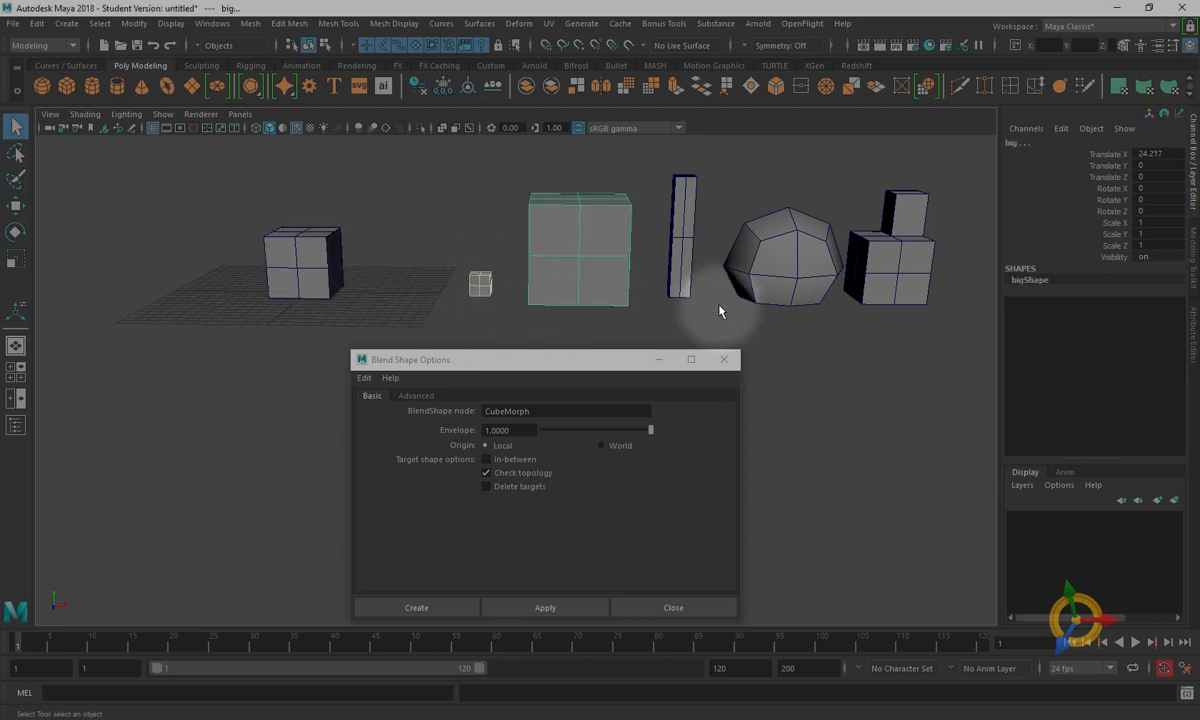
shift+click(685, 263)
shift+click(782, 258)
shift+click(892, 266)
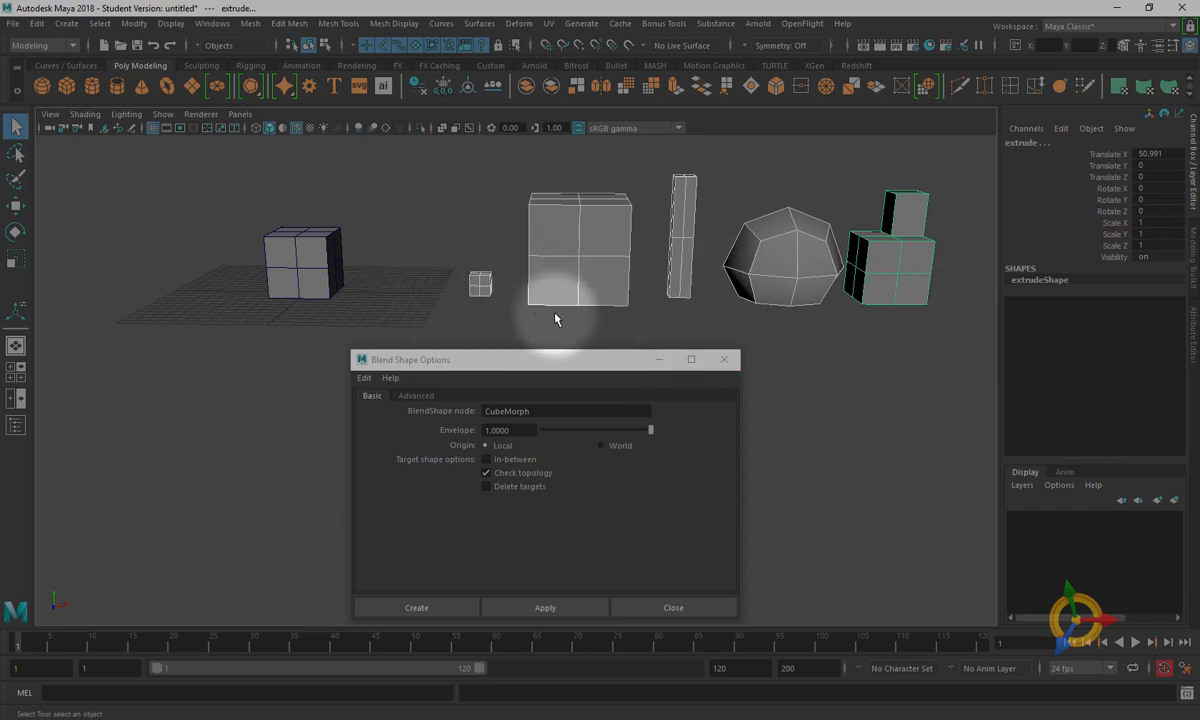
click(295, 262)
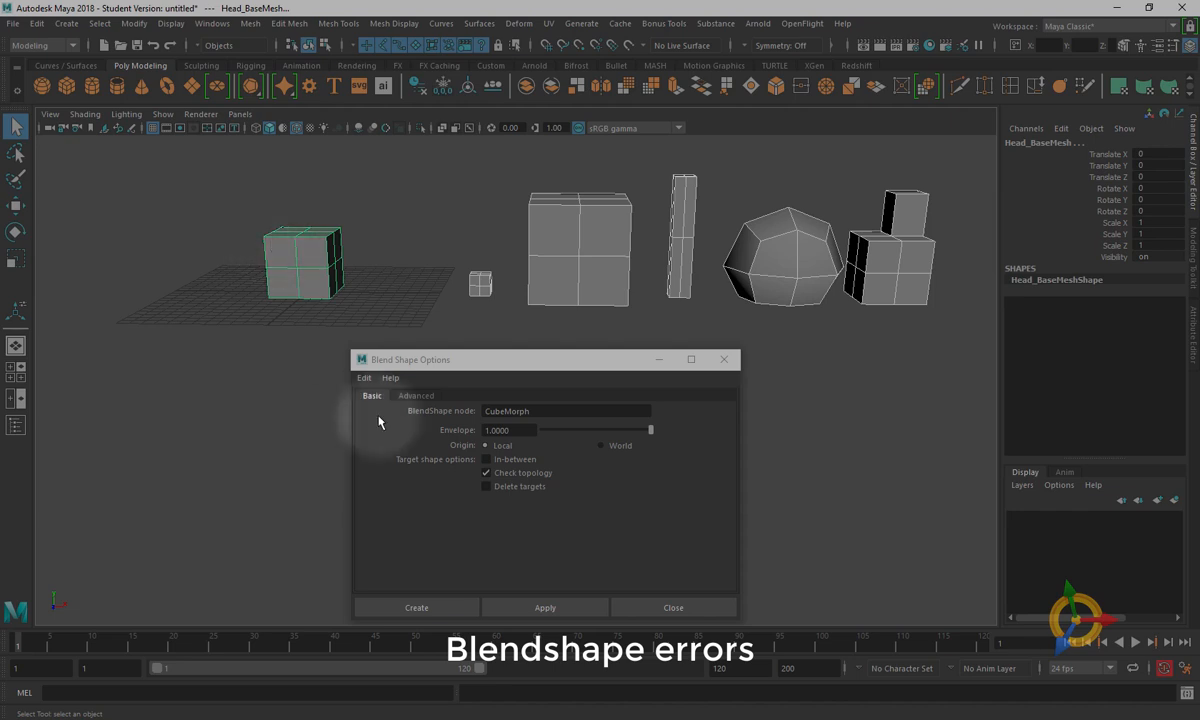
click(544, 608)
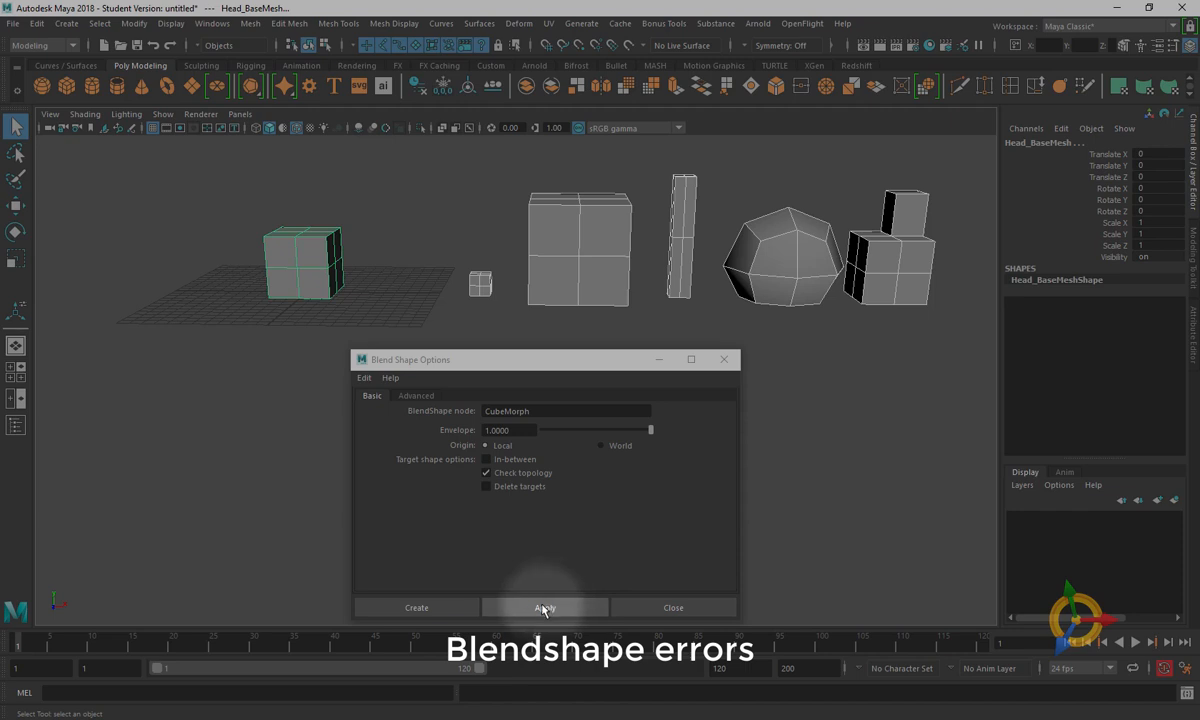
click(549, 606)
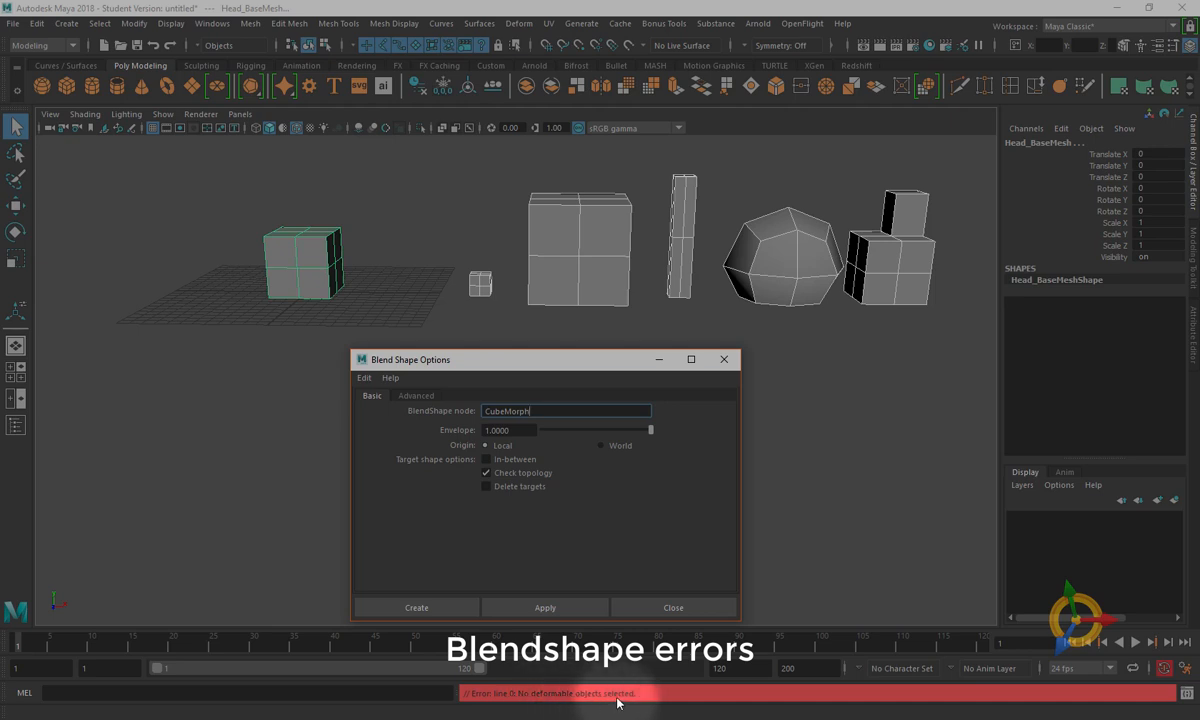
- Apply the CubeMorph blend shape with the small, big, thin and sphere targets selected first and Head_BaseMesh selected last, leaving out the extruded cube
click(383, 311)
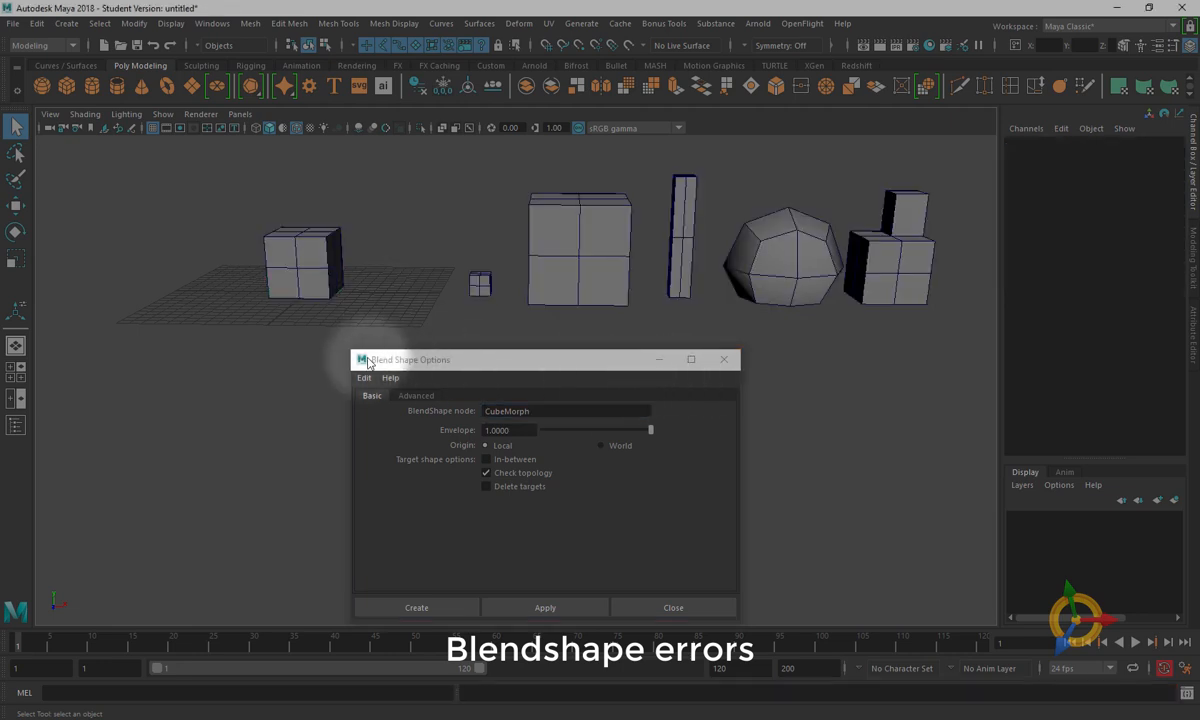
click(480, 284)
click(540, 260)
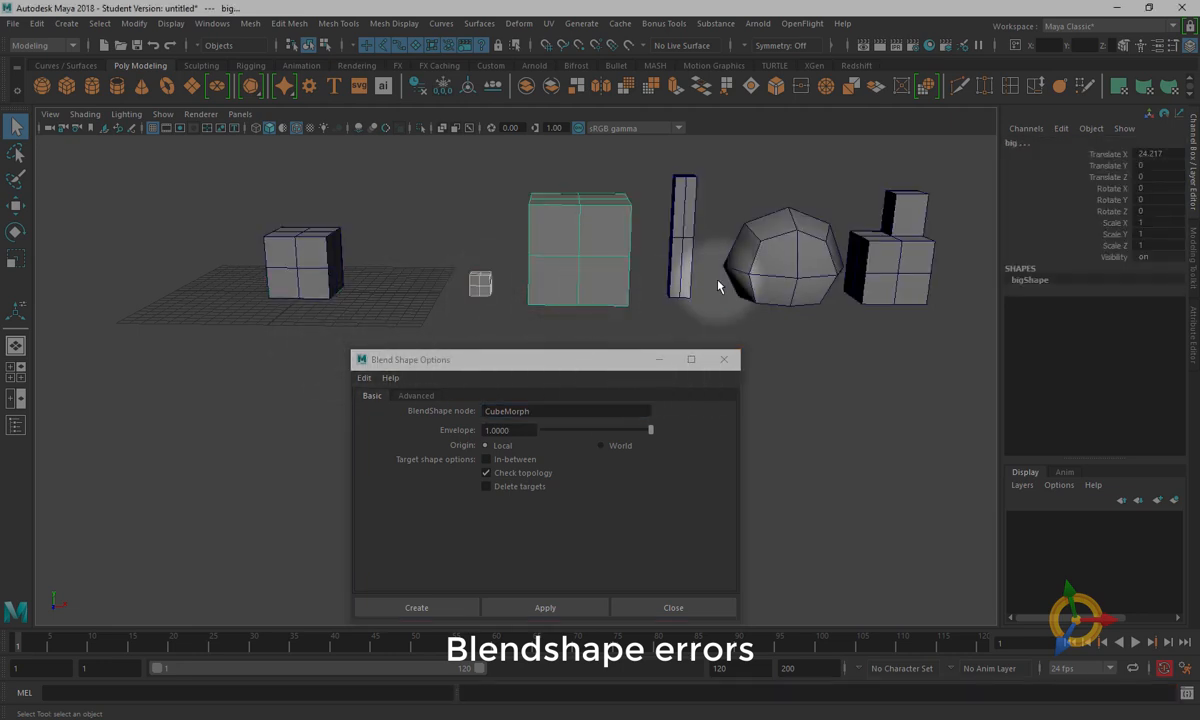
shift+click(686, 272)
click(779, 288)
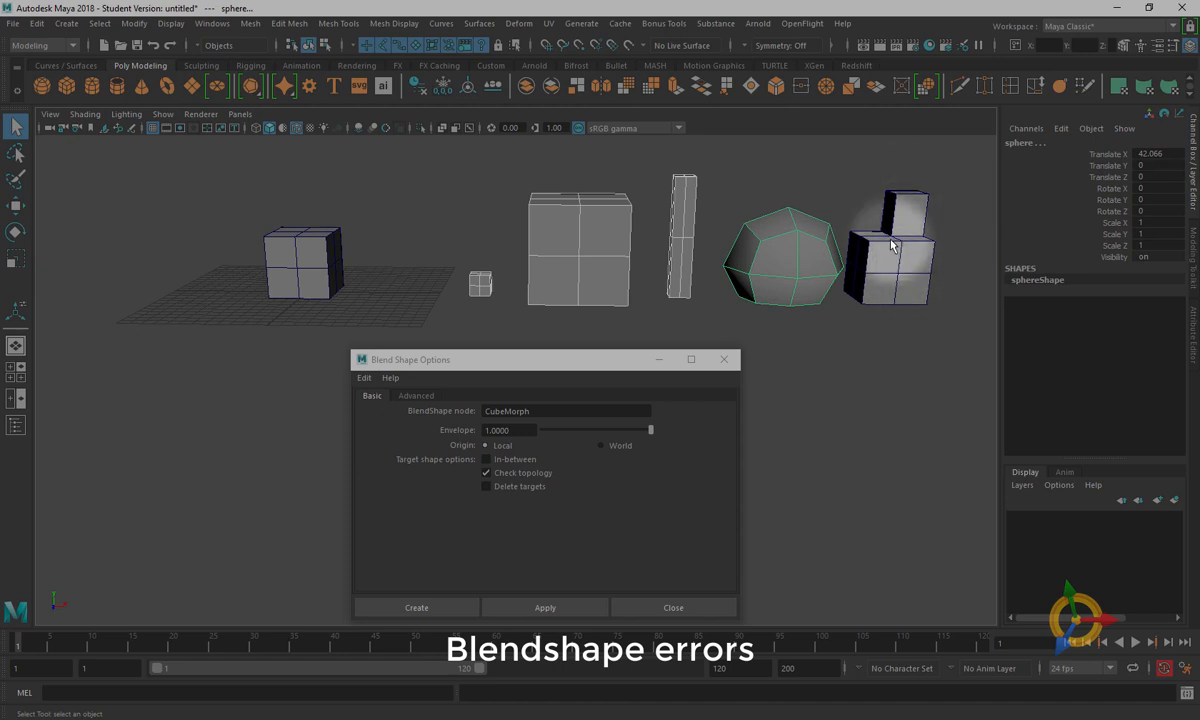
click(305, 268)
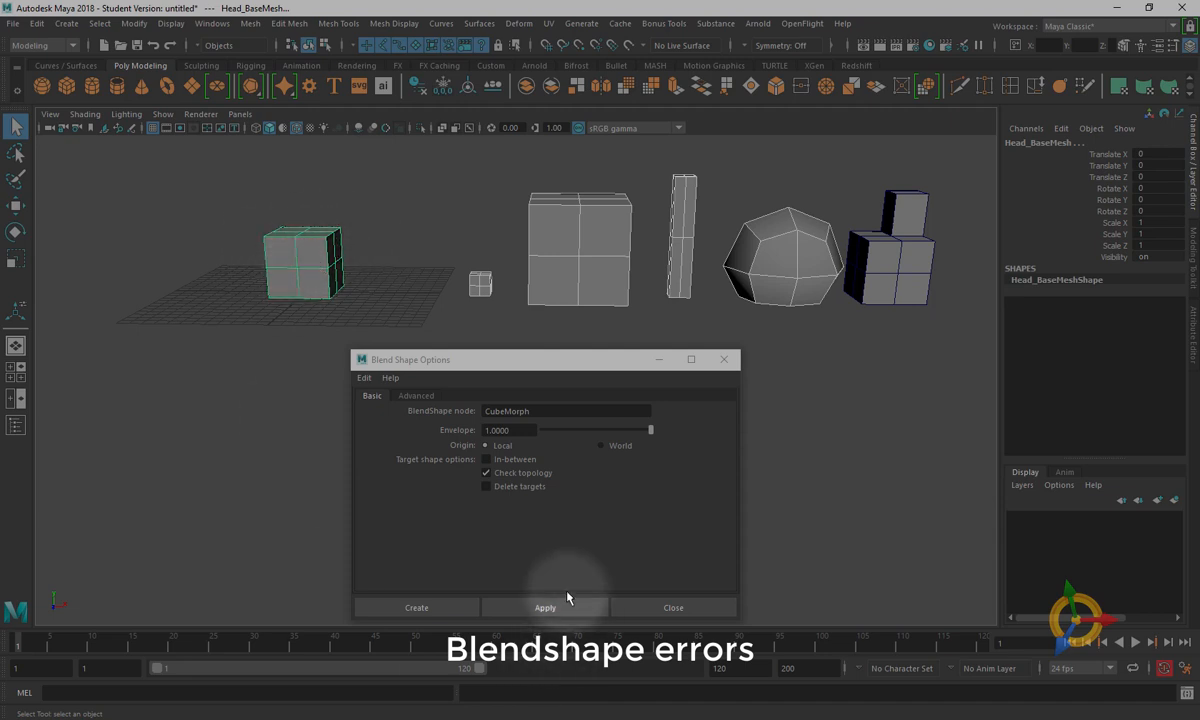
click(553, 609)
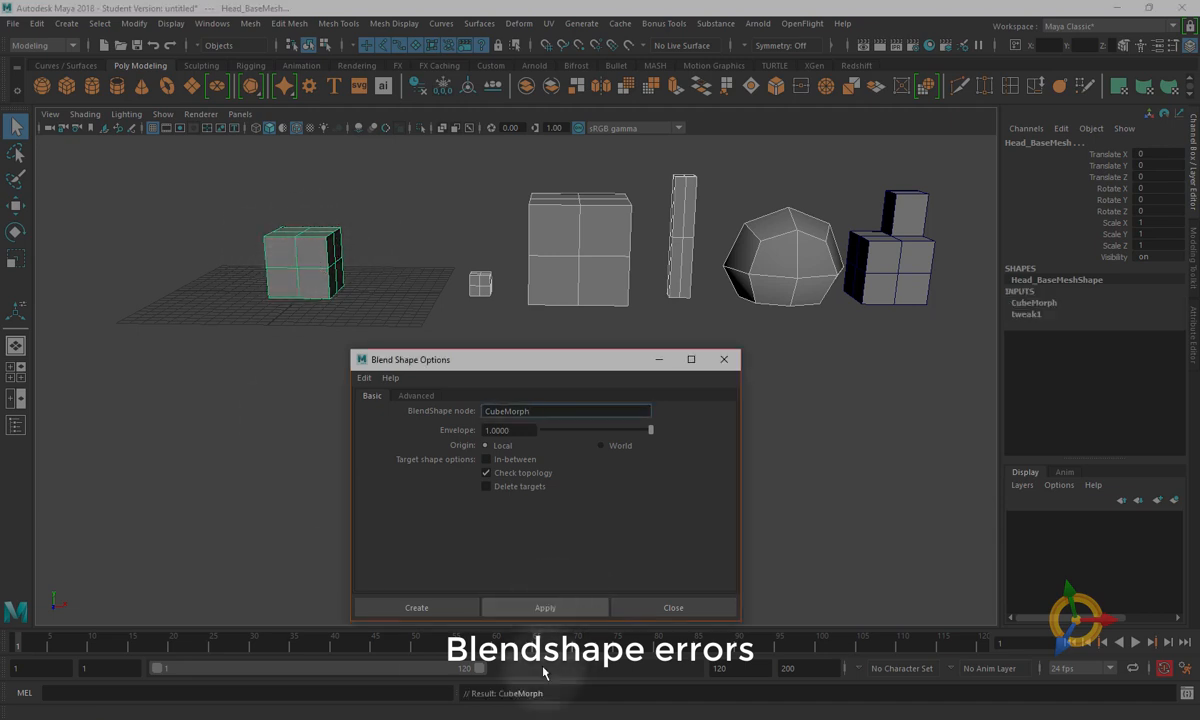
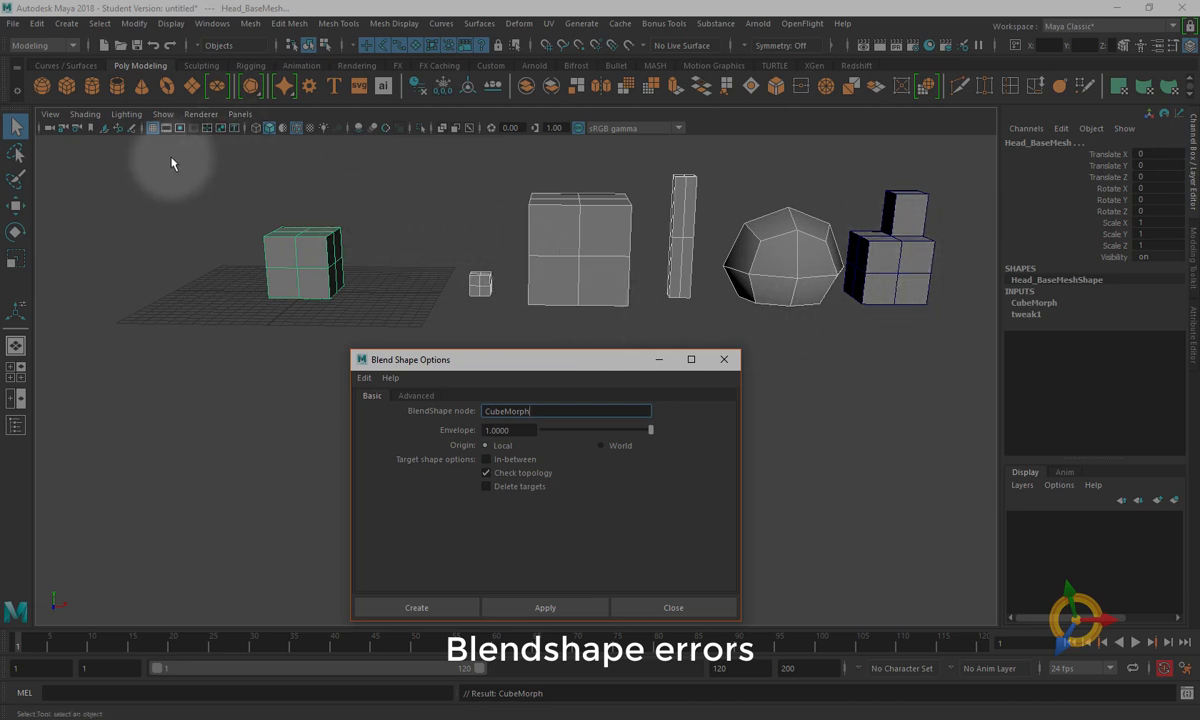
- Bring up the Shape Editor and arrange it and the Blend Shape Options window side by side below the meshes
click(211, 24)
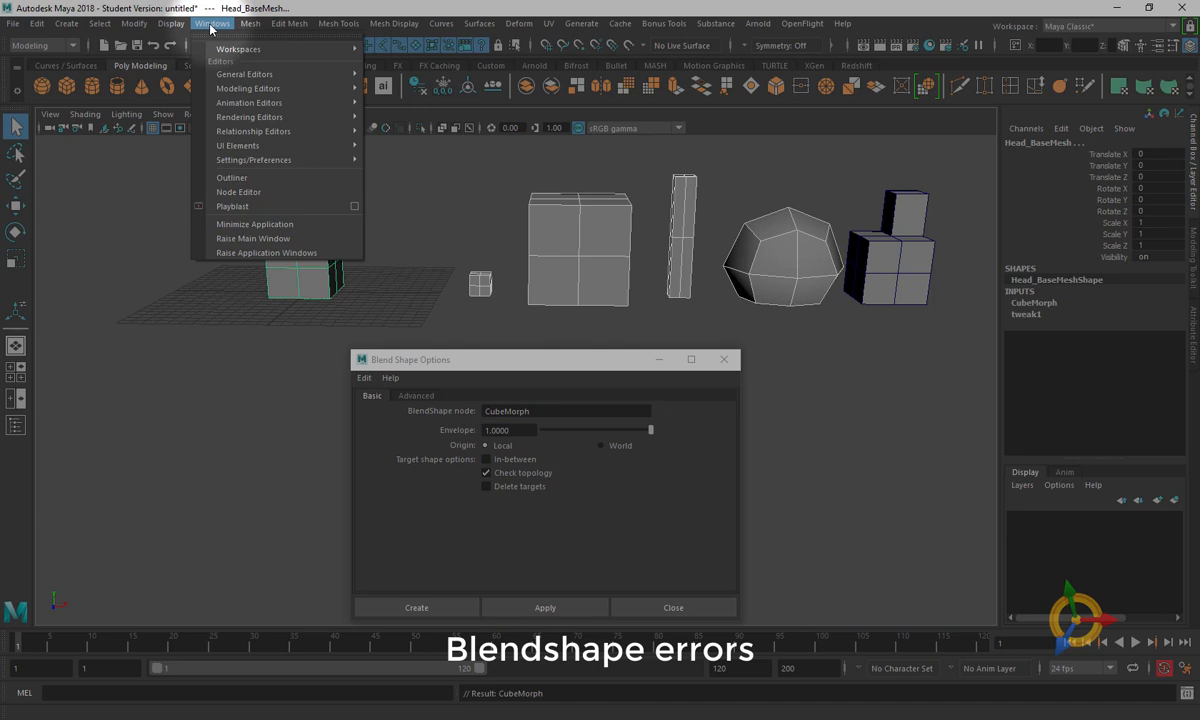
mouse_move(260, 102)
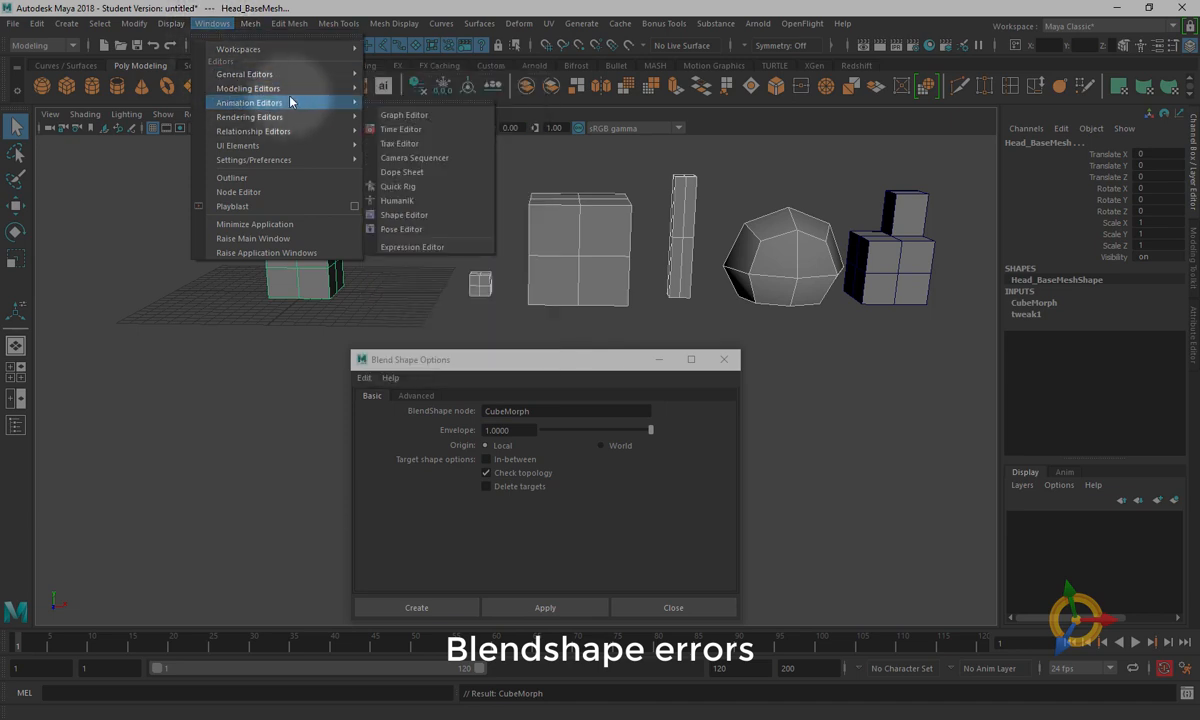
click(421, 216)
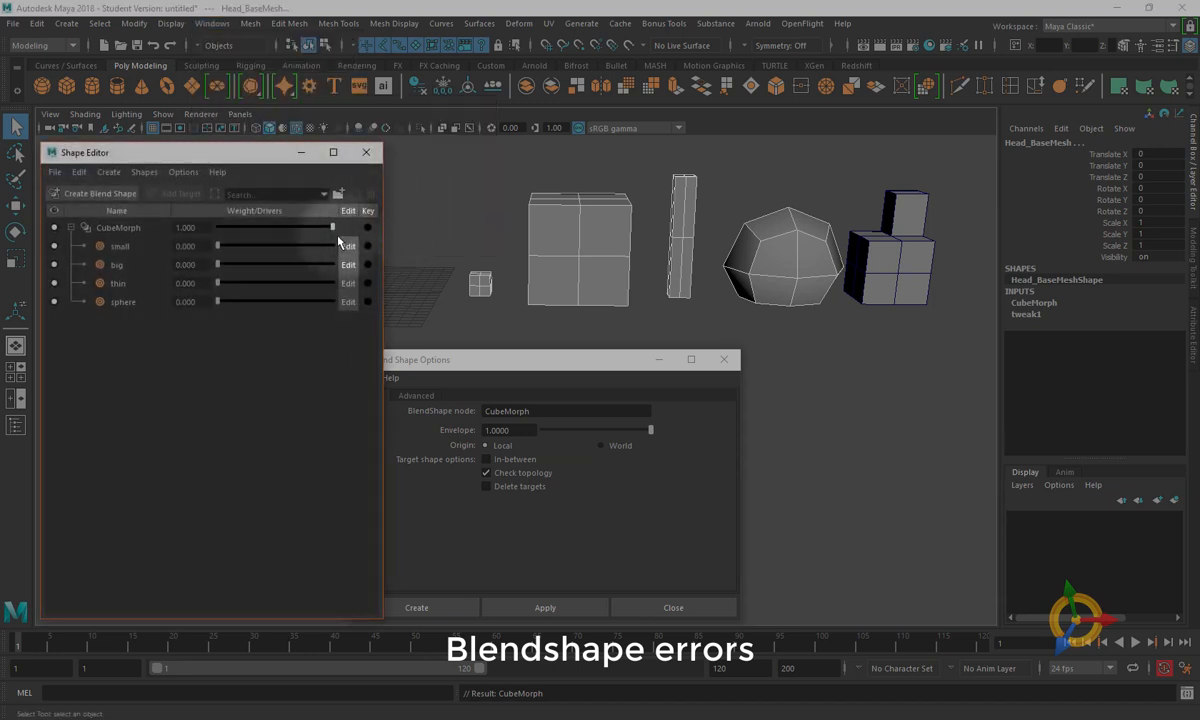
drag(536, 360, 741, 364)
drag(241, 152, 290, 339)
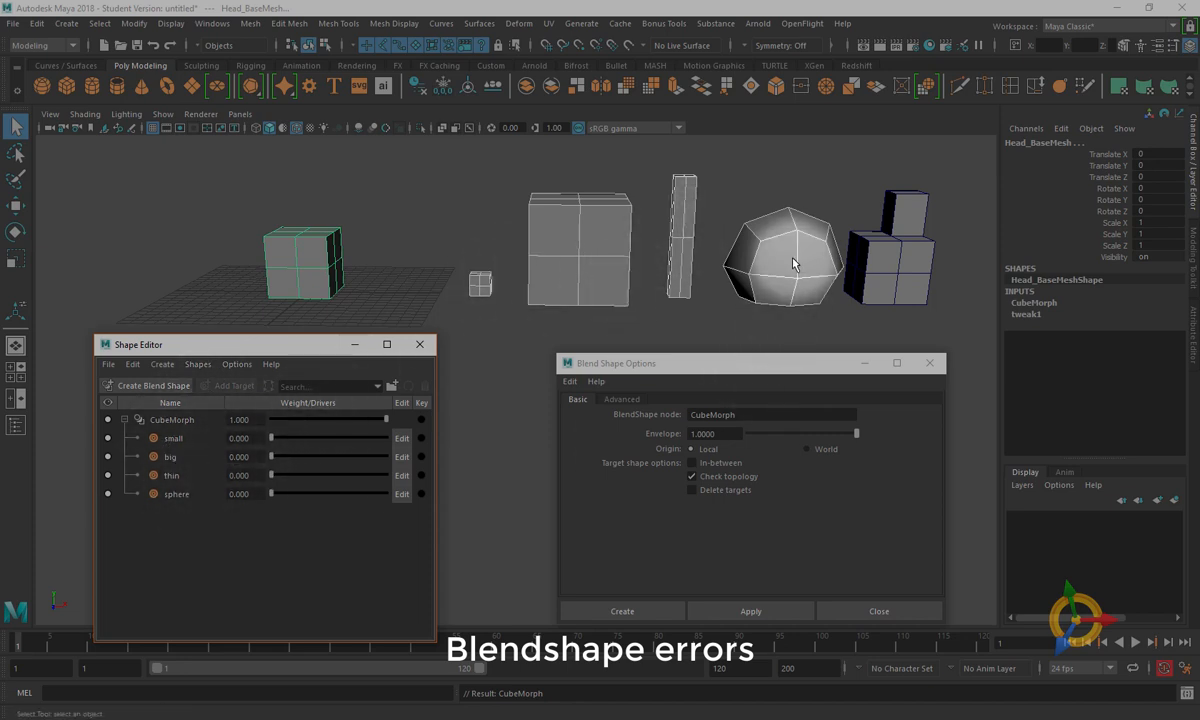
- Deselect the meshes, test the small and thin target weights on the base cube, and return both to 0
click(491, 286)
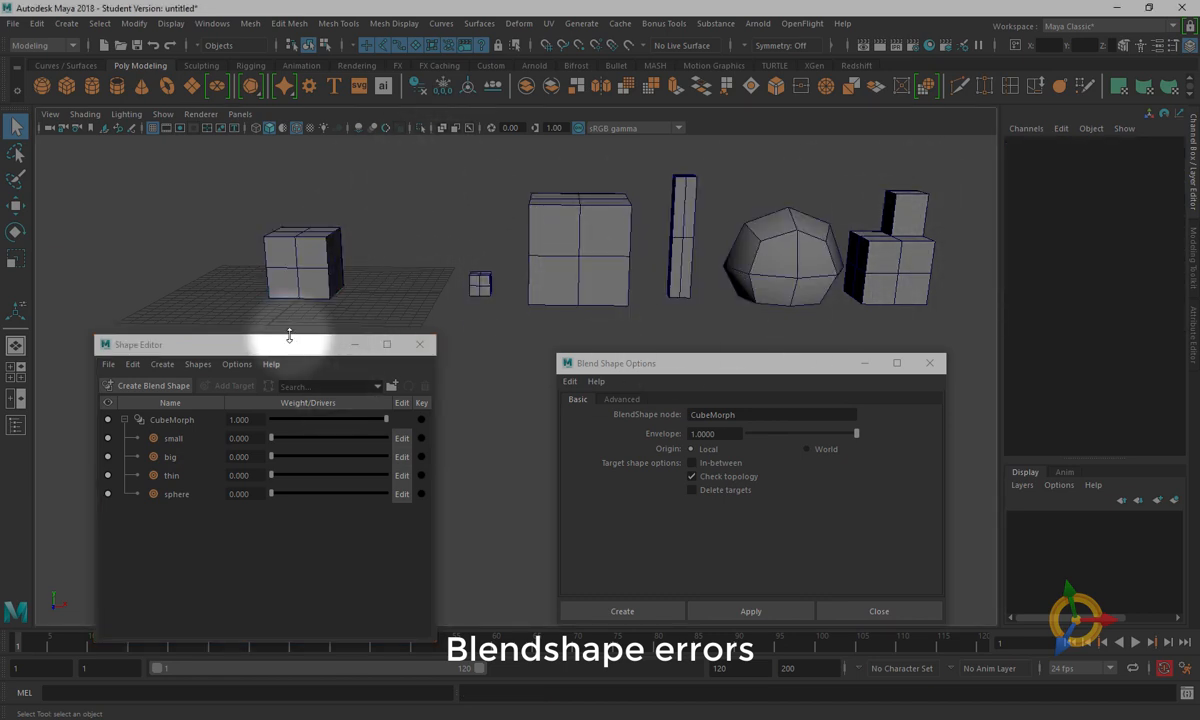
drag(272, 441, 415, 447)
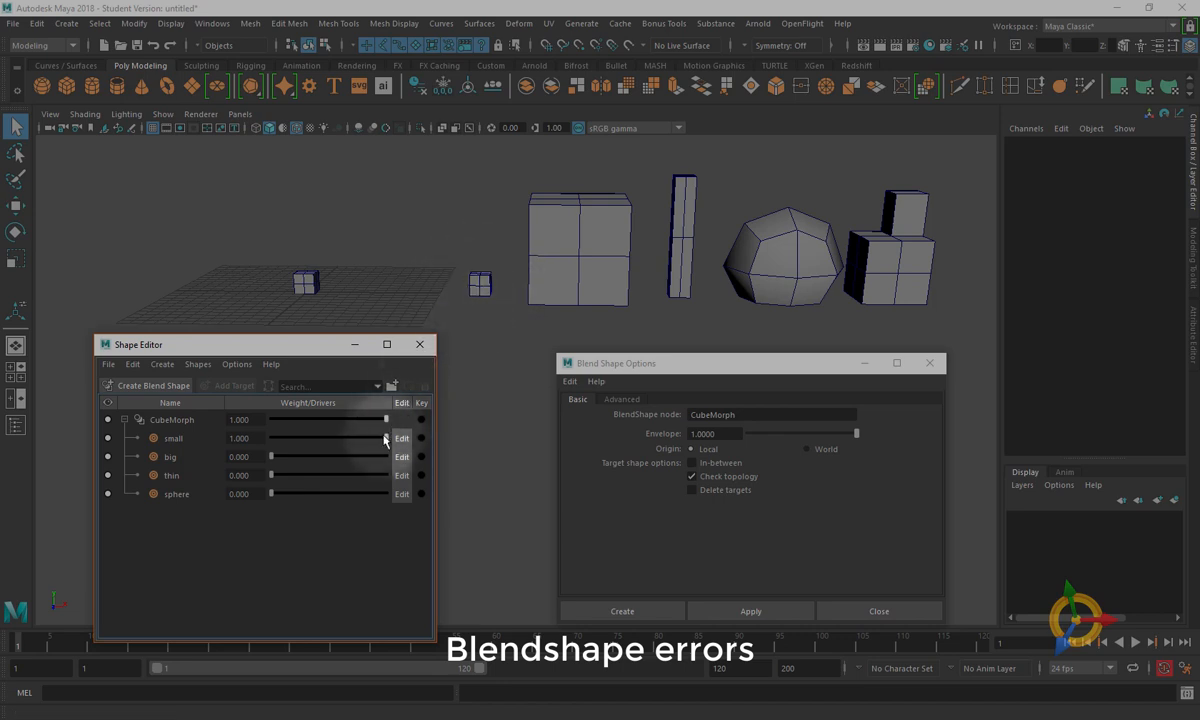
drag(386, 440, 175, 450)
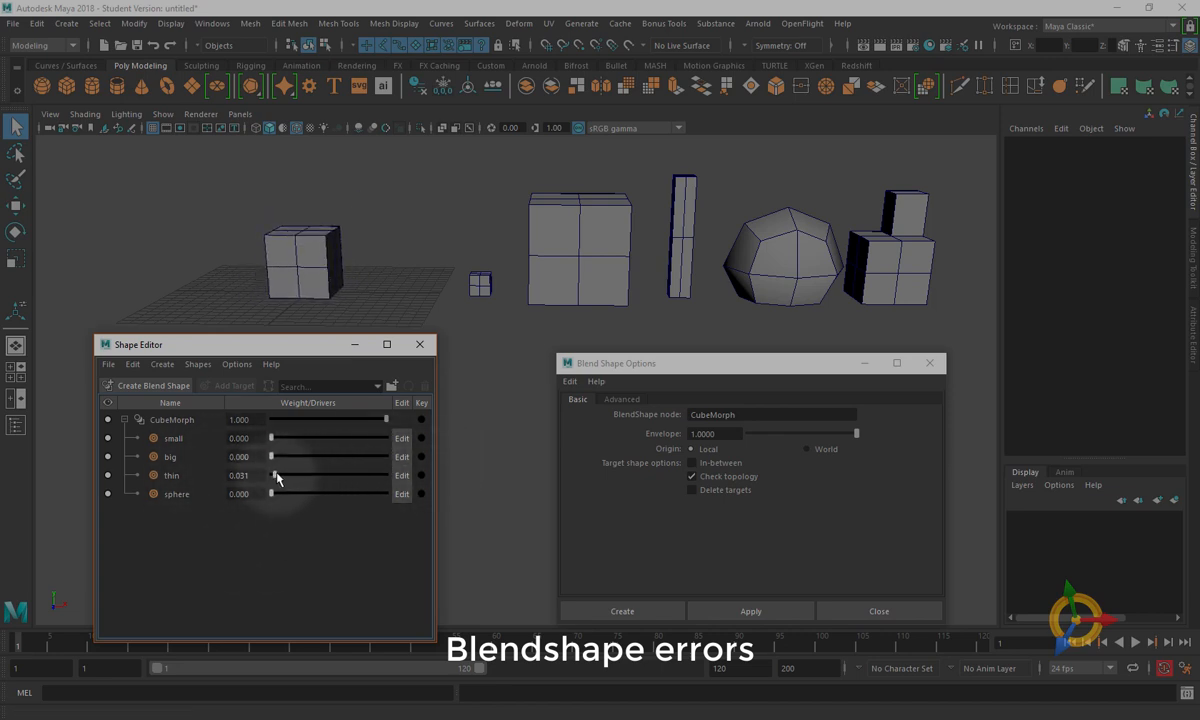
drag(277, 478, 212, 514)
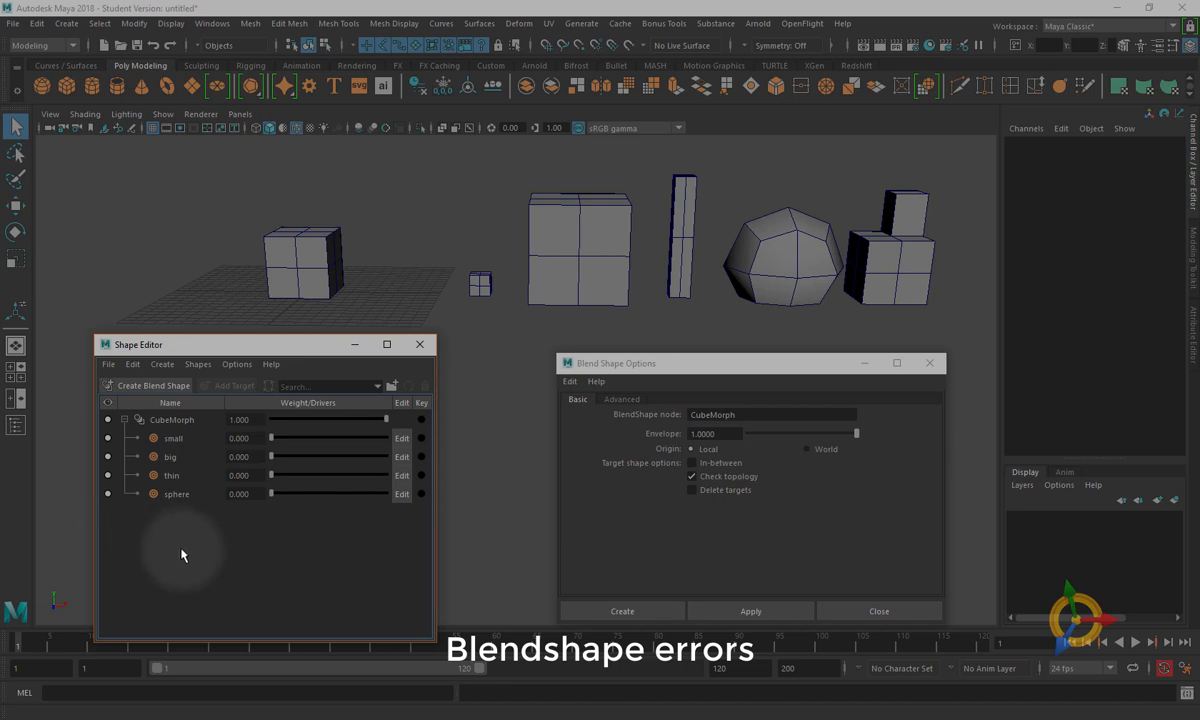
- Combine targets on the base cube by setting the sphere, thin and big weights to 1
drag(271, 494, 461, 520)
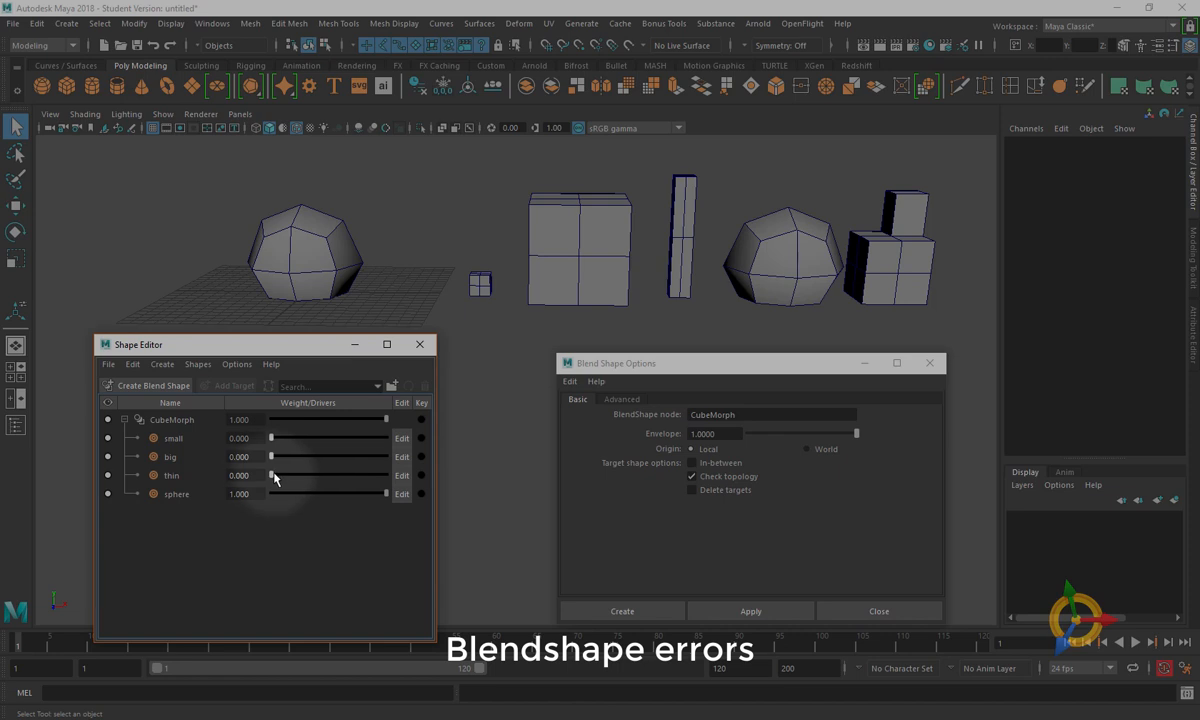
drag(268, 477, 395, 484)
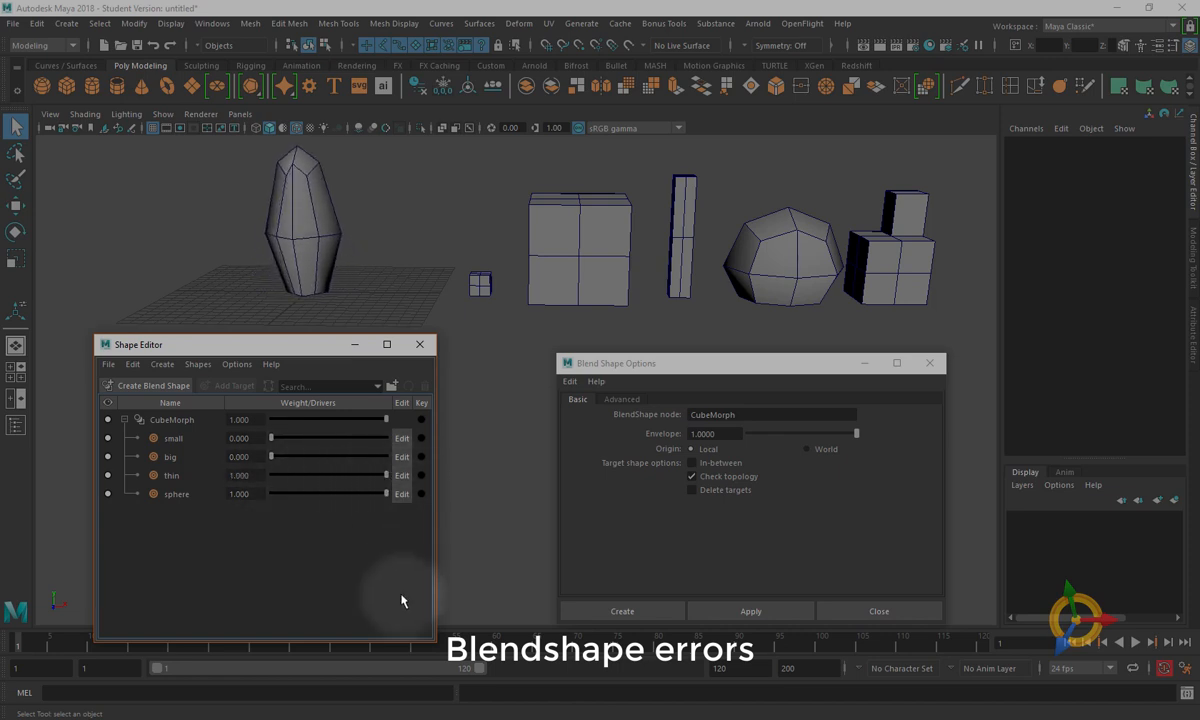
mouse_move(388, 276)
alt+mouse_down()
mouse_move(496, 262)
mouse_move(394, 273)
alt+mouse_up()
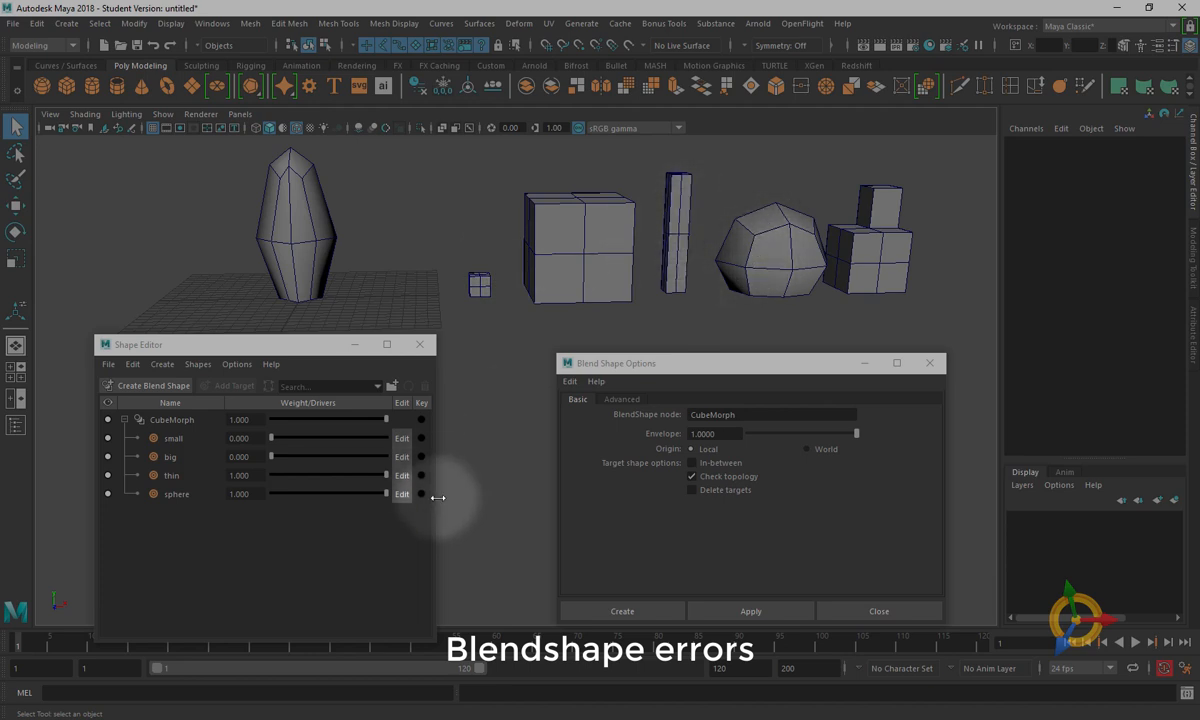
alt+right_drag(480, 490, 423, 411)
alt+middle_drag(467, 455, 454, 440)
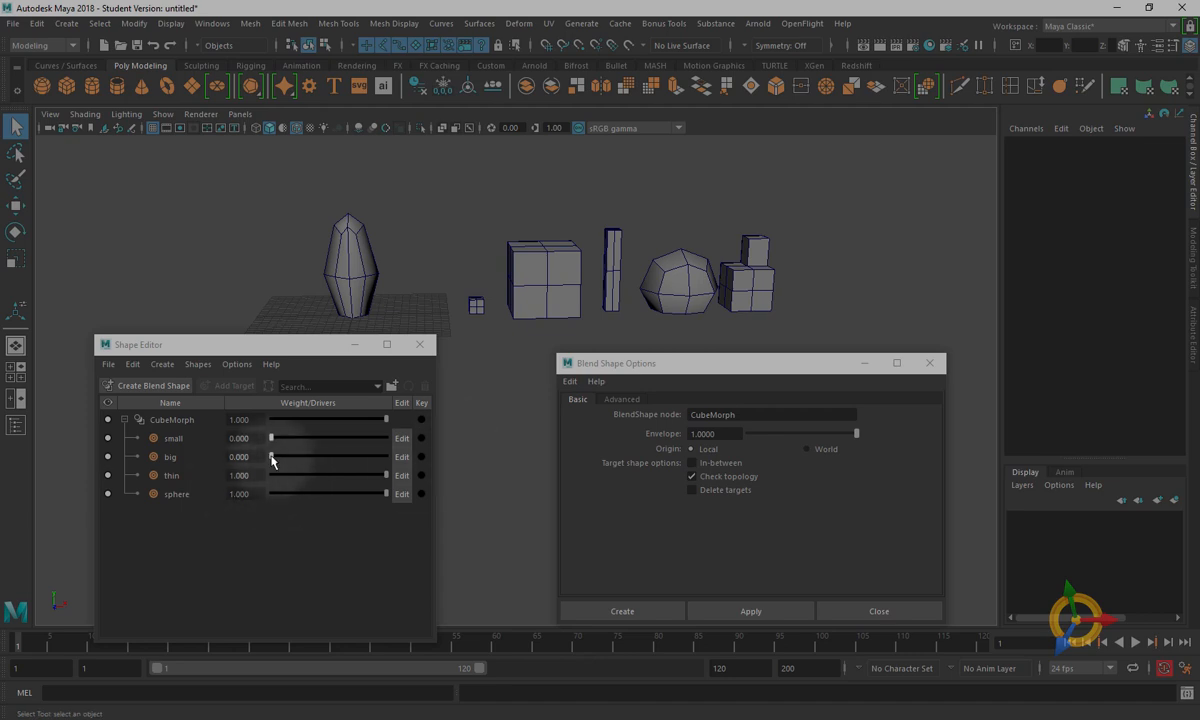
drag(271, 457, 396, 461)
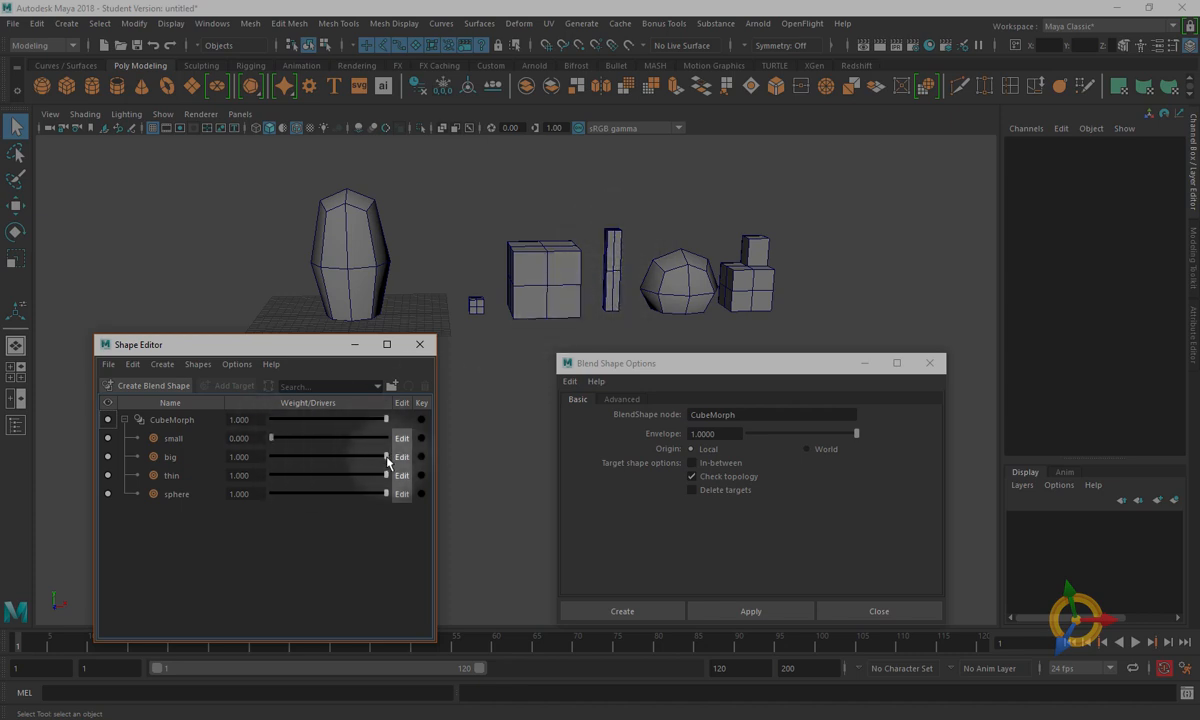
drag(387, 462, 414, 466)
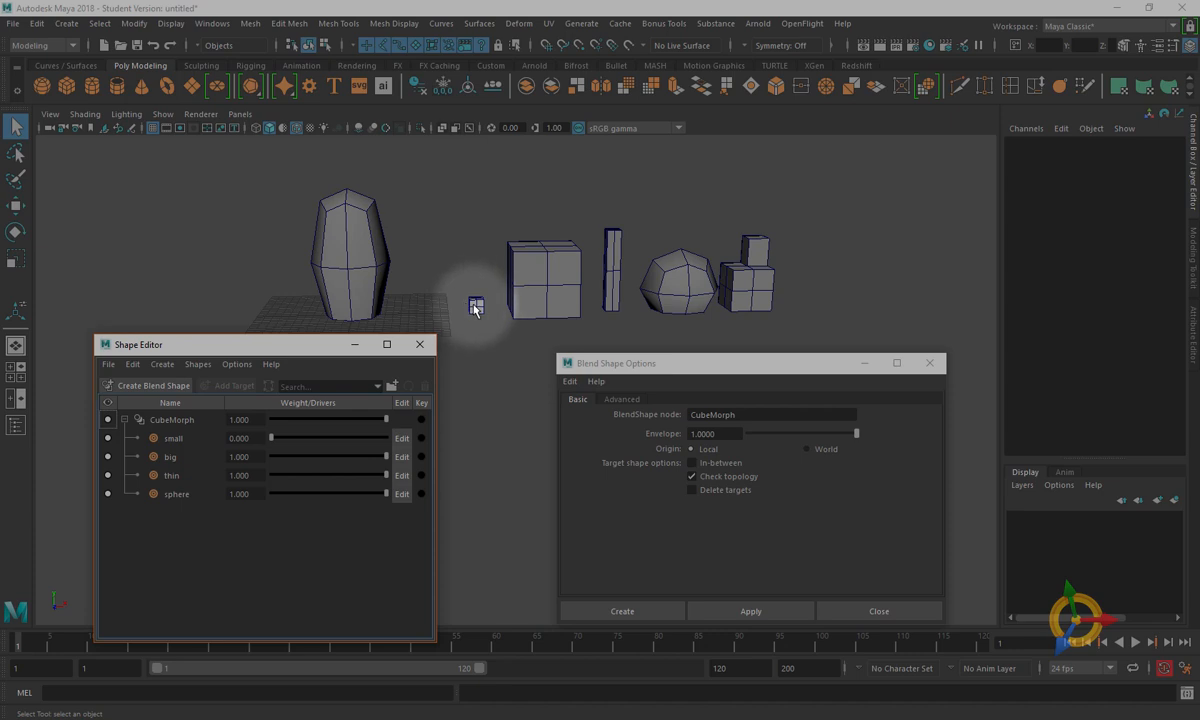
- Reset the big, thin and sphere weights to 0, keeping small at 0
drag(272, 438, 250, 421)
drag(352, 456, 228, 445)
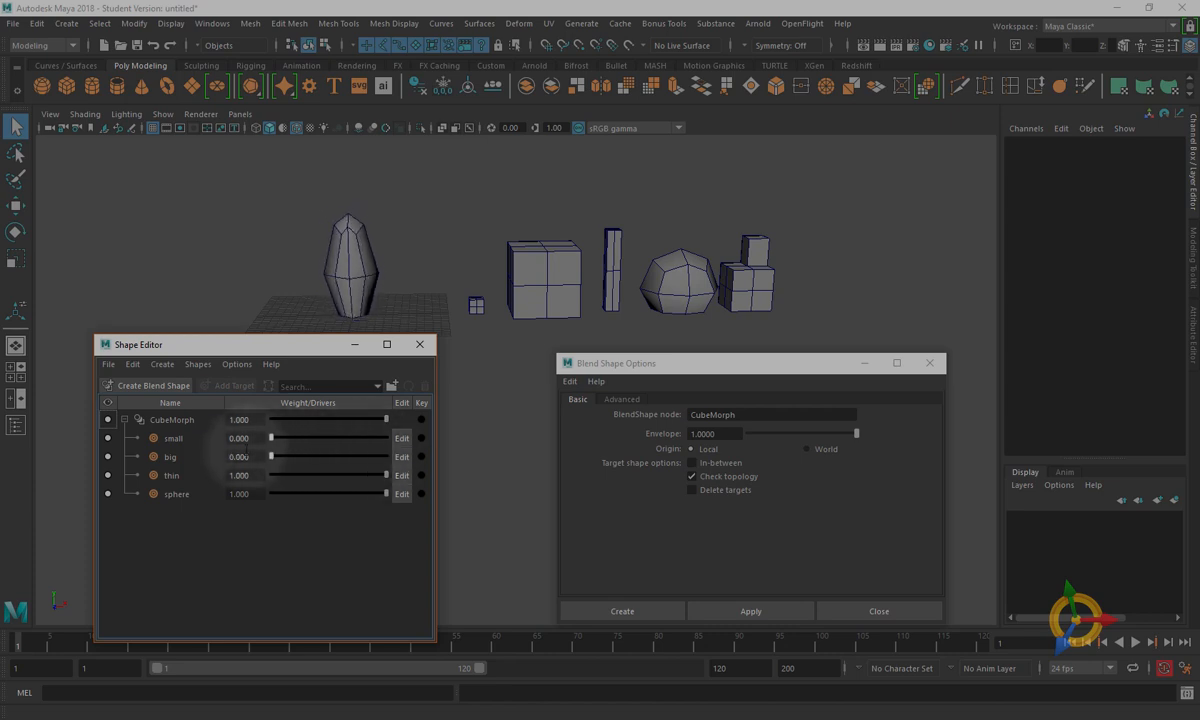
drag(386, 475, 290, 488)
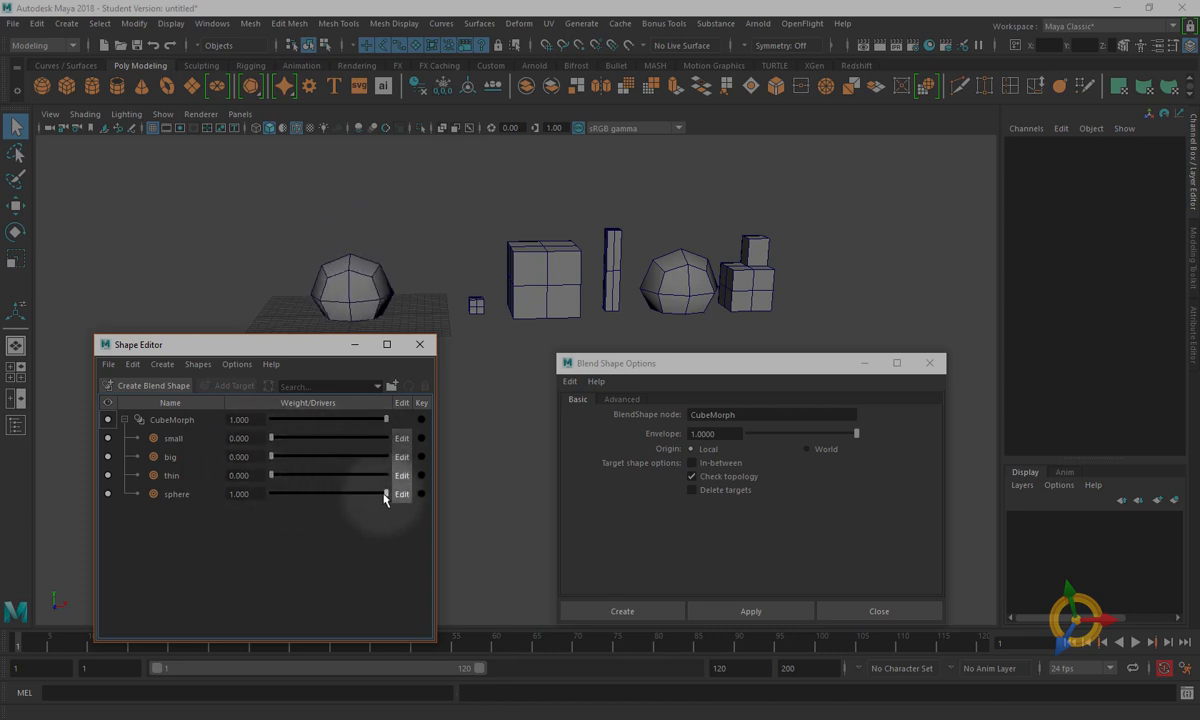
drag(385, 499, 250, 488)
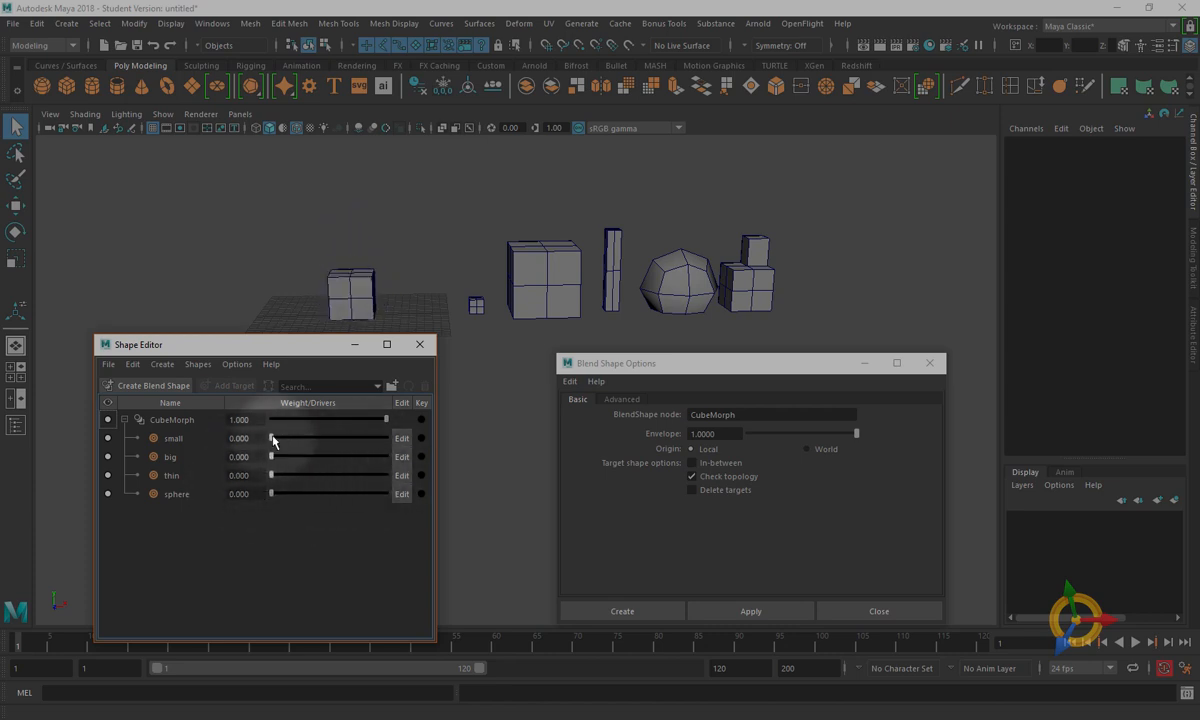
- Mix the CubeMorph target weights to about 0.286 small, 0.099 big, 0.801 thin and 0.559 sphere
mouse_move(321, 438)
mouse_down()
mouse_move(387, 441)
mouse_move(260, 437)
mouse_move(321, 442)
mouse_up()
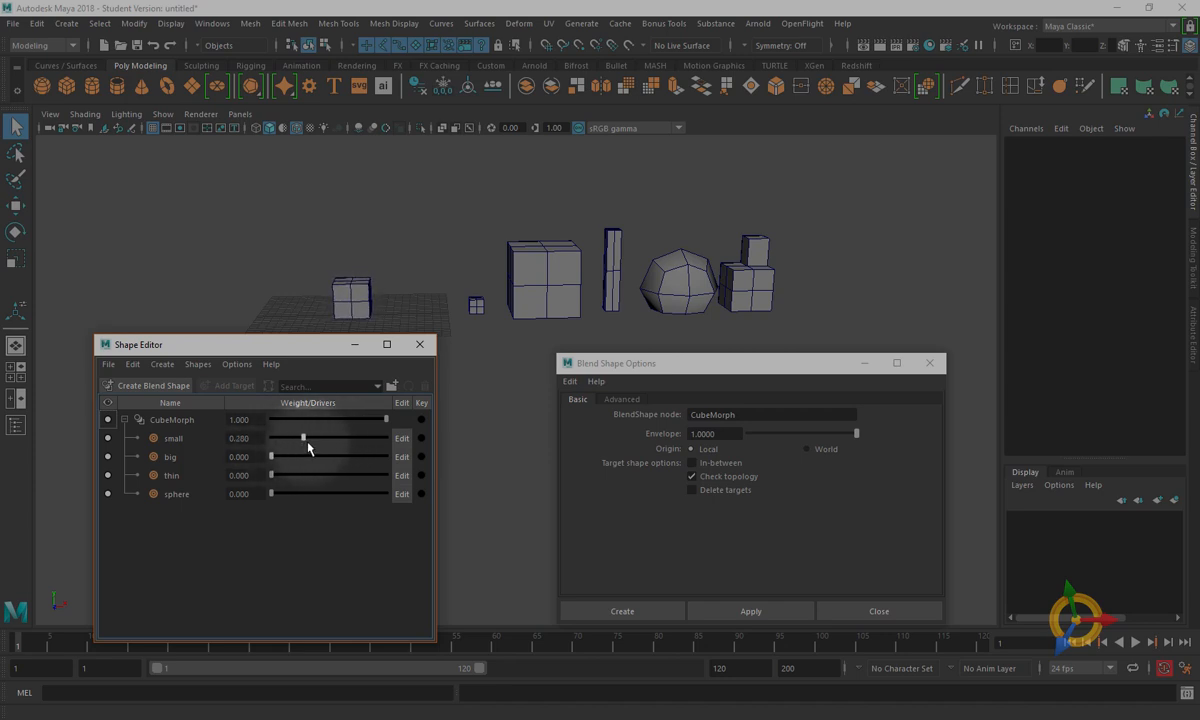
drag(307, 442, 321, 442)
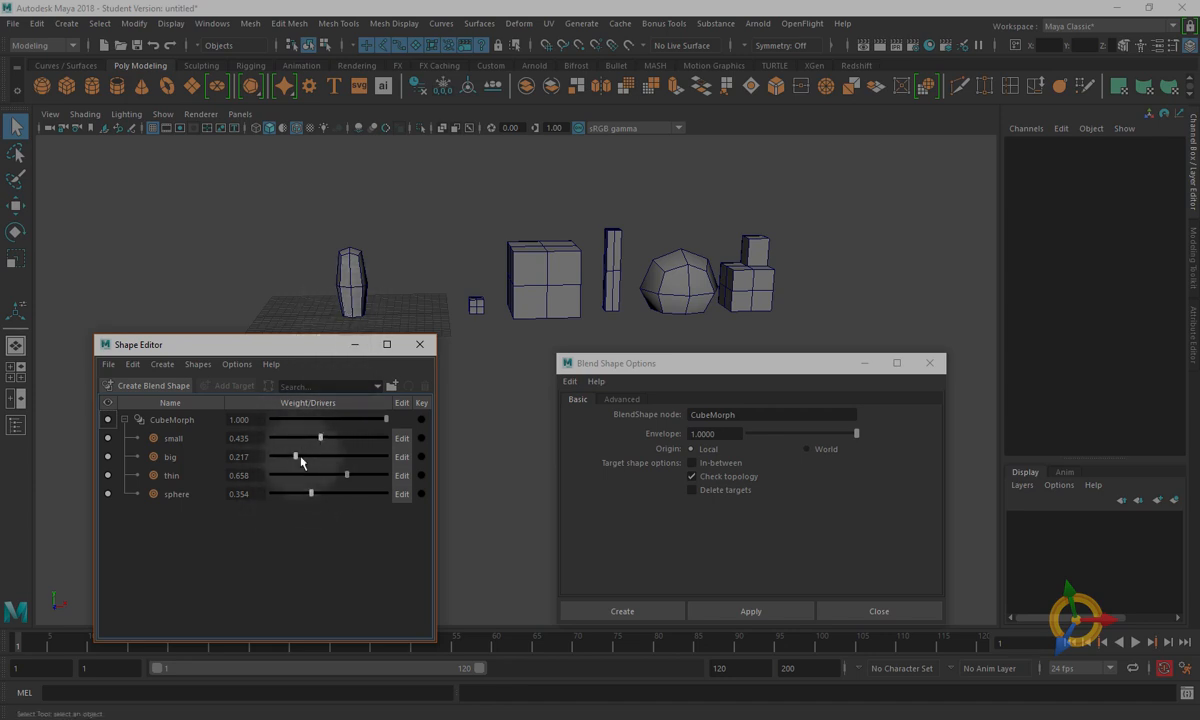
drag(312, 494, 283, 457)
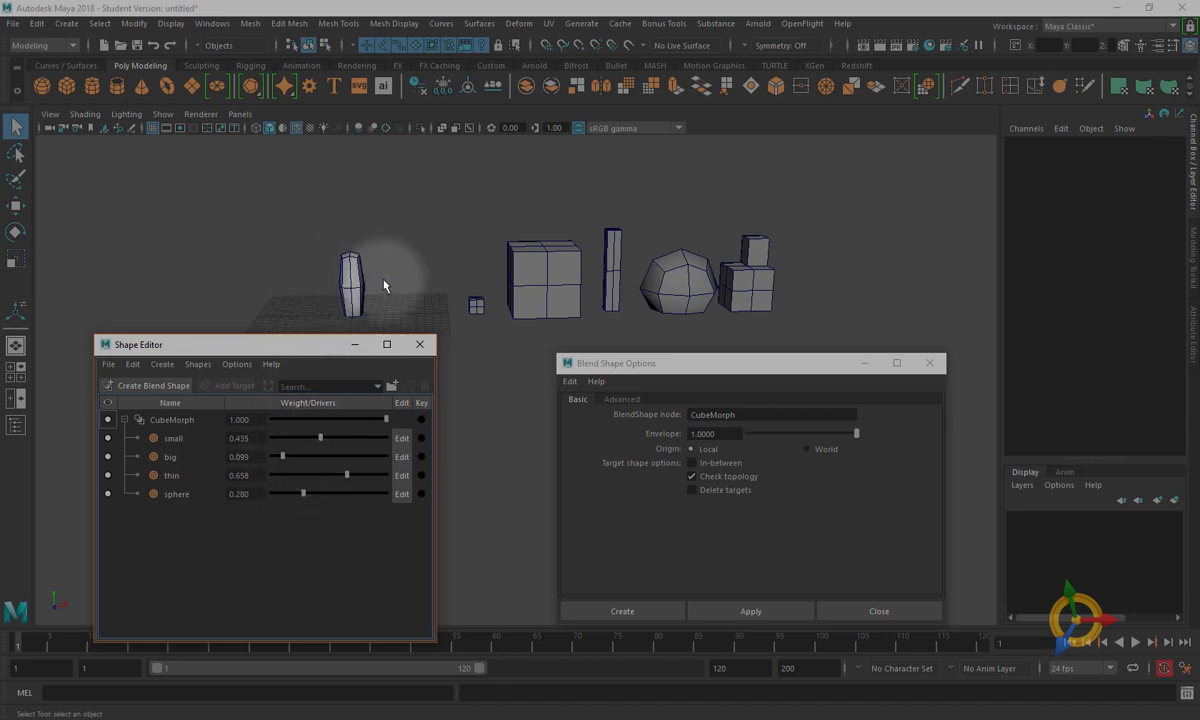
drag(346, 476, 367, 476)
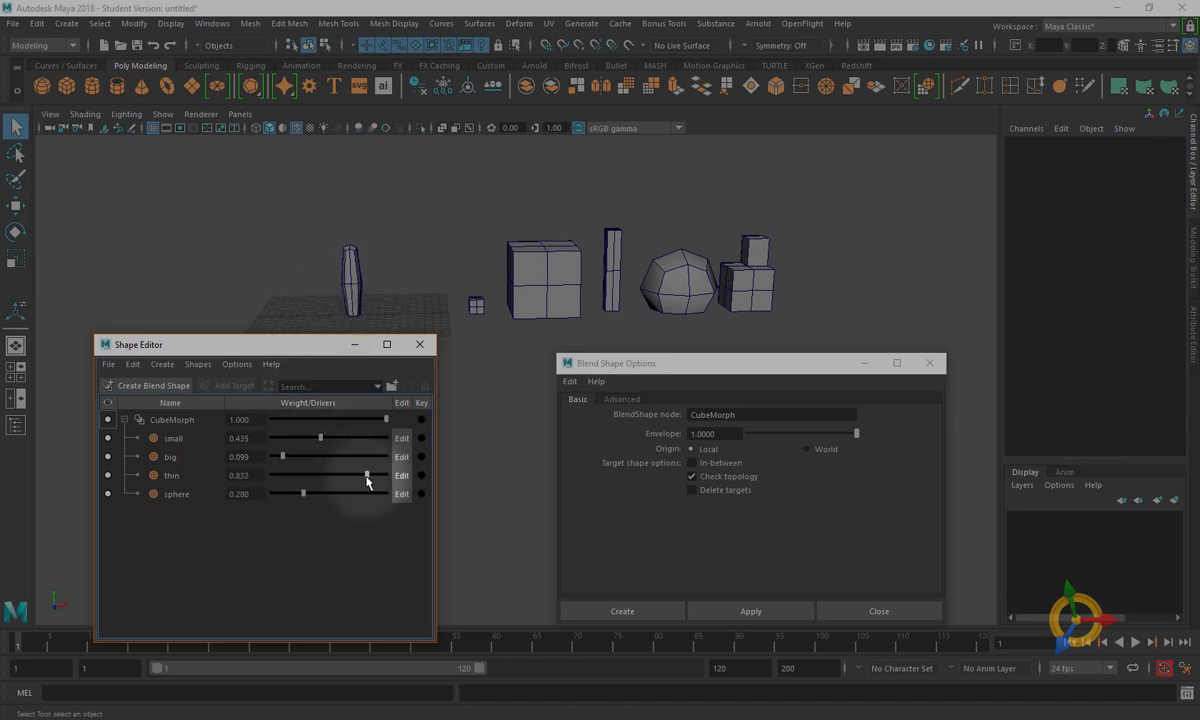
mouse_move(321, 438)
mouse_down()
mouse_move(337, 440)
mouse_move(304, 440)
mouse_up()
drag(303, 494, 335, 494)
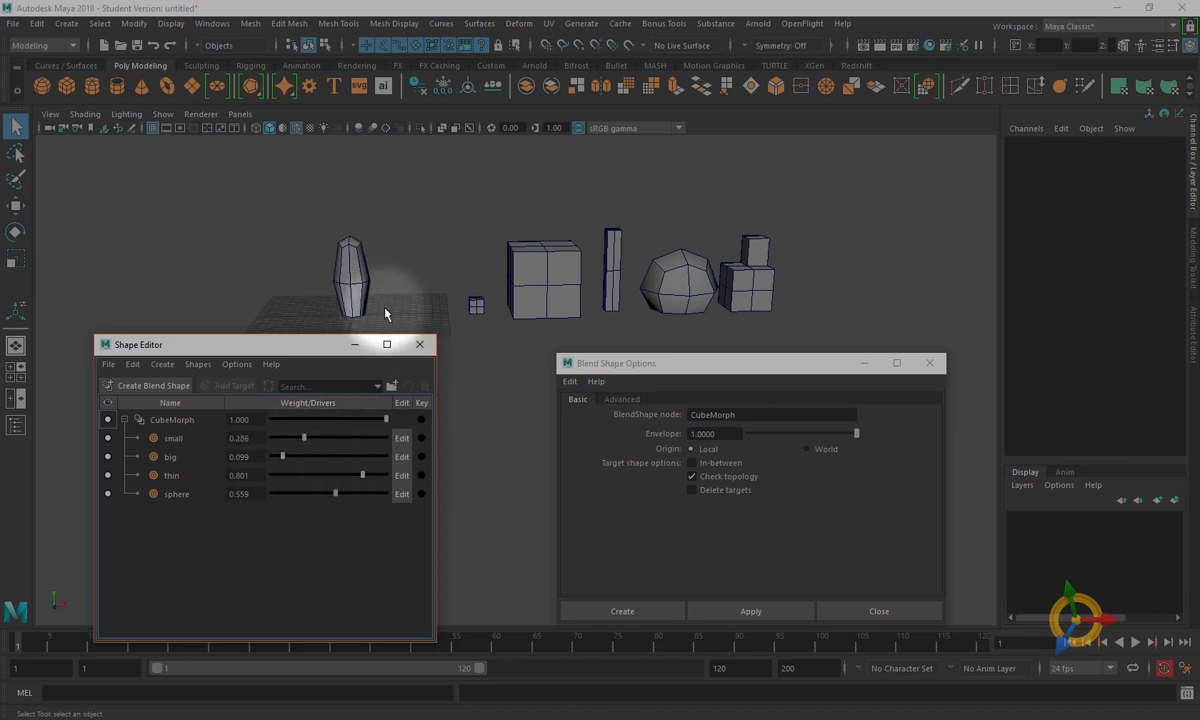
- Select the morphed Head_BaseMesh, try moving it along the X axis, and undo the moves
click(358, 295)
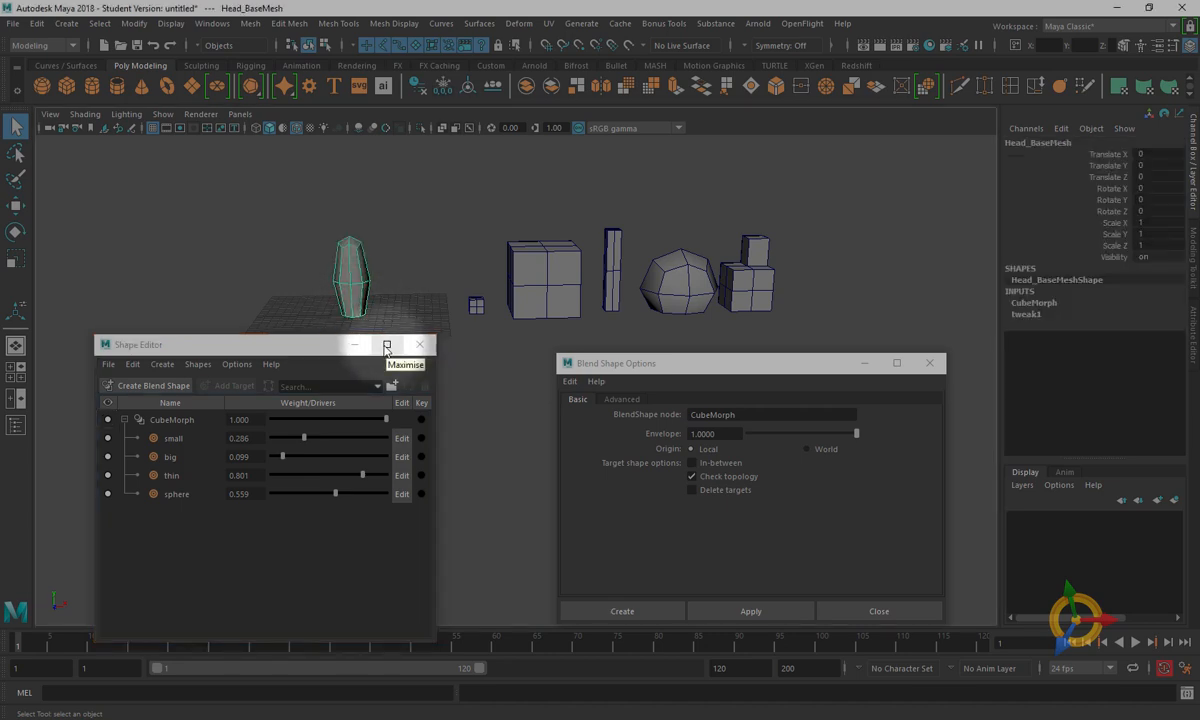
key(w)
mouse_move(410, 296)
mouse_down()
mouse_move(287, 302)
mouse_move(442, 300)
mouse_move(402, 295)
mouse_up()
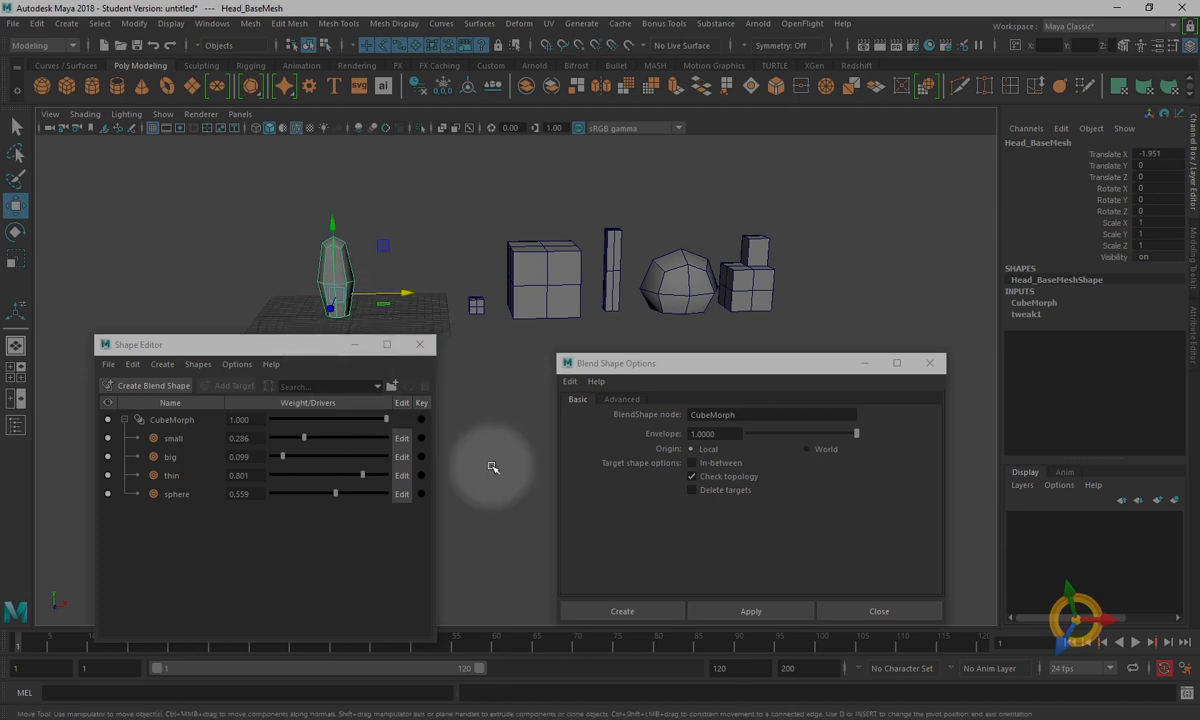
alt+drag(487, 414, 477, 448)
alt+middle_drag(477, 448, 522, 367)
key(ctrl+z)
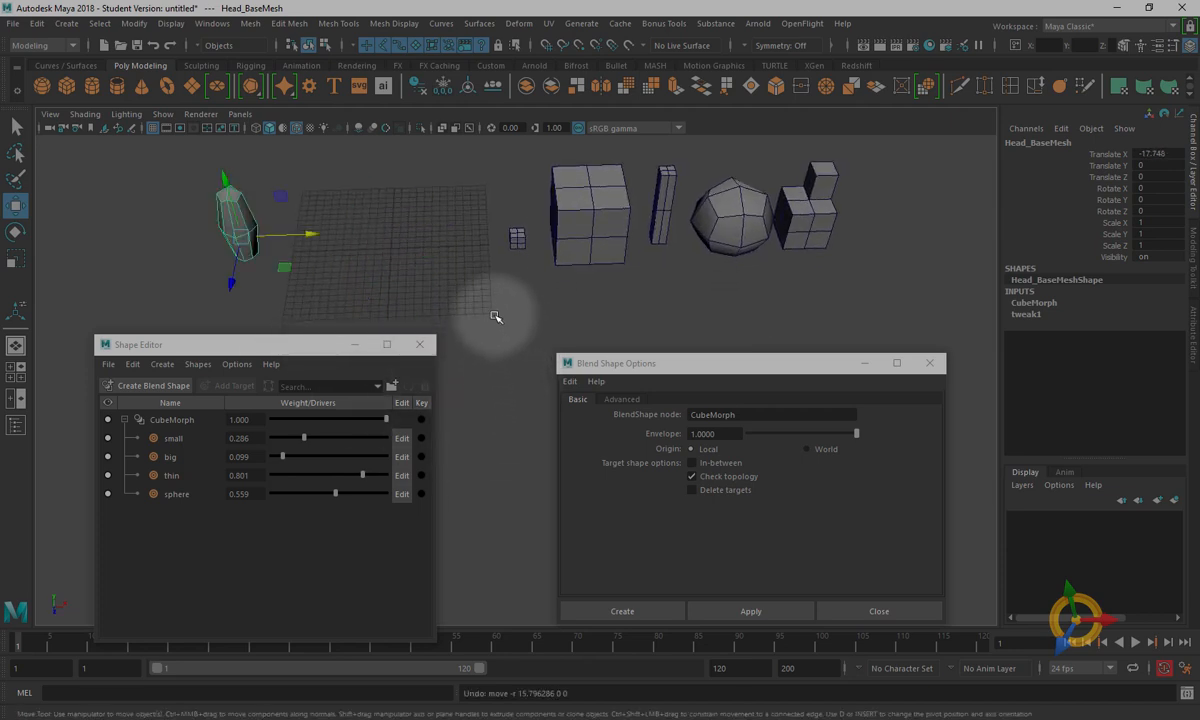
key(ctrl+z)
- Duplicate the morphed Head_BaseMesh in place
alt+drag(466, 364, 452, 357)
alt+middle_drag(485, 308, 483, 388)
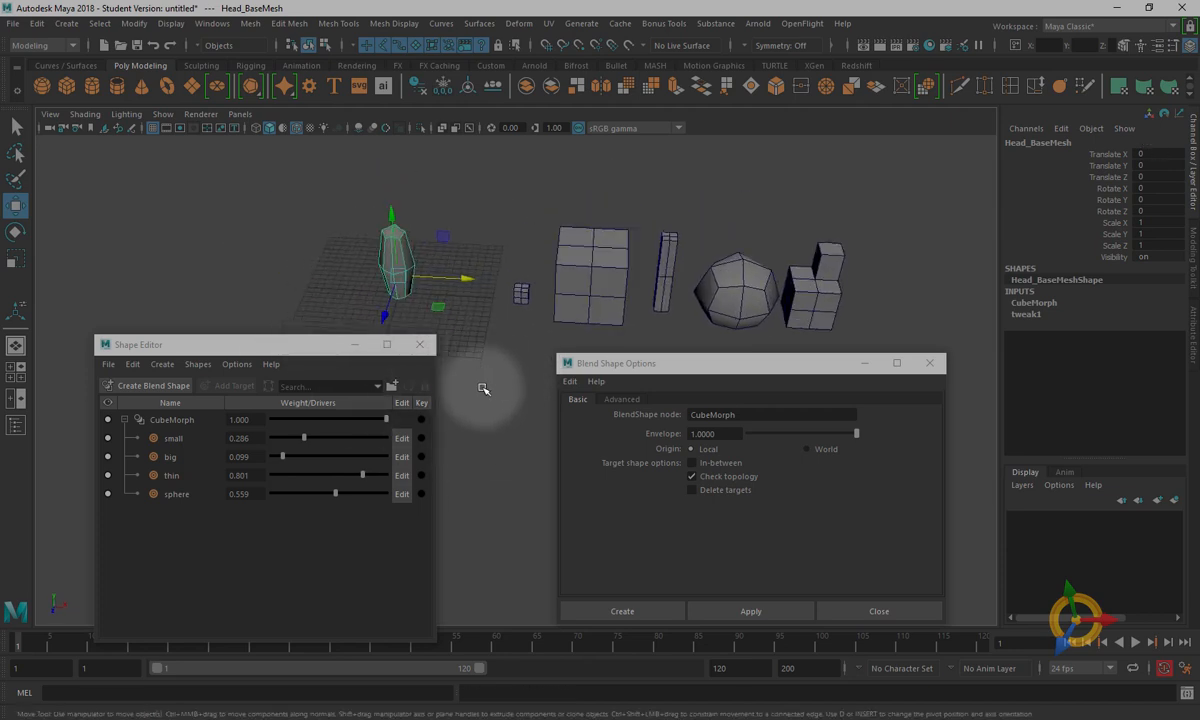
alt+drag(483, 388, 487, 364)
alt+middle_drag(490, 367, 493, 329)
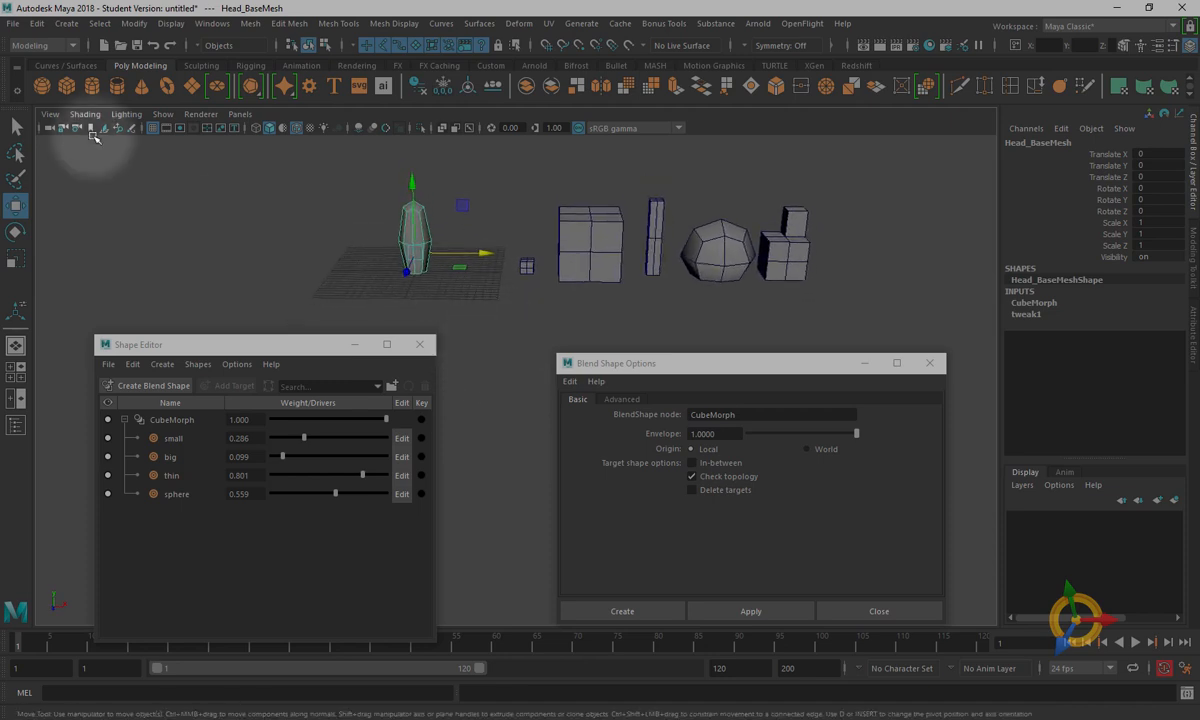
click(13, 23)
click(35, 23)
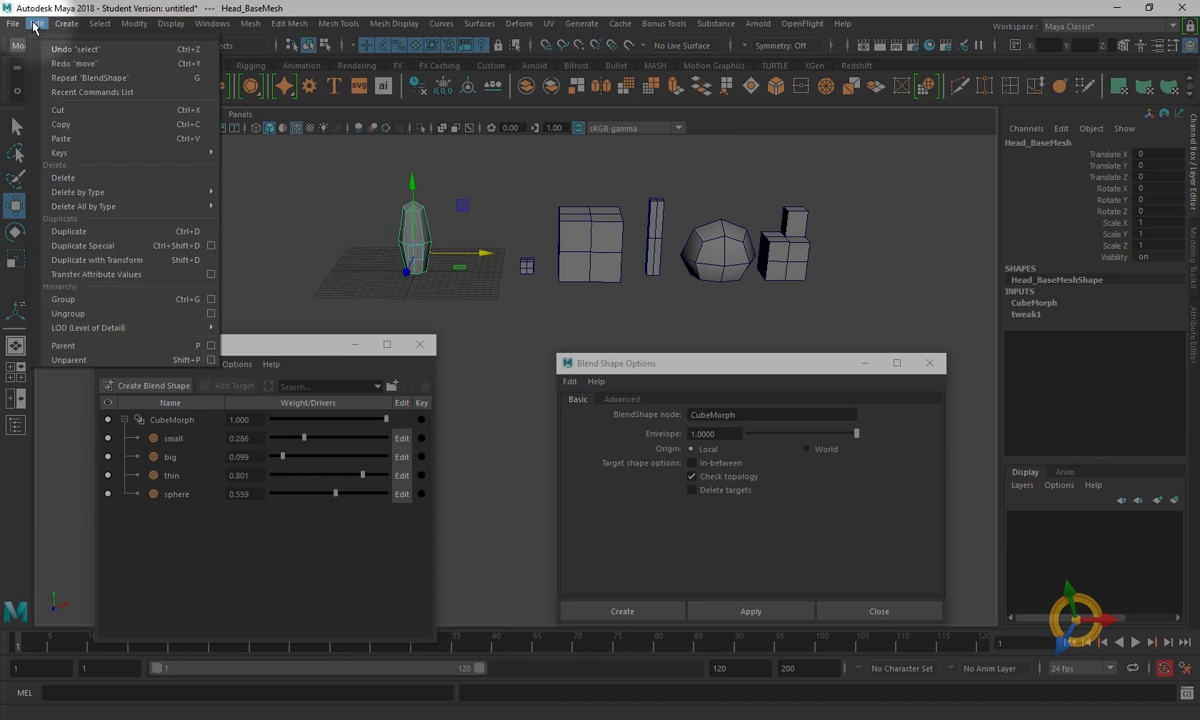
click(89, 232)
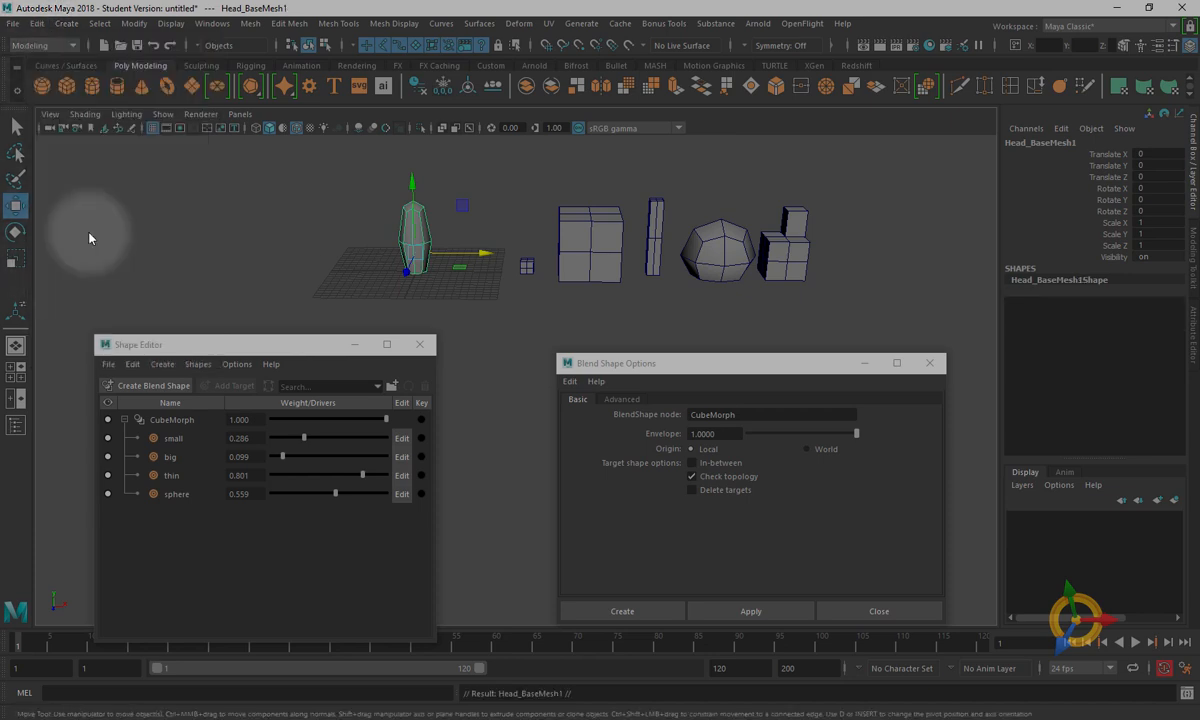
- Move the duplicated mesh to about -24.8 in X, and remix CubeMorph to about 0.602 small, 0.571 thin and 0 sphere
drag(472, 252, 311, 250)
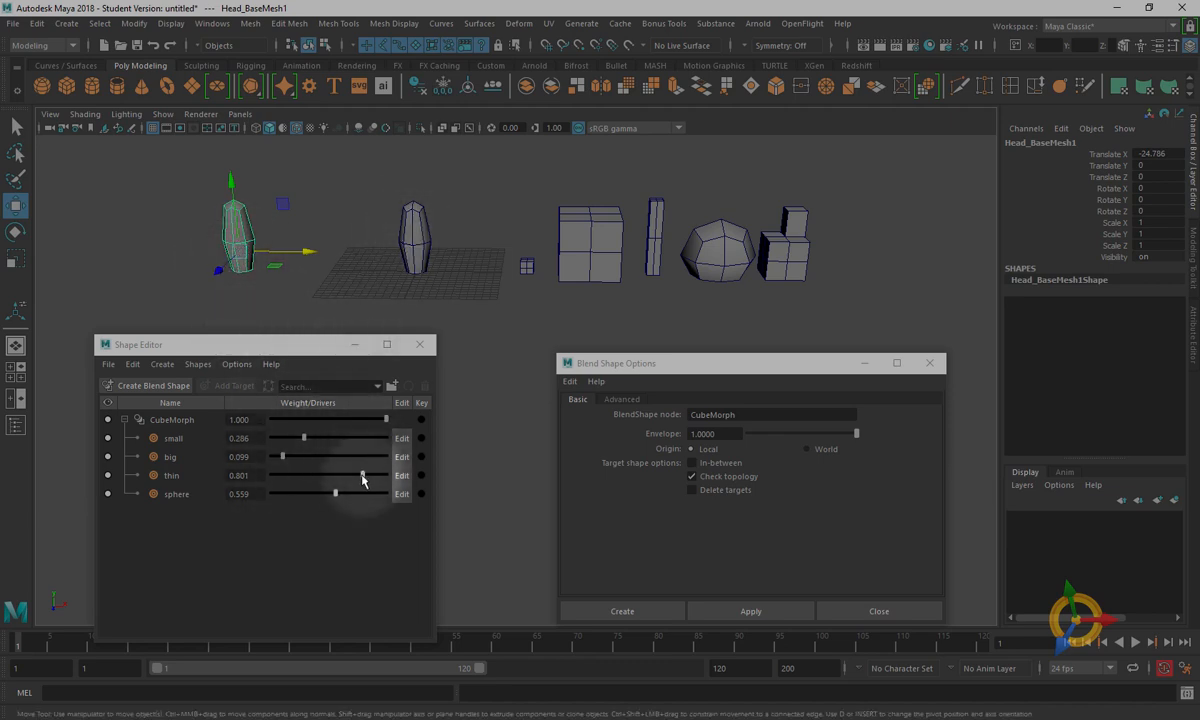
drag(363, 478, 340, 478)
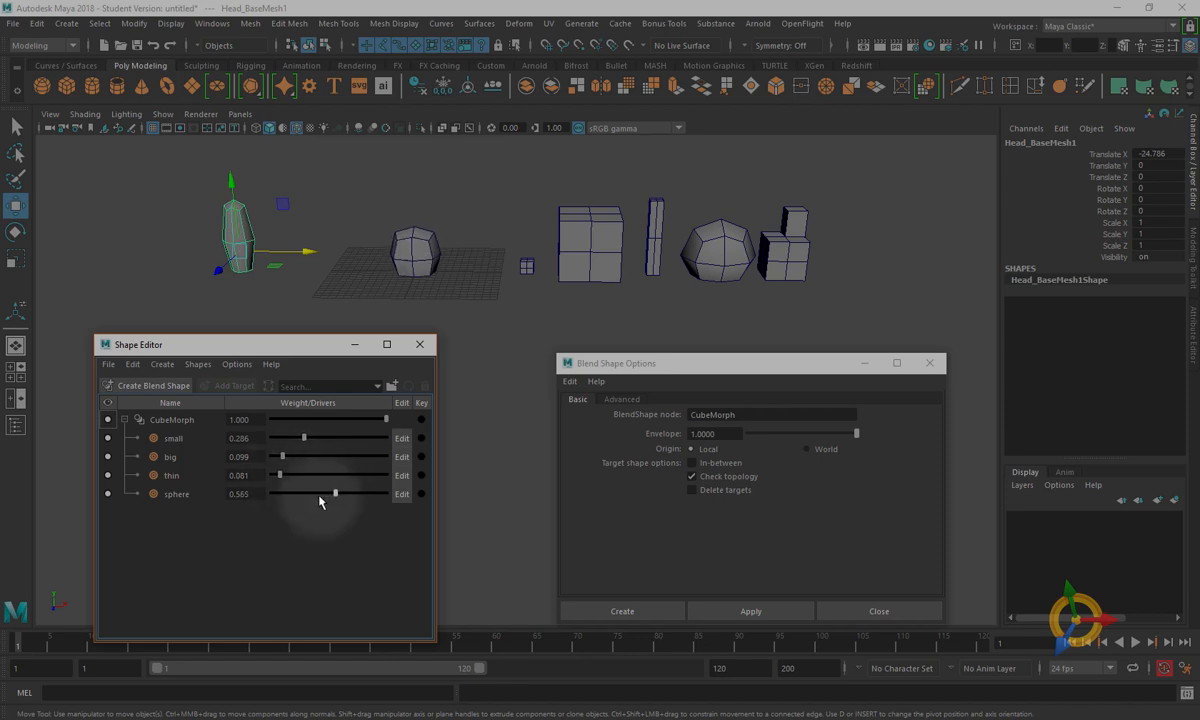
mouse_move(305, 441)
mouse_down()
mouse_move(350, 410)
mouse_move(307, 438)
mouse_up()
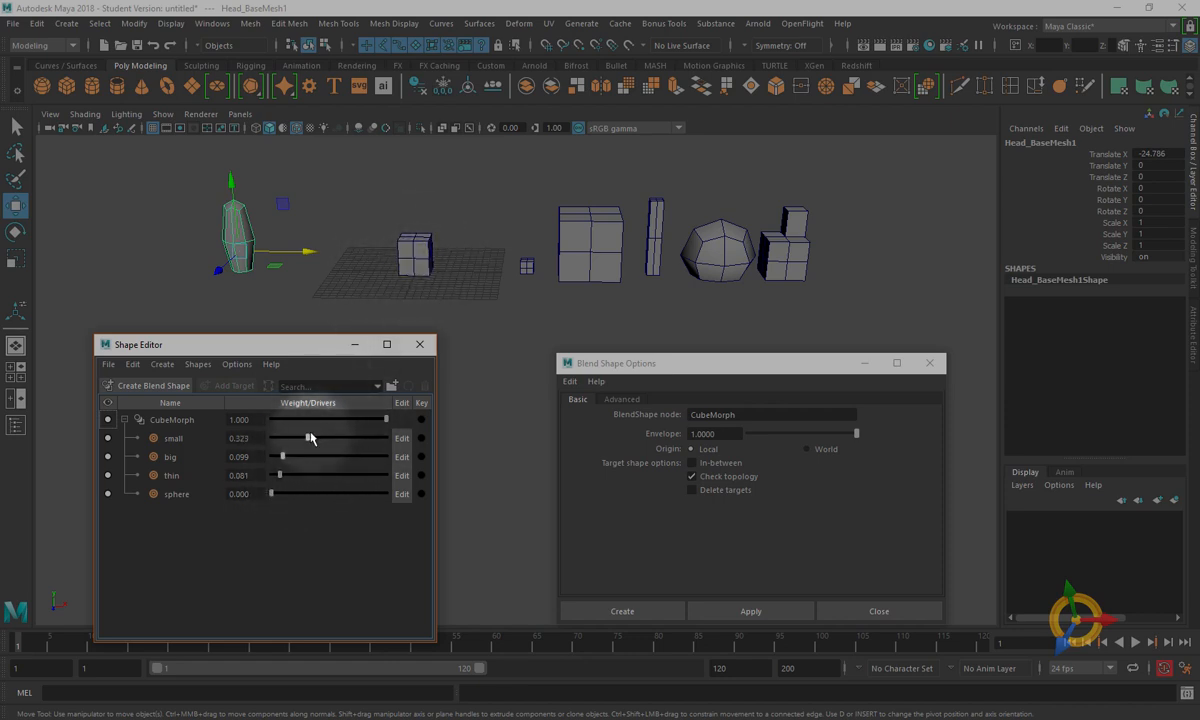
drag(308, 438, 340, 437)
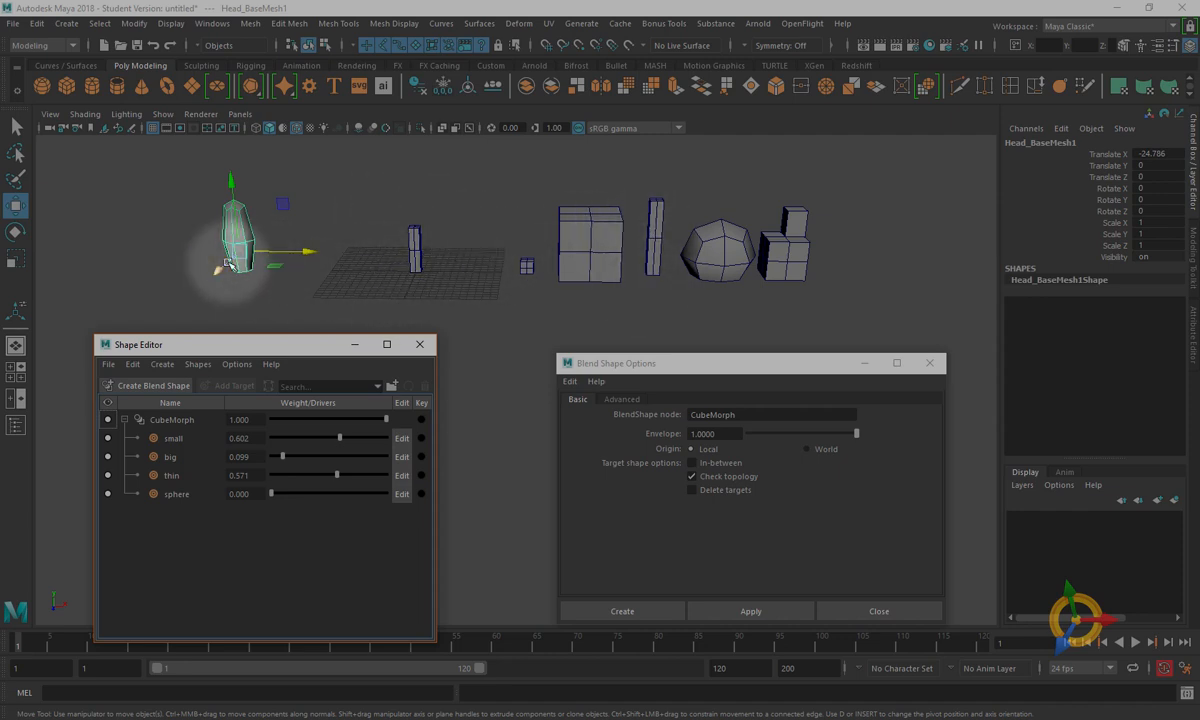
- Move the duplicated mesh farther out along X to about -45.7, and return the timeline to frame 1
drag(306, 250, 171, 248)
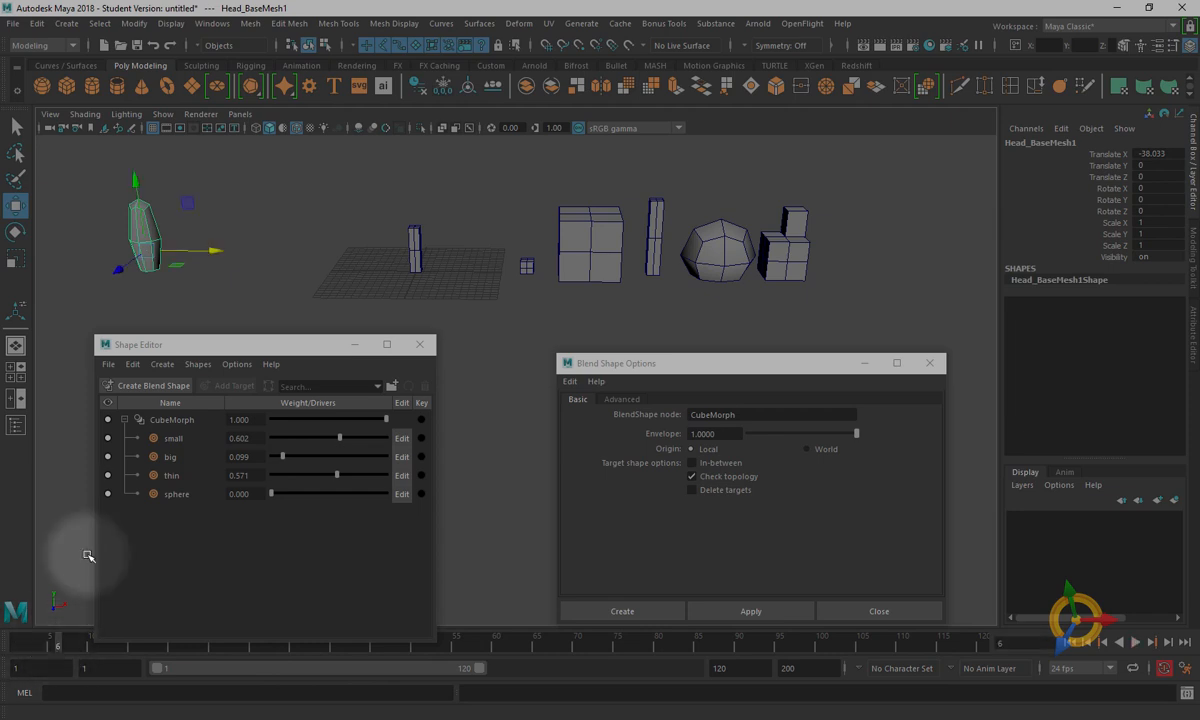
drag(212, 254, 158, 254)
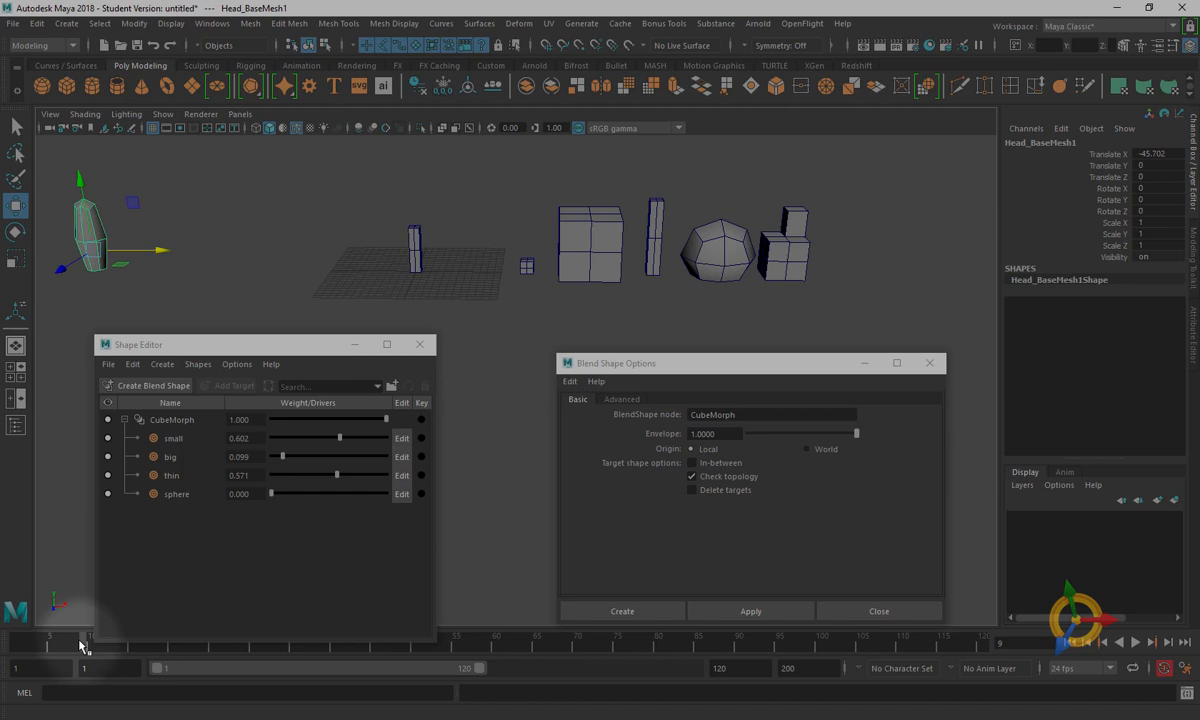
drag(80, 645, 12, 650)
drag(121, 657, 45, 660)
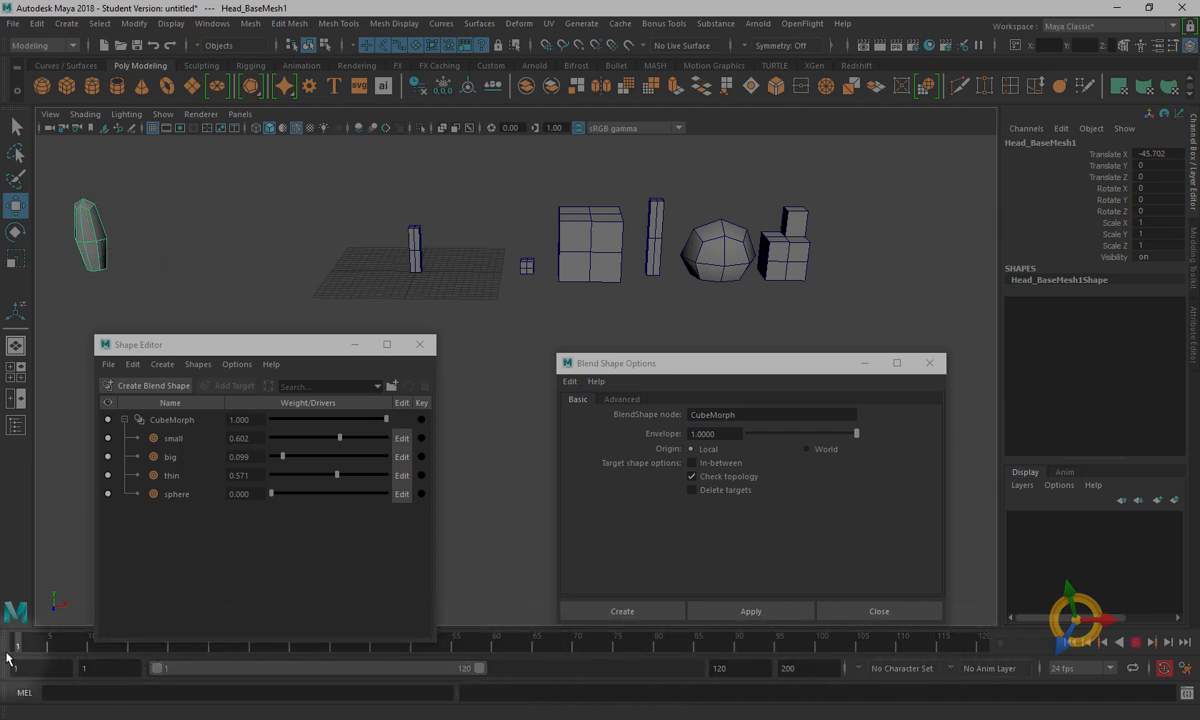
- Arrange the Shape Editor and Blend Shape Options windows side by side, and move the duplicated mesh back toward the grid along X
drag(238, 345, 214, 316)
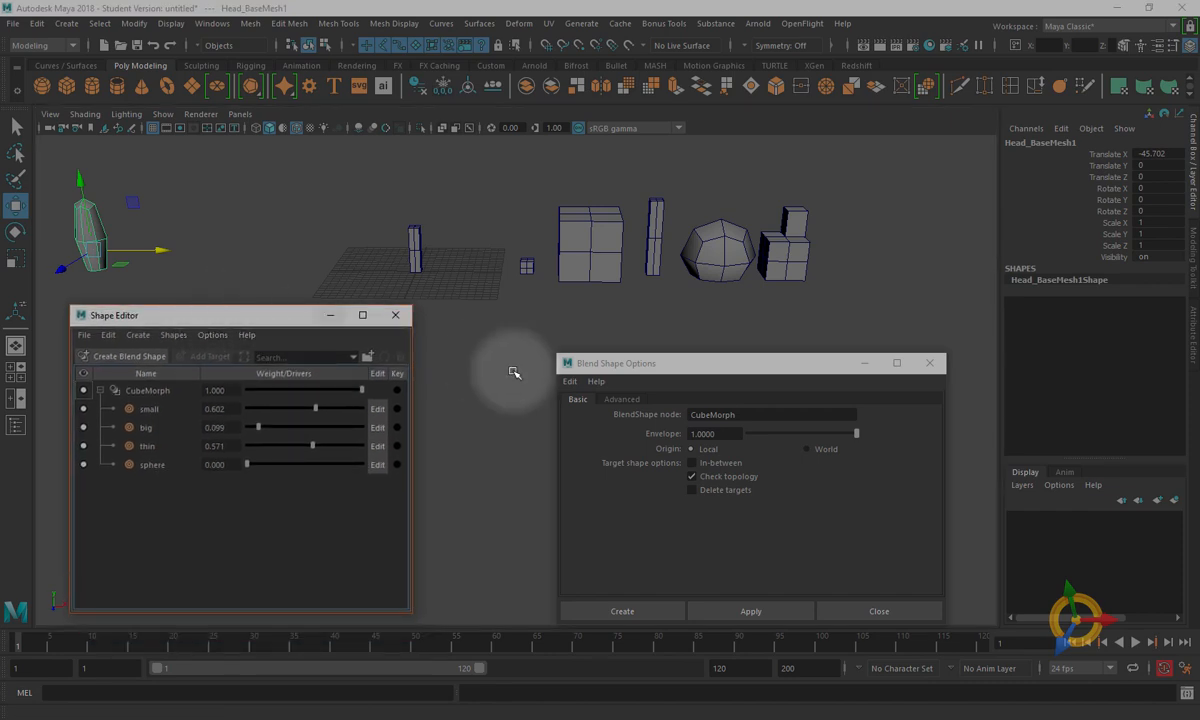
click(645, 365)
drag(645, 368, 528, 355)
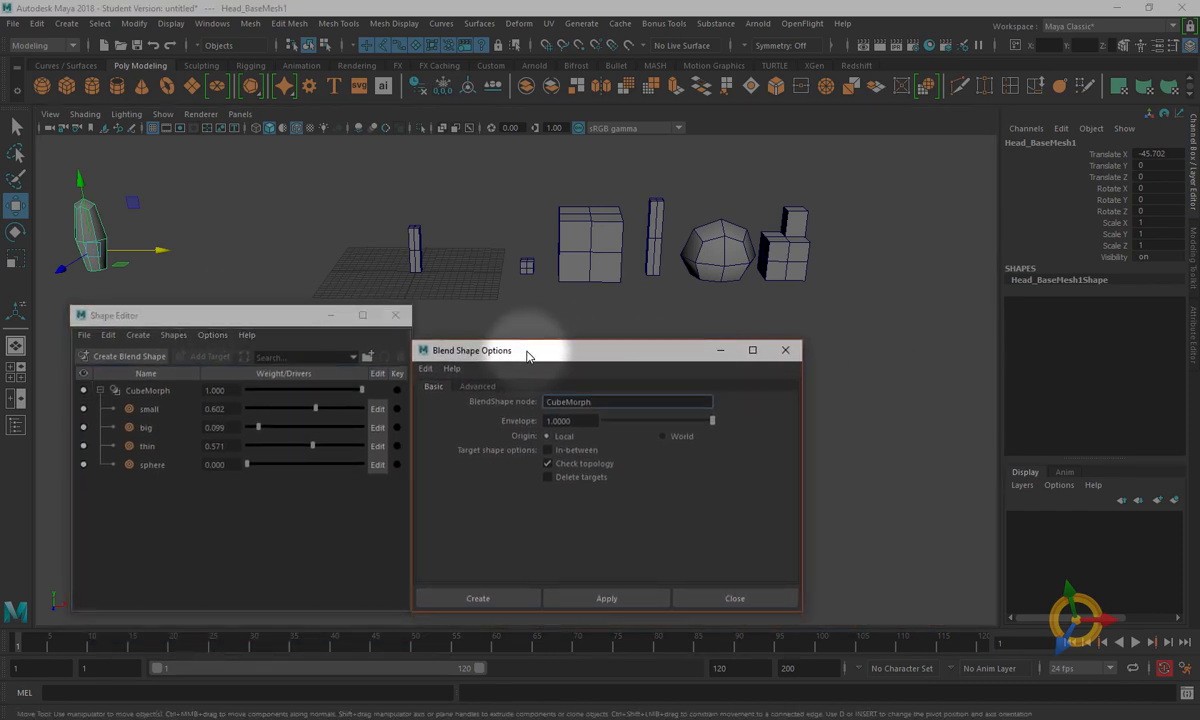
drag(530, 356, 542, 357)
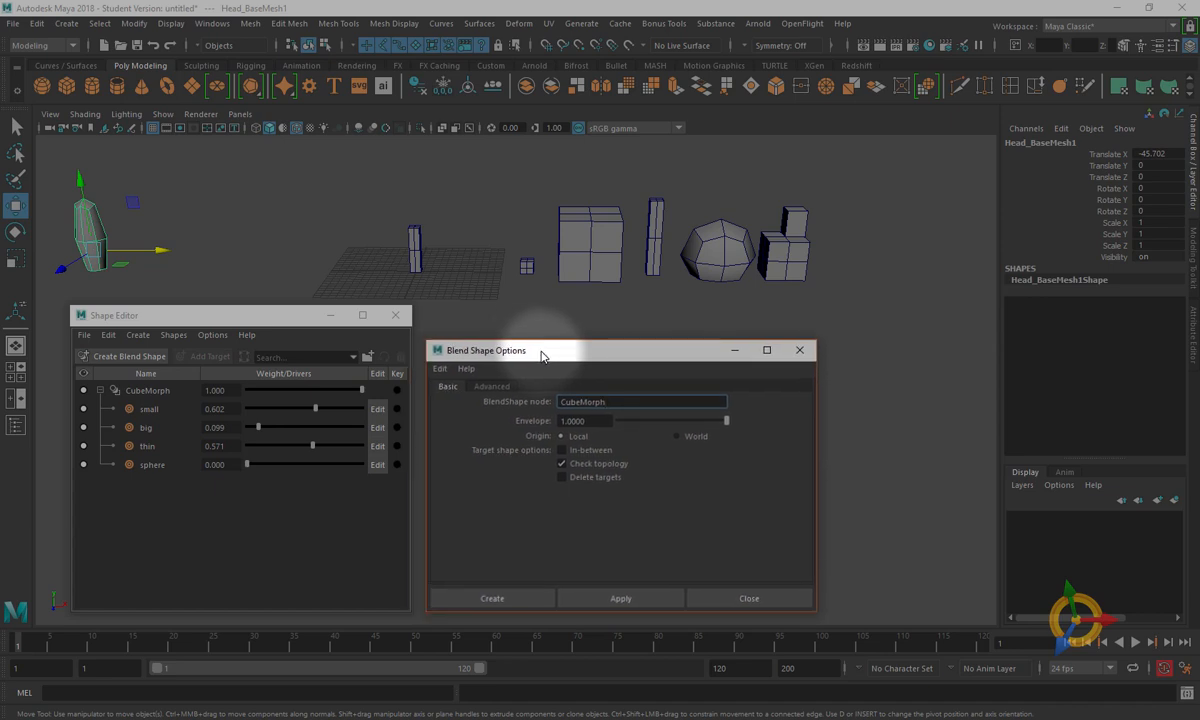
drag(161, 248, 347, 252)
- Select Head_BaseMesh and the extrude, big, thin and sphere meshes in turn to compare the base with its targets
click(415, 252)
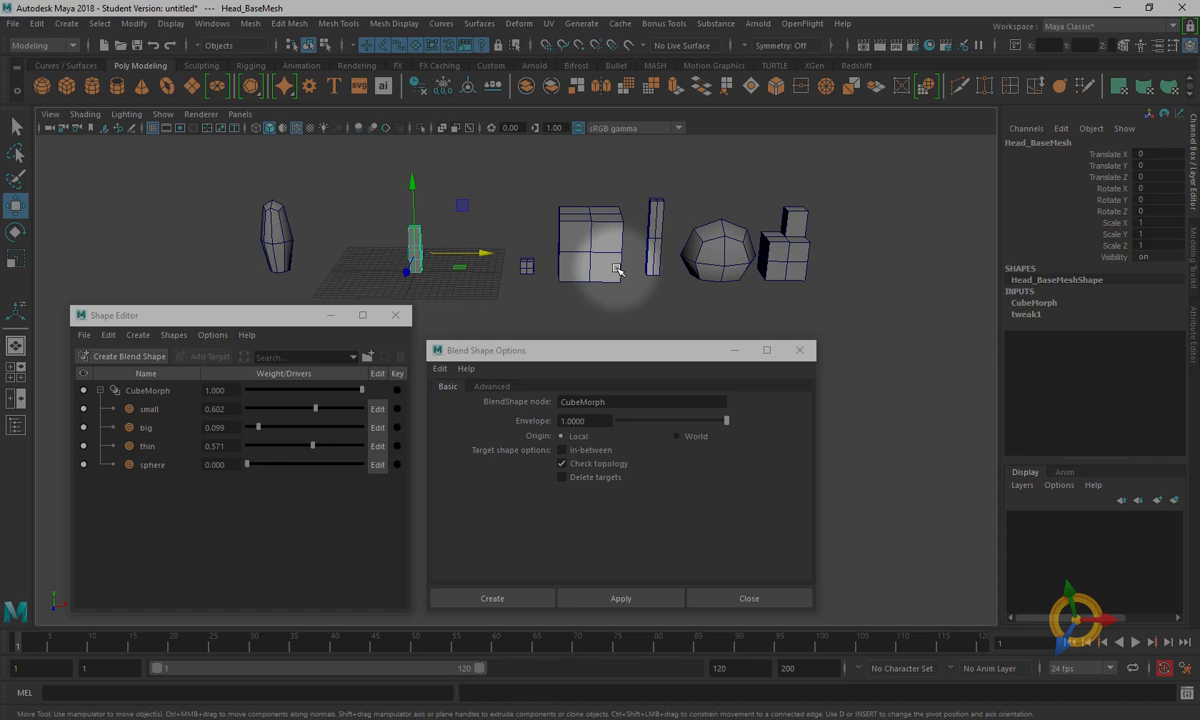
click(777, 256)
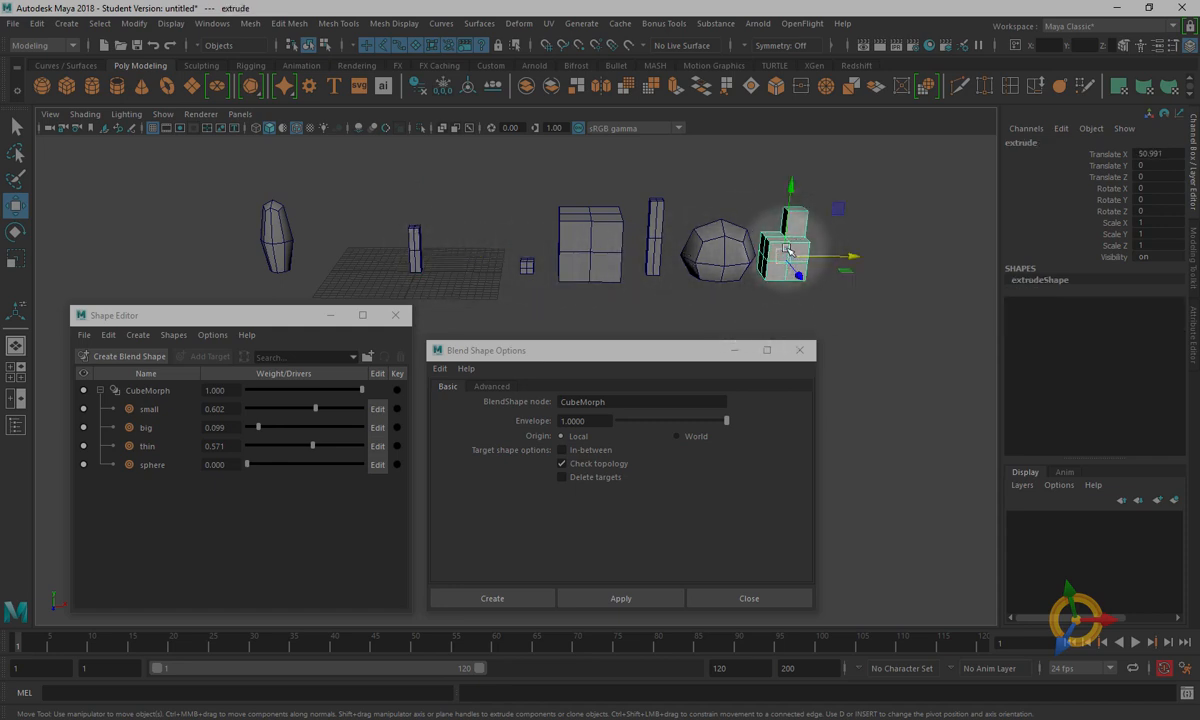
click(566, 240)
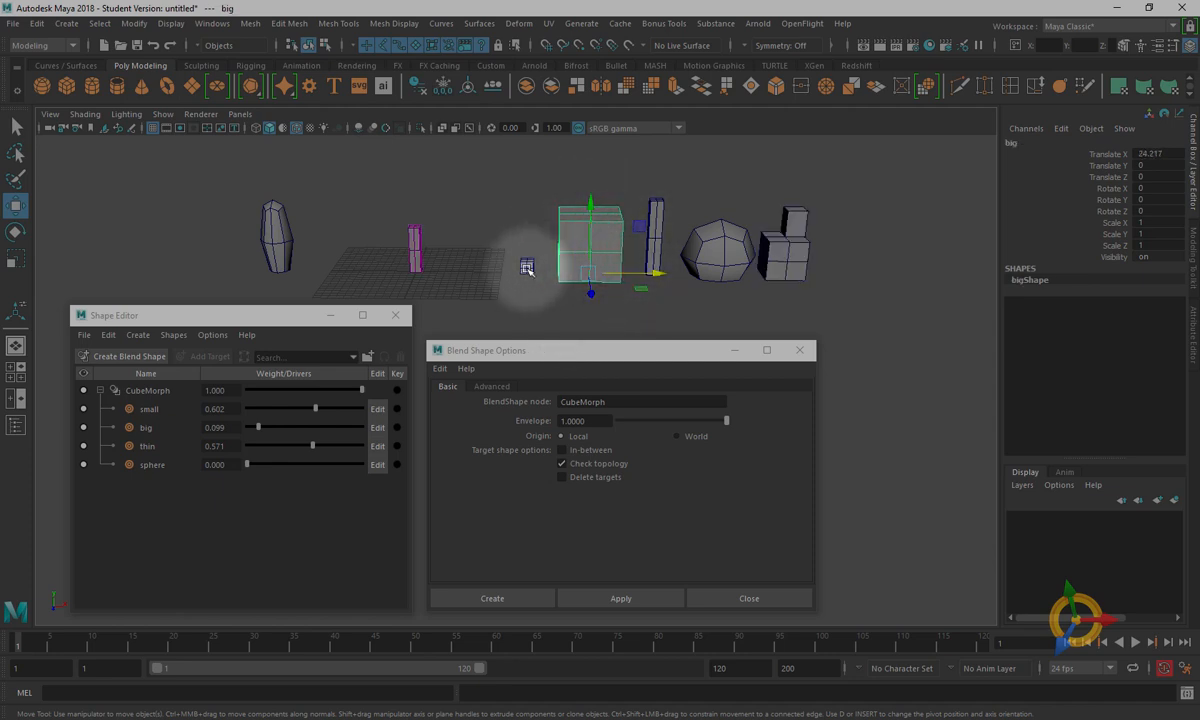
click(654, 215)
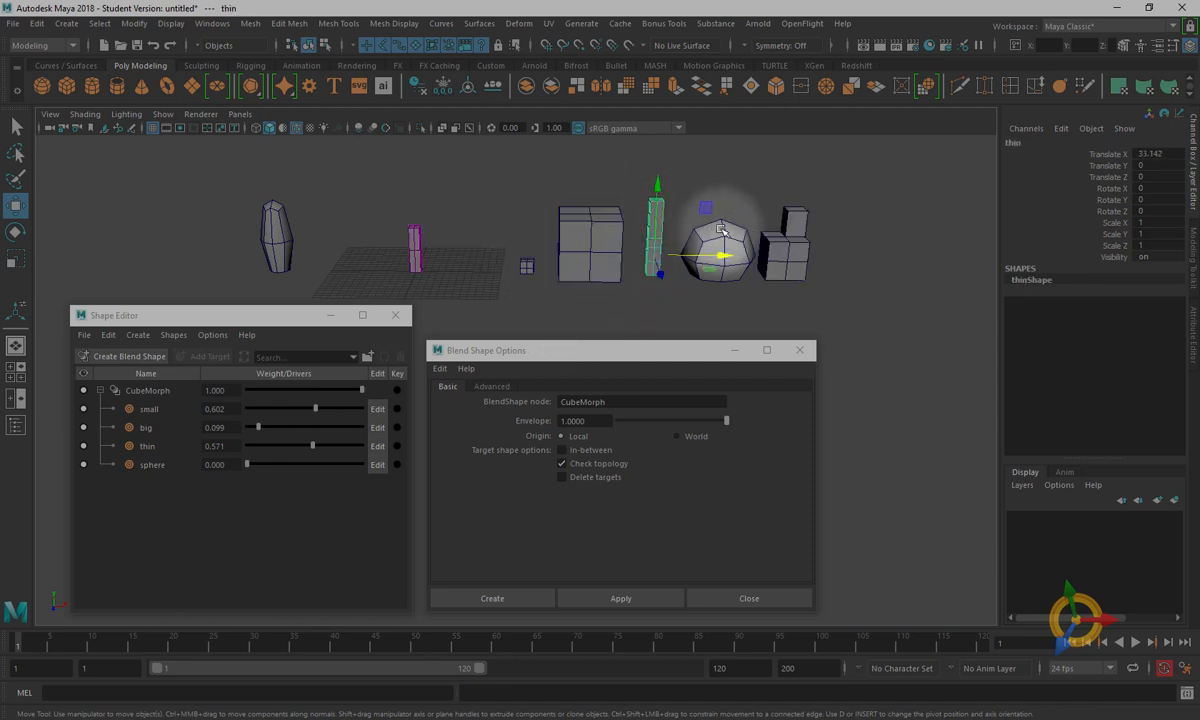
click(414, 250)
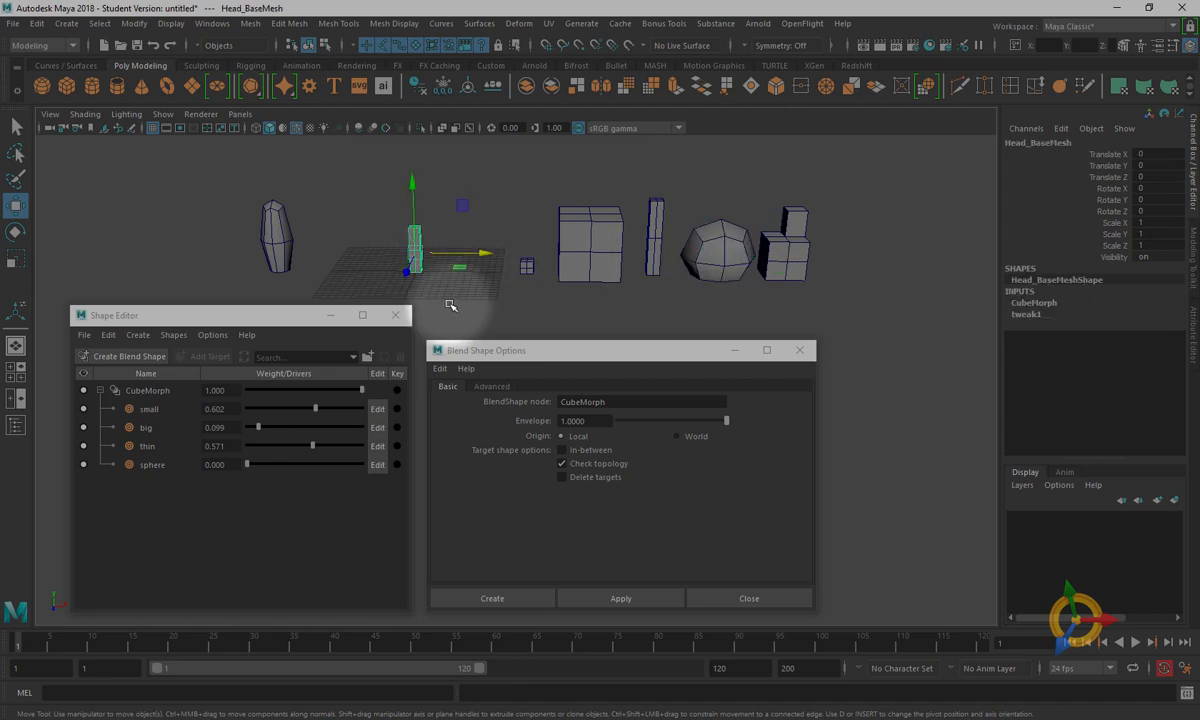
click(727, 253)
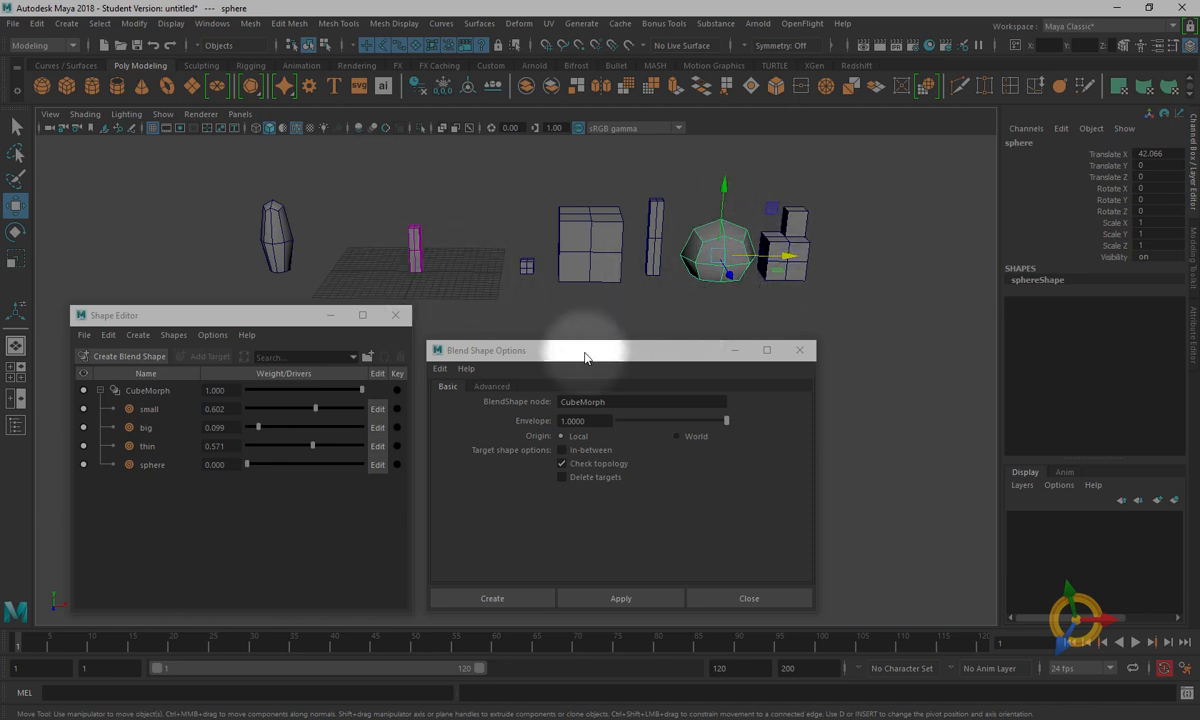
- Close the Blend Shape Options and Shape Editor windows
scroll(527, 225, up, 1)
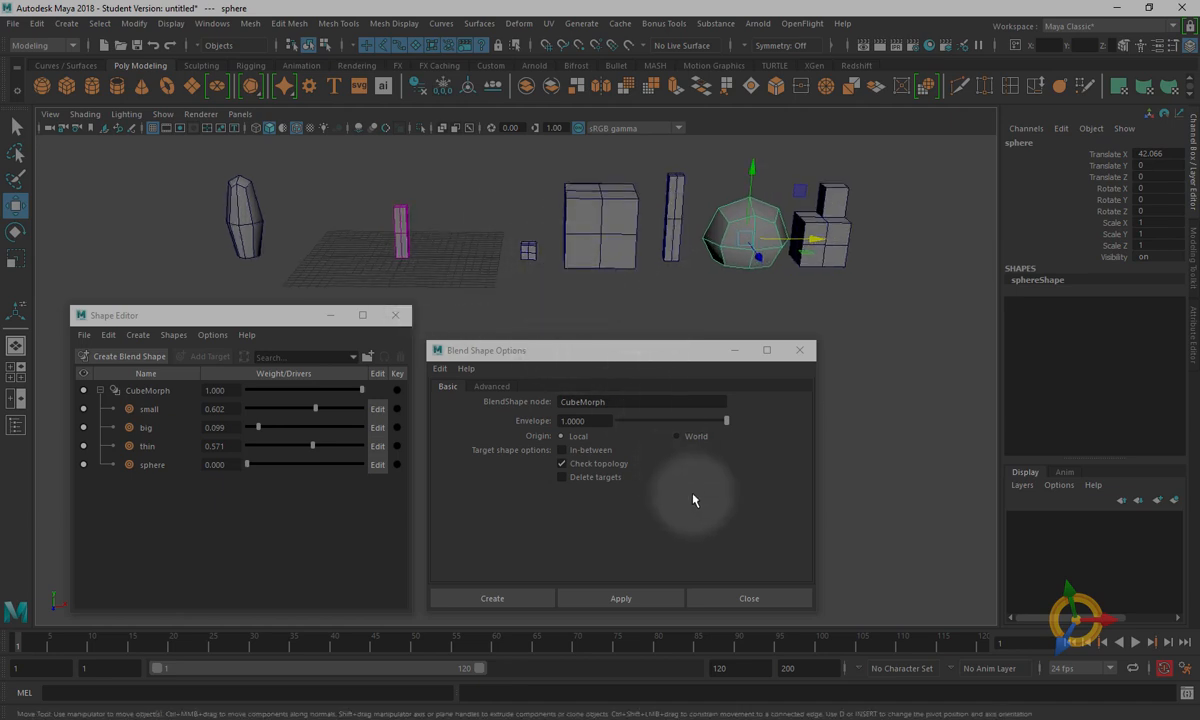
click(707, 598)
click(398, 318)
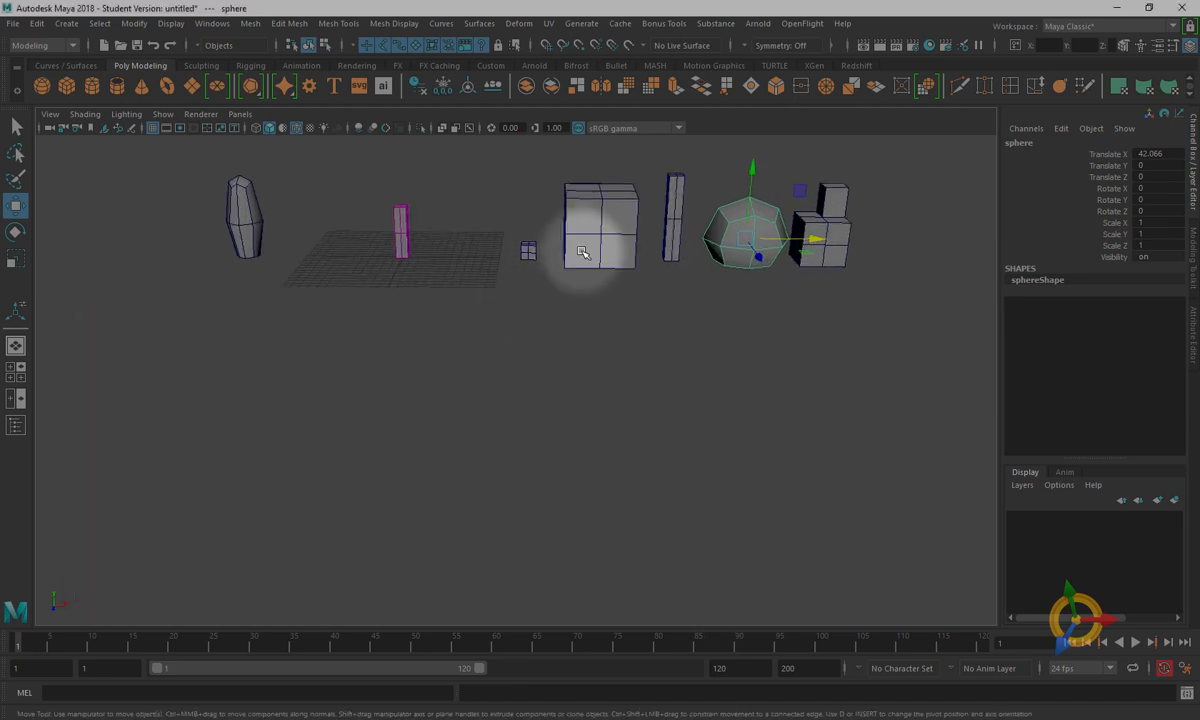
- Frame the large cube and display its vertex component IDs
click(575, 245)
key(f)
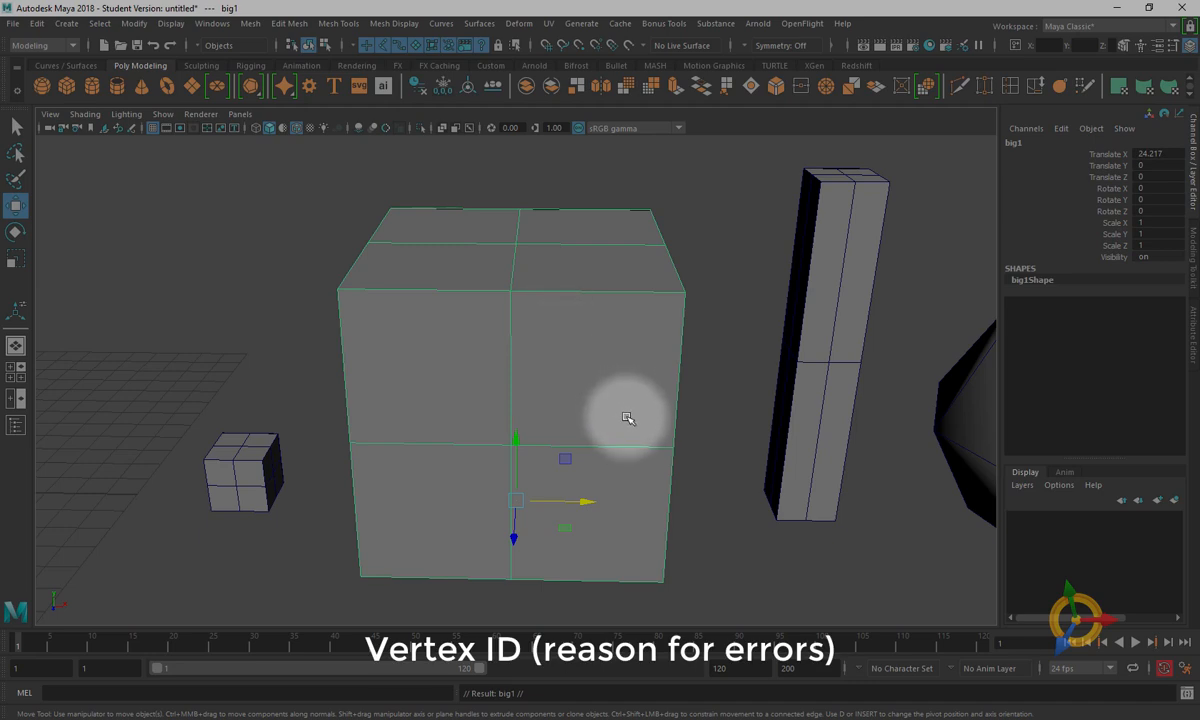
alt+drag(627, 415, 547, 351)
alt+drag(370, 249, 340, 232)
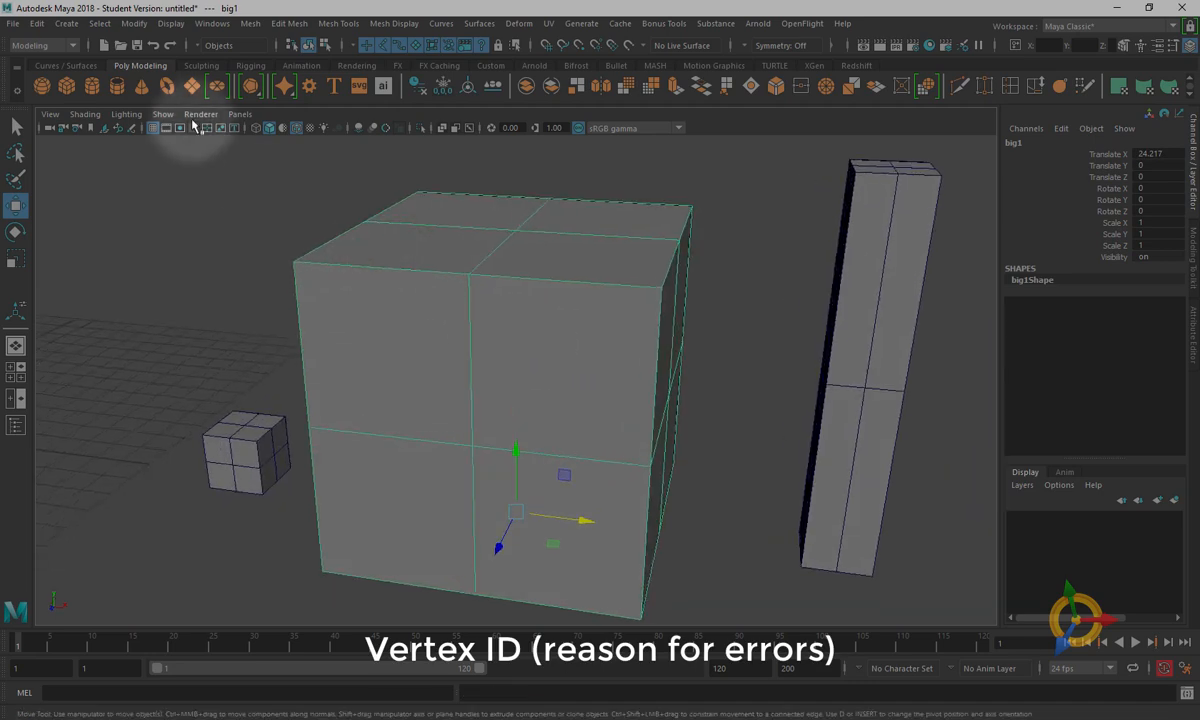
click(171, 23)
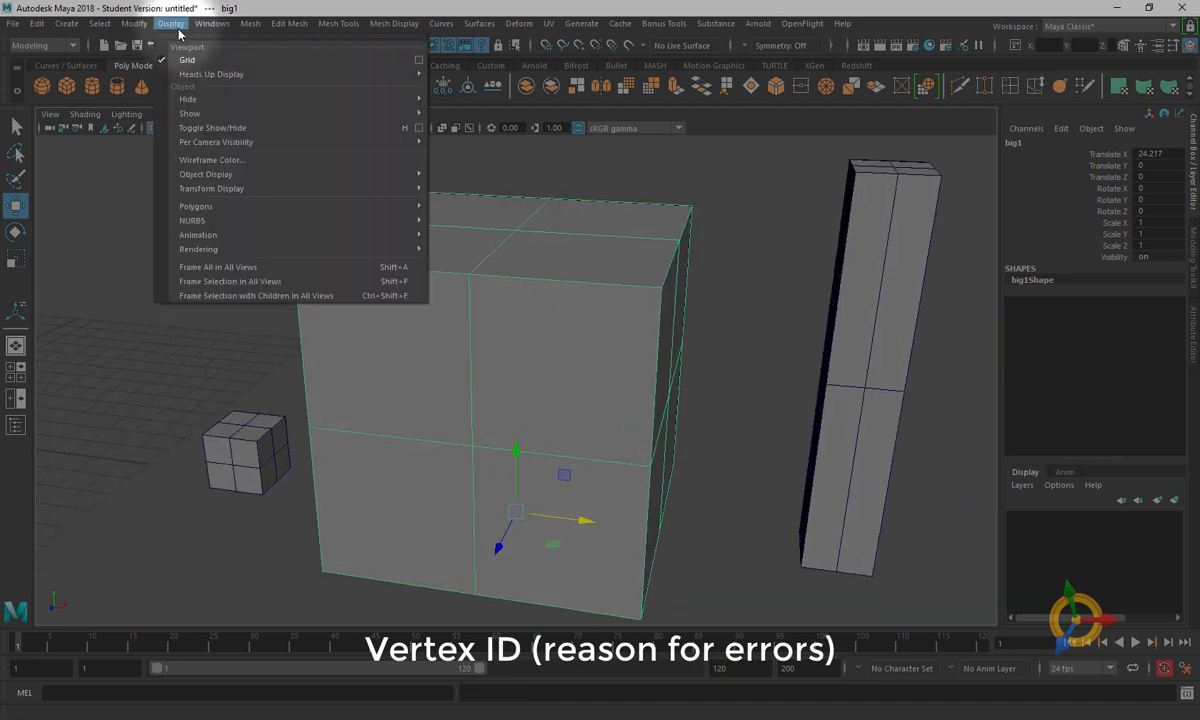
click(288, 208)
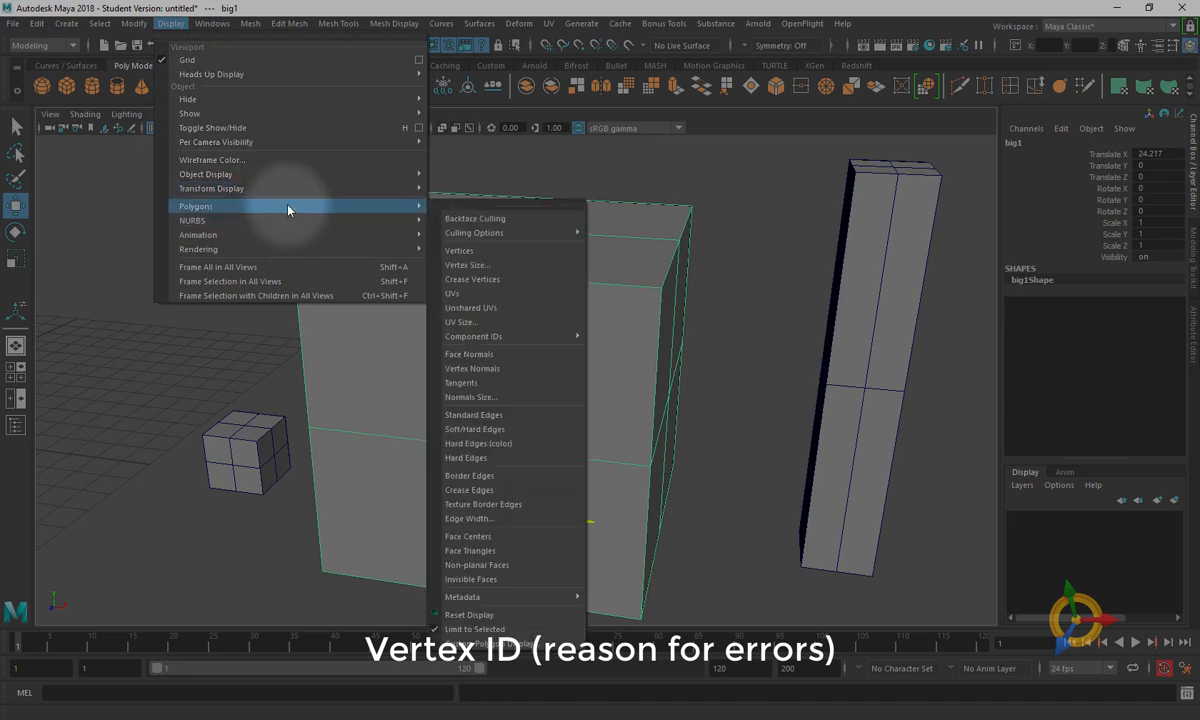
mouse_move(545, 336)
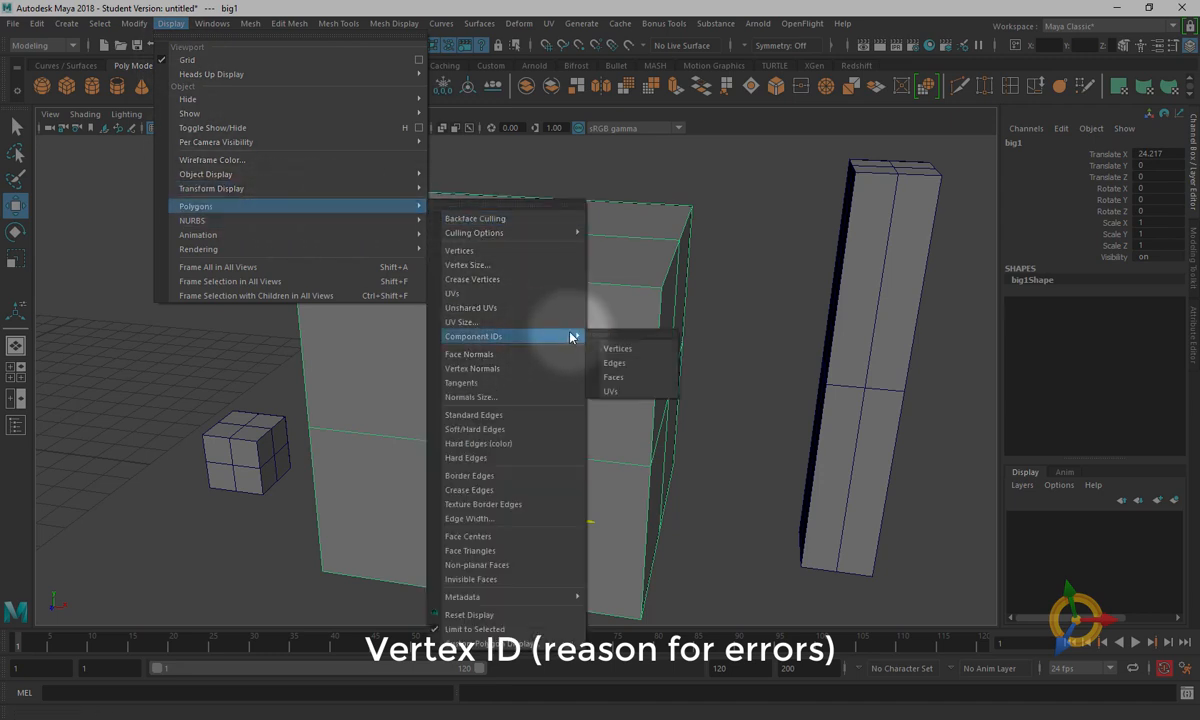
click(618, 348)
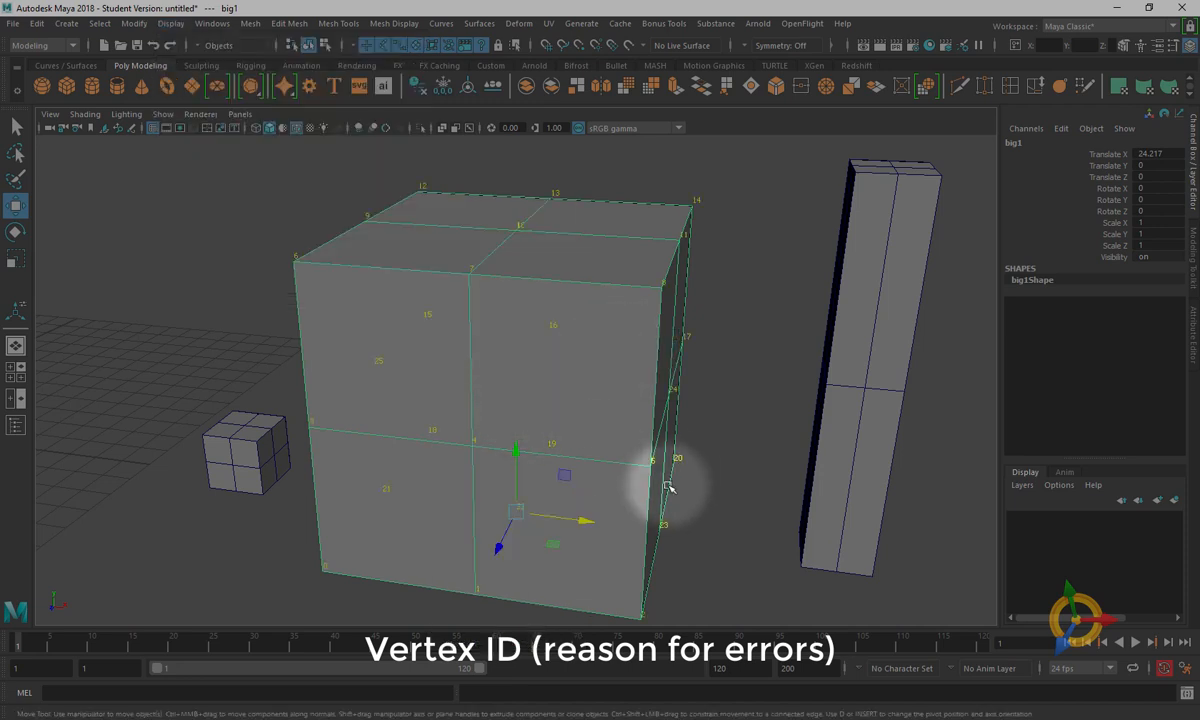
- Set the small, big and thin CubeMorph weights of Head_BaseMesh to 0
alt+drag(668, 487, 212, 300)
click(243, 338)
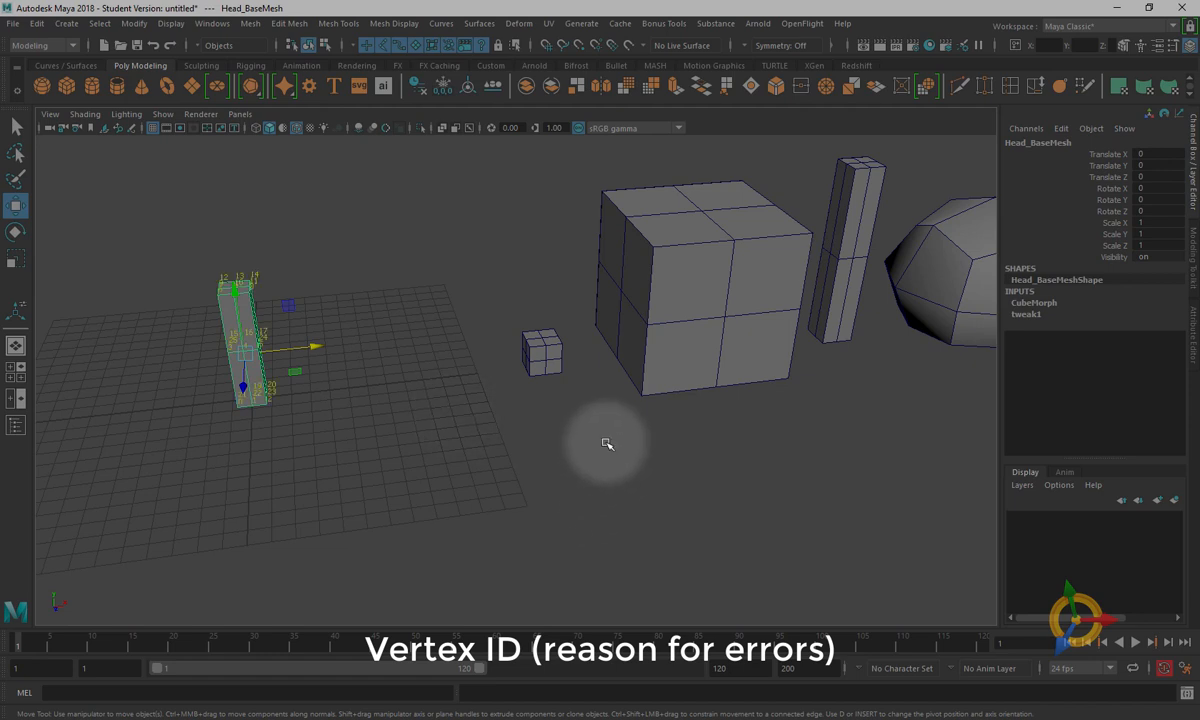
click(560, 460)
alt+drag(399, 445, 351, 287)
click(345, 287)
click(1050, 305)
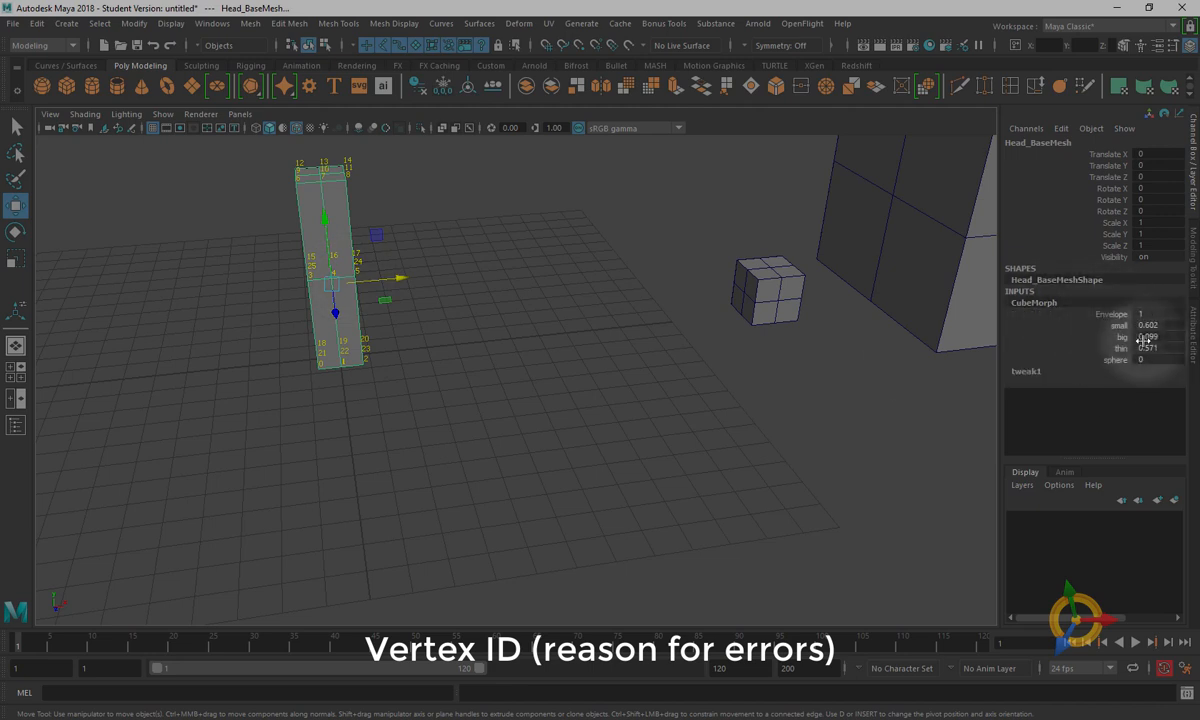
drag(1148, 326, 1162, 349)
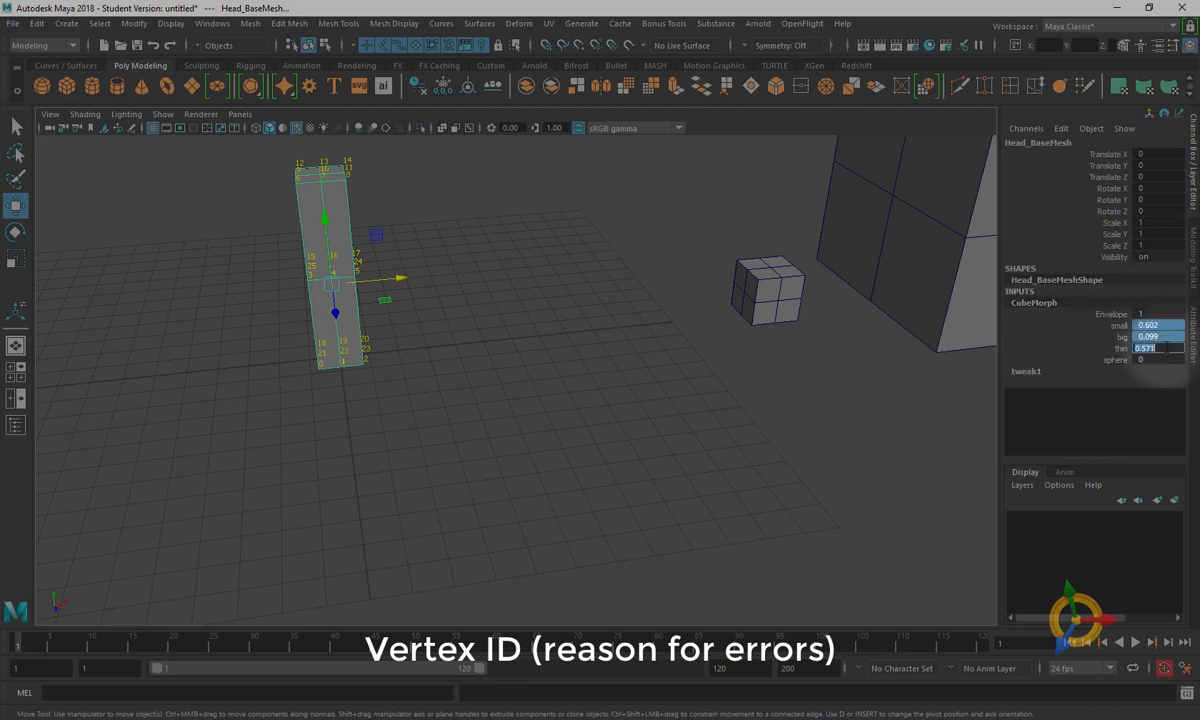
text(0)
key(Return)
click(633, 415)
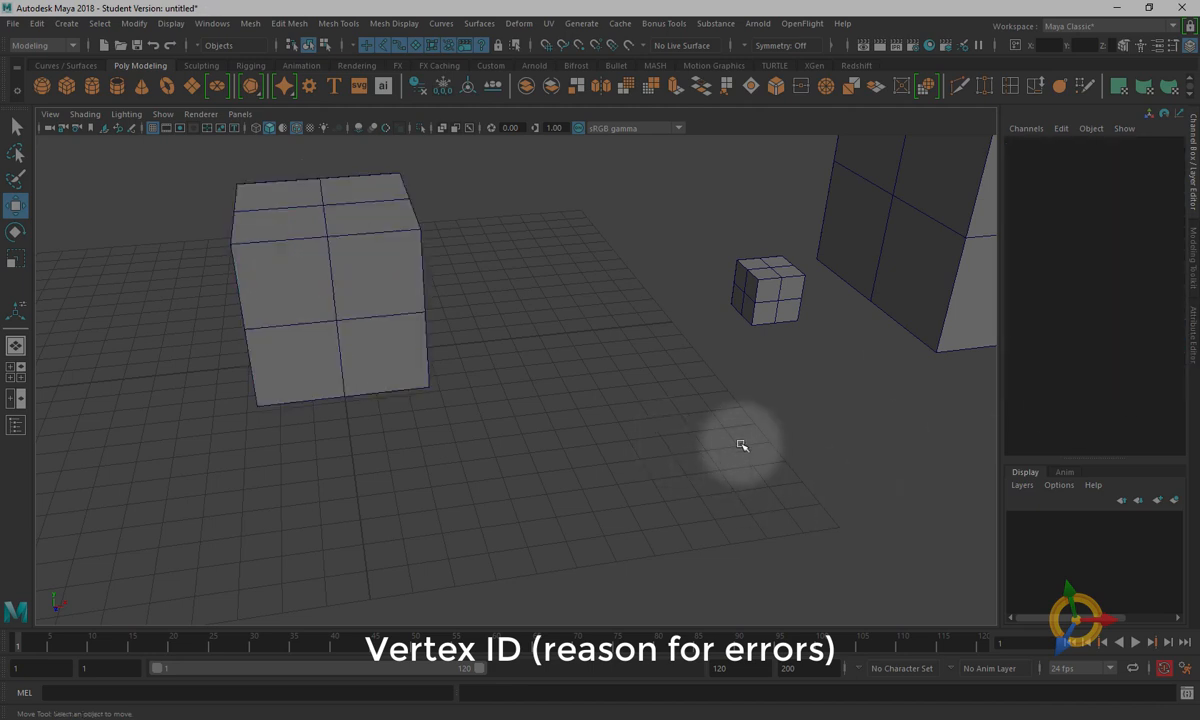
- Examine the vertex ID numbering on the front, side and top of Head_BaseMesh for comparison with the small cube
alt+drag(742, 445, 500, 340)
click(305, 260)
alt+middle_drag(496, 316, 585, 386)
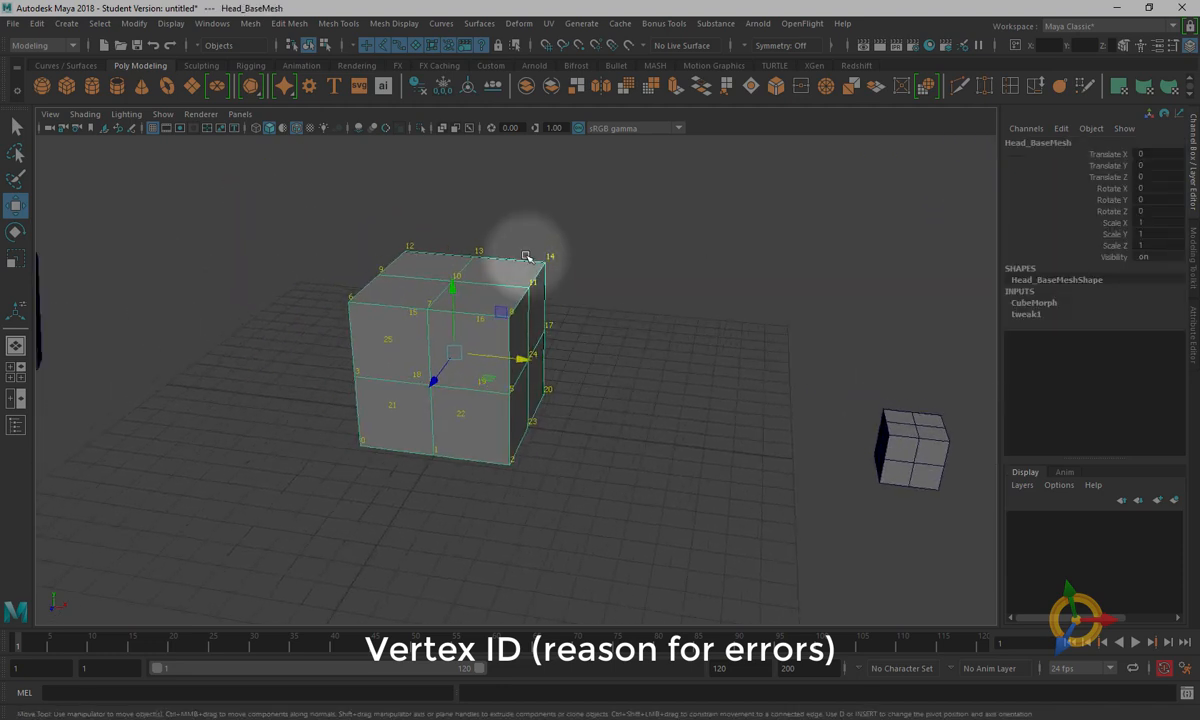
alt+right_drag(528, 260, 667, 427)
alt+middle_drag(667, 427, 707, 423)
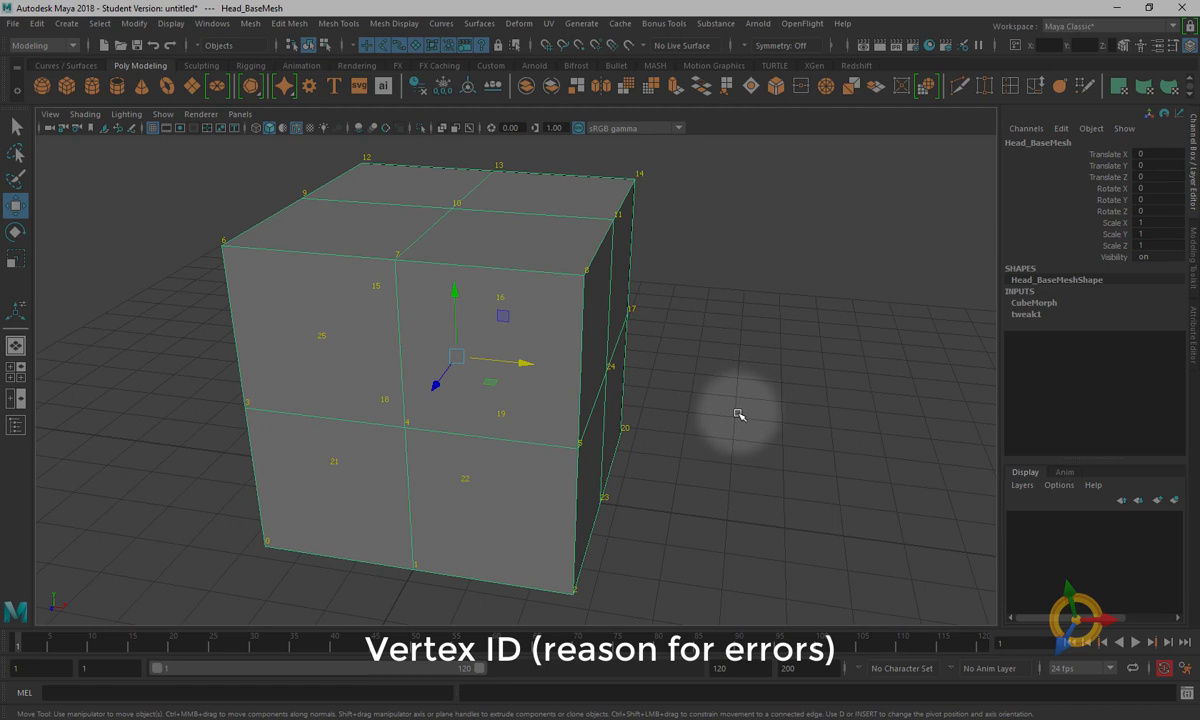
alt+drag(758, 490, 700, 497)
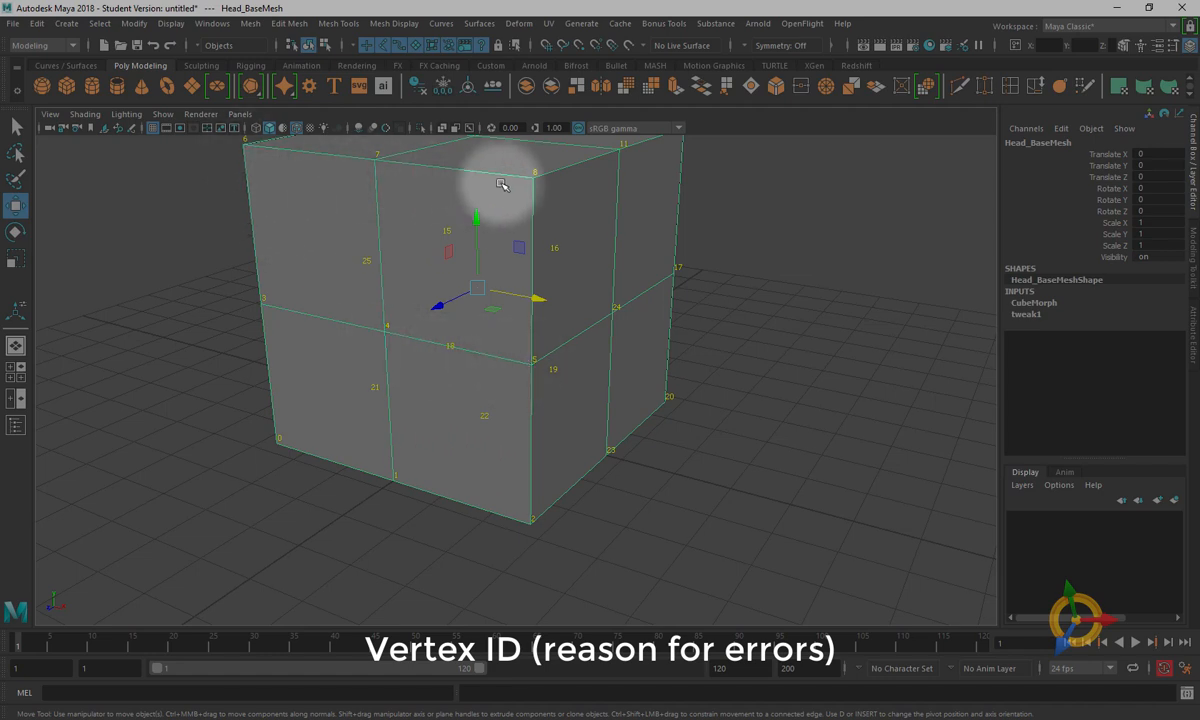
alt+drag(731, 326, 782, 405)
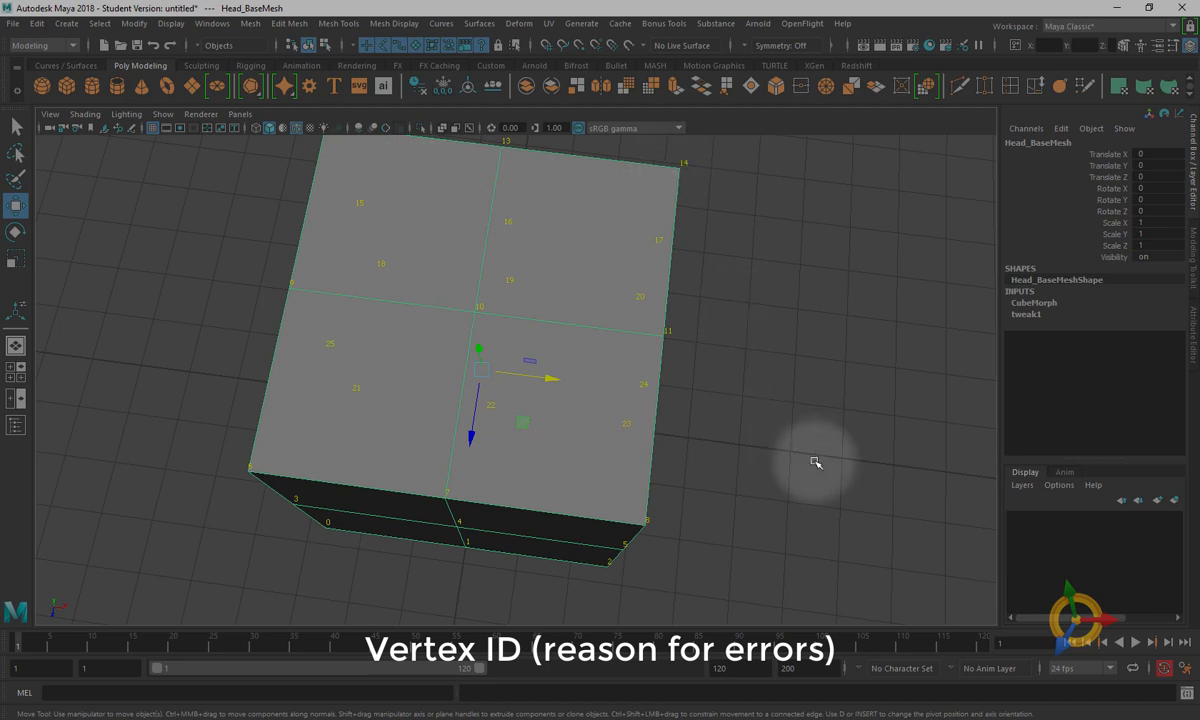
alt+drag(800, 459, 780, 406)
alt+right_drag(780, 406, 656, 370)
alt+middle_drag(656, 370, 512, 338)
alt+right_drag(713, 445, 683, 429)
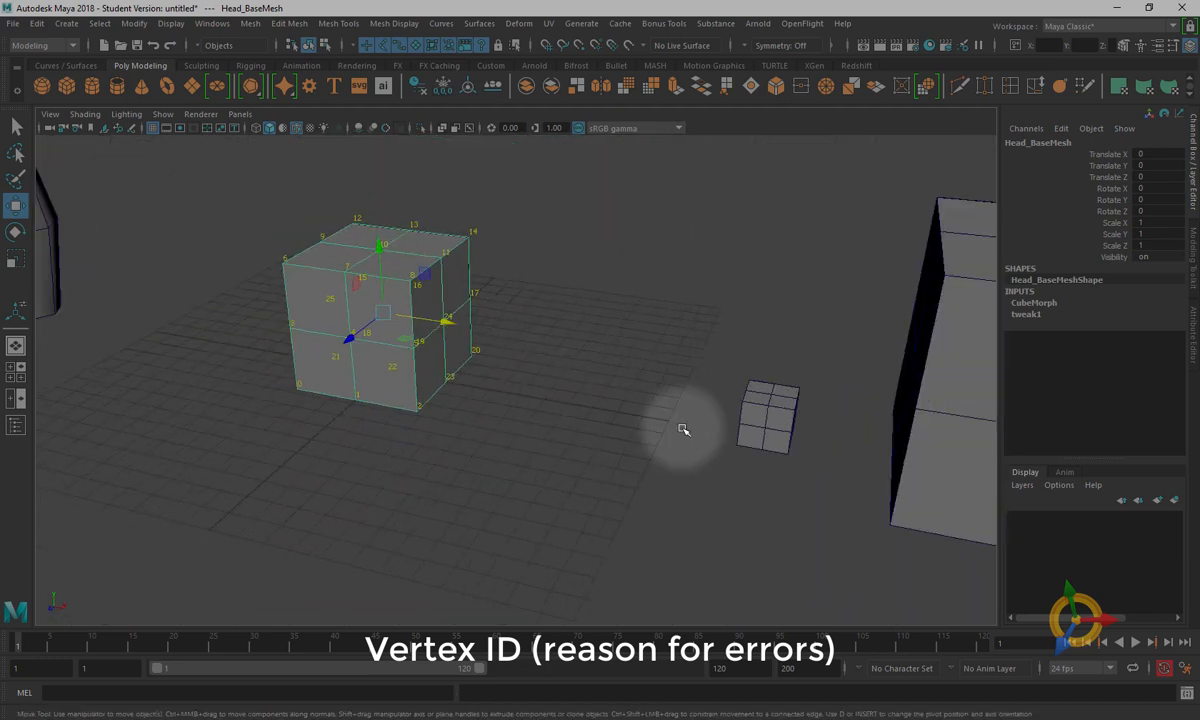
alt+middle_drag(683, 429, 598, 429)
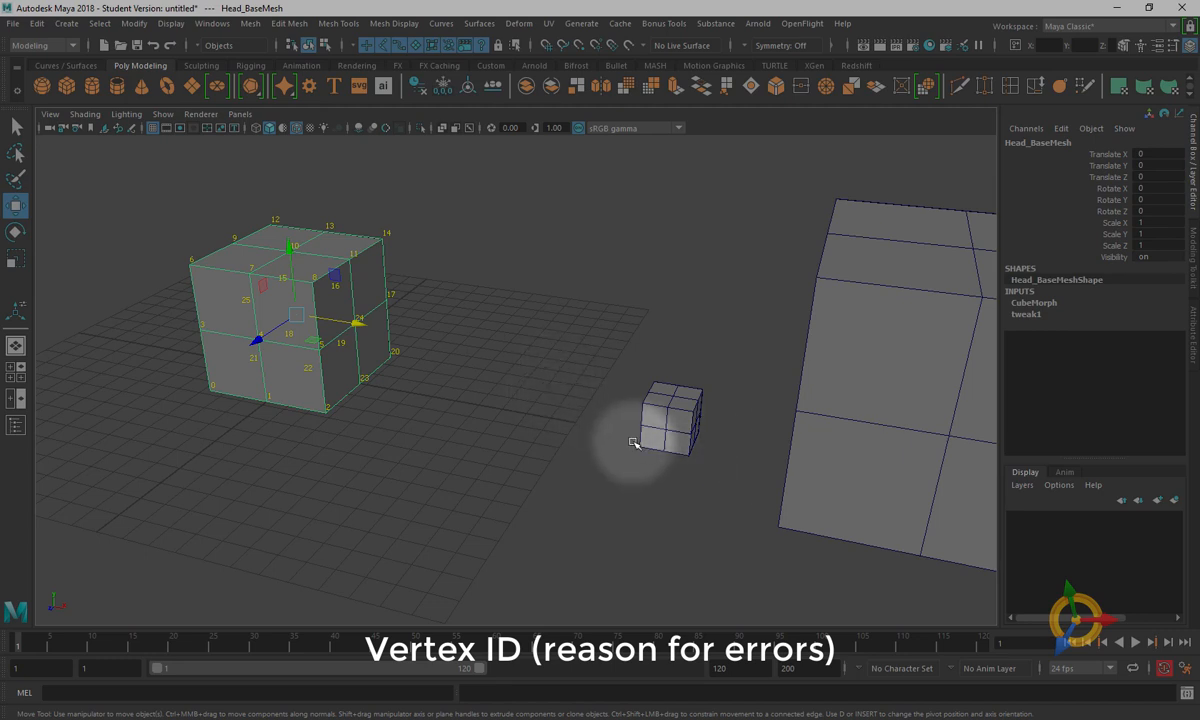
alt+middle_drag(667, 437, 587, 419)
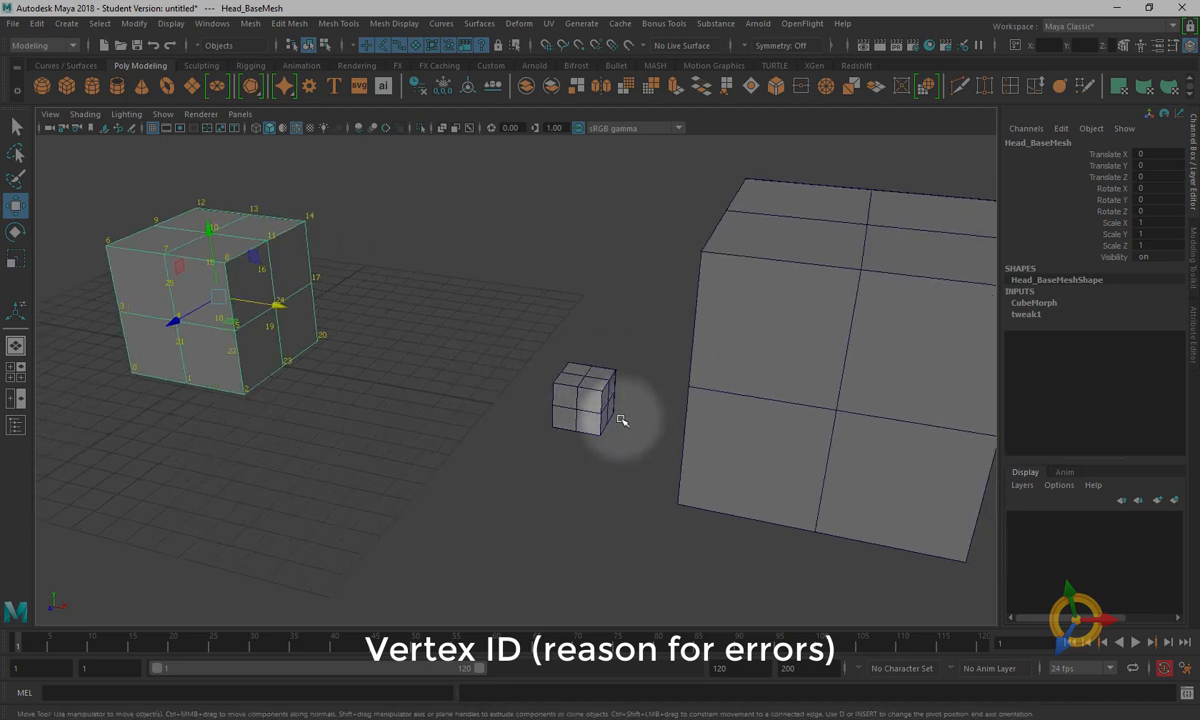
- Select the small, thin and big meshes in turn, ending on big1, to check which display vertex IDs
click(700, 430)
click(585, 400)
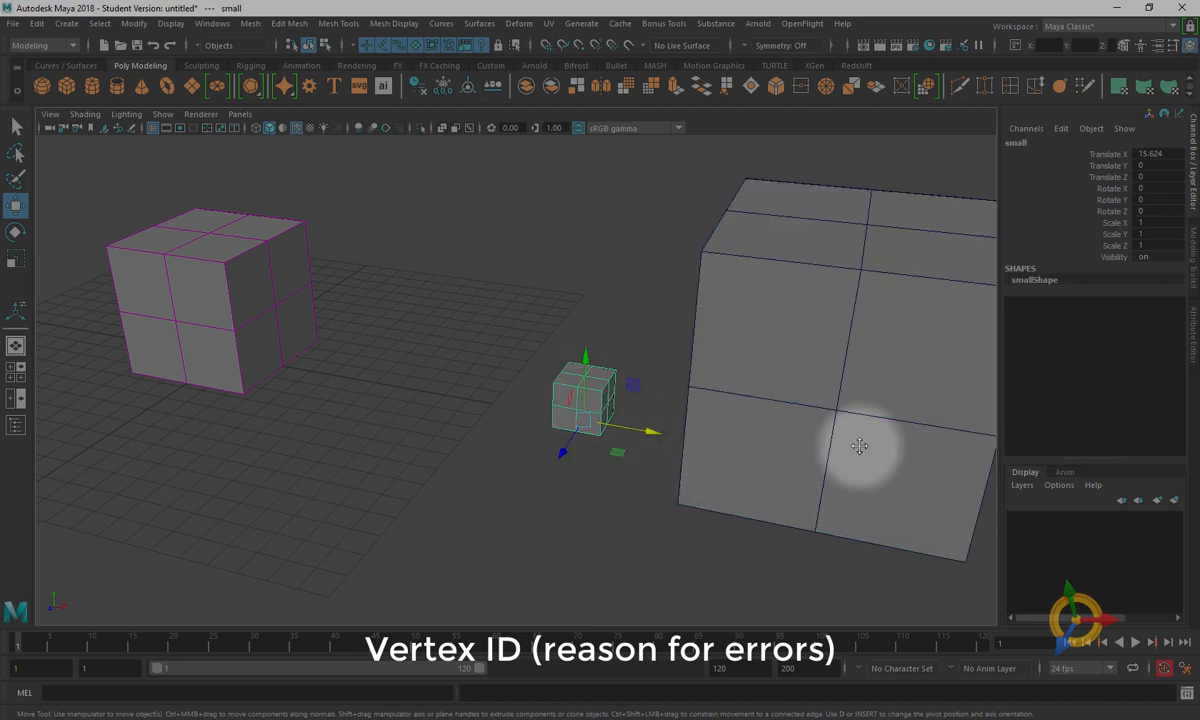
alt+middle_drag(859, 446, 817, 437)
click(817, 455)
alt+right_drag(906, 514, 643, 403)
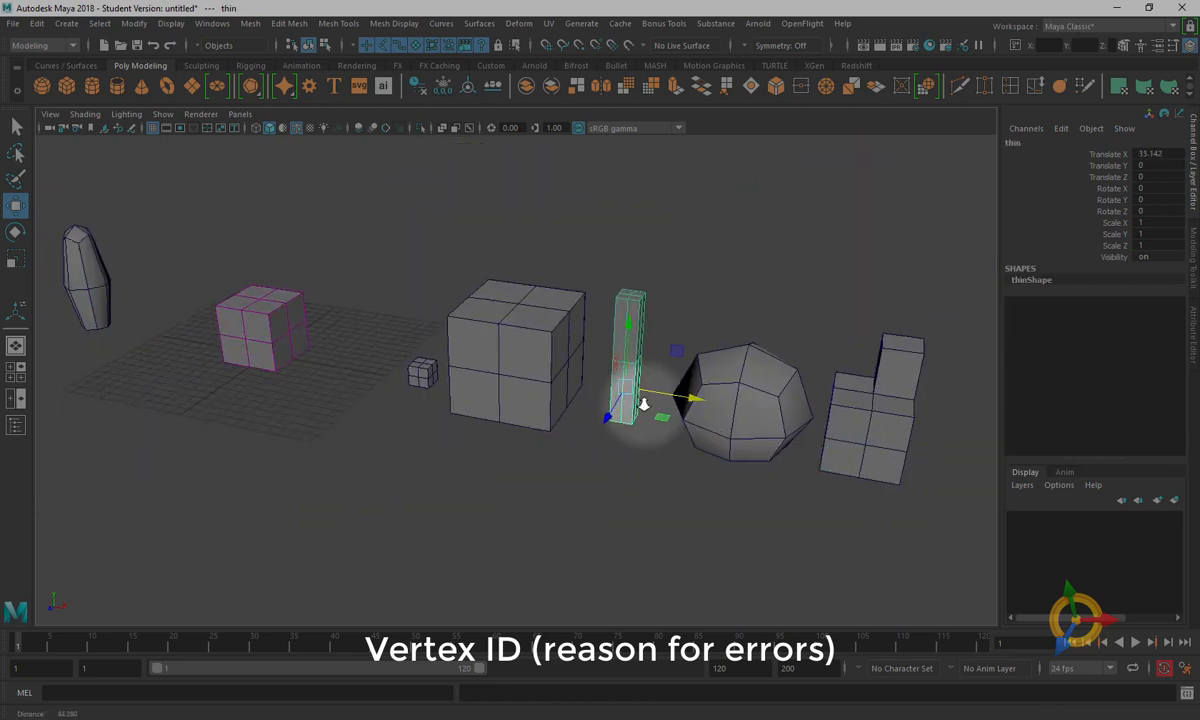
click(490, 360)
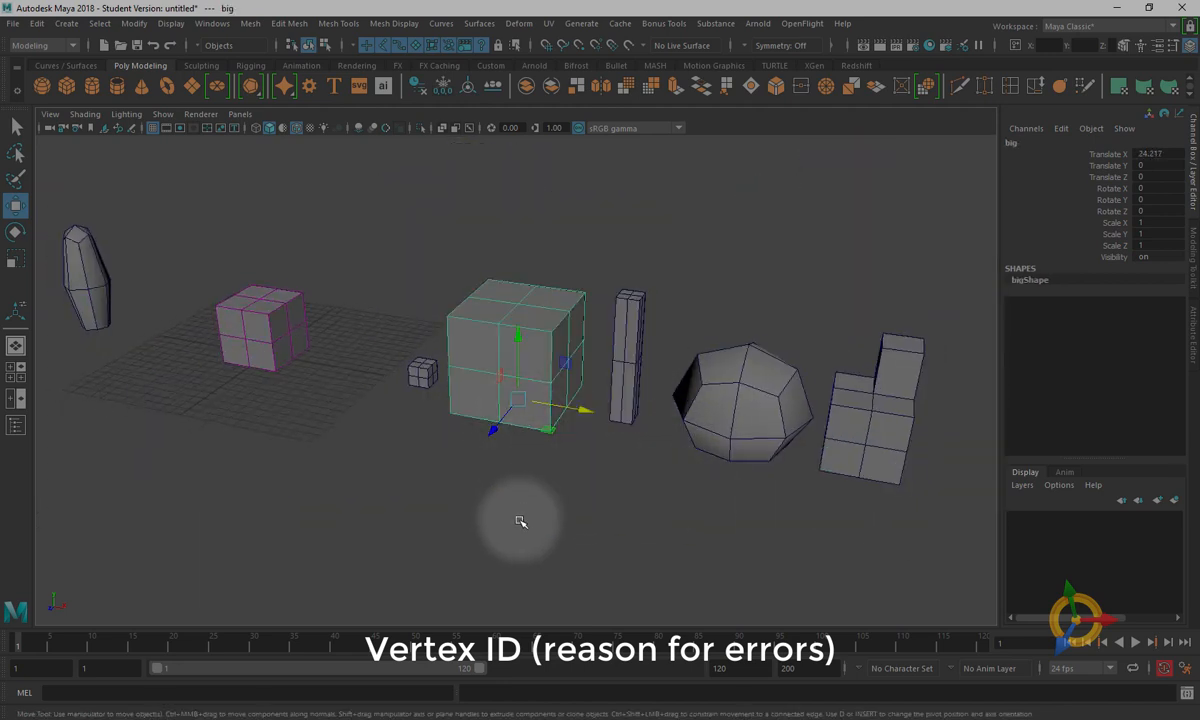
click(243, 320)
click(501, 383)
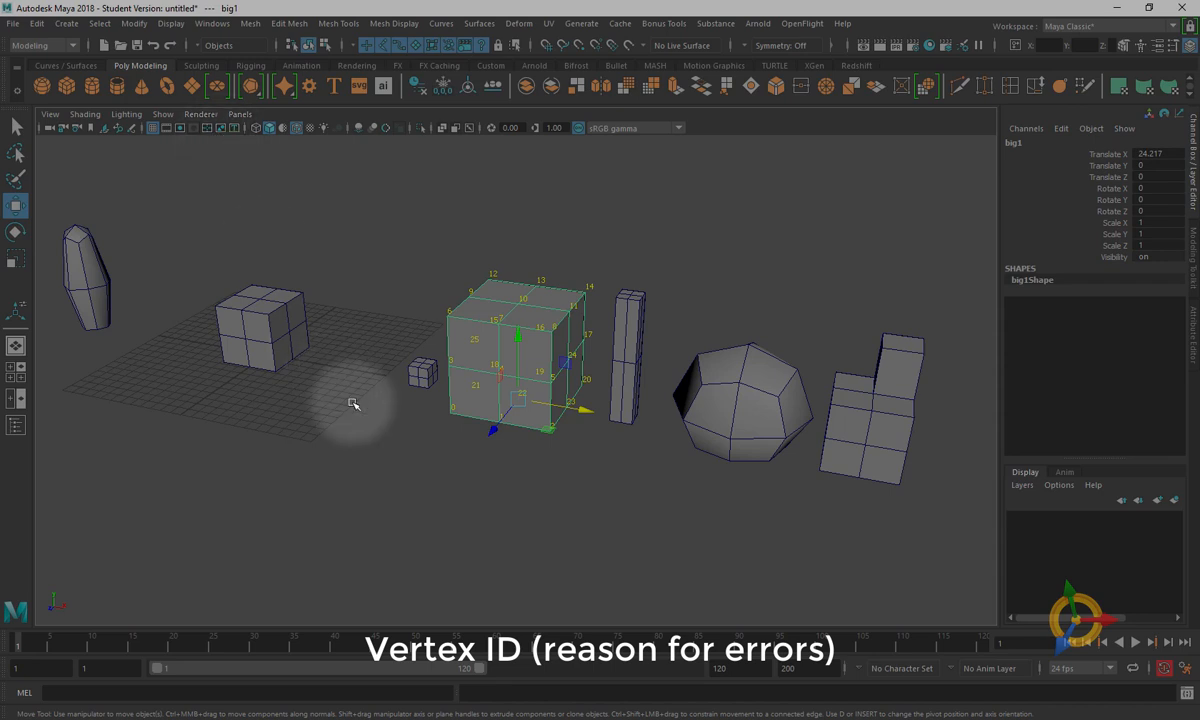
- Select Head_BaseMesh together with the large cube and compare their vertex ID numbering from several angles
alt+right_drag(348, 407, 190, 307)
click(190, 307)
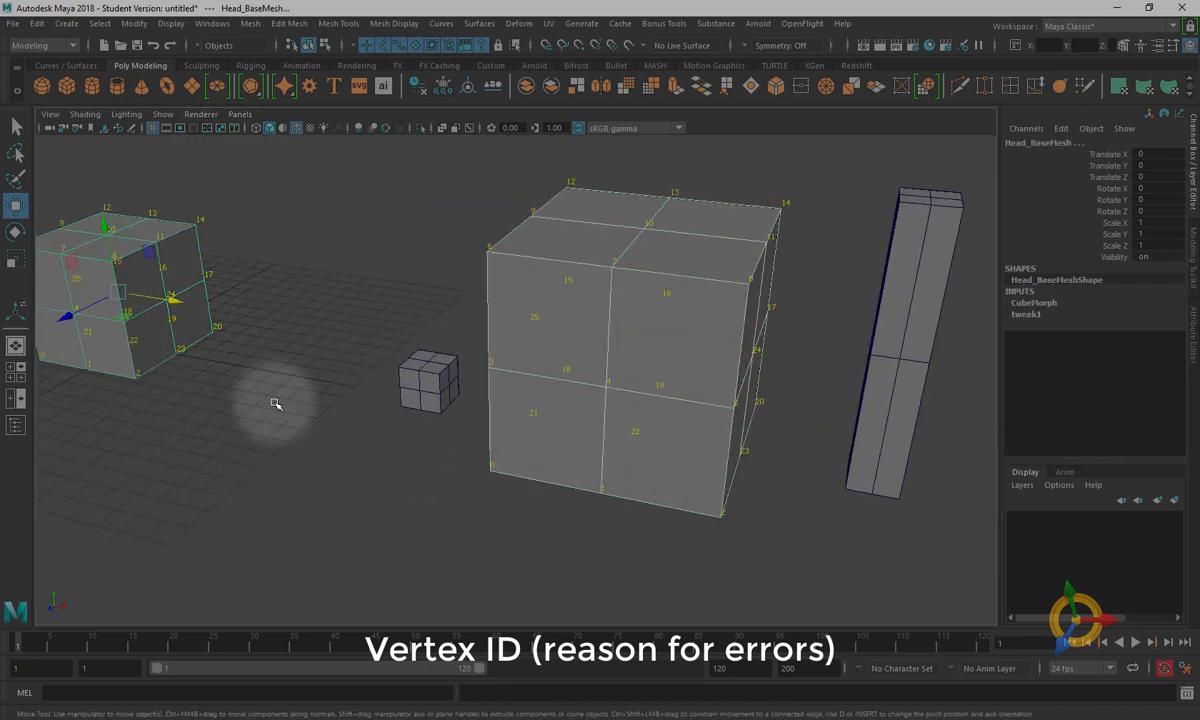
alt+middle_drag(635, 549, 728, 507)
alt+drag(728, 507, 691, 509)
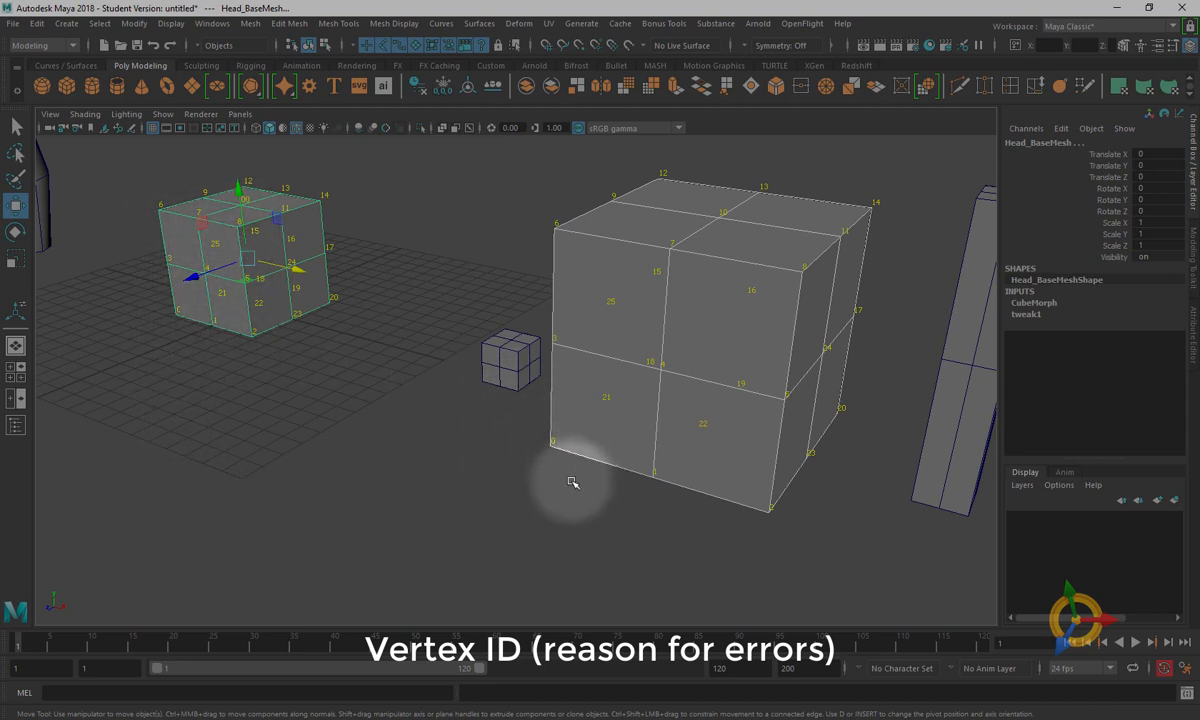
alt+drag(619, 509, 538, 476)
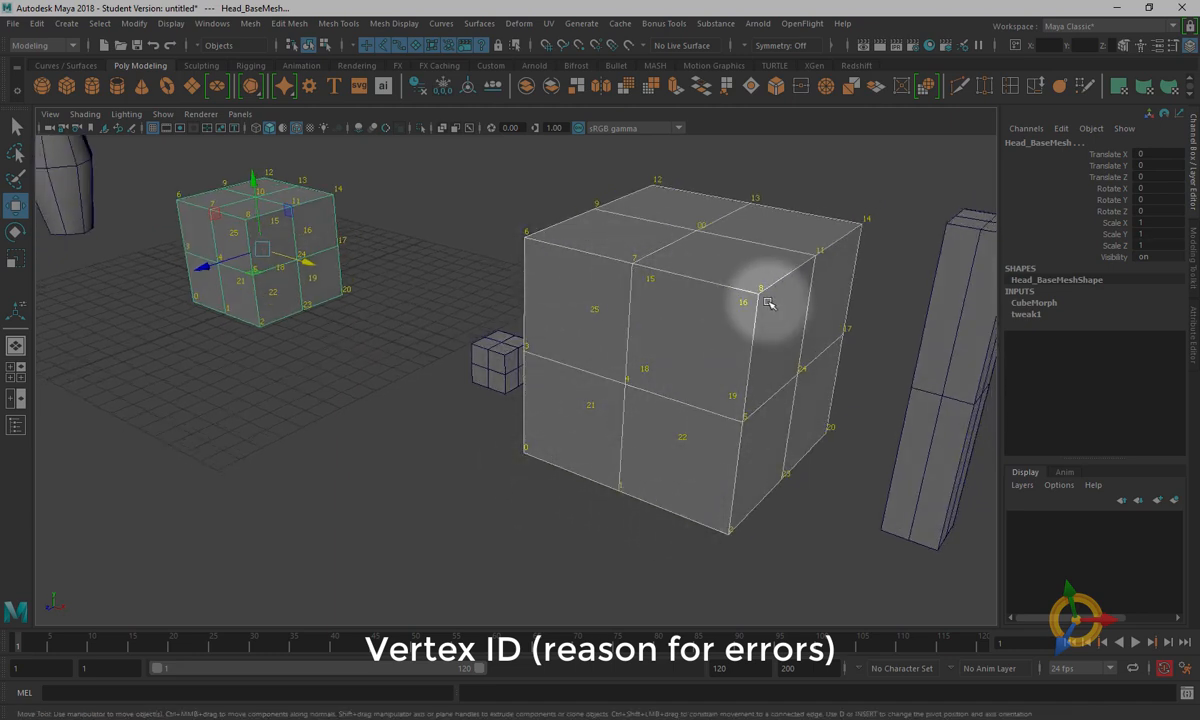
alt+drag(838, 509, 694, 501)
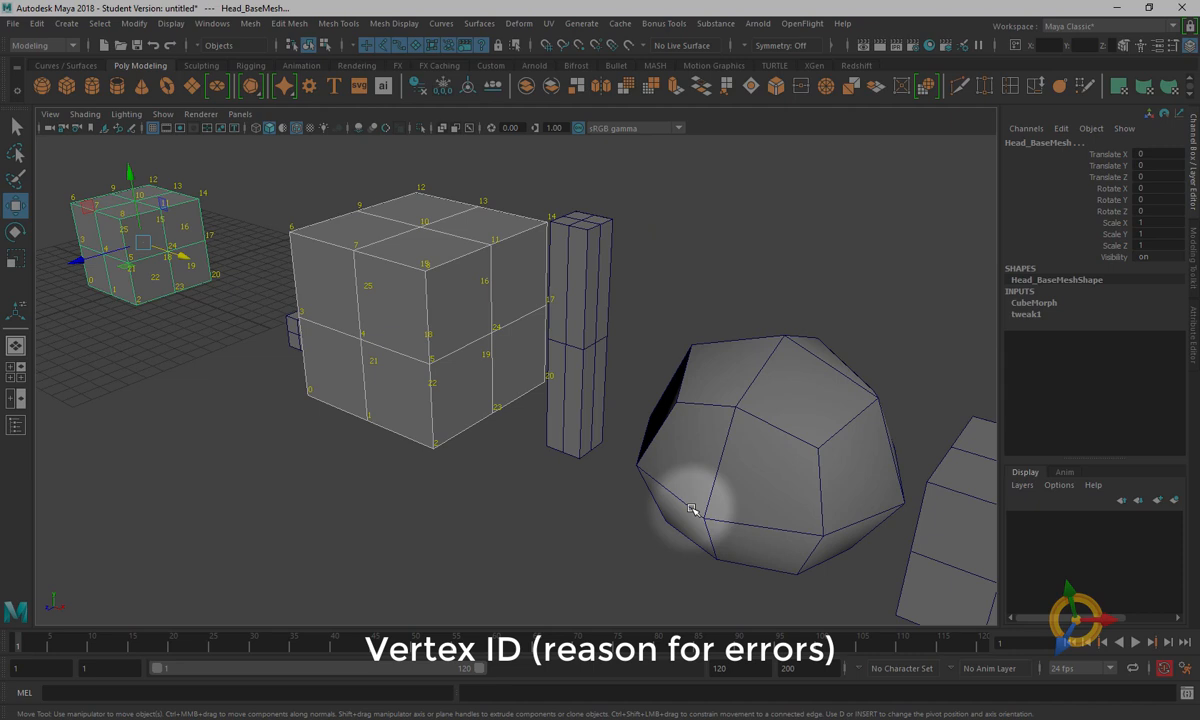
- Select only the sphere mesh and display its vertex component IDs
click(735, 476)
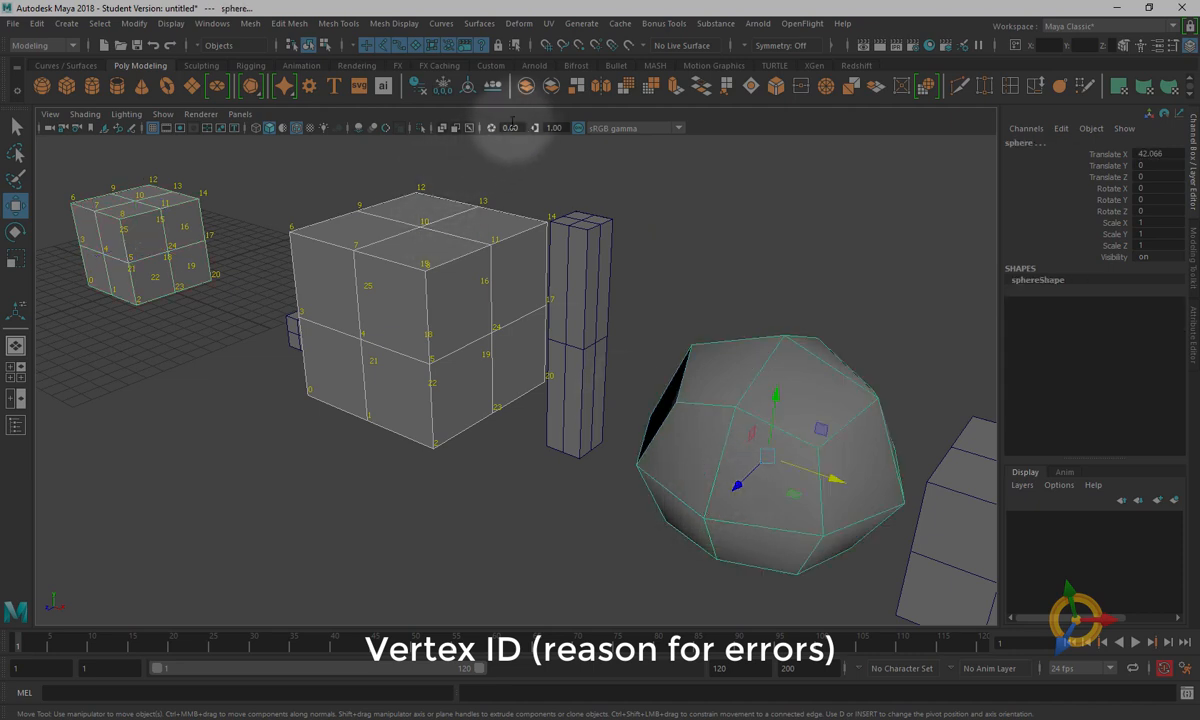
click(493, 87)
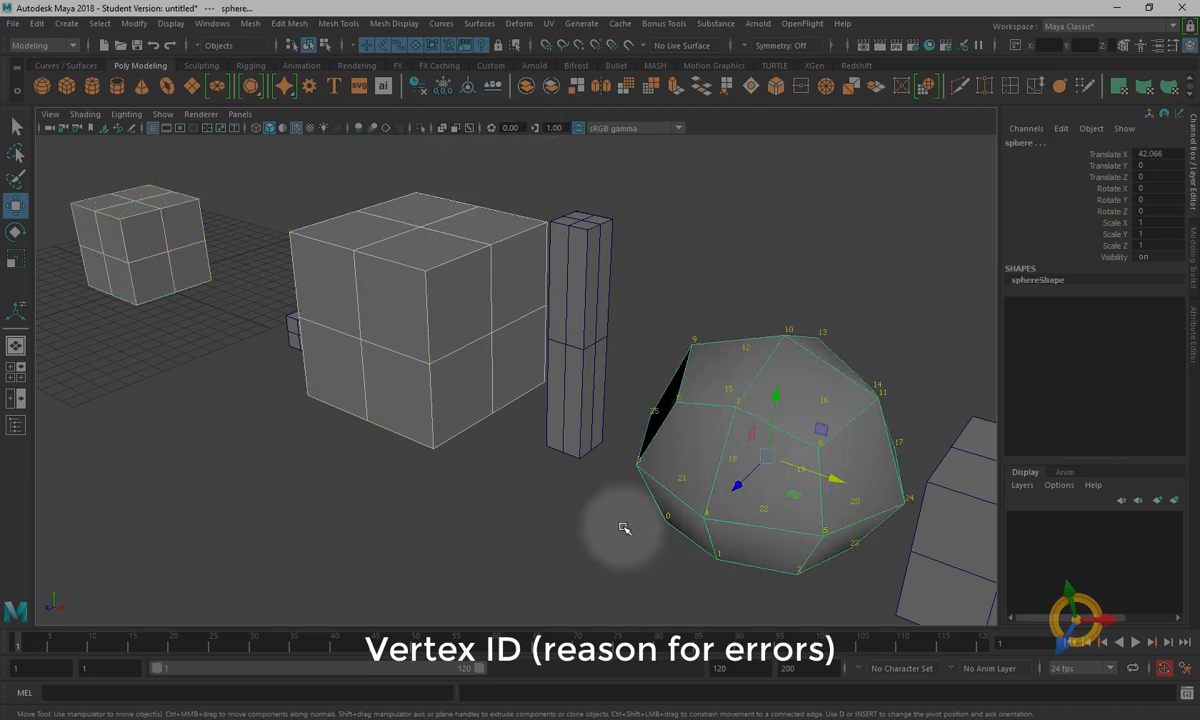
key(ctrl+z)
click(716, 535)
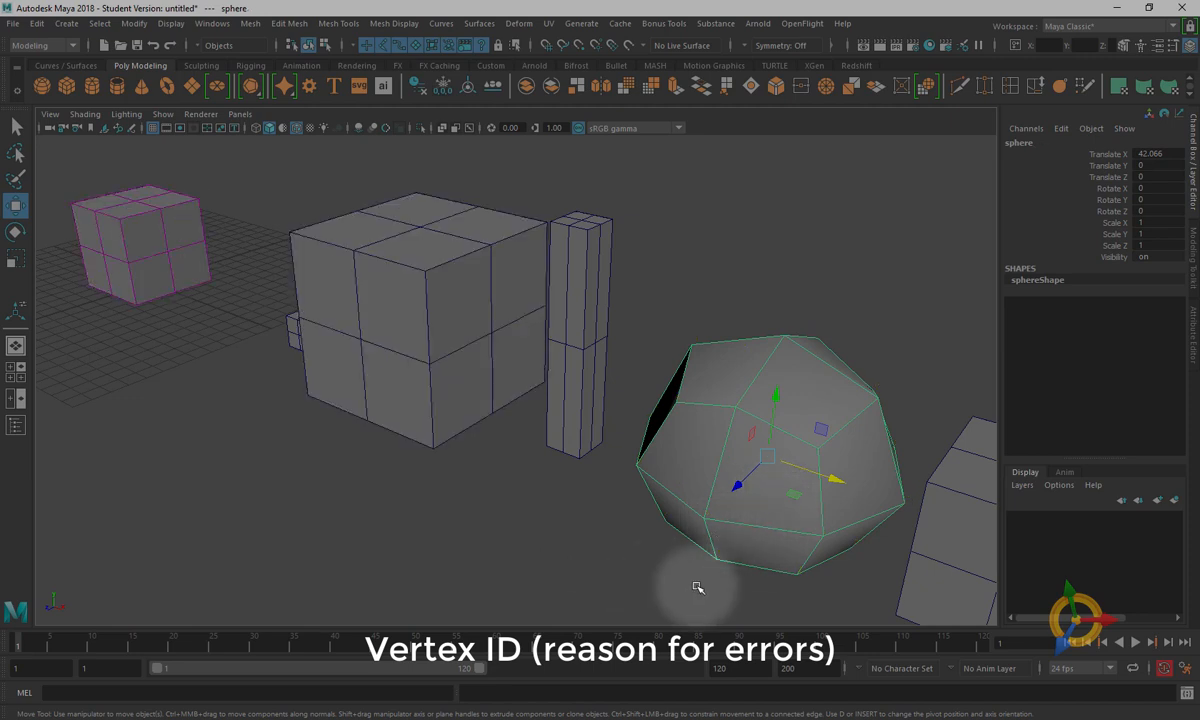
key(g)
- Display the vertex IDs of the big mesh and compare them with the sphere's numbering
click(303, 380)
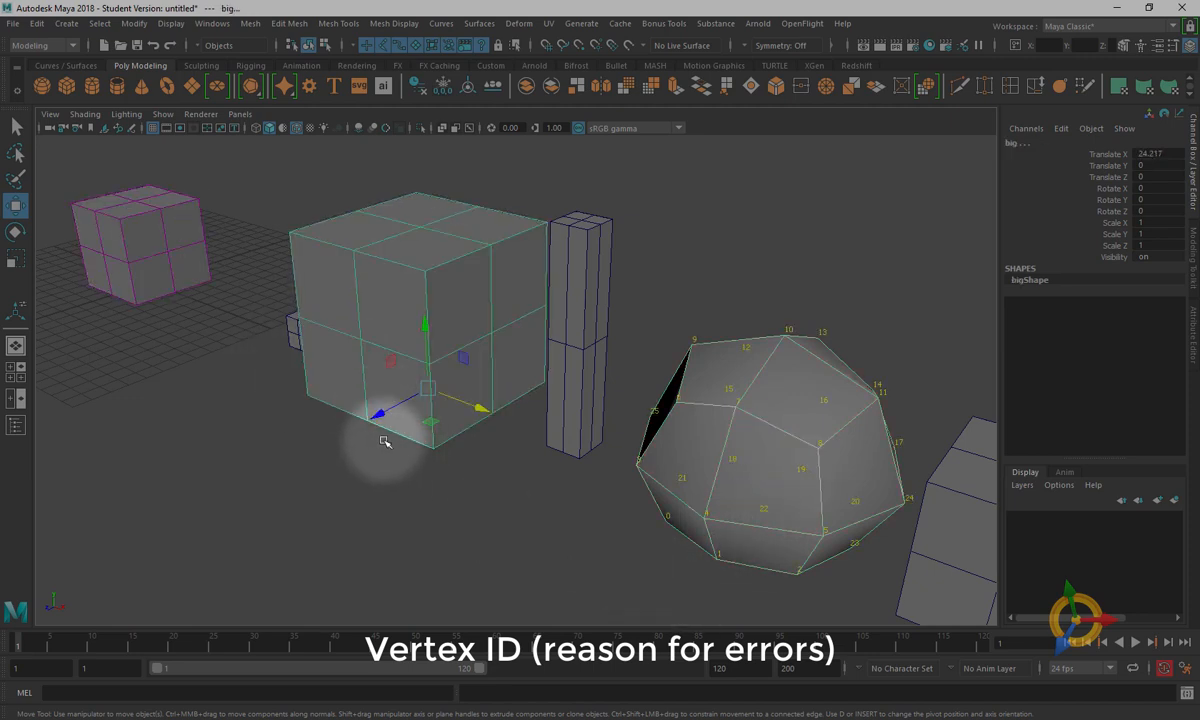
click(476, 504)
click(456, 384)
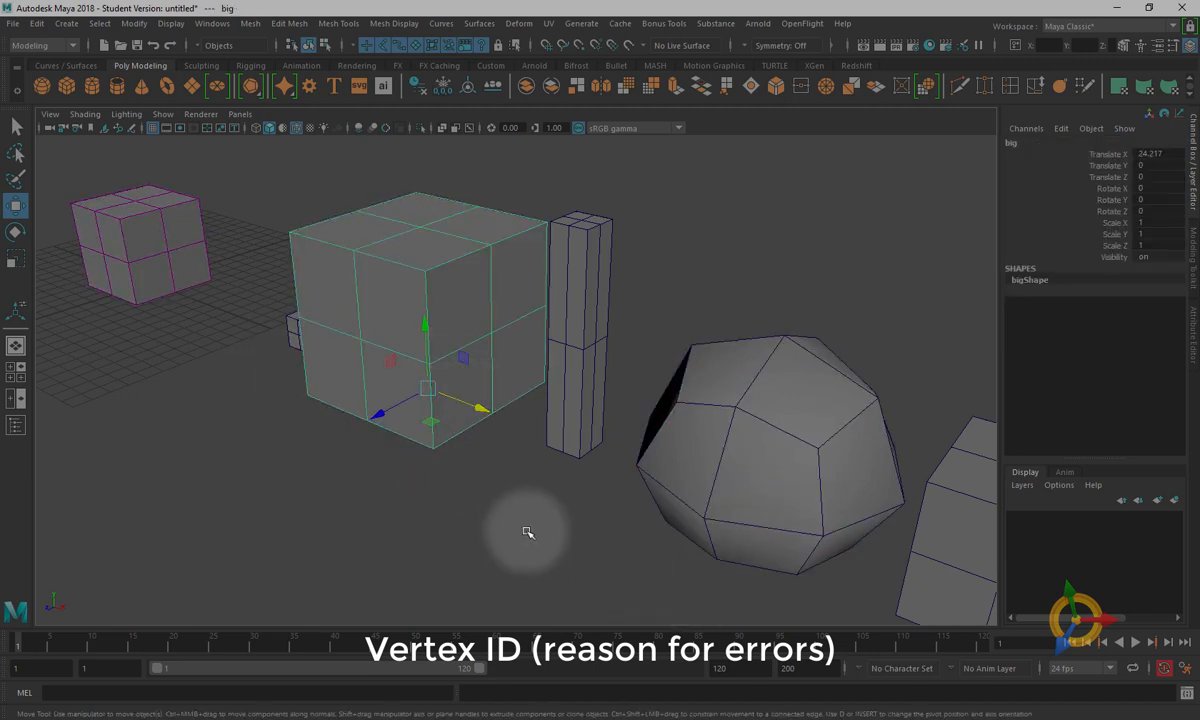
key(g)
click(750, 483)
key(g)
alt+drag(718, 535, 605, 476)
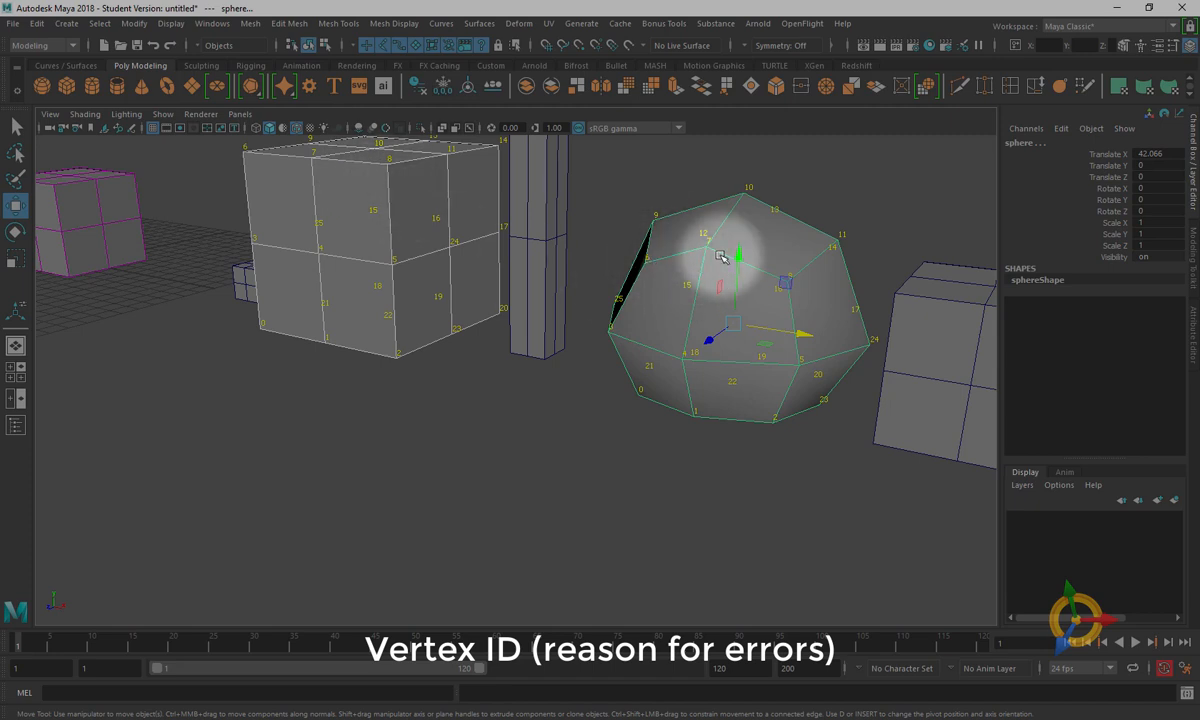
alt+drag(771, 434, 702, 455)
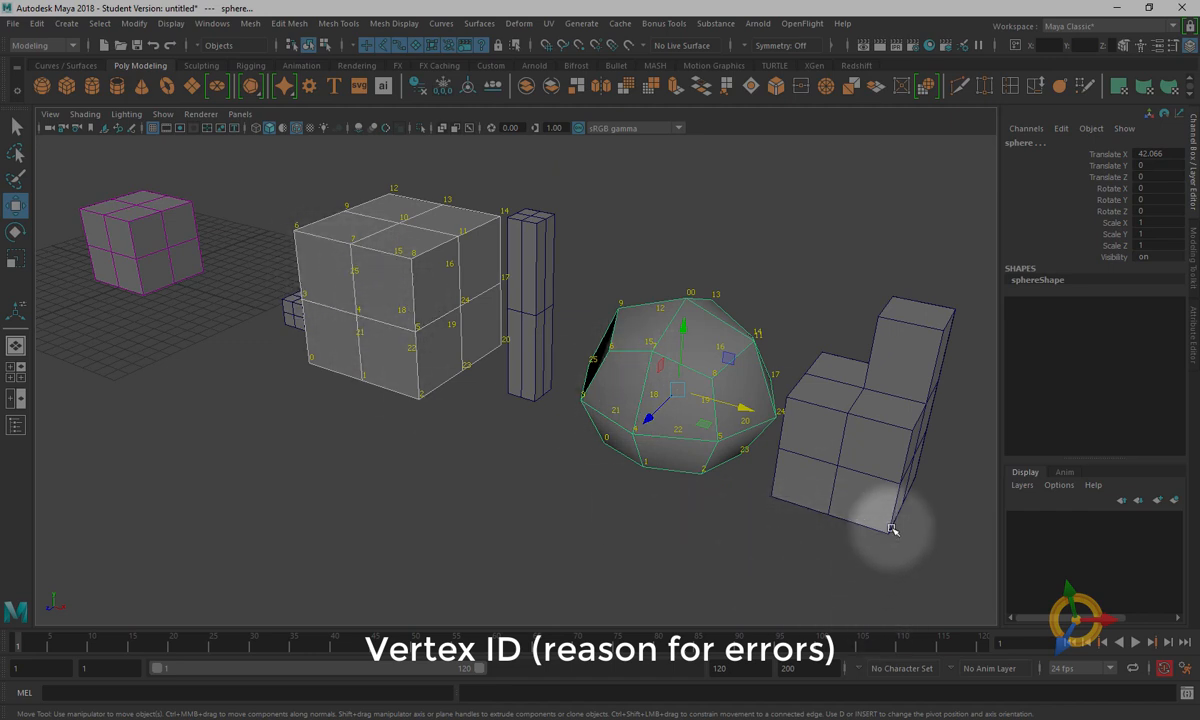
- Examine the vertex IDs on the extrude mesh, including the corners of its extruded top block
click(884, 484)
alt+middle_drag(762, 495, 585, 453)
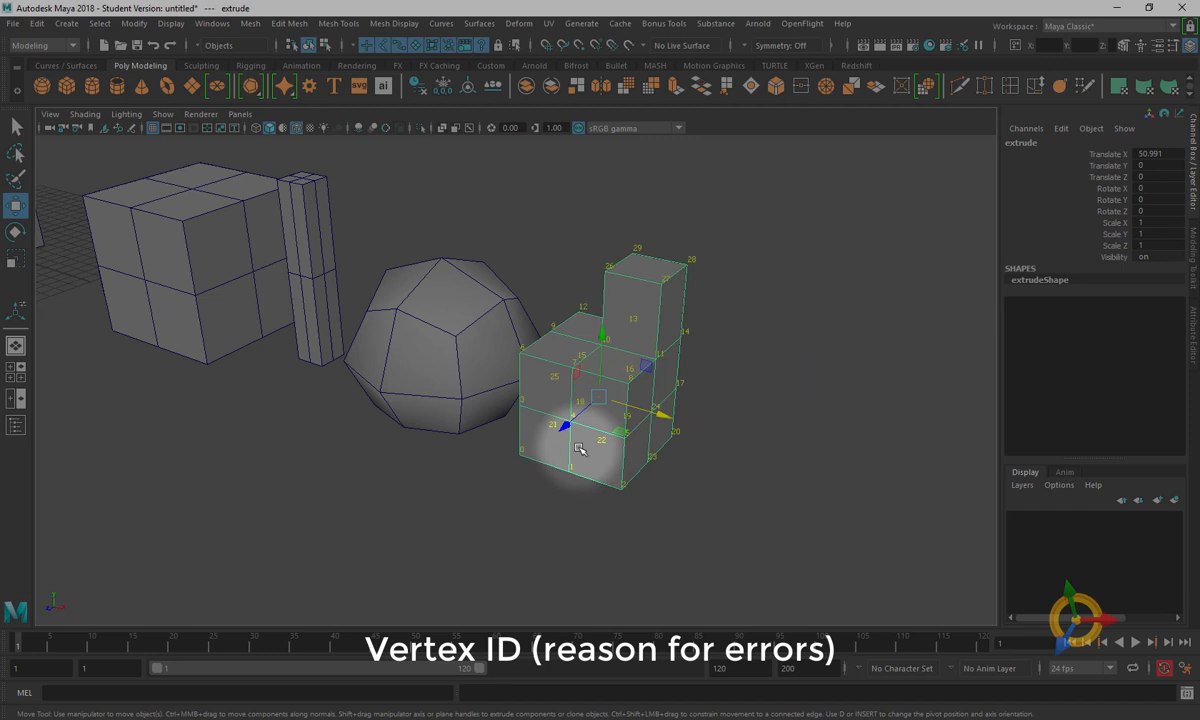
scroll(560, 475, up, 3)
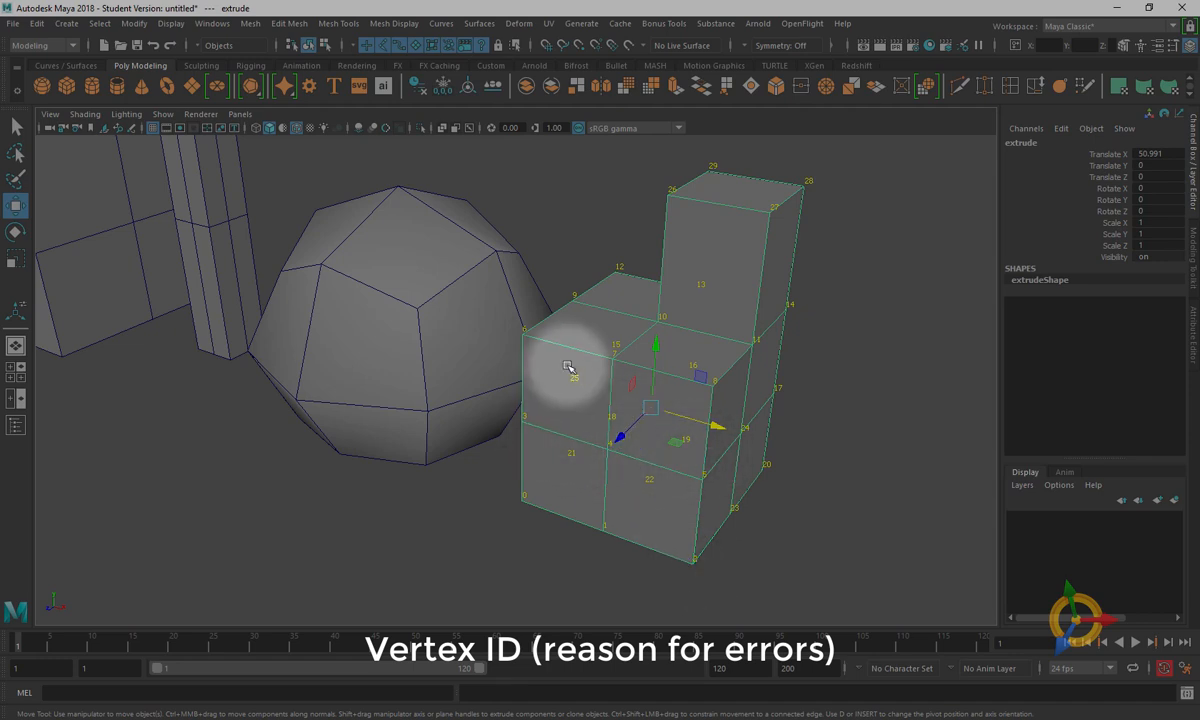
alt+drag(725, 449, 638, 407)
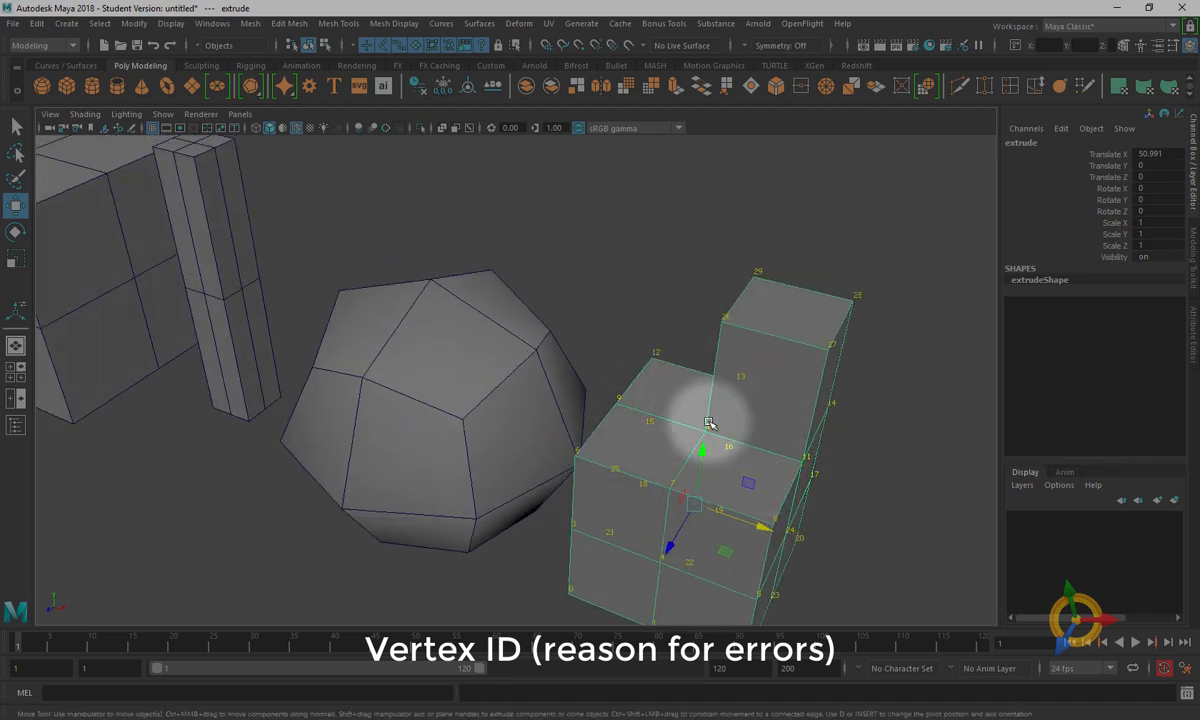
alt+drag(786, 447, 790, 447)
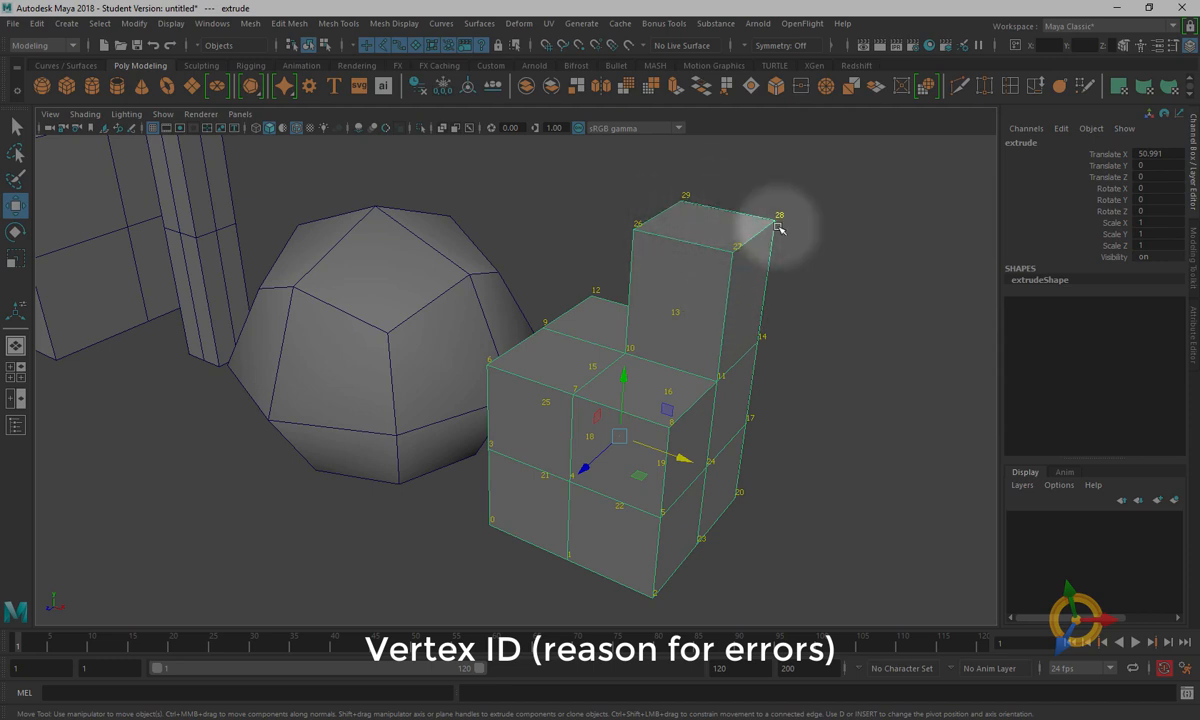
- Select the sphere together with the extrude mesh and compare their vertex IDs from several angles
click(410, 280)
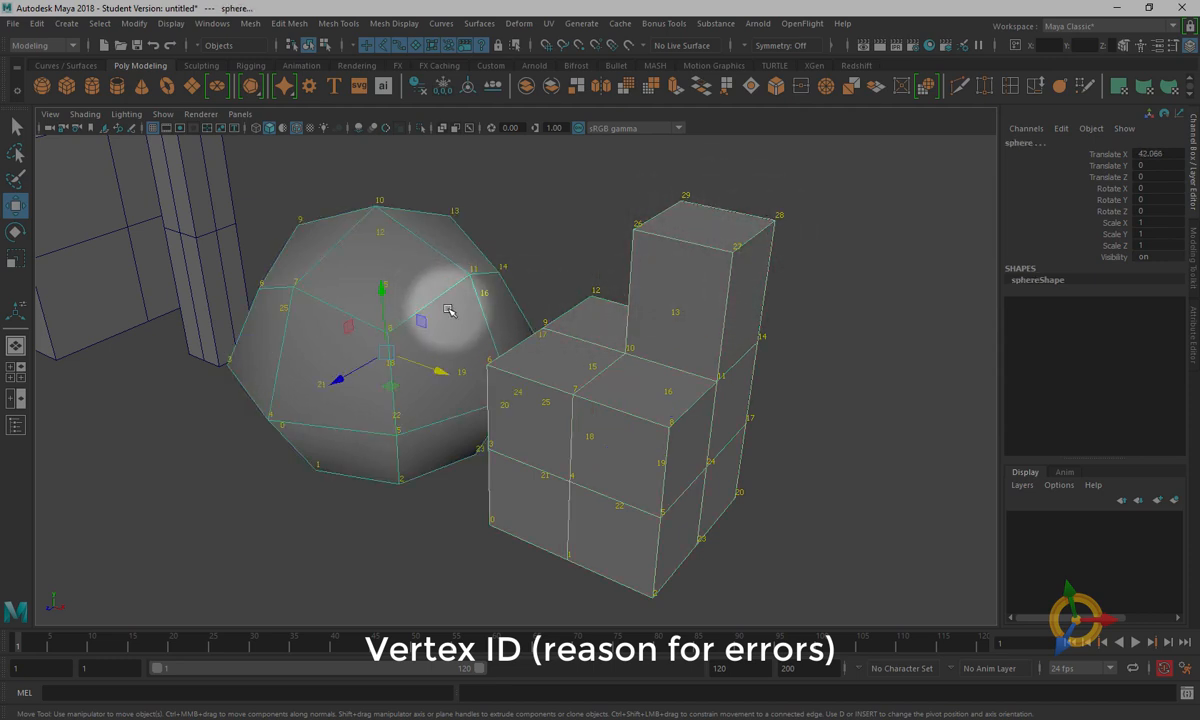
alt+drag(718, 400, 743, 401)
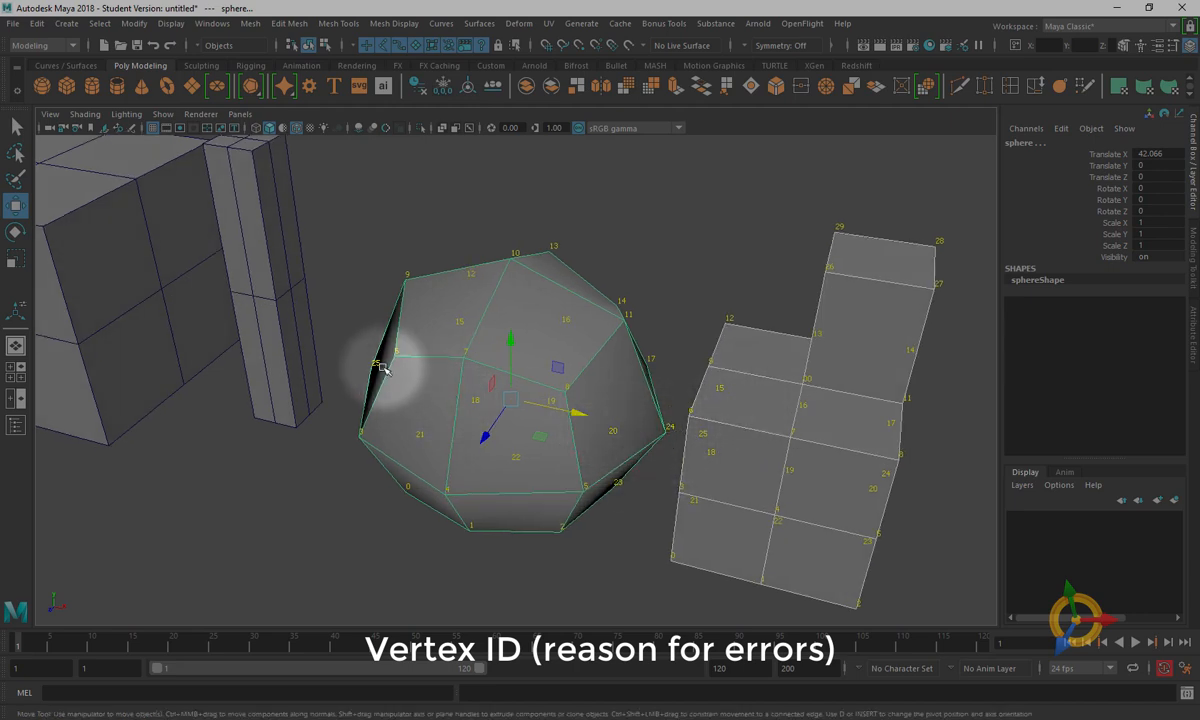
alt+drag(643, 450, 731, 444)
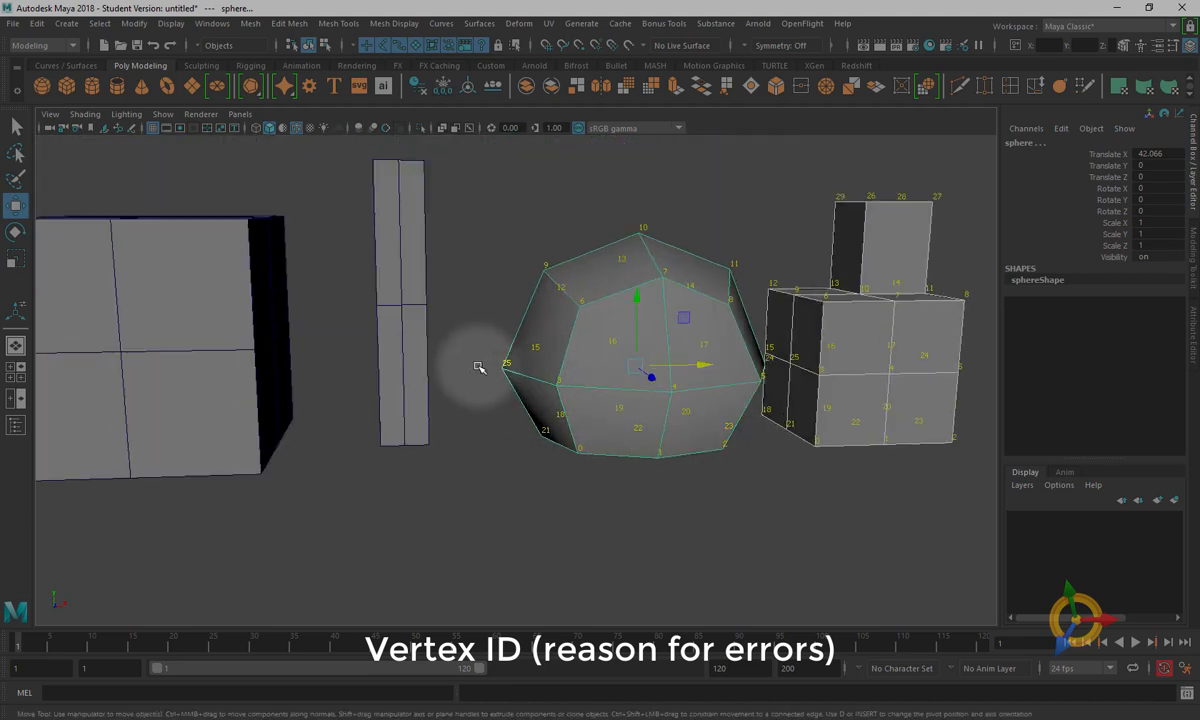
alt+drag(493, 364, 656, 496)
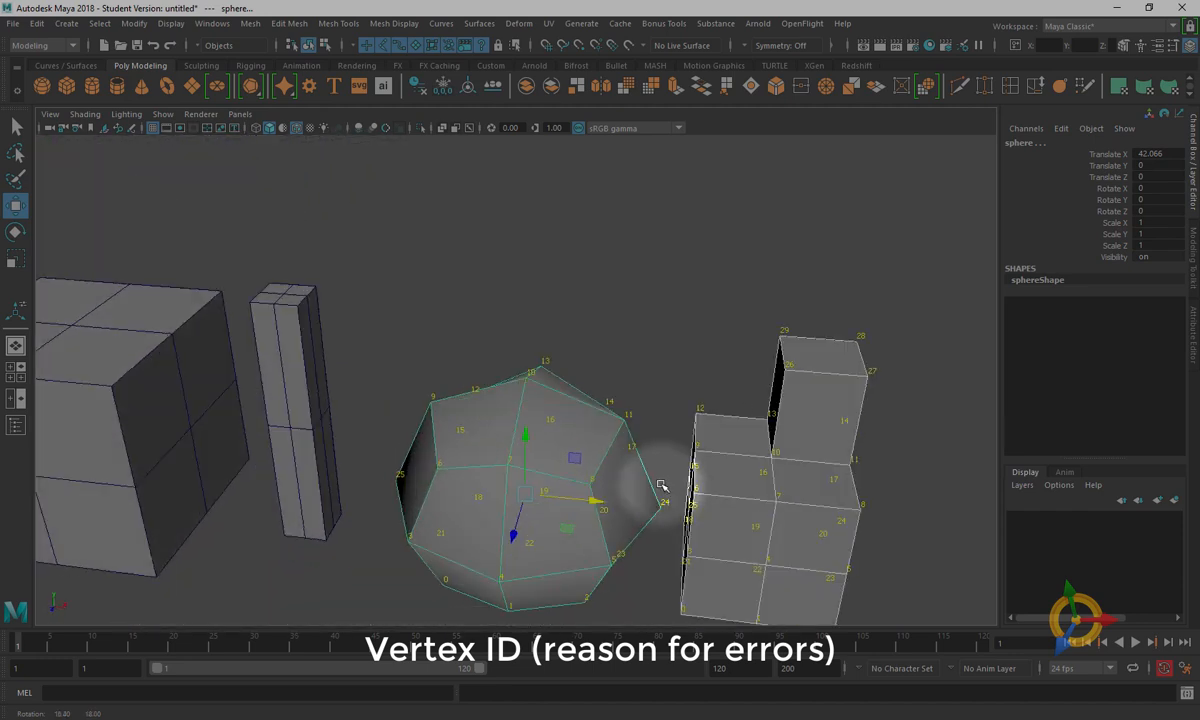
alt+middle_drag(656, 496, 599, 369)
alt+drag(599, 369, 579, 408)
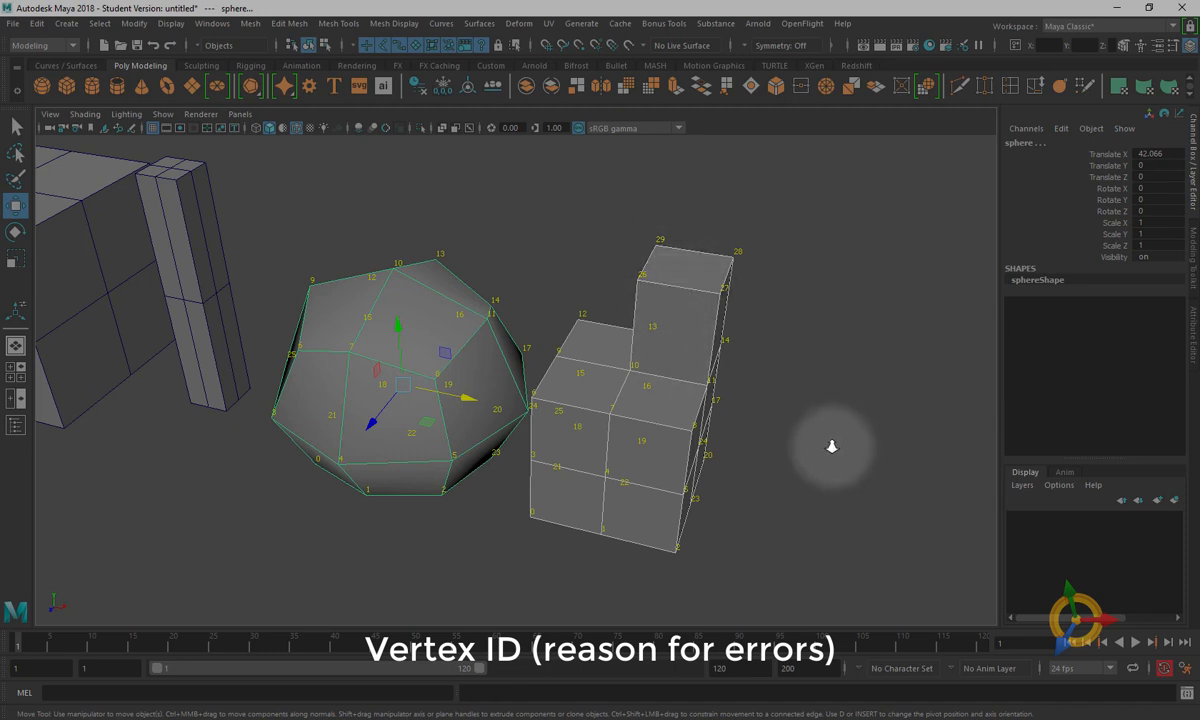
alt+right_drag(830, 447, 646, 380)
alt+drag(646, 380, 571, 343)
alt+middle_drag(571, 343, 650, 343)
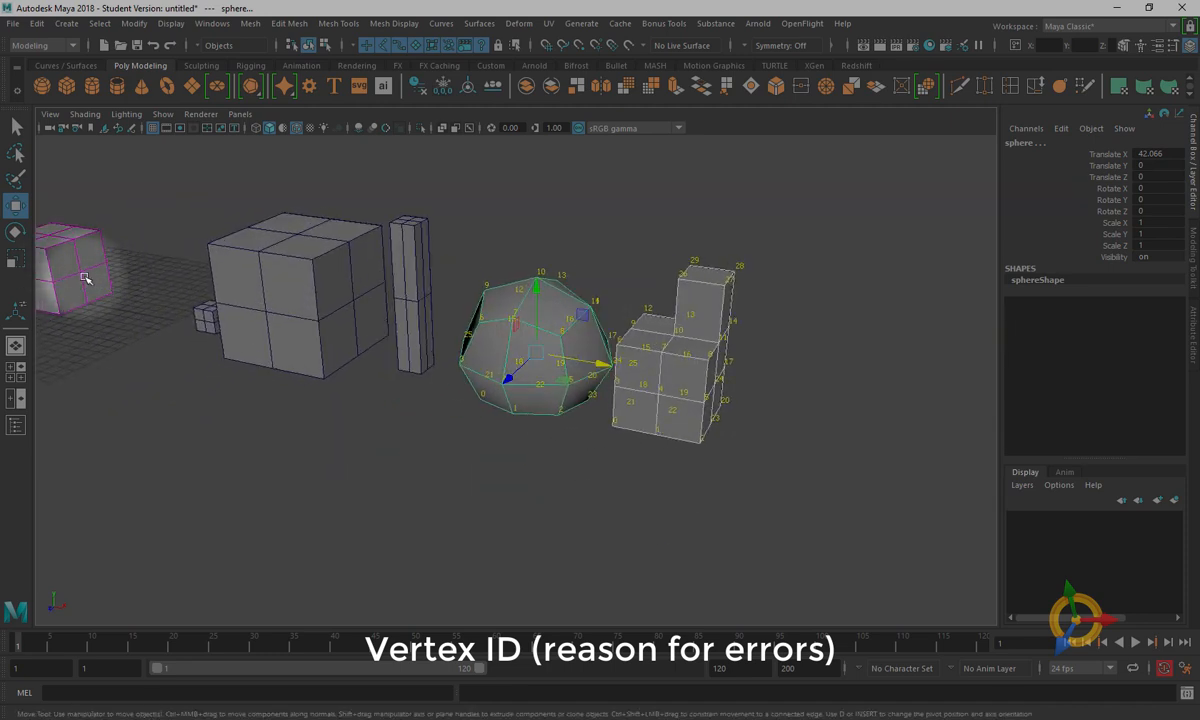
alt+middle_drag(364, 343, 440, 340)
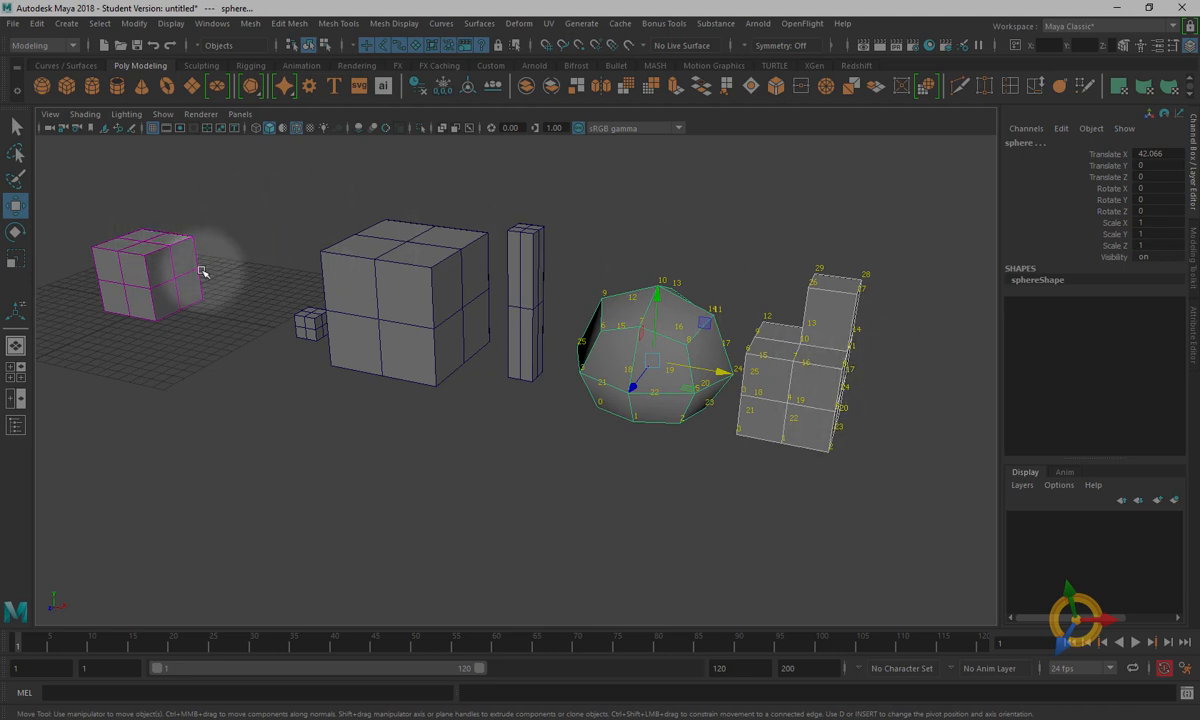
alt+drag(691, 482, 560, 474)
- Delete the stretched, morphed duplicate standing beside Head_BaseMesh, opposite the target meshes
key(q)
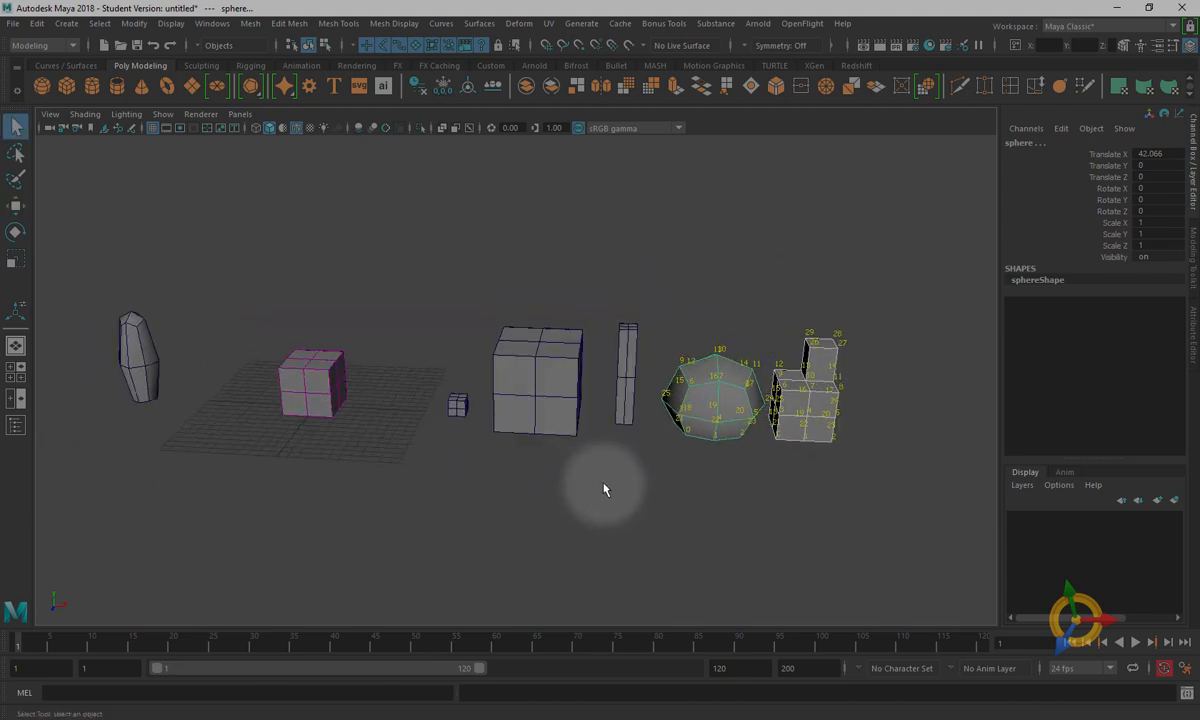
click(720, 505)
click(305, 375)
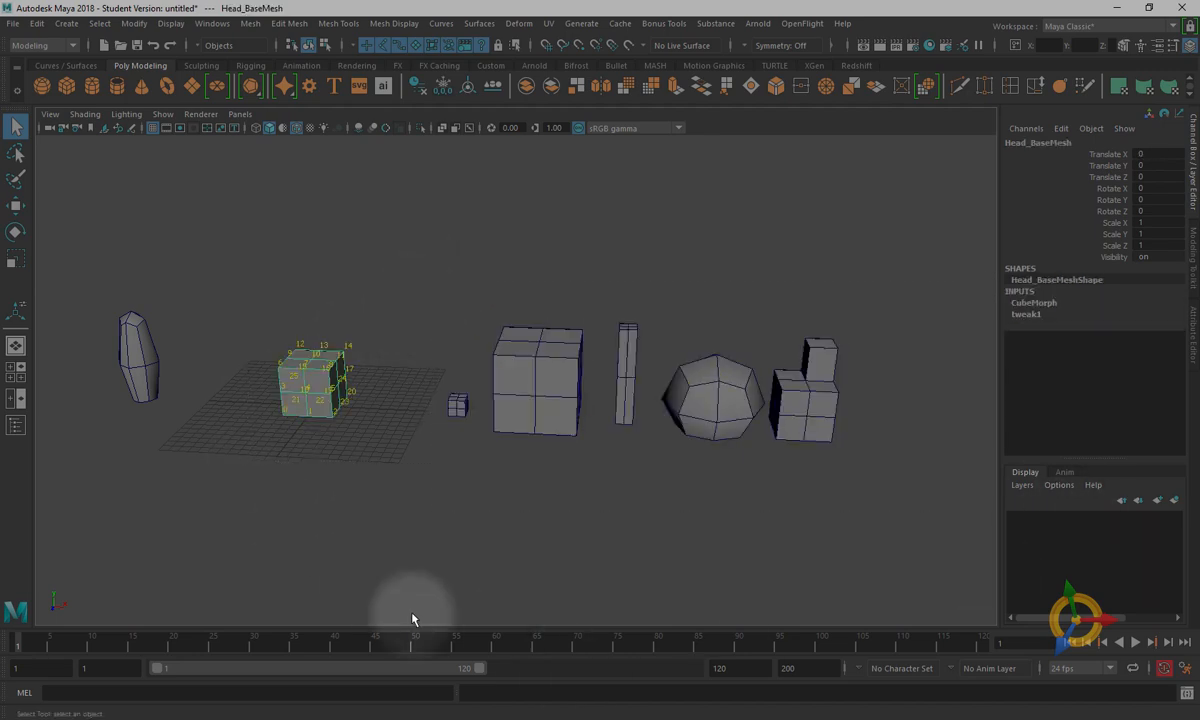
click(412, 620)
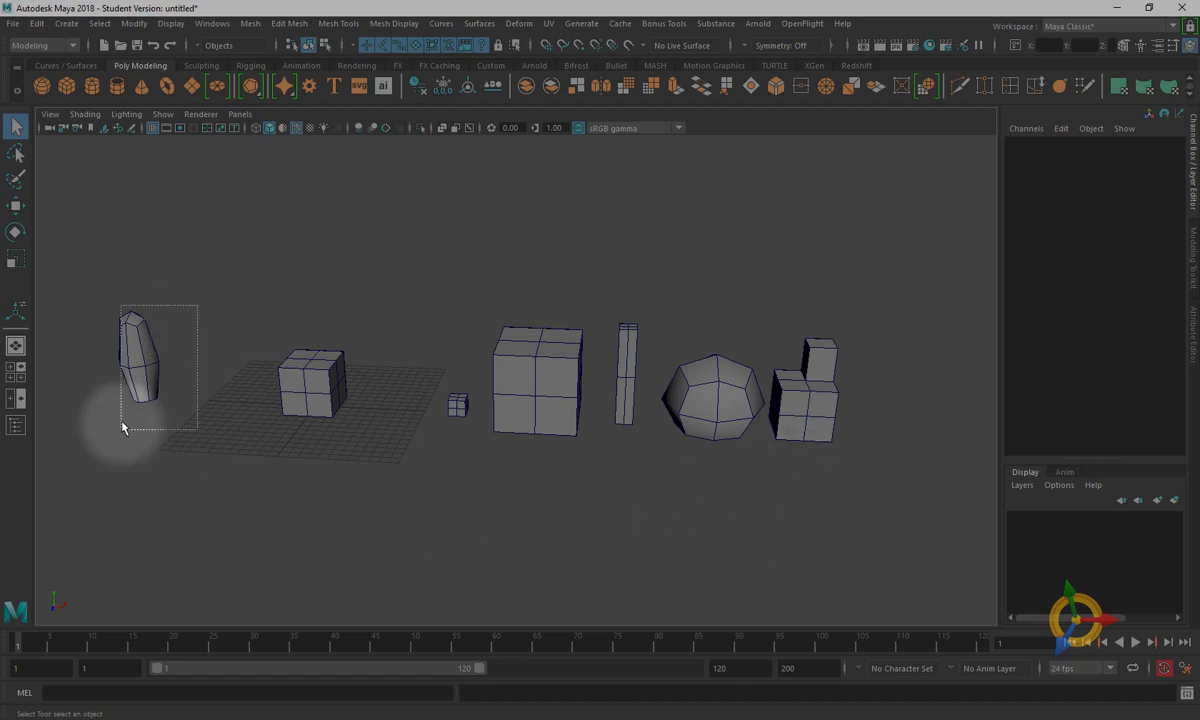
drag(123, 428, 124, 430)
key(Delete)
- Delete the construction history of Head_BaseMesh to remove its CubeMorph and tweak1 inputs
click(318, 404)
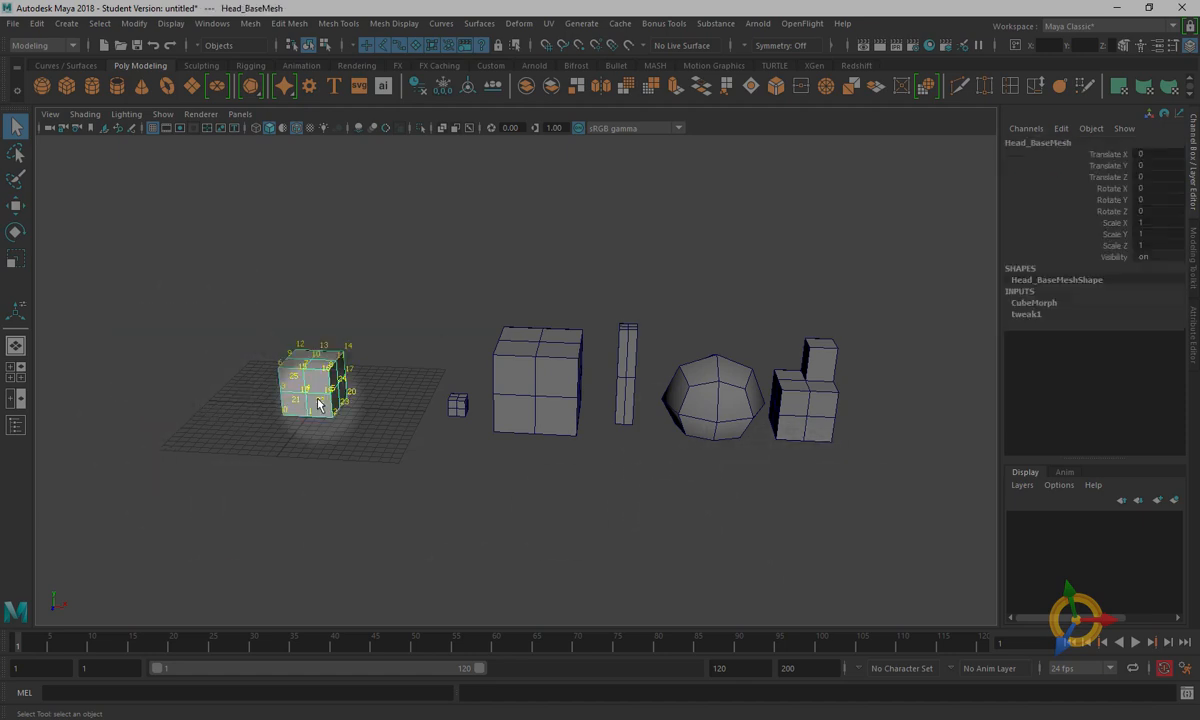
alt+drag(705, 475, 582, 436)
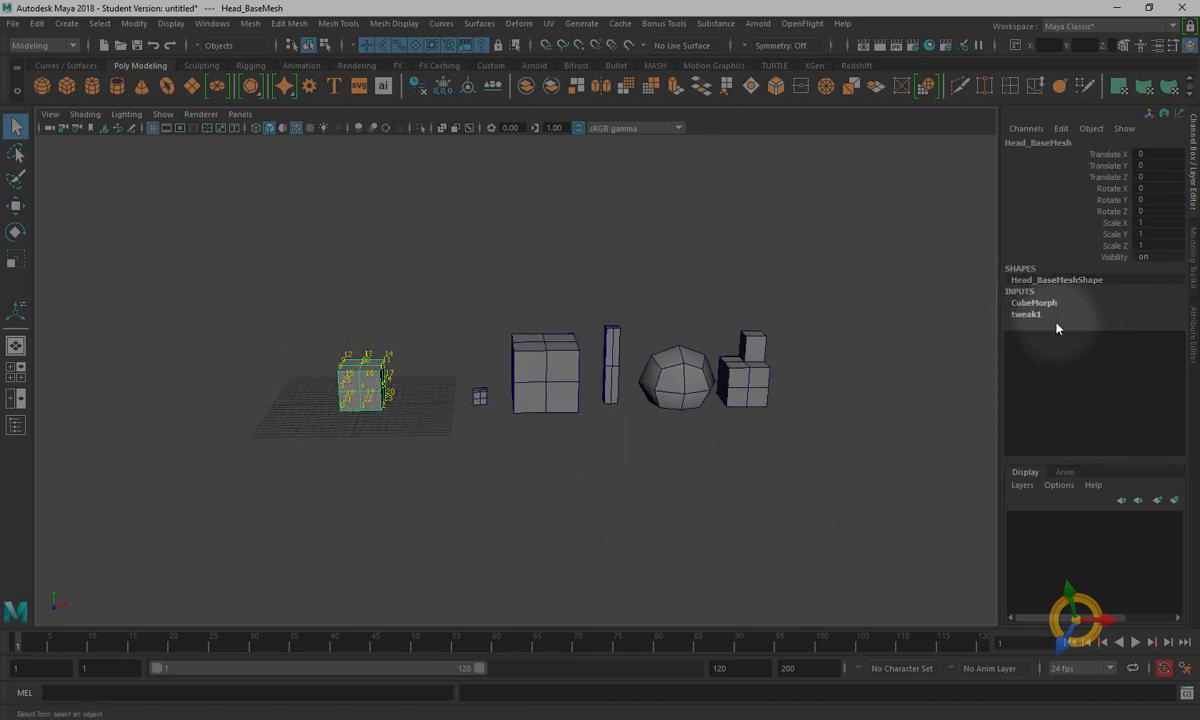
click(417, 85)
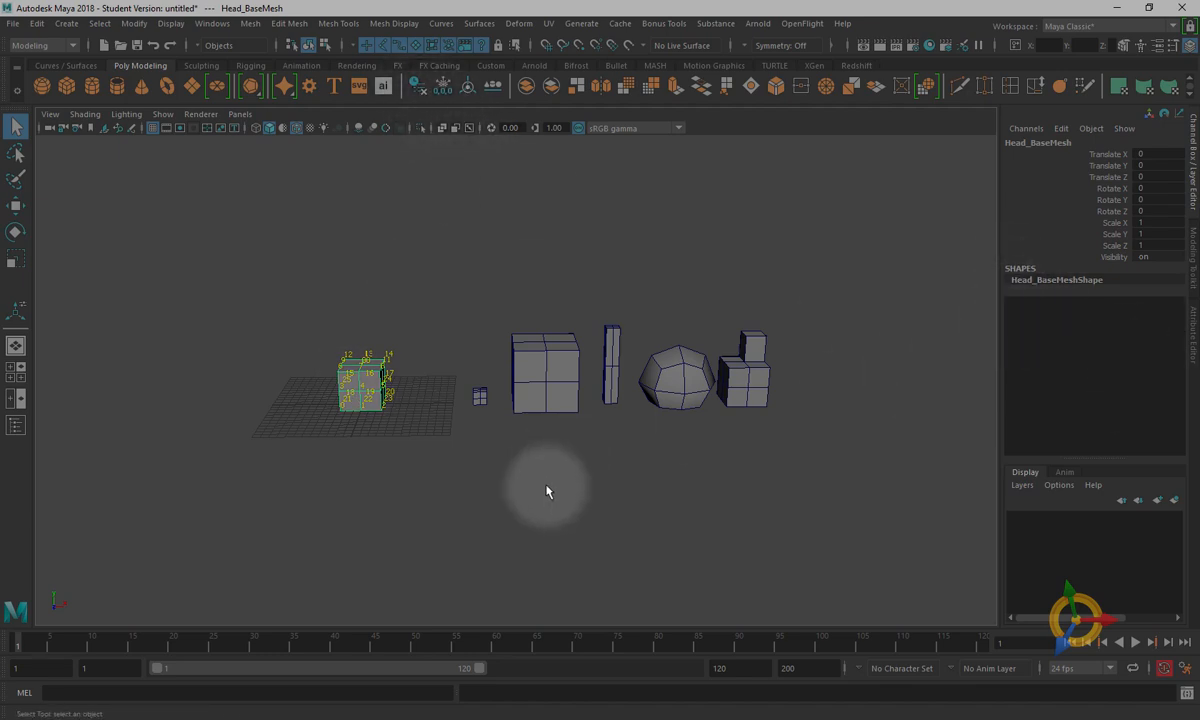
- Turn off the vertex ID display for the big cube, sphere, extrude mesh and Head_BaseMesh together
alt+right_drag(539, 470, 603, 558)
alt+middle_drag(603, 558, 558, 547)
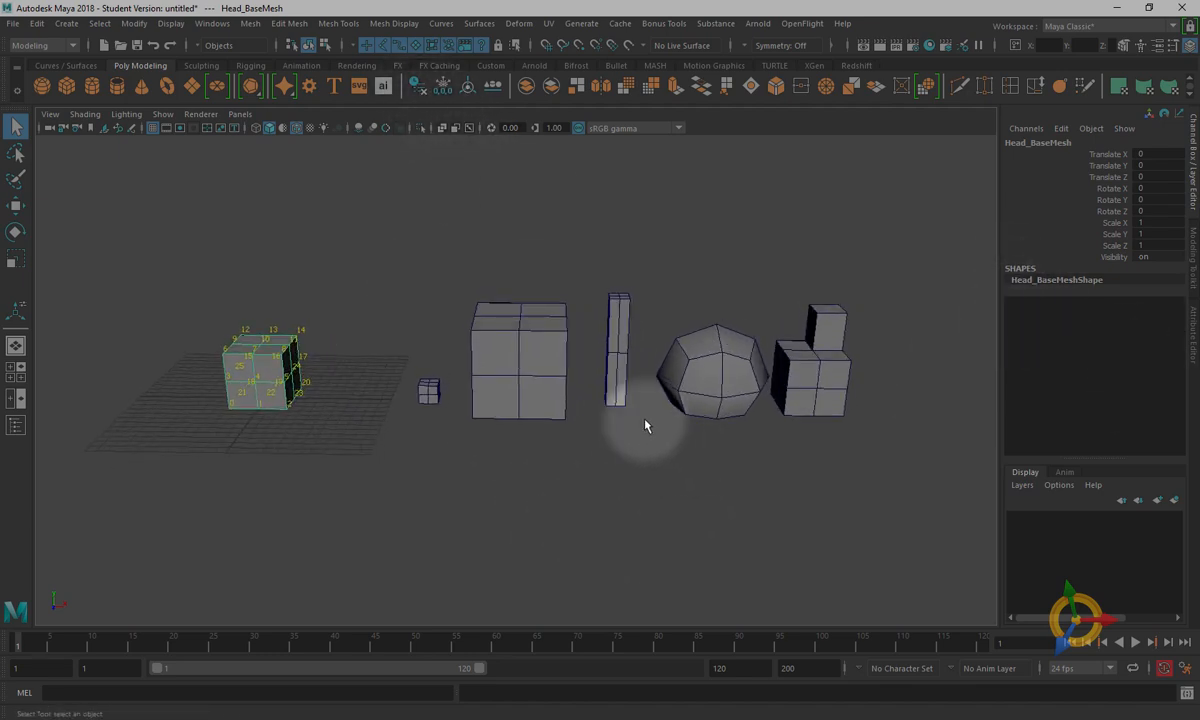
click(528, 384)
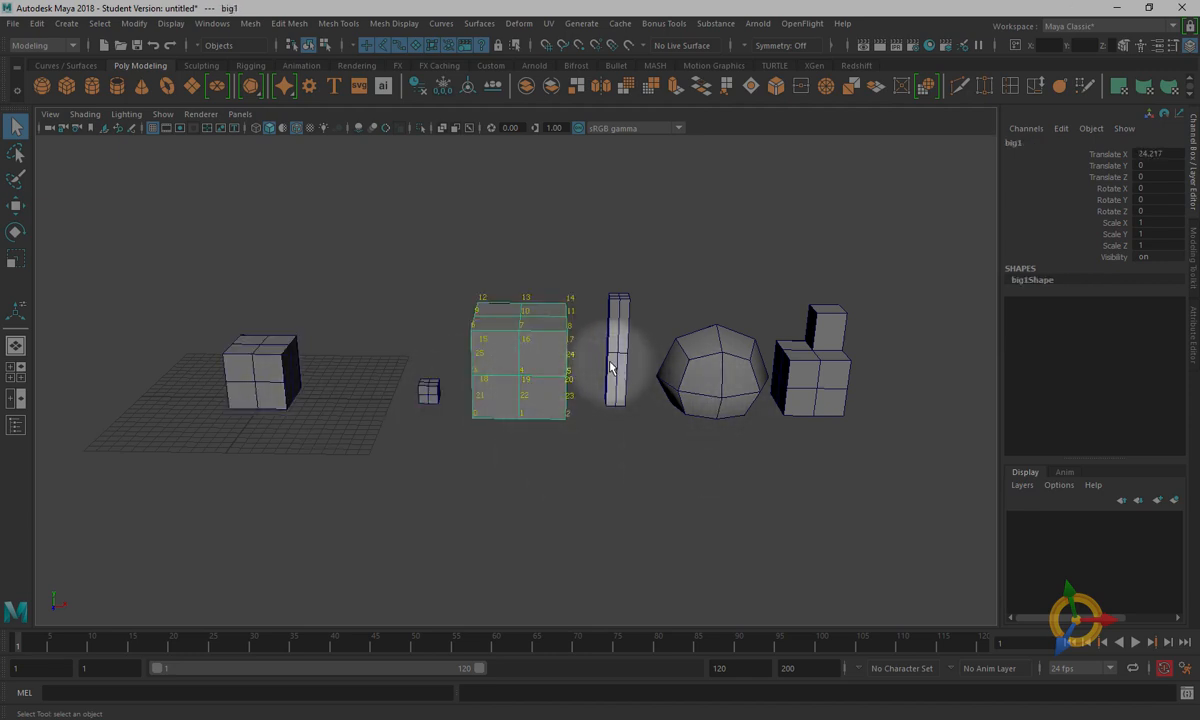
click(727, 390)
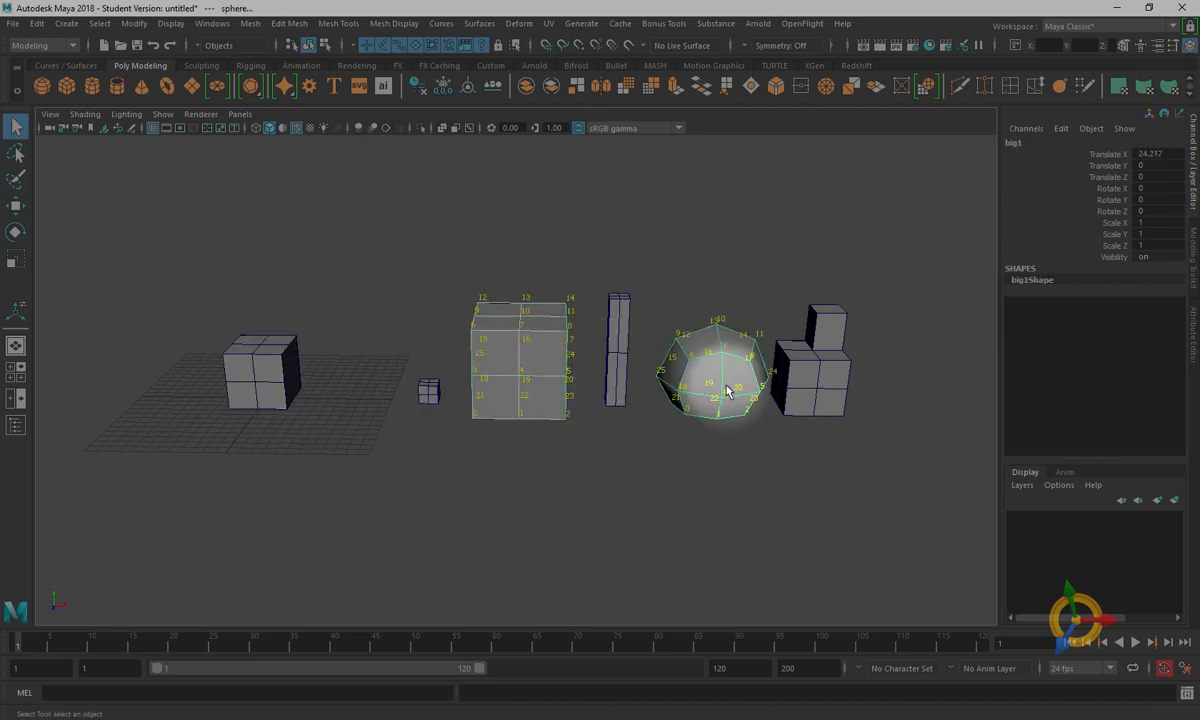
shift+click(800, 388)
shift+click(255, 362)
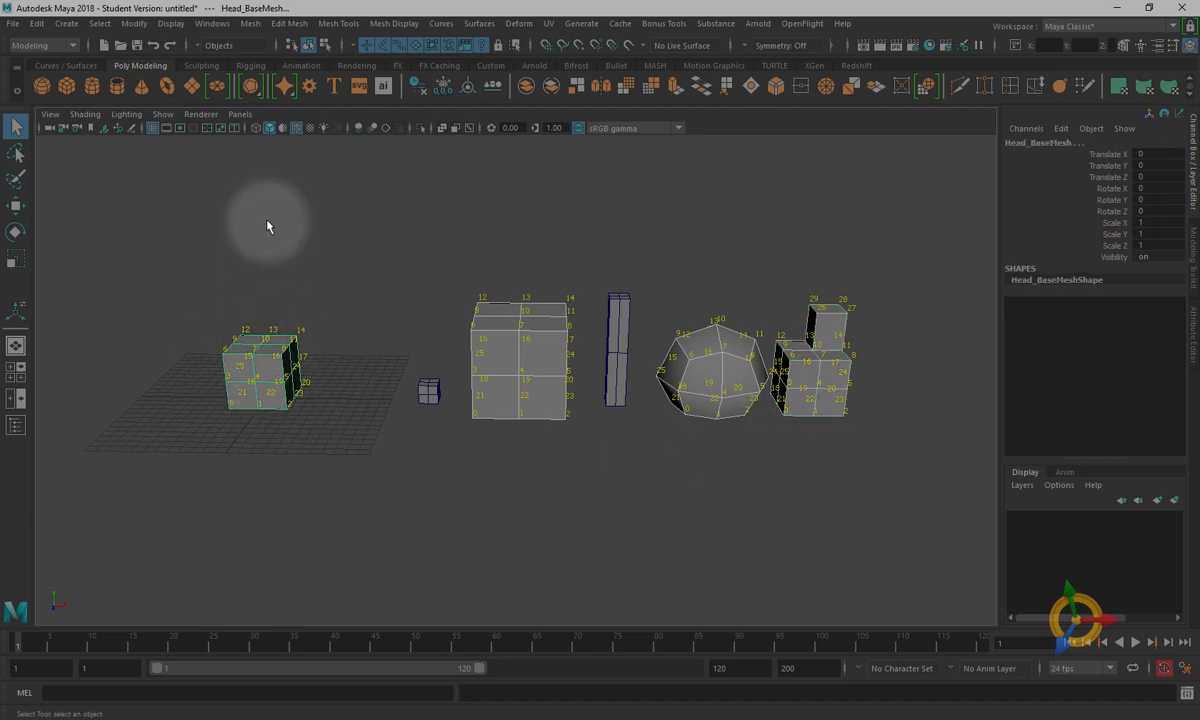
click(172, 23)
mouse_move(418, 197)
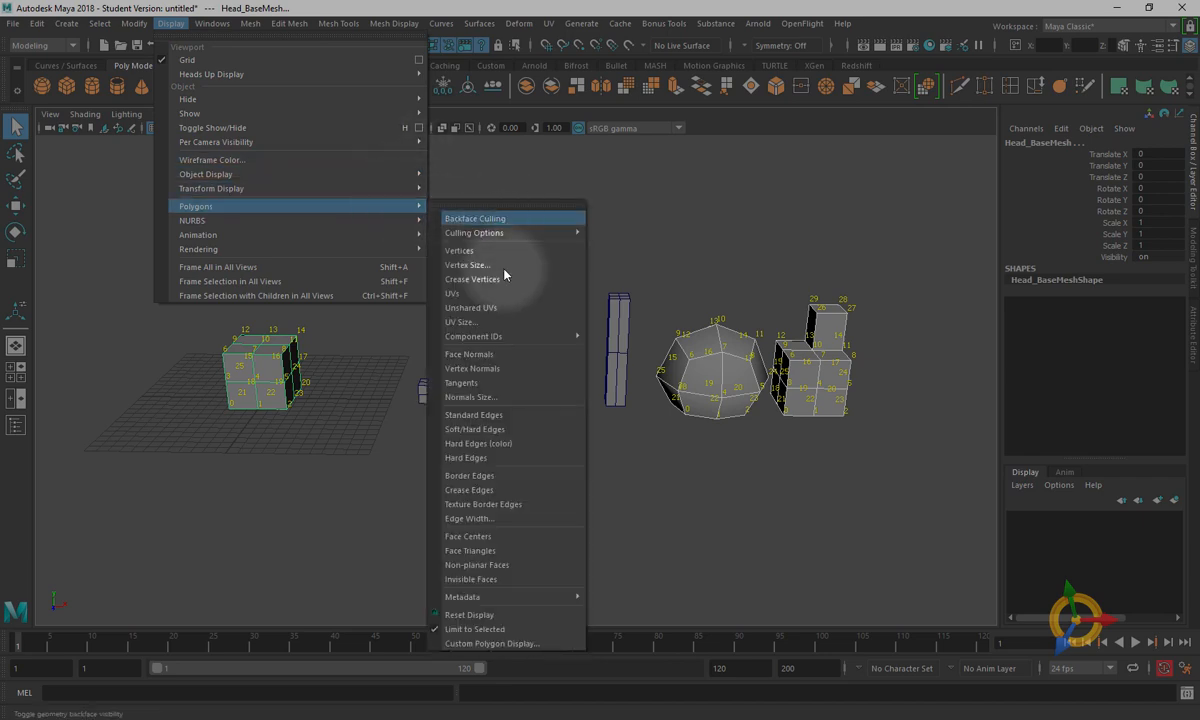
mouse_move(540, 336)
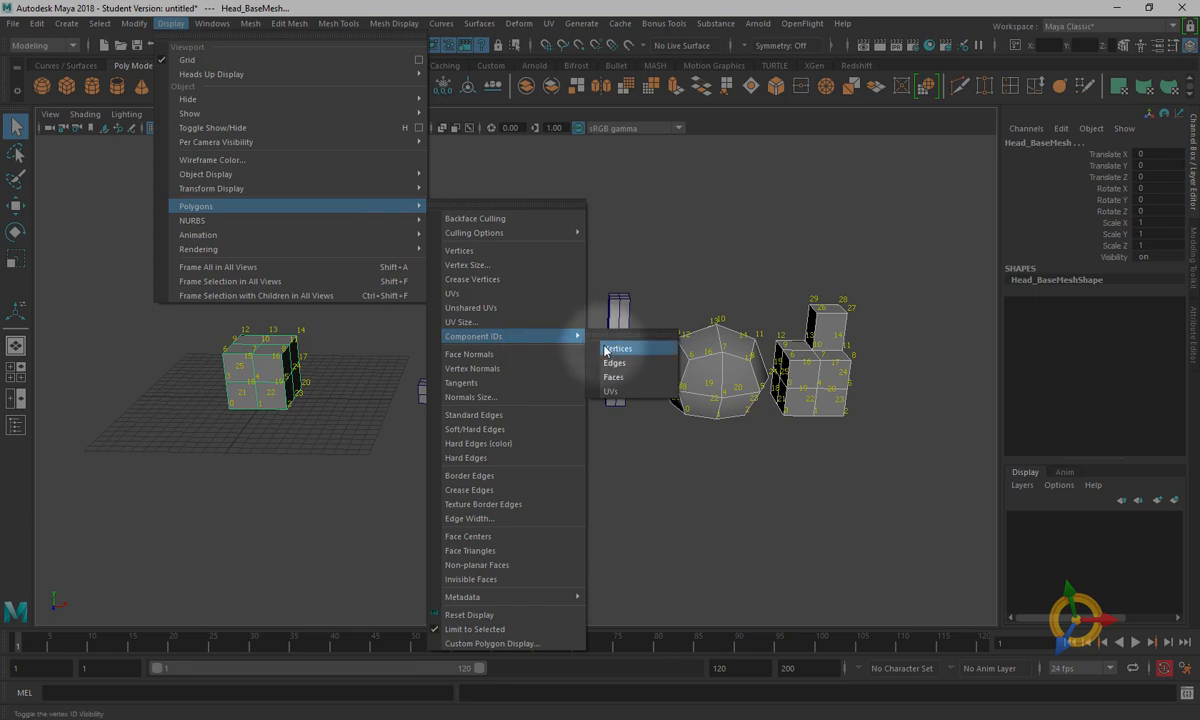
click(621, 353)
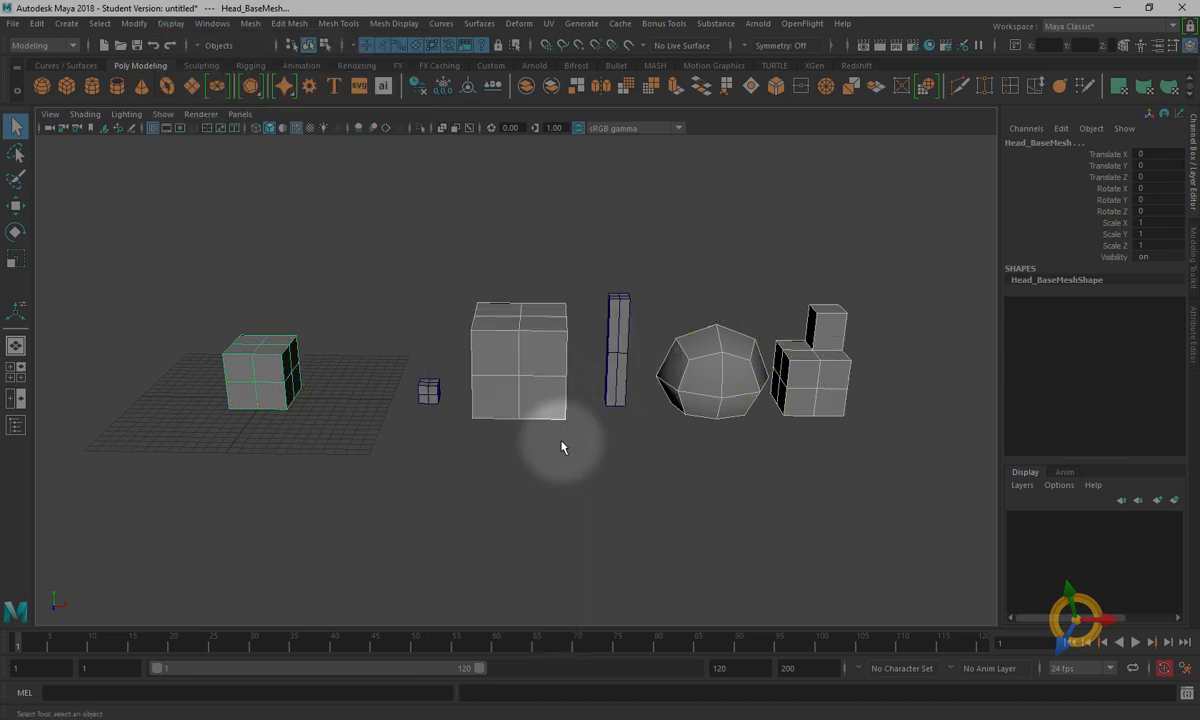
- Open the Blend Shape options, name the node CubeIB and enable the In-between target option
click(710, 562)
scroll(706, 524, down, 1)
alt+drag(706, 524, 656, 490)
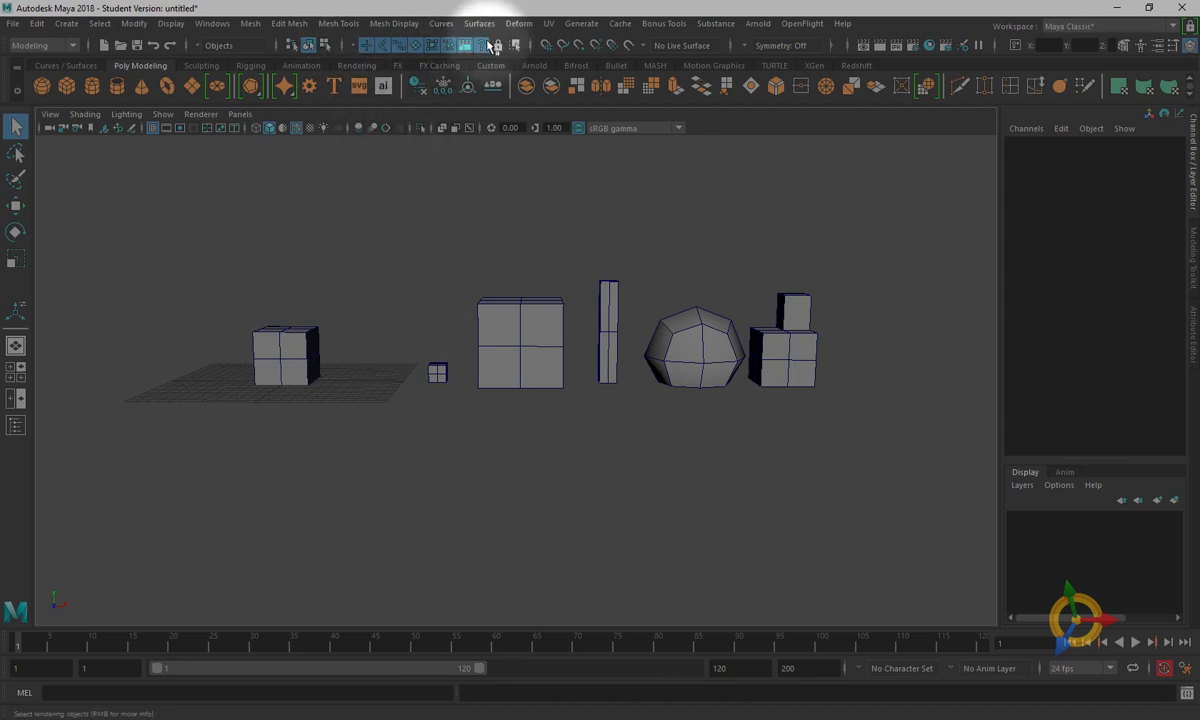
click(517, 24)
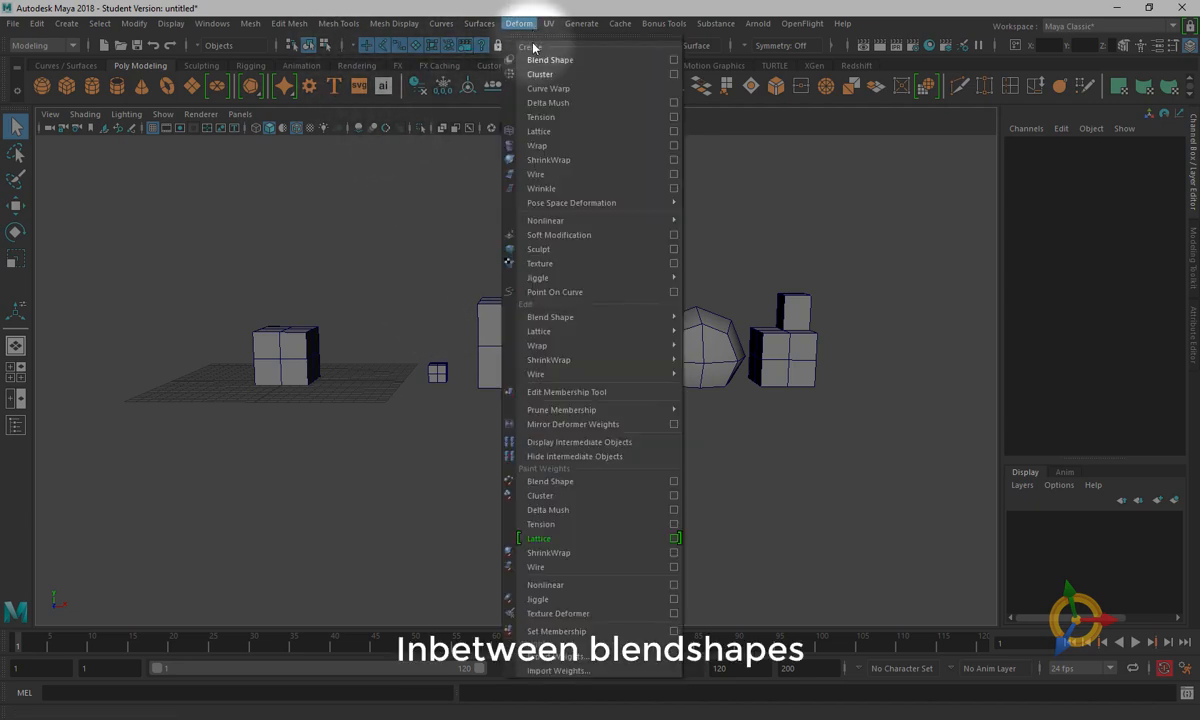
click(673, 67)
drag(592, 356, 530, 438)
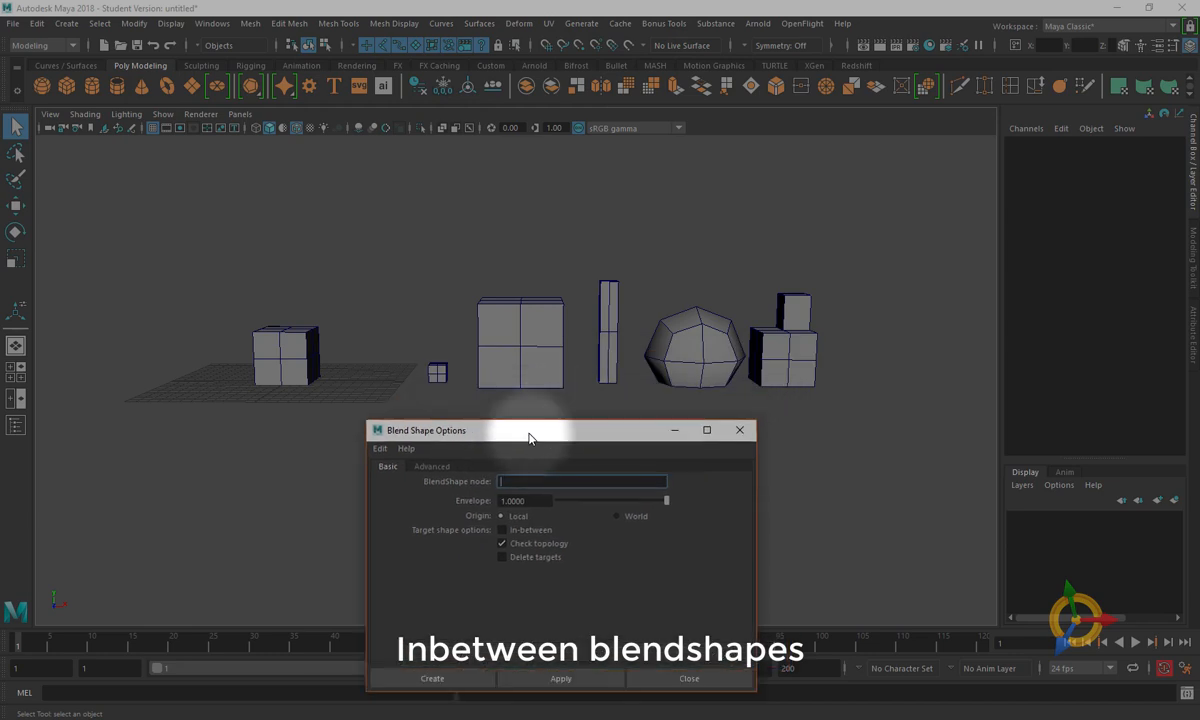
alt+drag(847, 522, 848, 466)
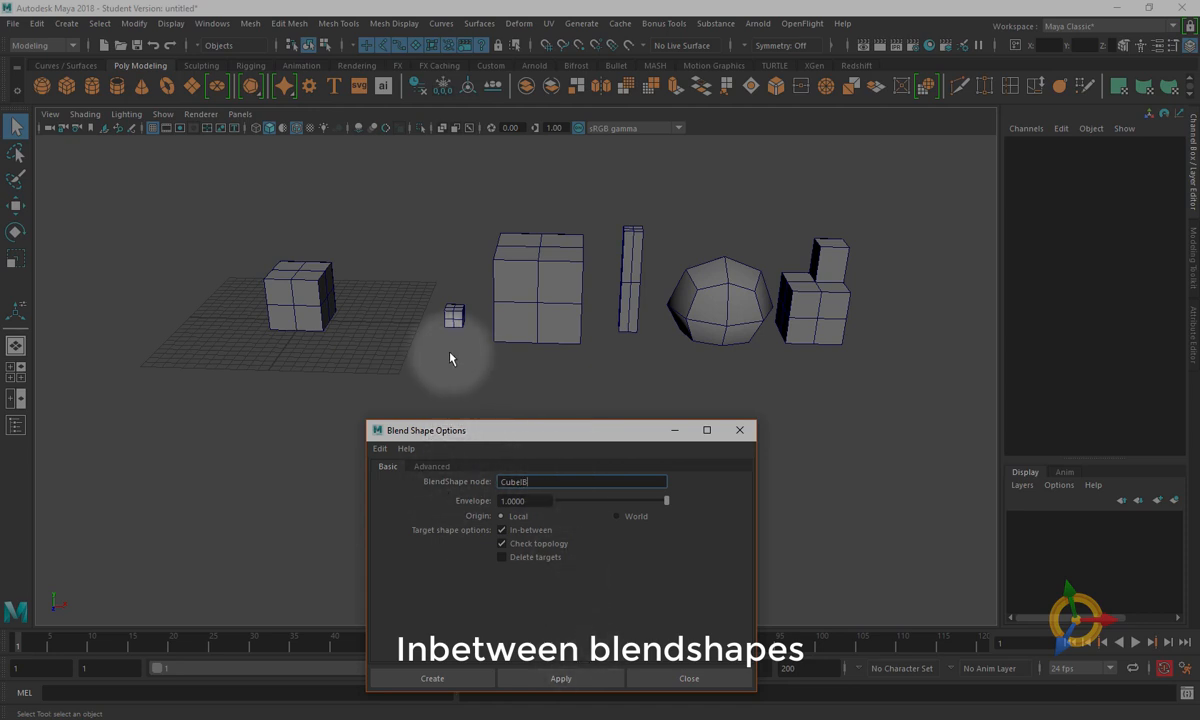
- Apply the CubeIB blend shape to Head_BaseMesh, using the small cube, big cube, tall box and sphere as targets in that order
click(533, 321)
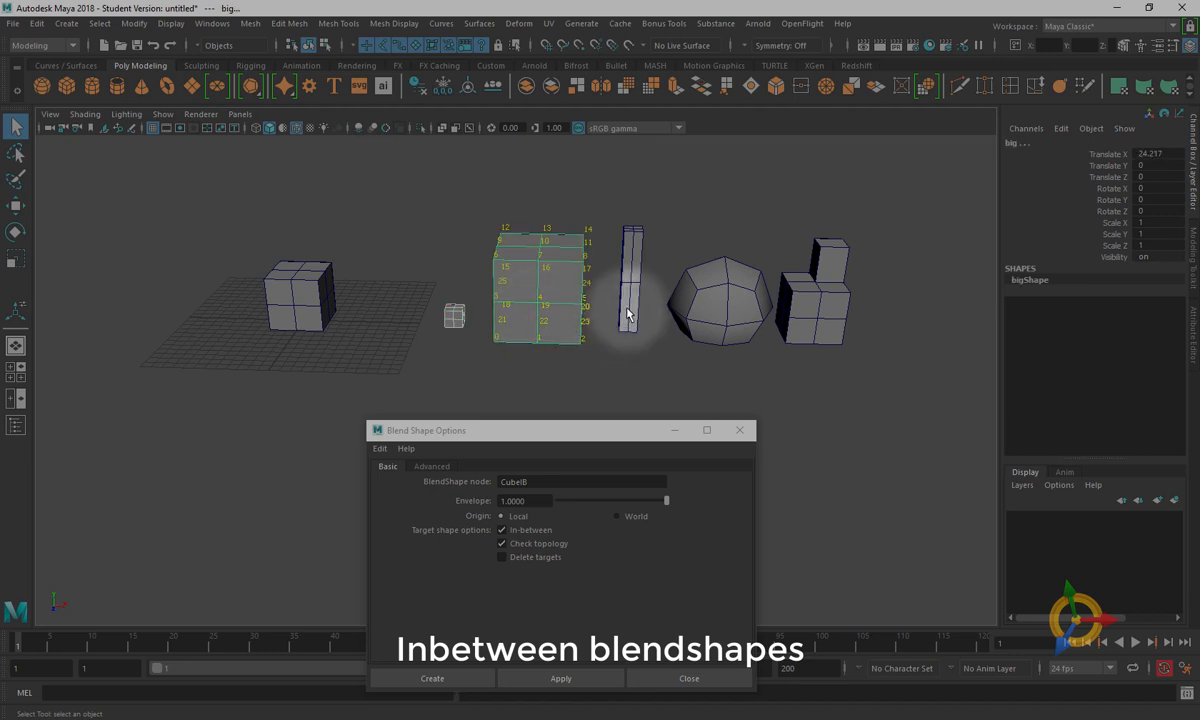
shift+click(631, 290)
shift+click(705, 308)
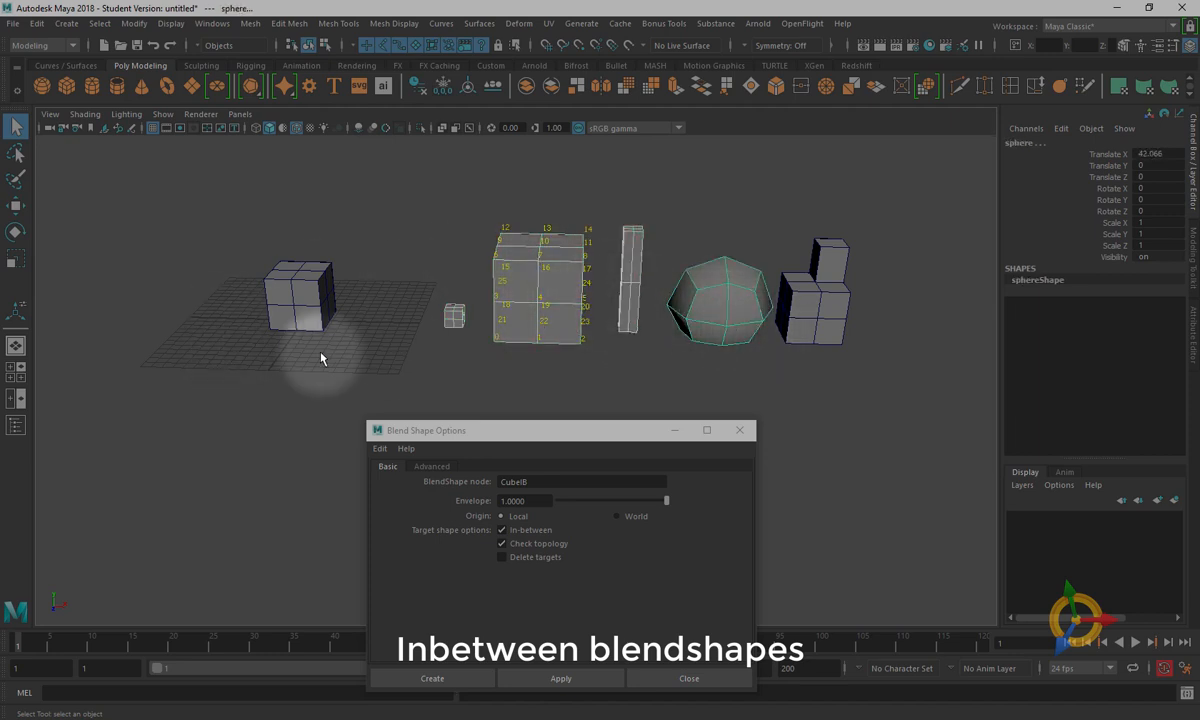
shift+click(315, 318)
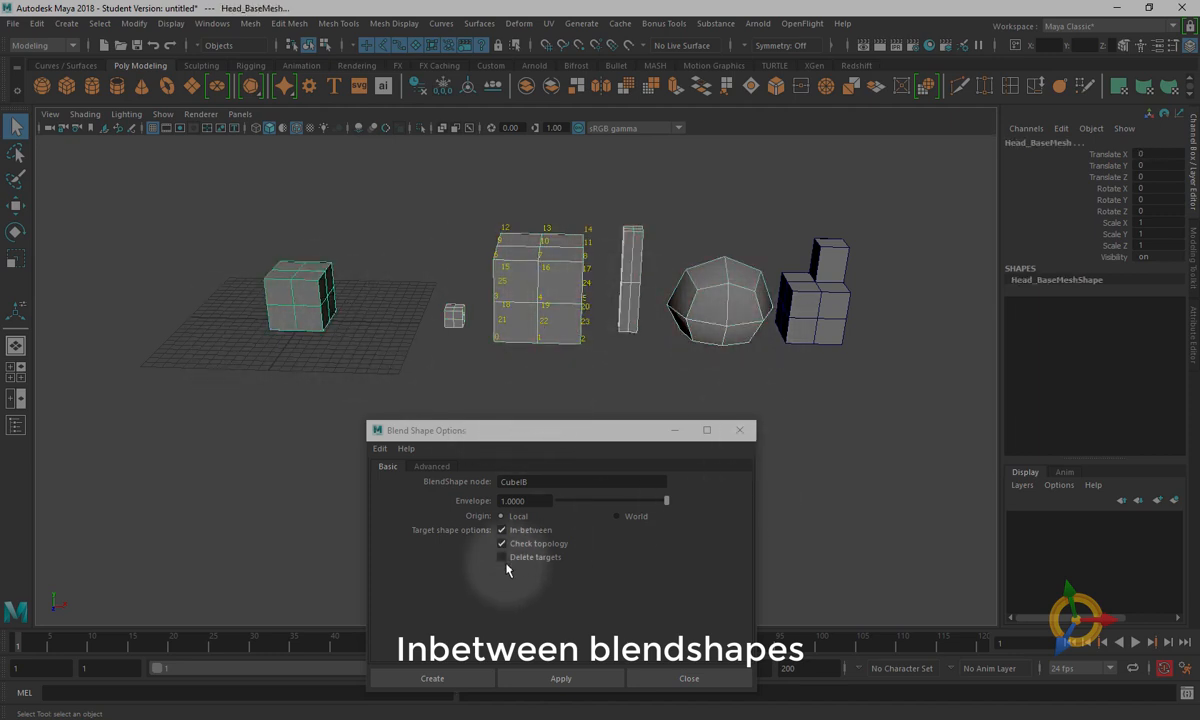
click(531, 680)
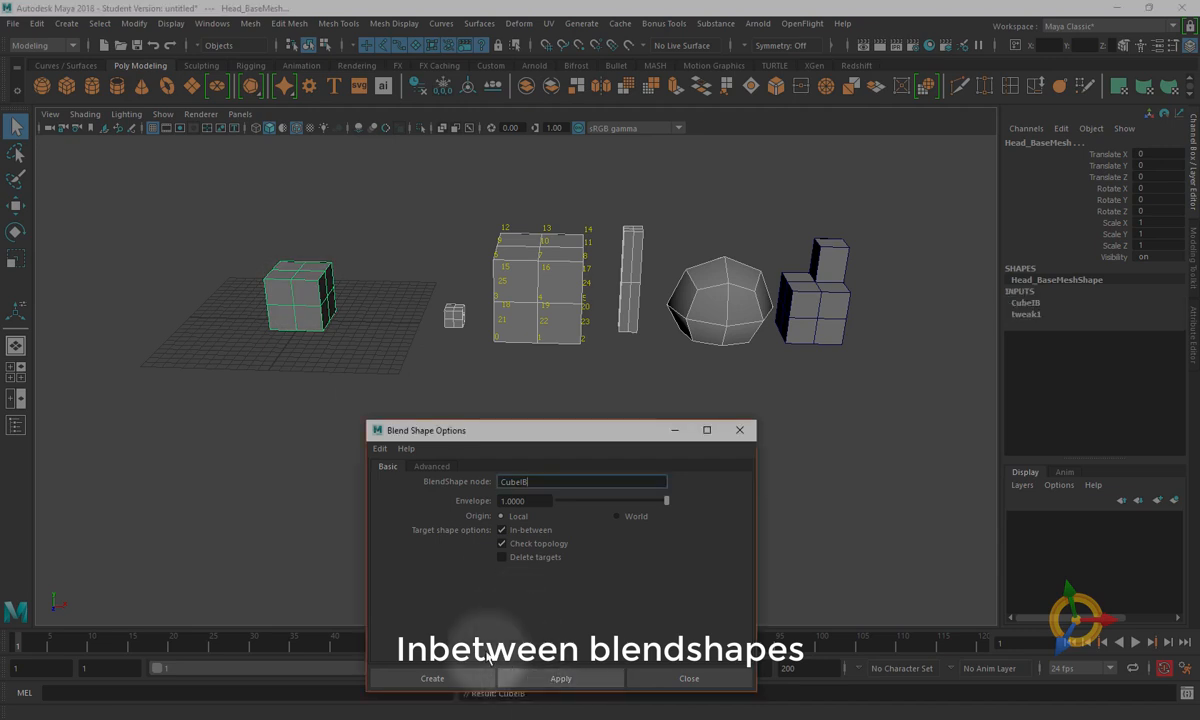
- Expand the CubeIB input's attributes, then open the Shape Editor and place it beside the Blend Shape options below the meshes
click(1030, 304)
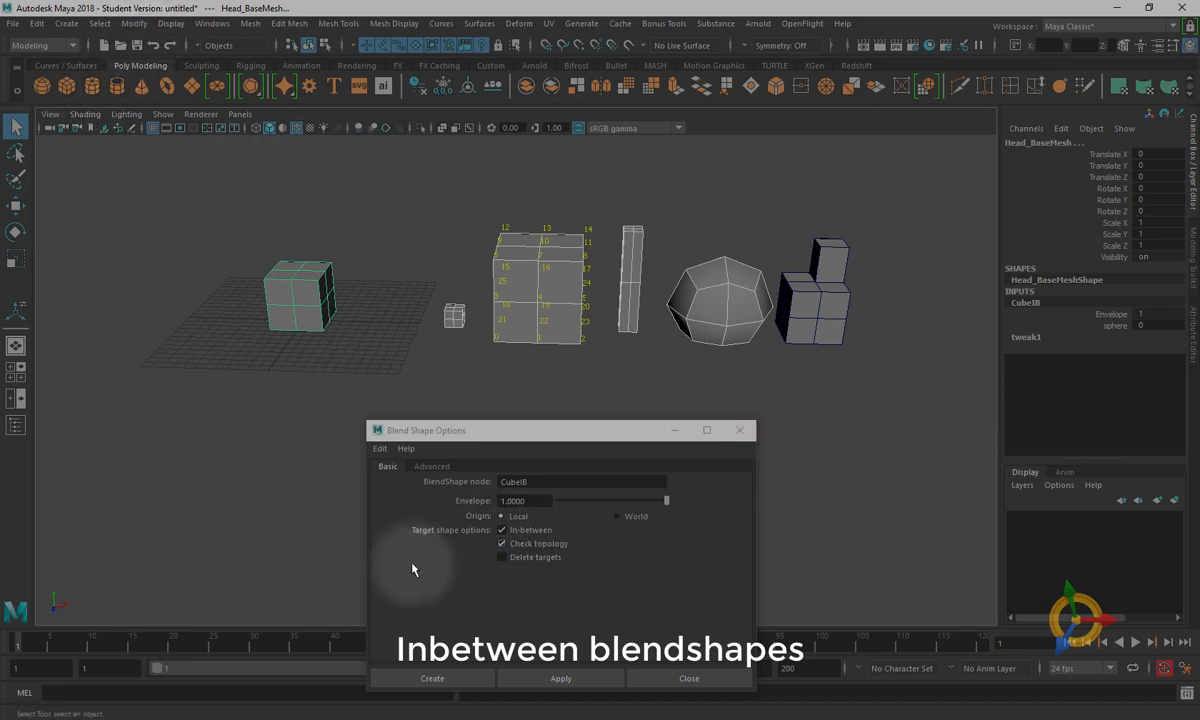
click(213, 24)
mouse_move(340, 102)
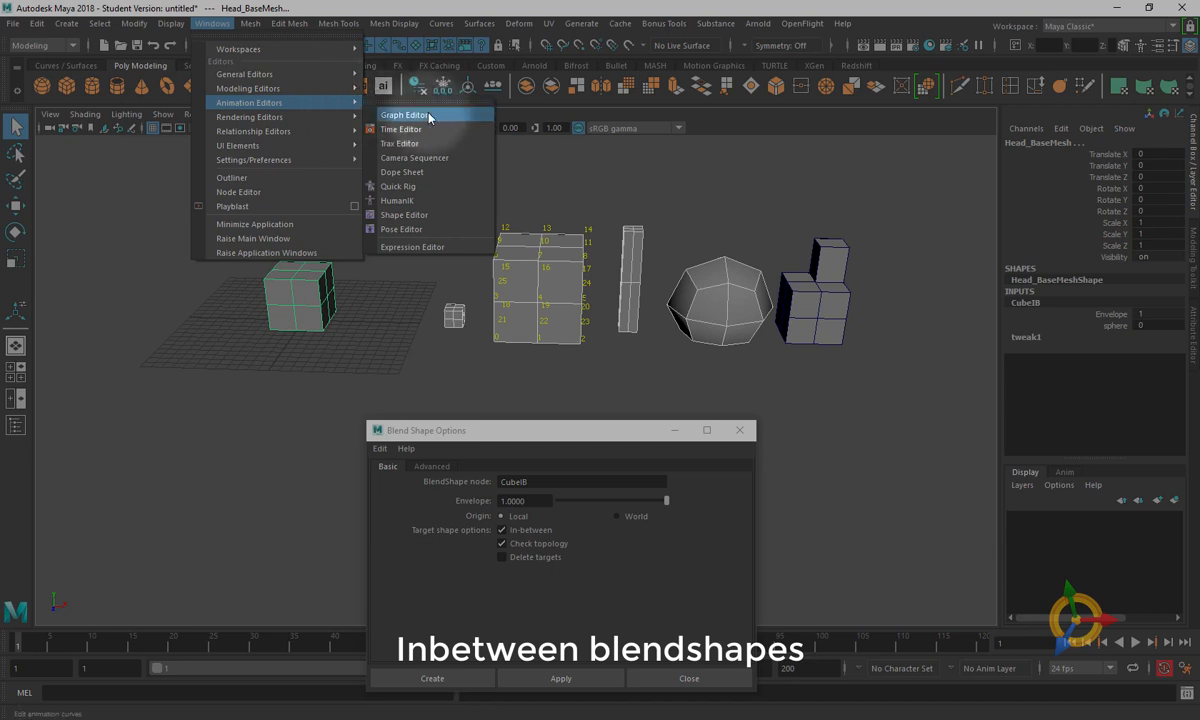
click(410, 214)
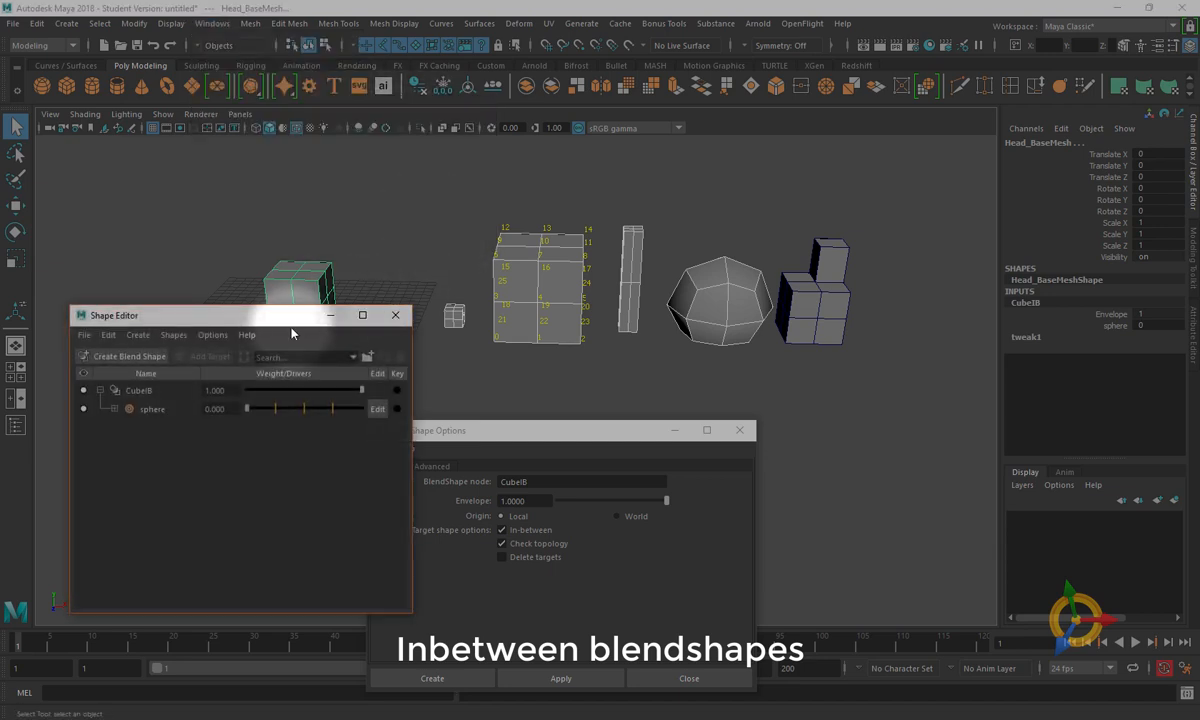
drag(281, 327, 275, 426)
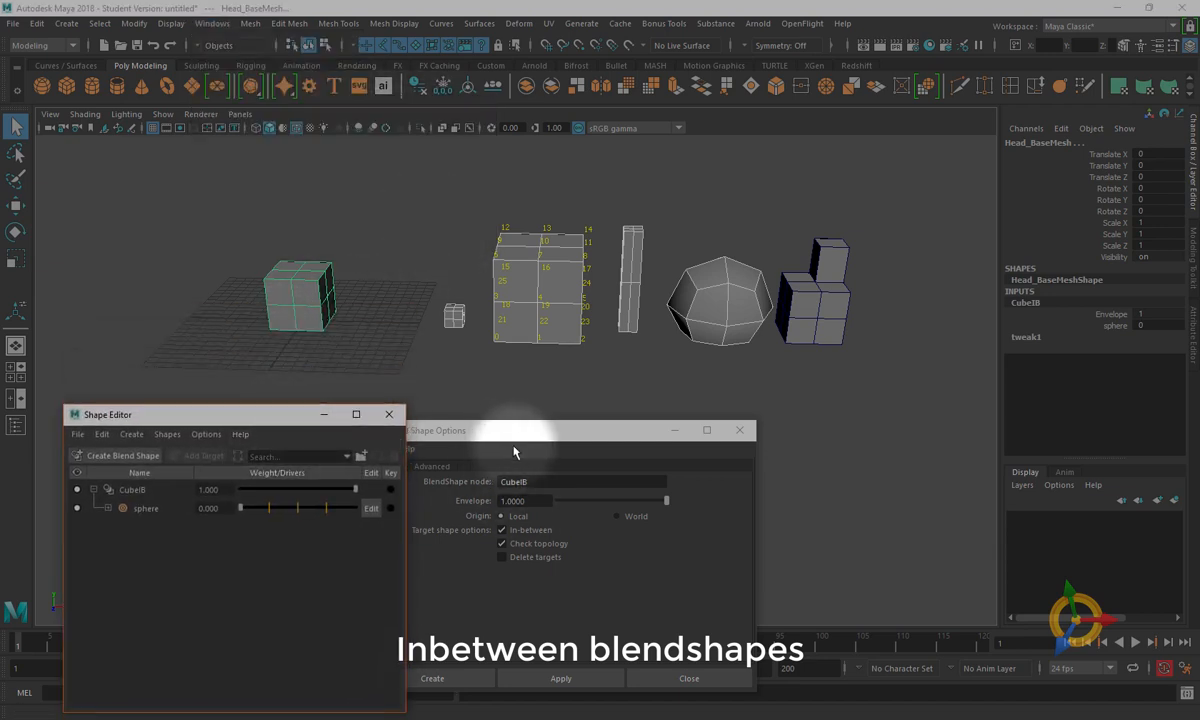
drag(547, 441, 761, 413)
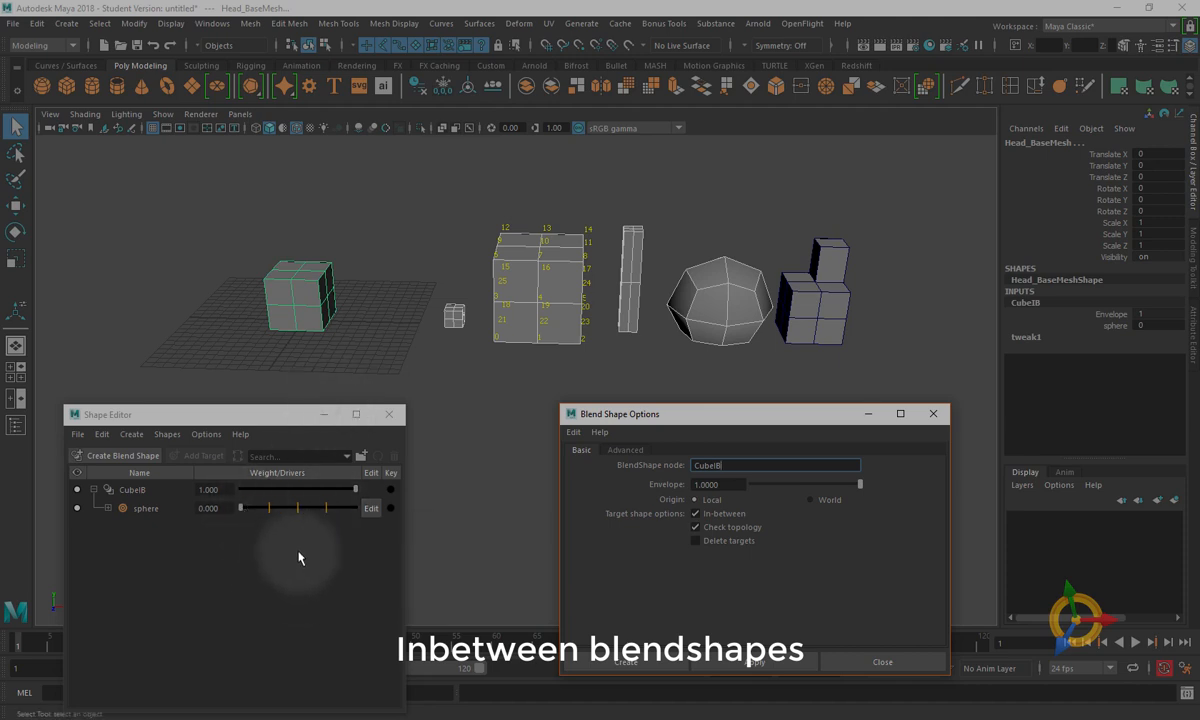
- Select the small cube, big cube, tall box and sphere one by one to review the in-between target order
click(450, 381)
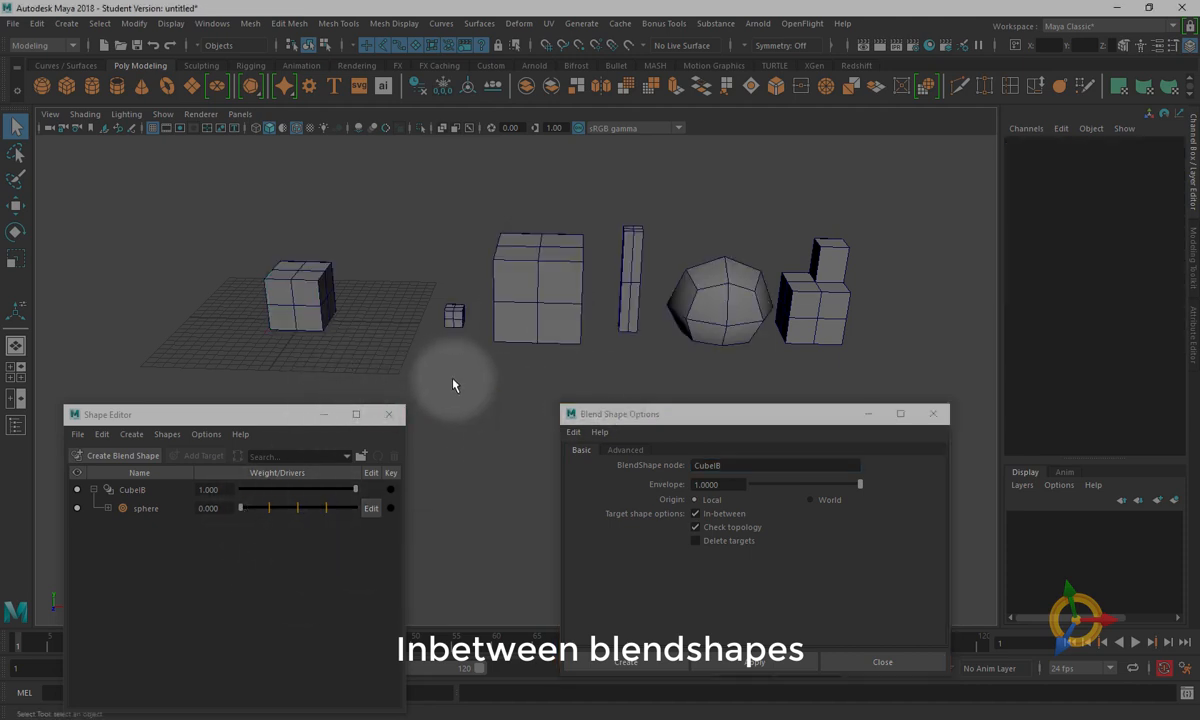
click(455, 318)
click(524, 313)
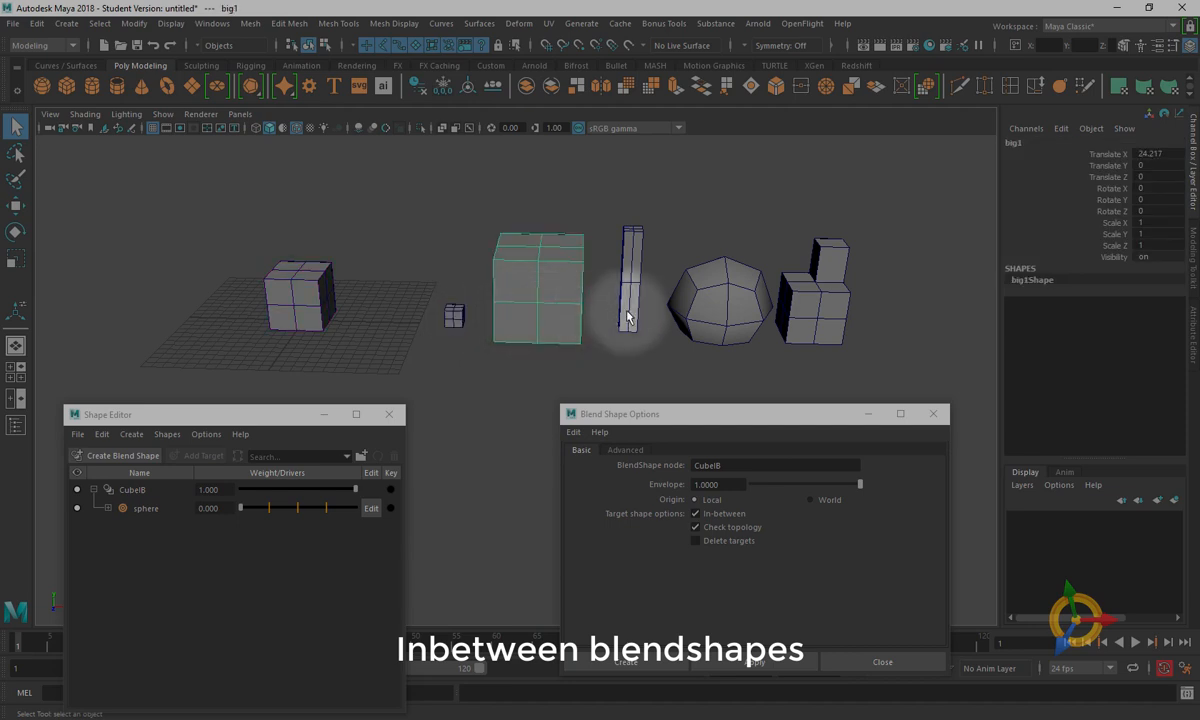
click(626, 316)
click(713, 321)
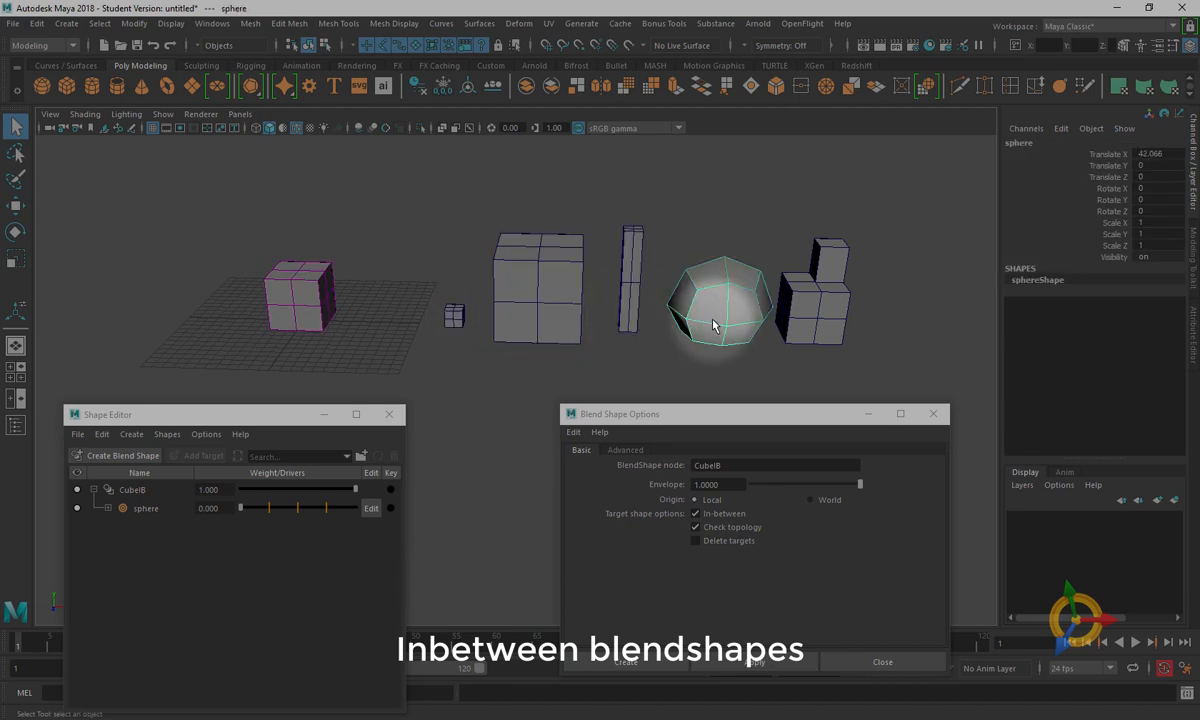
click(365, 367)
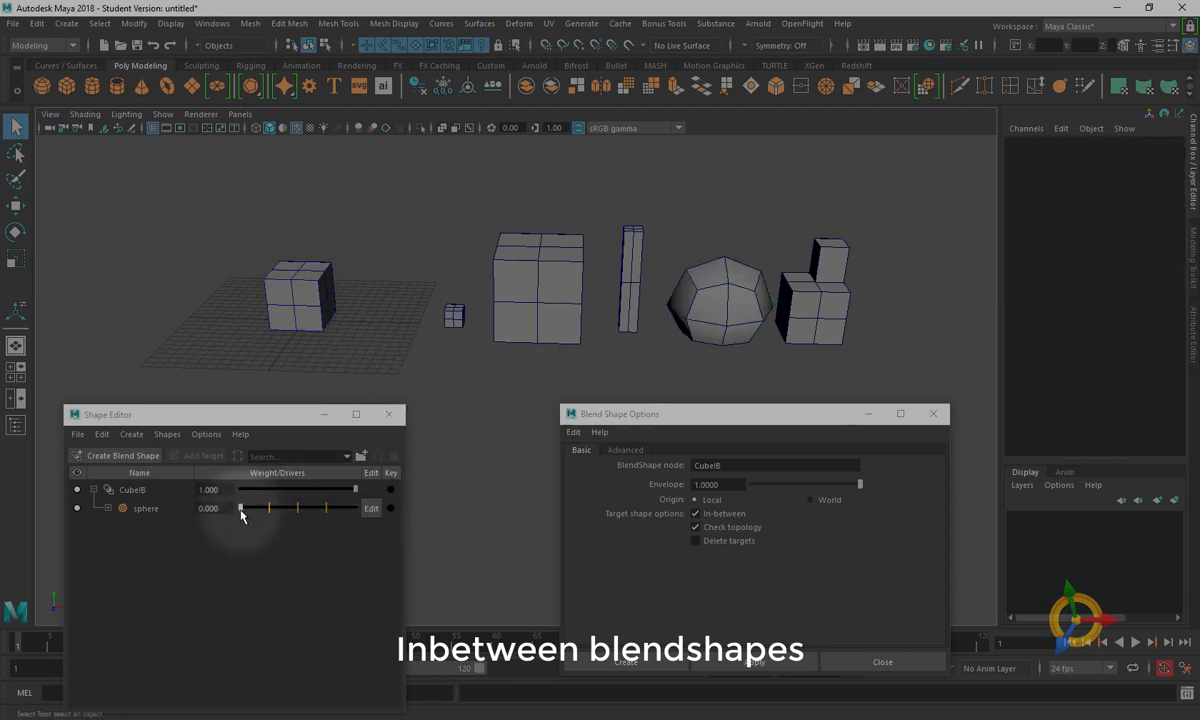
- Preview CubeIB by moving the sphere weight through about 0.25 and 0.5 to 1, then return it to 0
drag(241, 514, 267, 516)
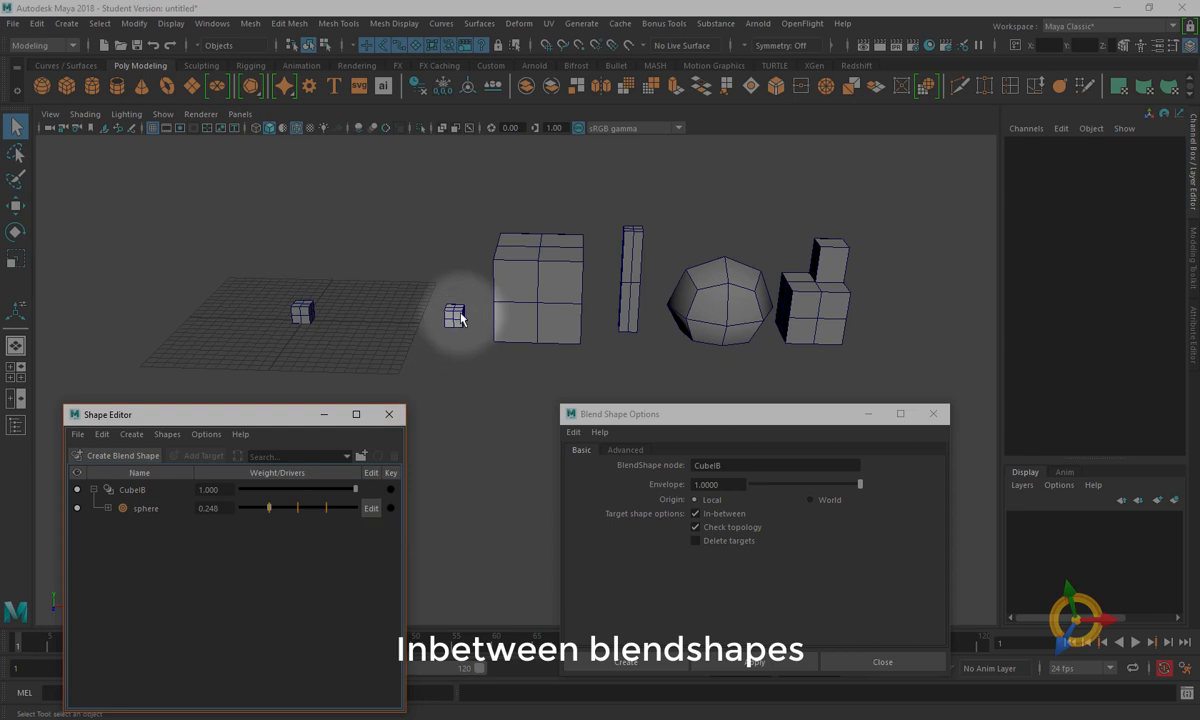
drag(269, 511, 298, 514)
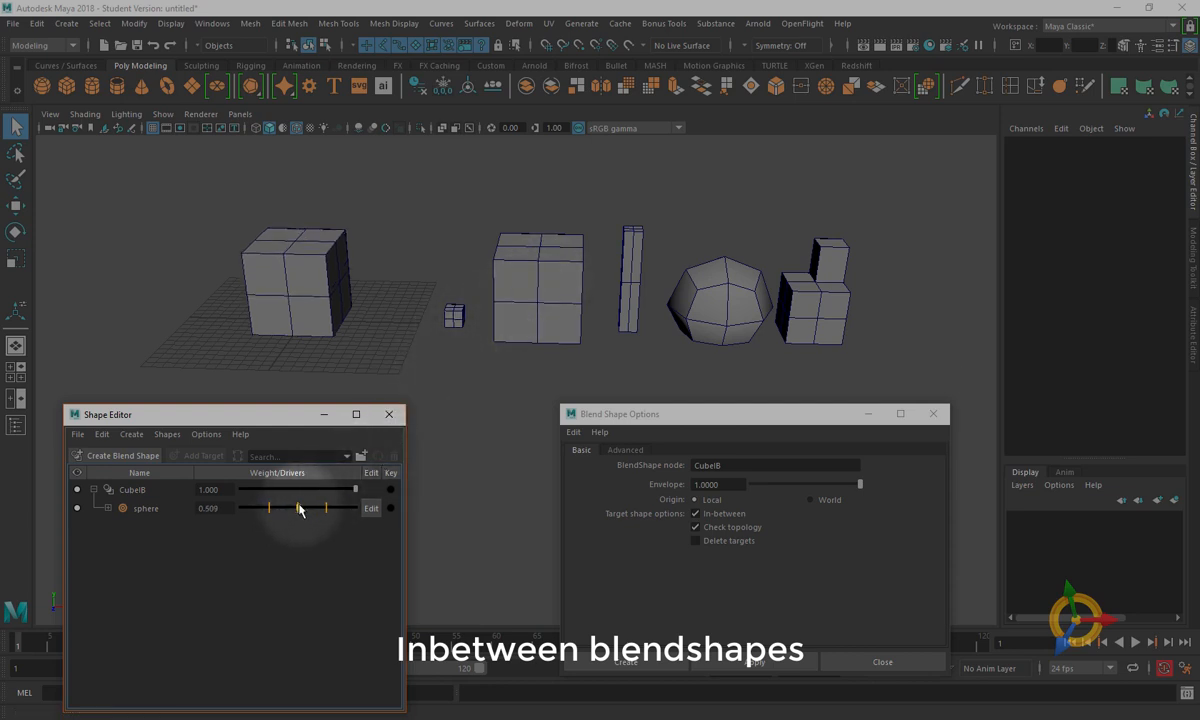
drag(298, 510, 370, 511)
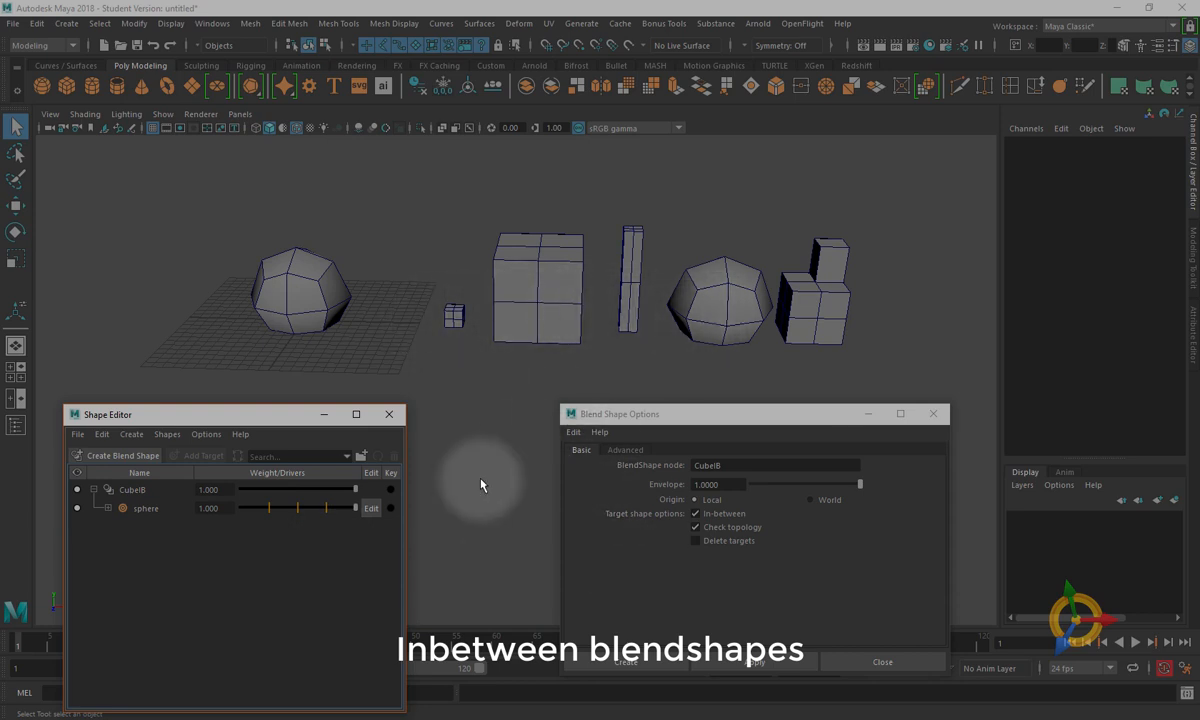
drag(257, 509, 230, 510)
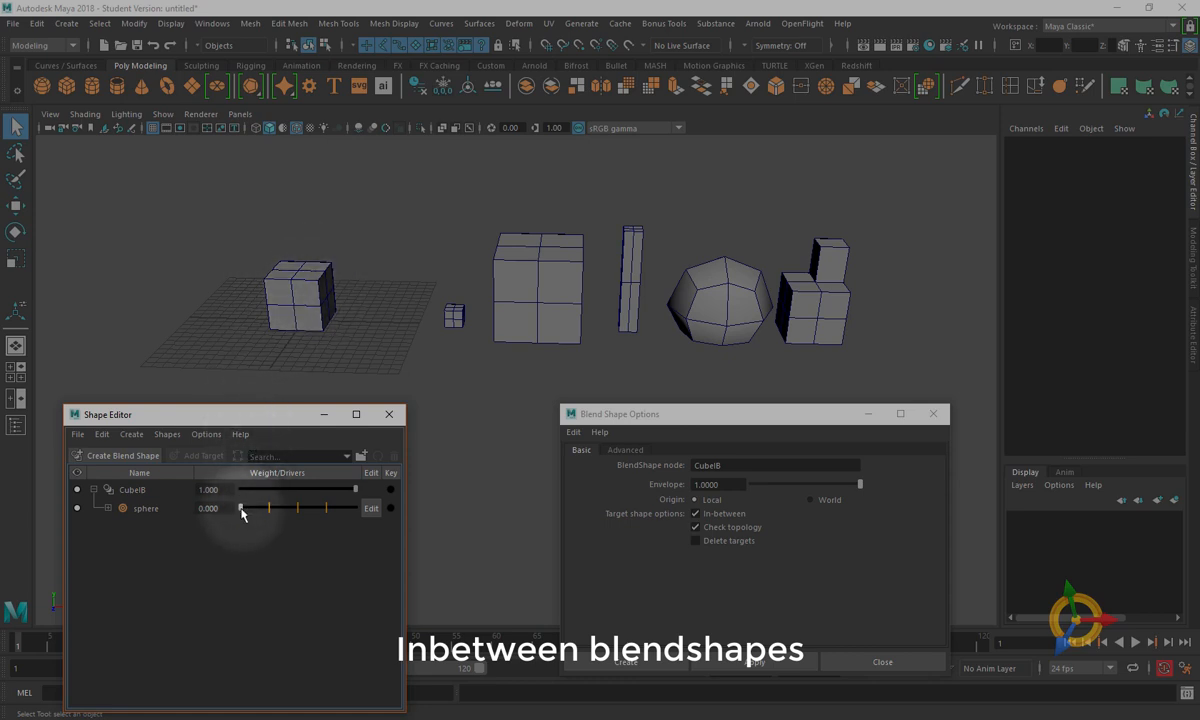
drag(241, 509, 212, 490)
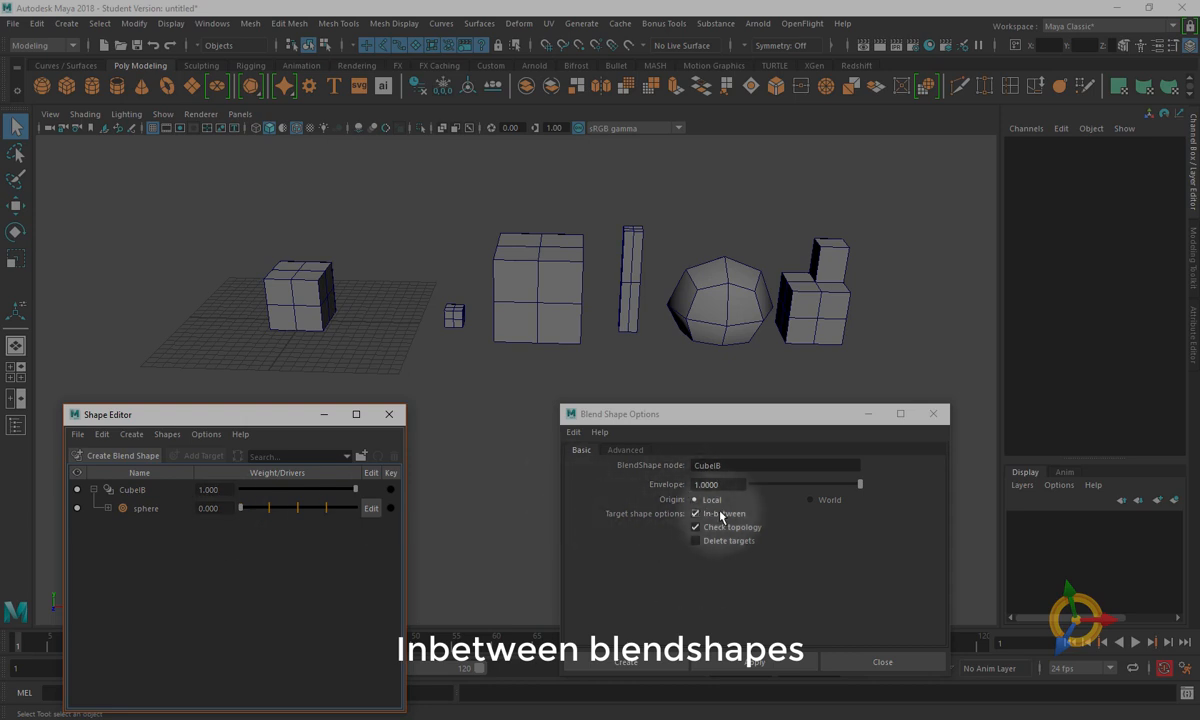
- Expand the sphere target and review its in-between entries sphere_0.25, sphere_0.5 and sphere_0.75
click(108, 508)
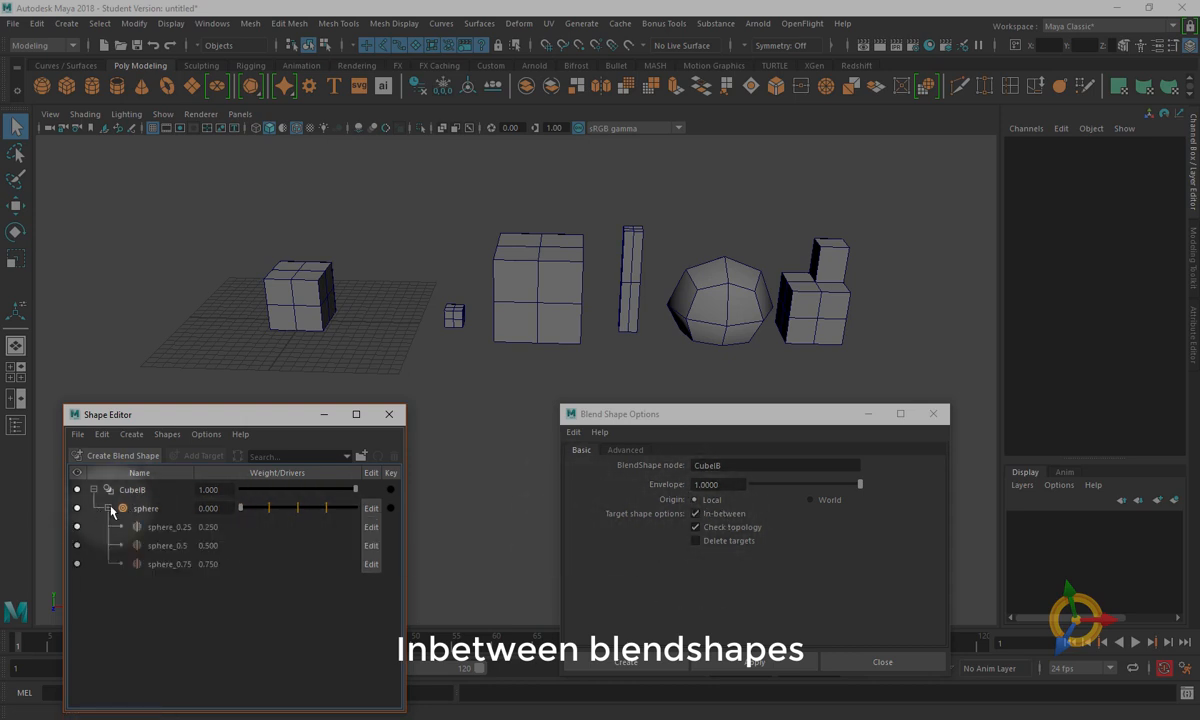
click(178, 527)
click(170, 545)
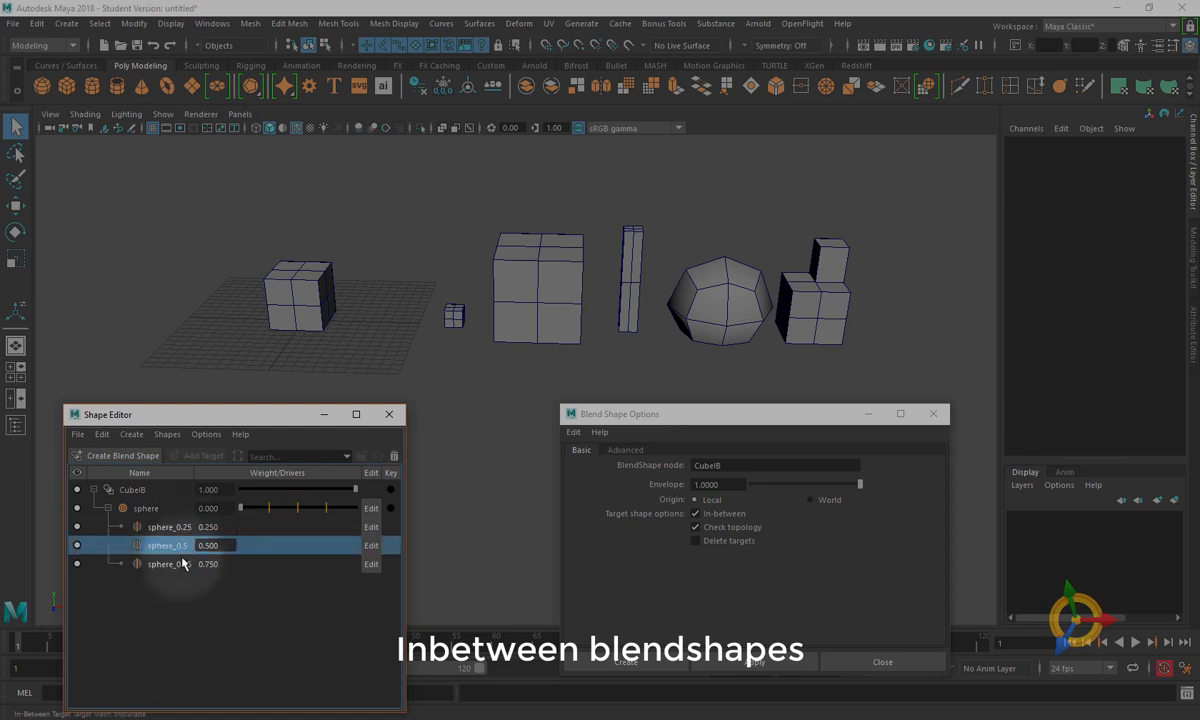
click(168, 564)
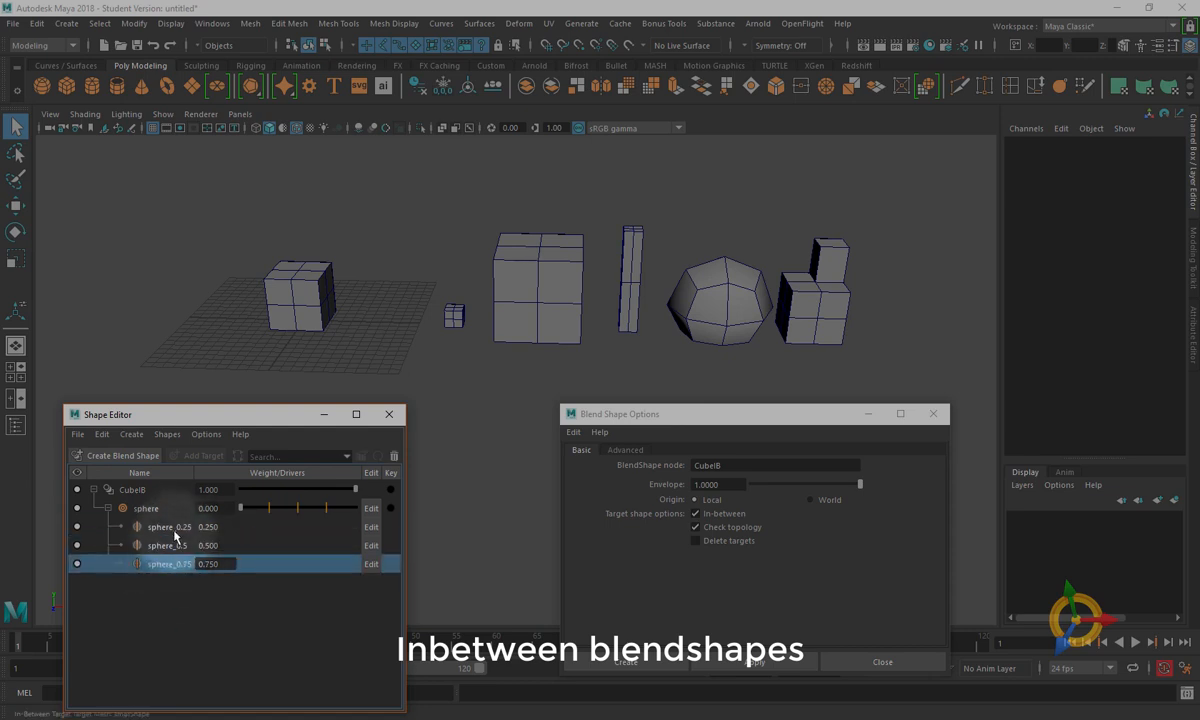
click(166, 527)
click(170, 546)
click(166, 564)
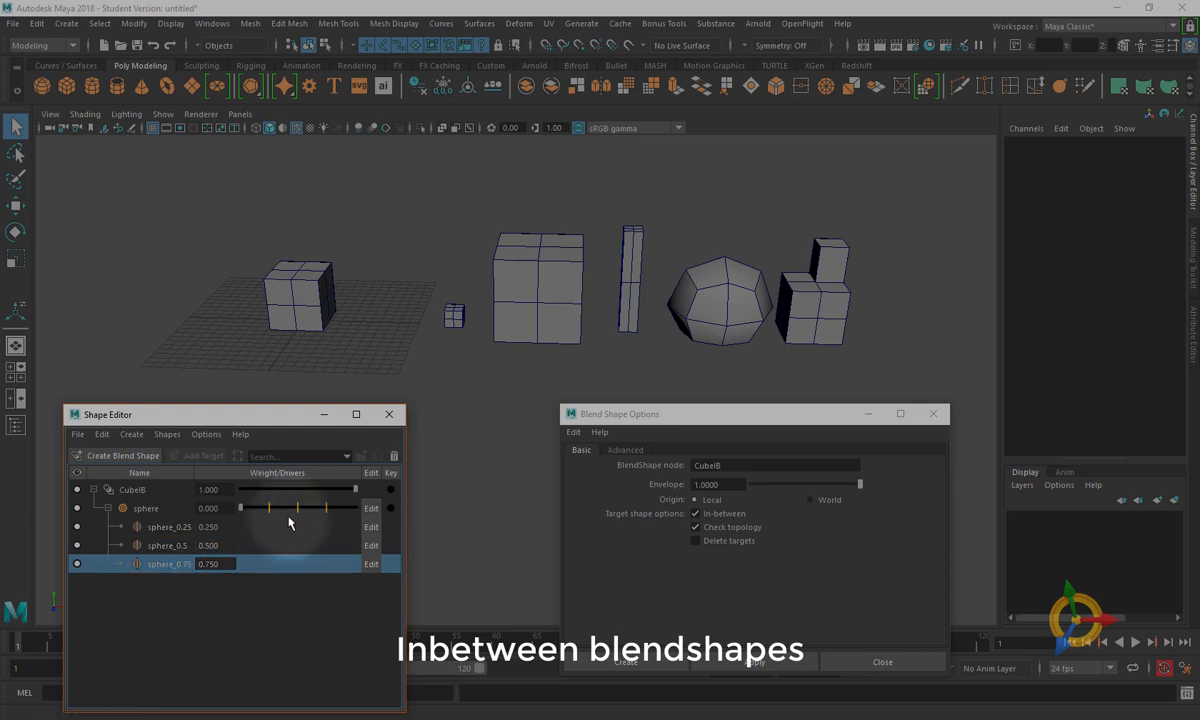
- Set the sphere_0.25 in-between's weight to 0.1, then preview the sphere target at a weight of about 0.1
drag(269, 509, 236, 509)
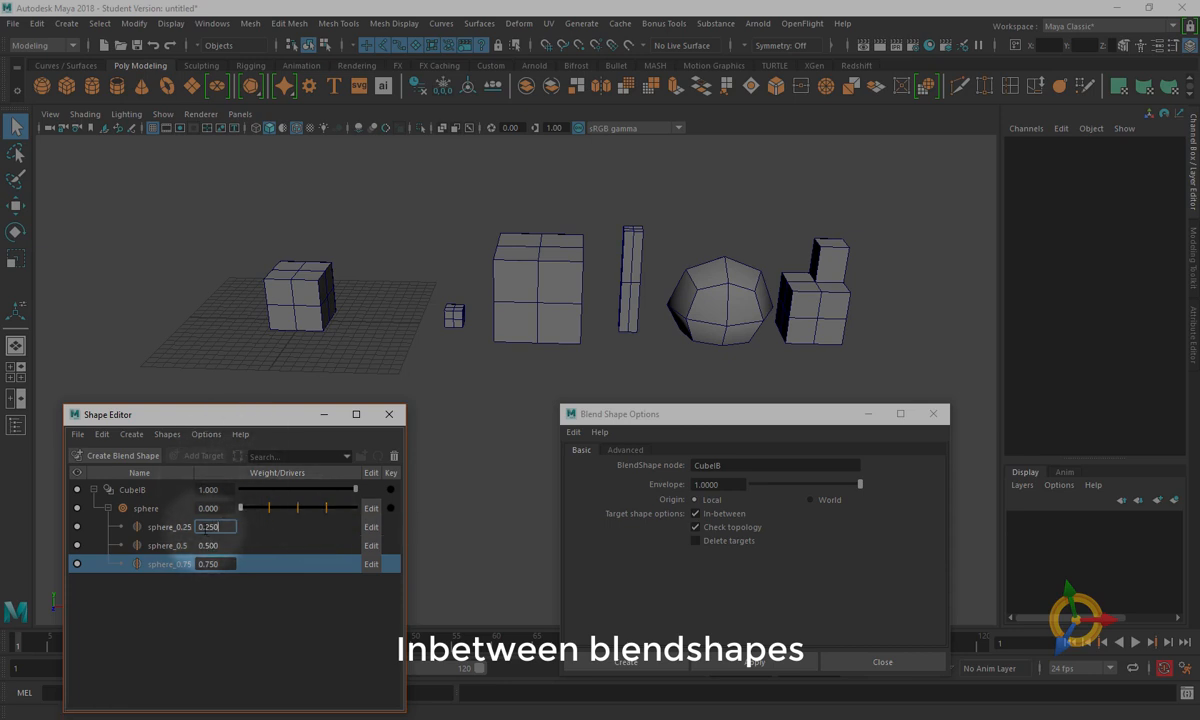
drag(205, 527, 265, 538)
text(.1)
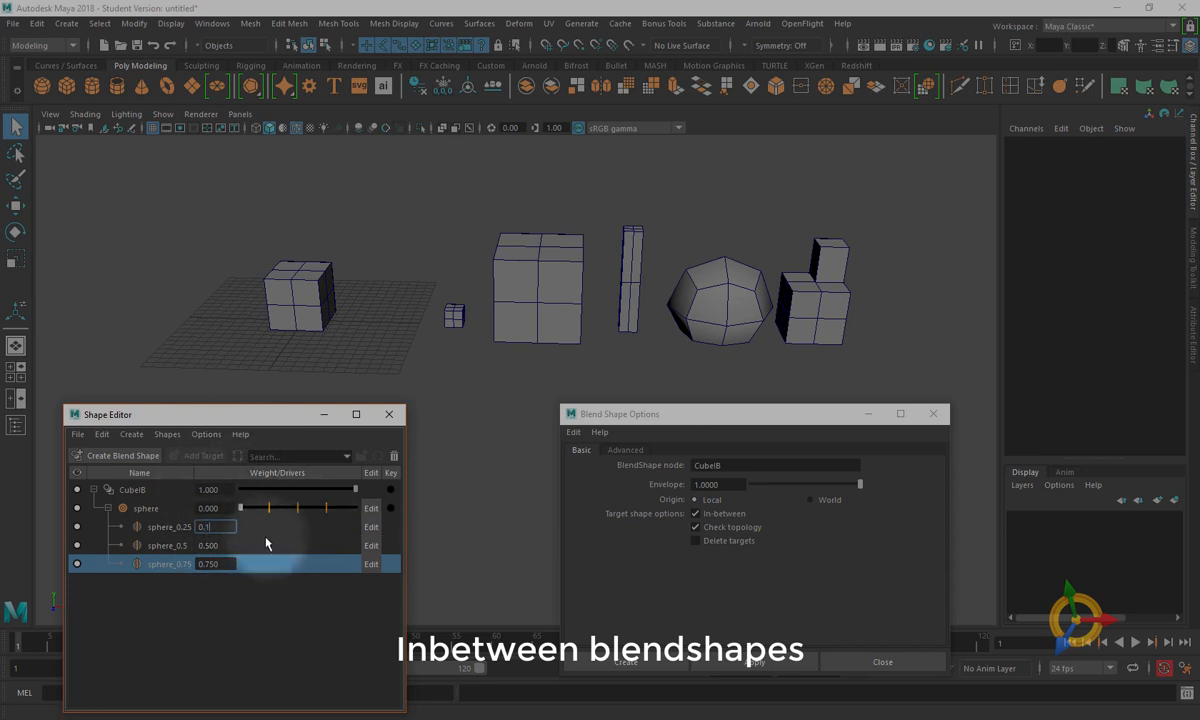
key(Tab)
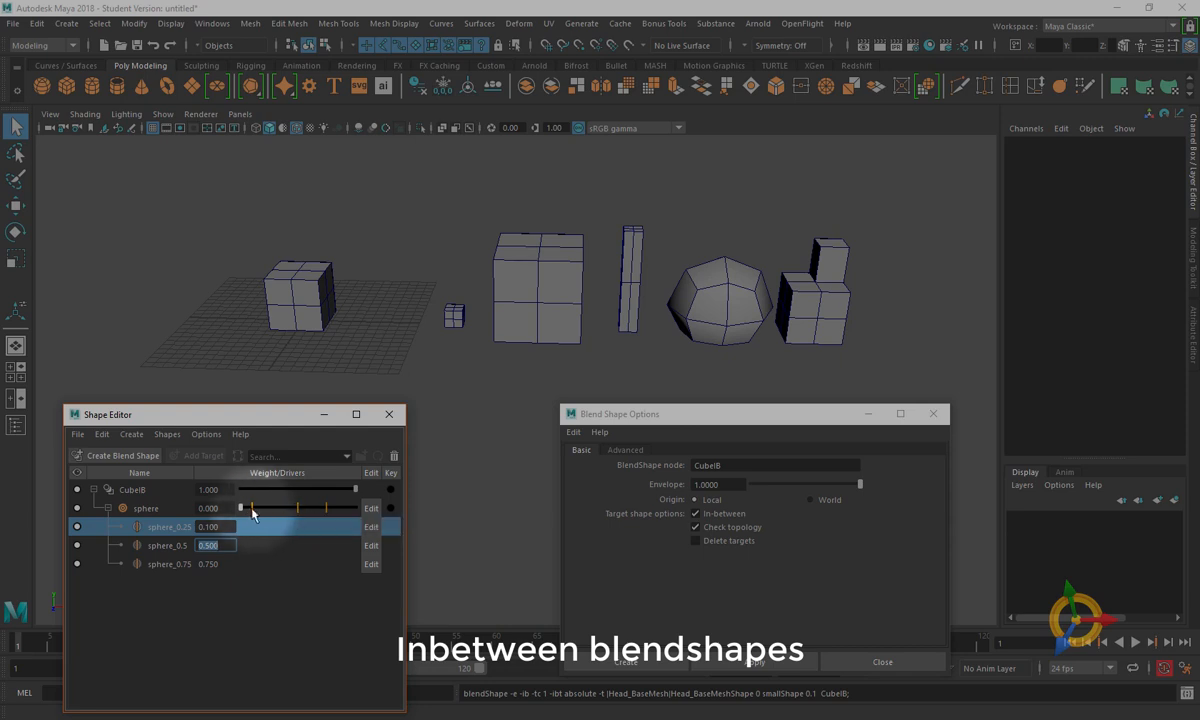
mouse_move(241, 512)
mouse_down()
mouse_move(370, 520)
mouse_move(224, 527)
mouse_move(362, 515)
mouse_move(236, 525)
mouse_move(251, 519)
mouse_up()
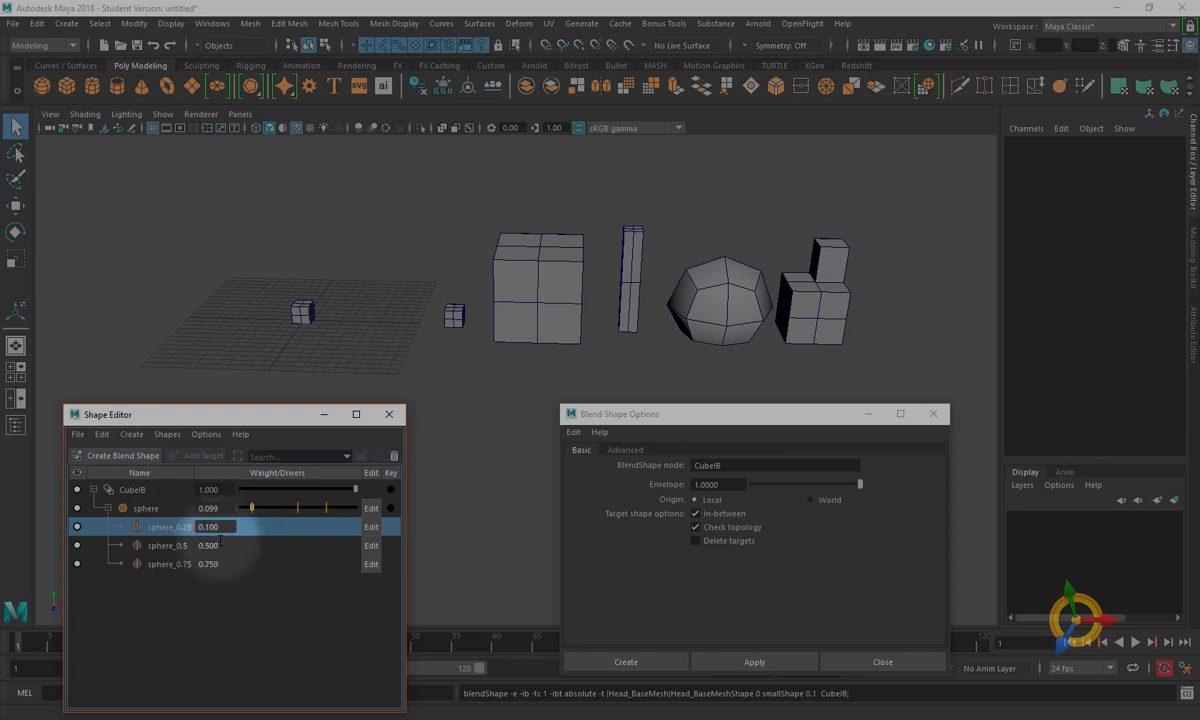
- Set the sphere_0.5 in-between's weight to 0.7
click(217, 546)
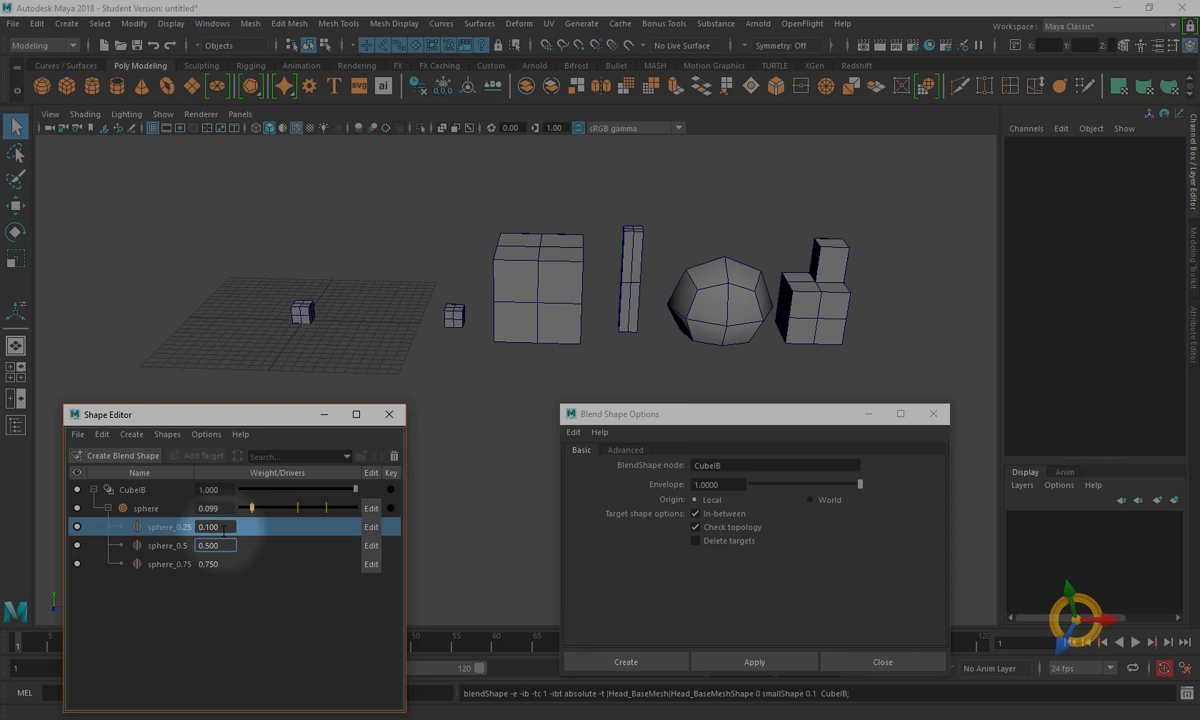
drag(206, 546, 307, 550)
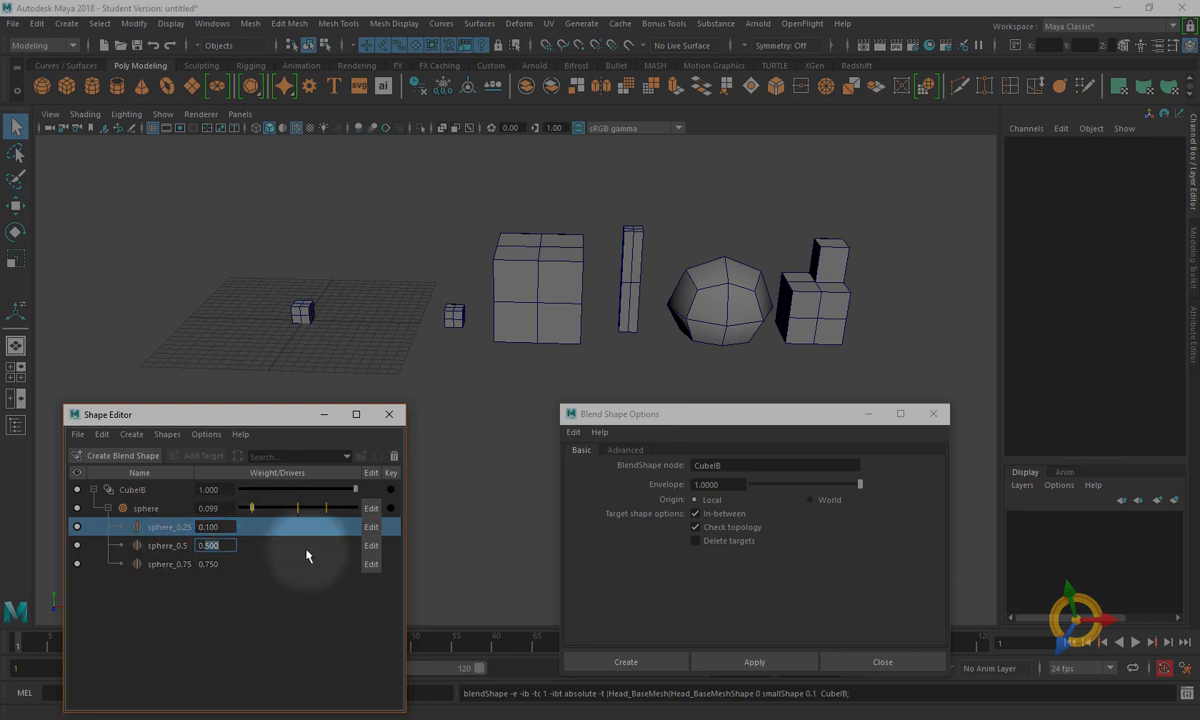
key(Tab)
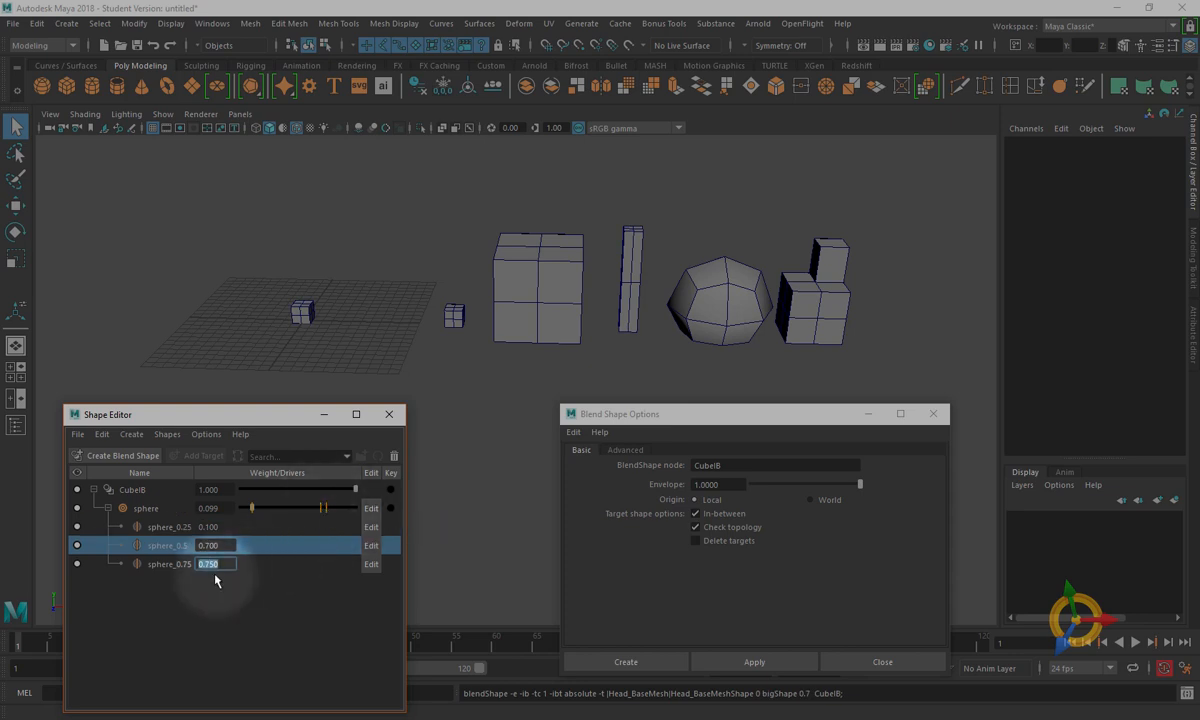
- Return the sphere target's weight to 0, then sweep it up to 1 to preview the retimed in-betweens, and deselect it
drag(251, 508, 225, 541)
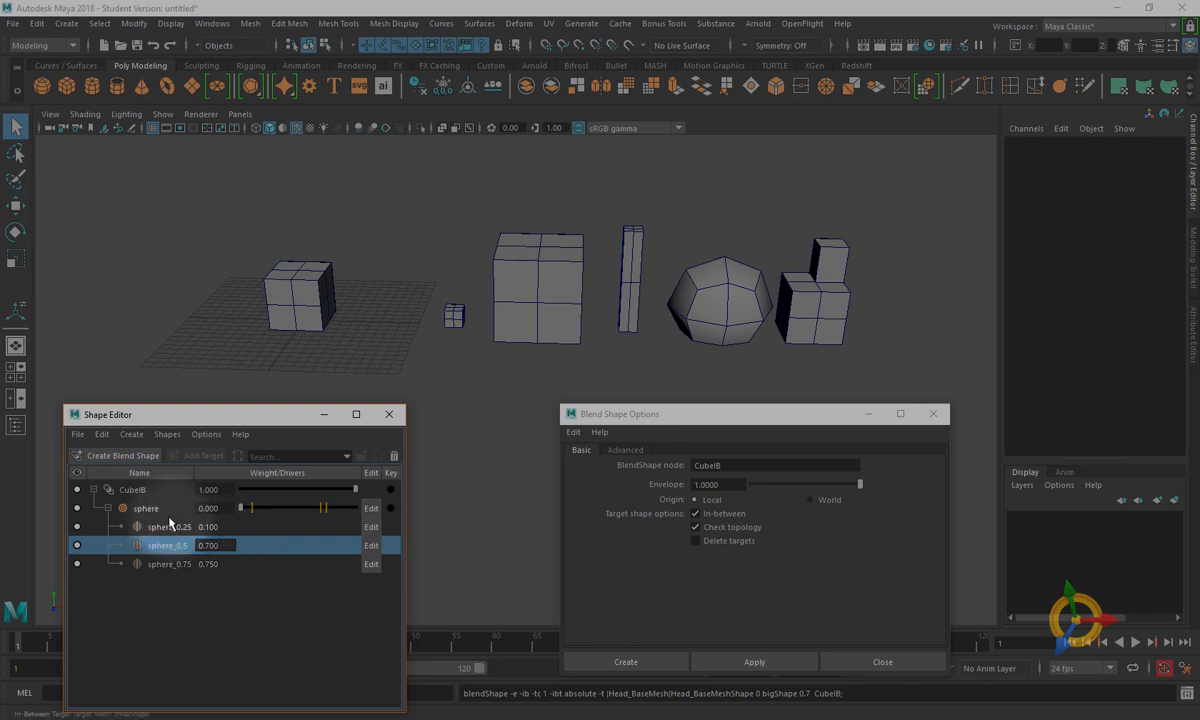
click(240, 507)
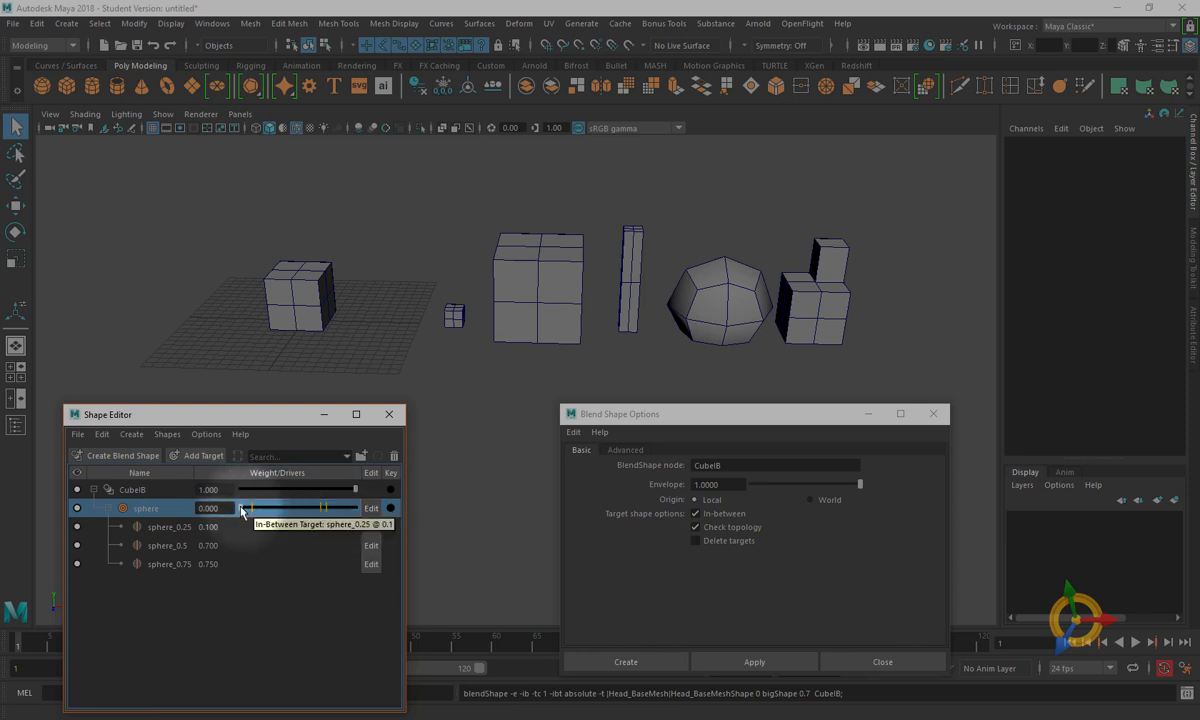
drag(241, 507, 367, 535)
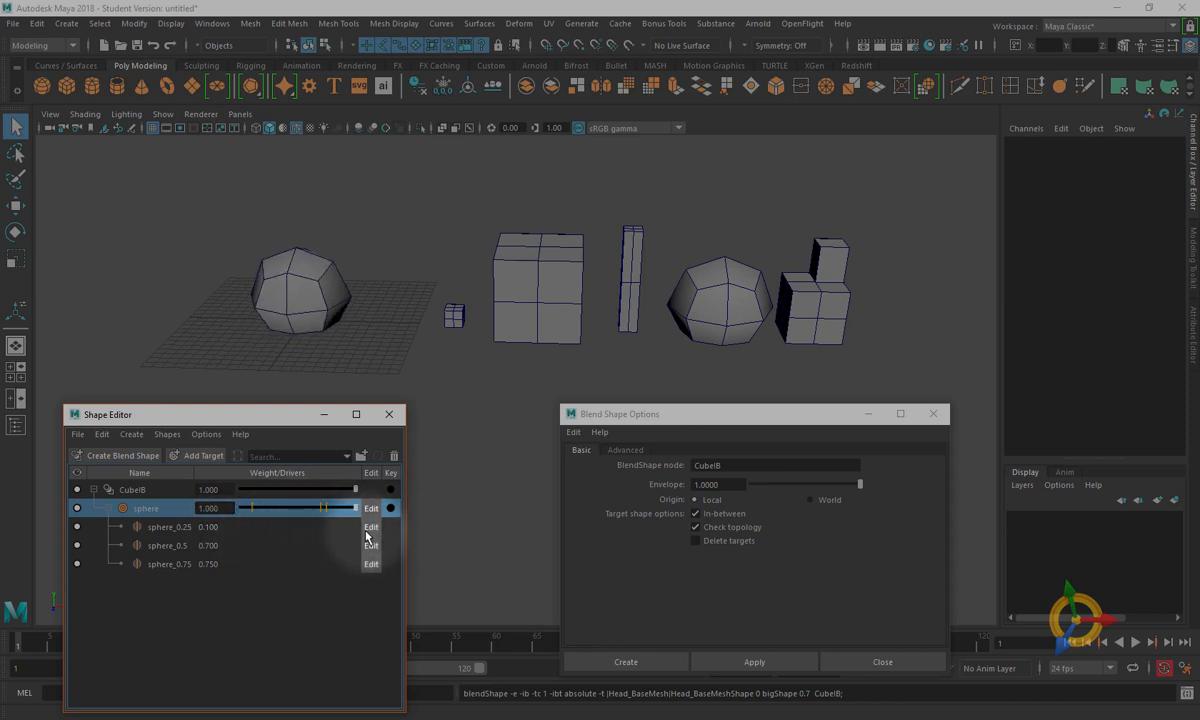
click(341, 650)
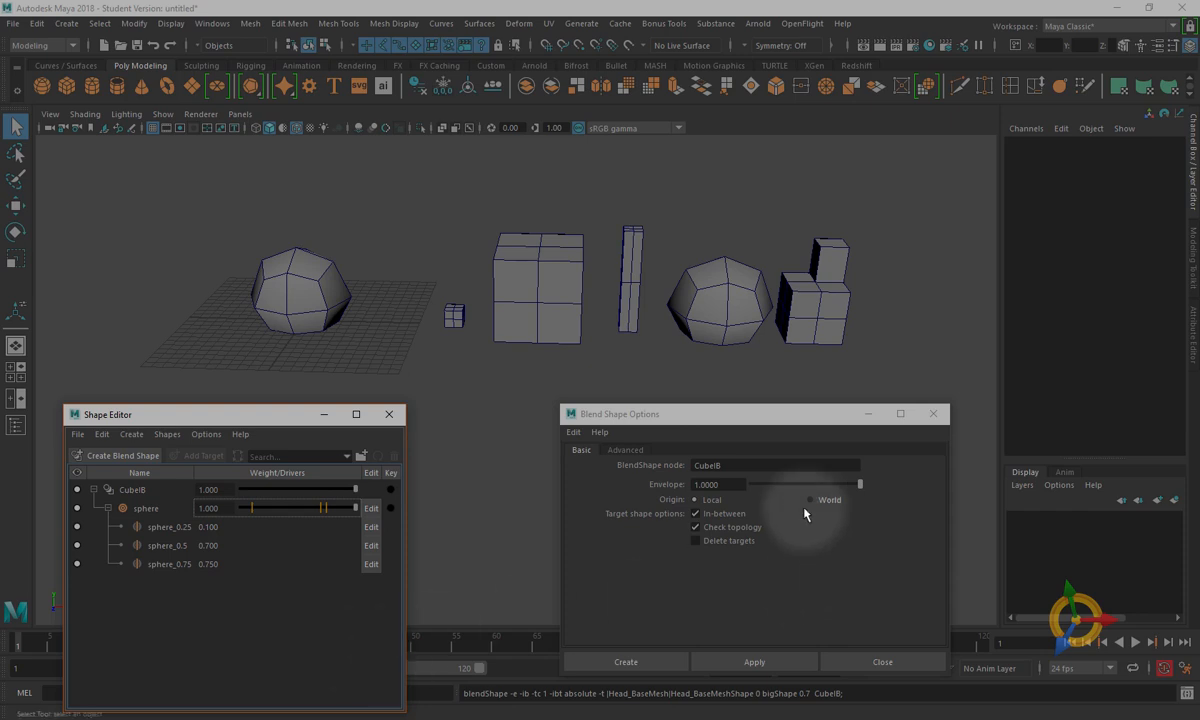
- Turn off the In-between target shape option and place the Shape Editor and Blend Shape Options side by side below the meshes
click(696, 513)
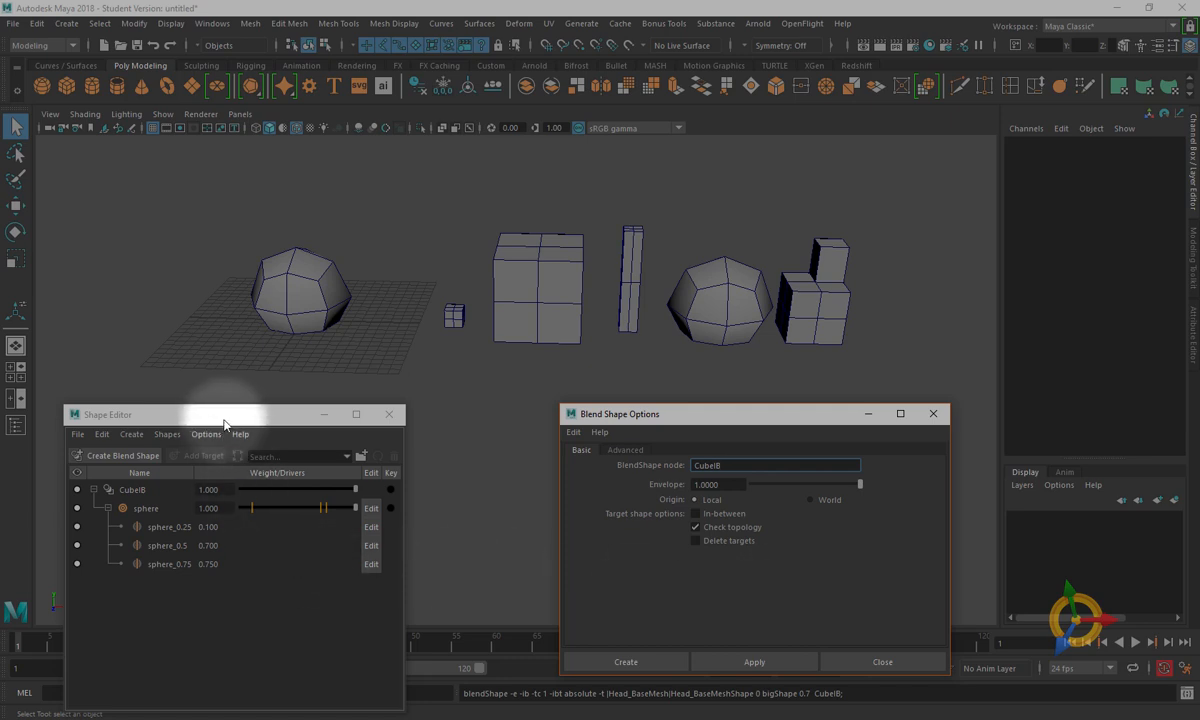
drag(229, 418, 282, 367)
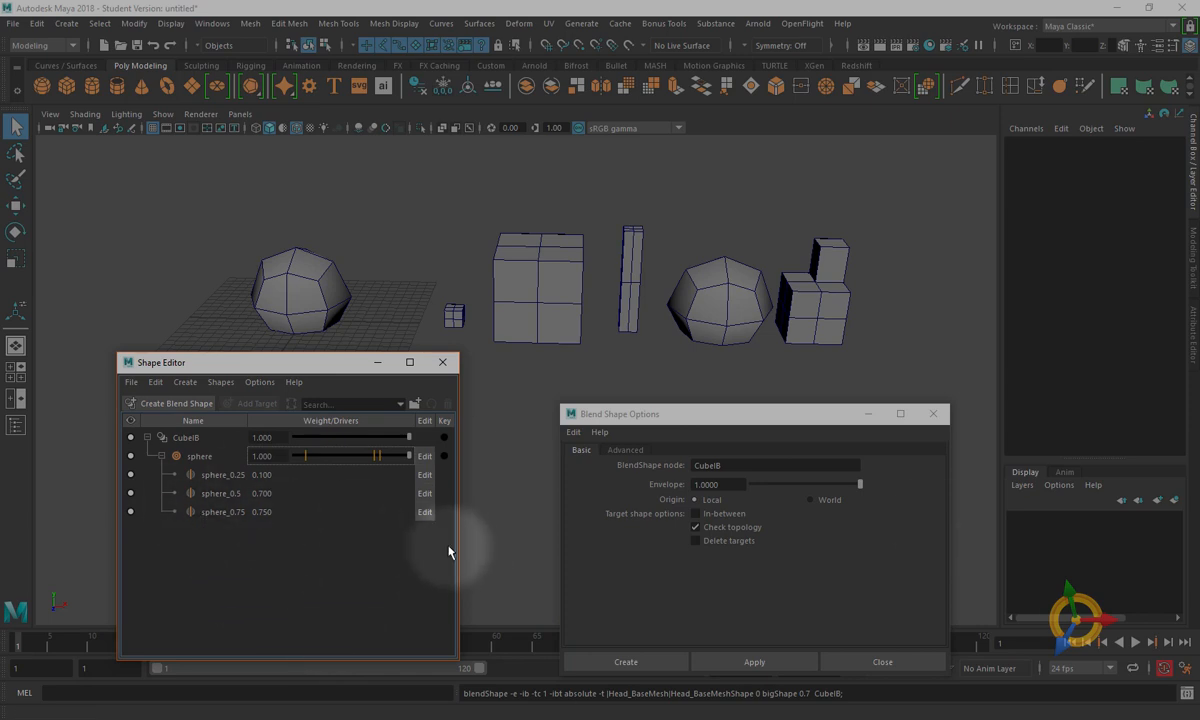
drag(321, 356, 313, 396)
drag(621, 419, 557, 392)
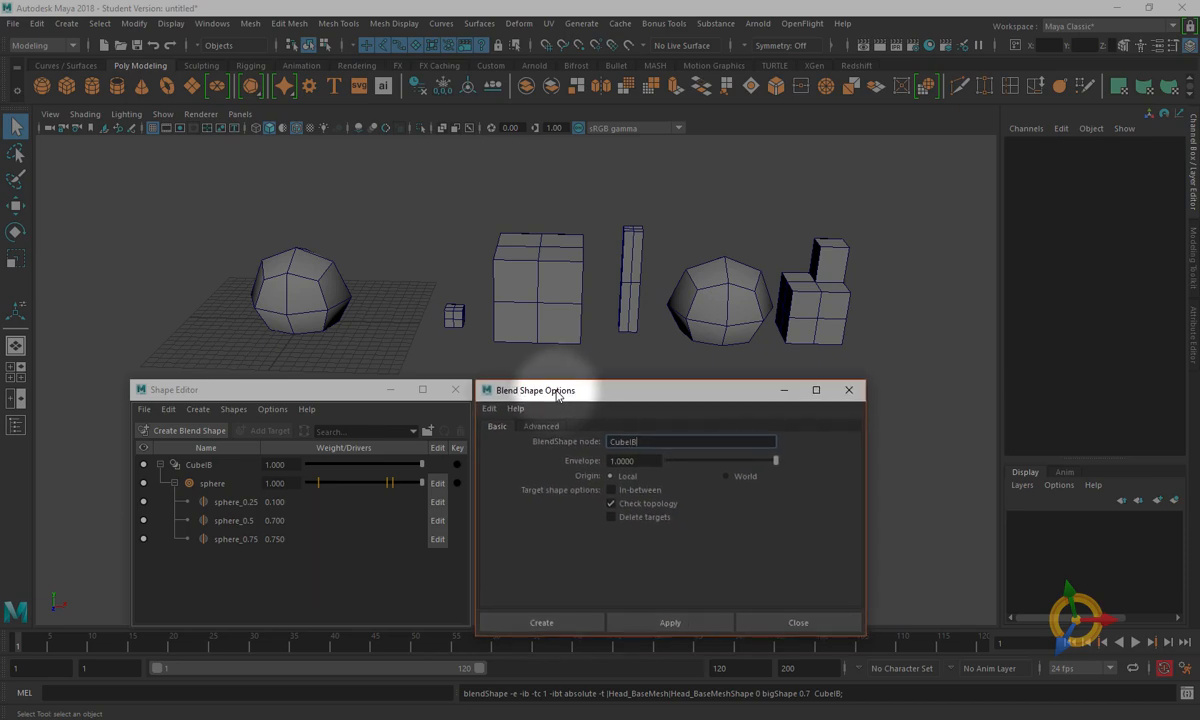